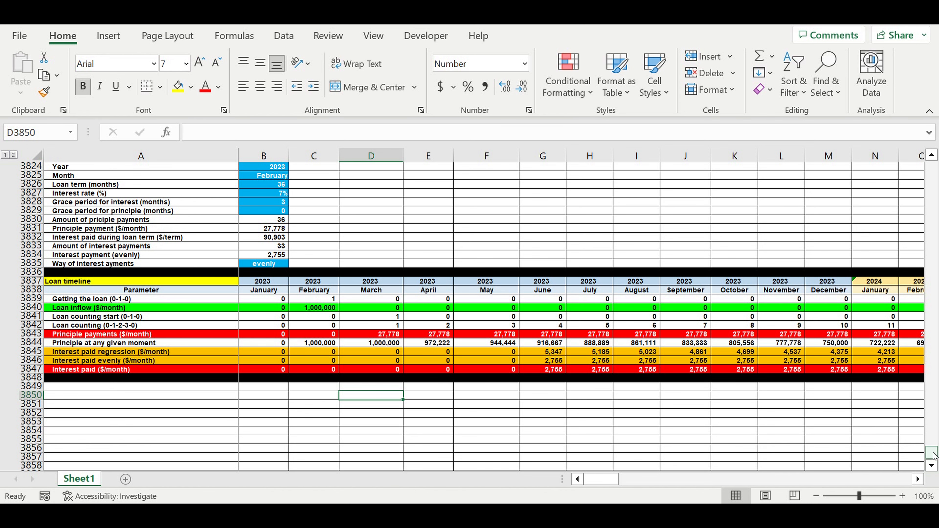
Return to the start of the sheet and examine the product list, product statuses and production lines.
drag(932, 456, 815, 140)
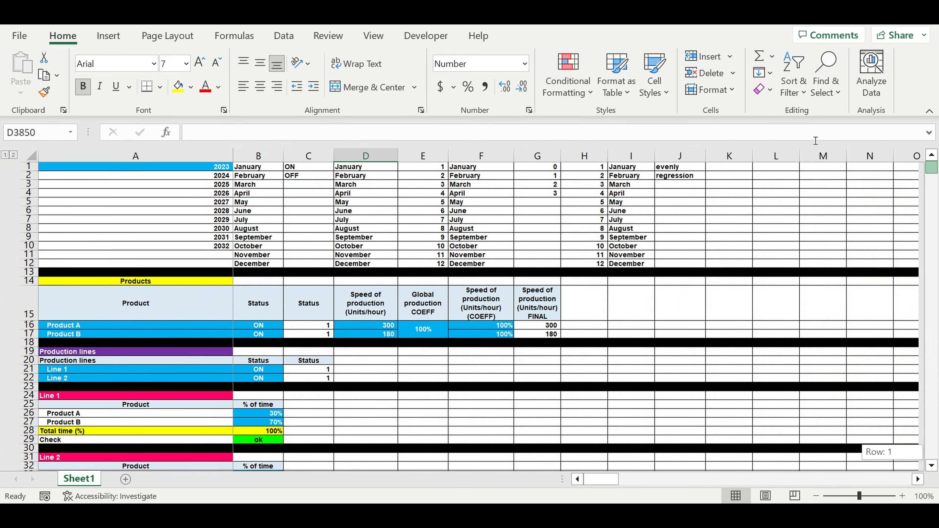
click(246, 327)
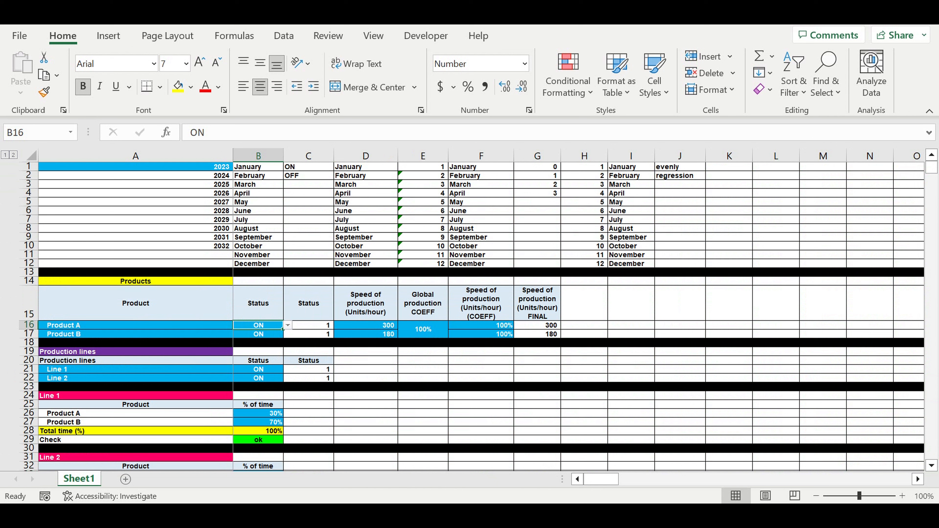
click(80, 325)
drag(83, 332, 83, 337)
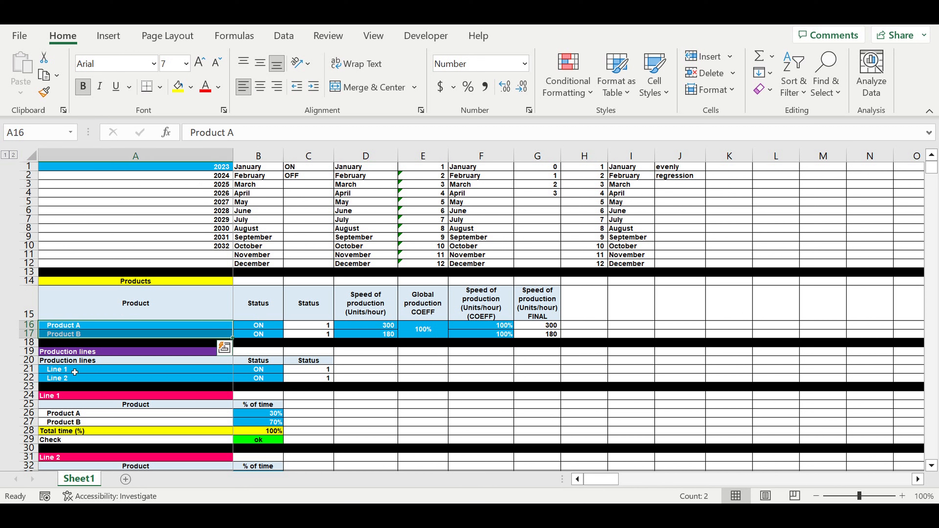
drag(58, 373, 58, 380)
scroll(179, 322, down, 4)
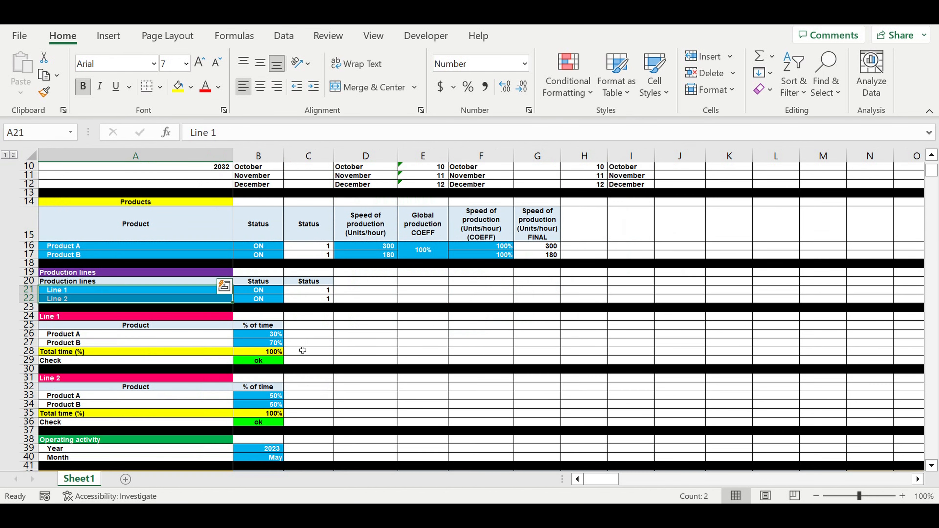
Examine the project timeline and the shift statuses for Line 1 and Line 2.
scroll(174, 316, down, 6)
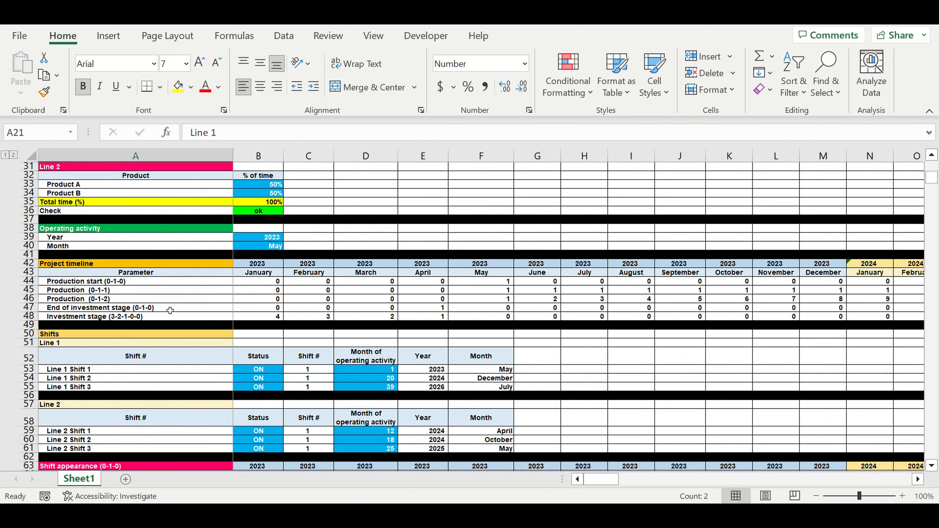
scroll(172, 314, down, 1)
drag(259, 344, 259, 365)
drag(259, 404, 258, 422)
Examine the shift appearance, workdays, working hours and production plan tables.
scroll(336, 385, down, 8)
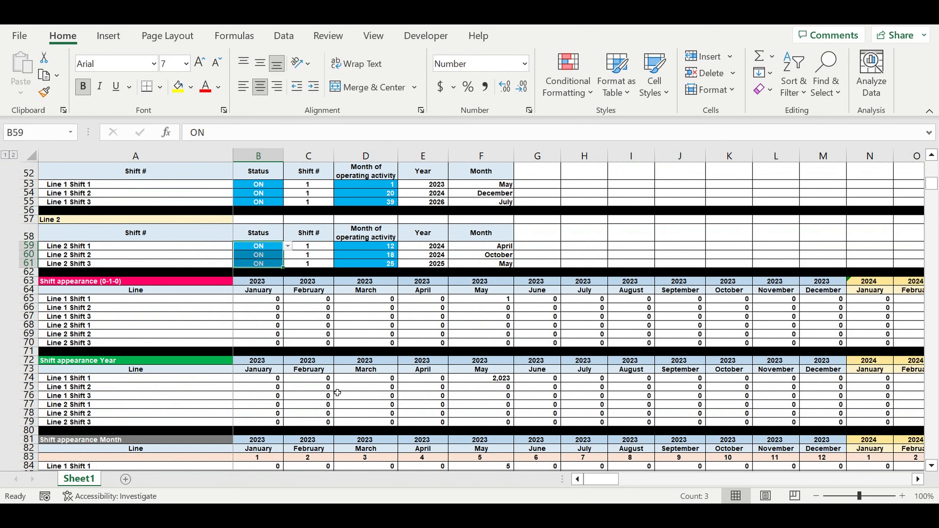
scroll(336, 385, down, 8)
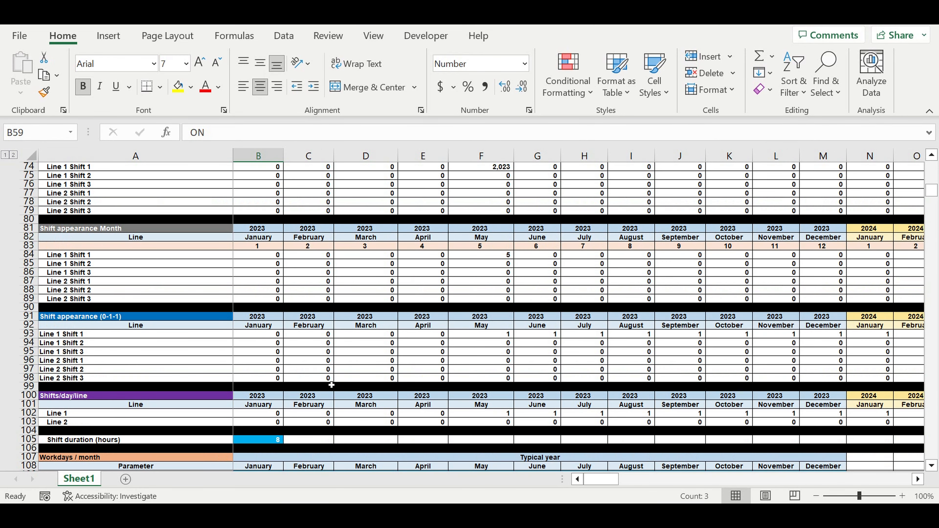
scroll(326, 388, down, 4)
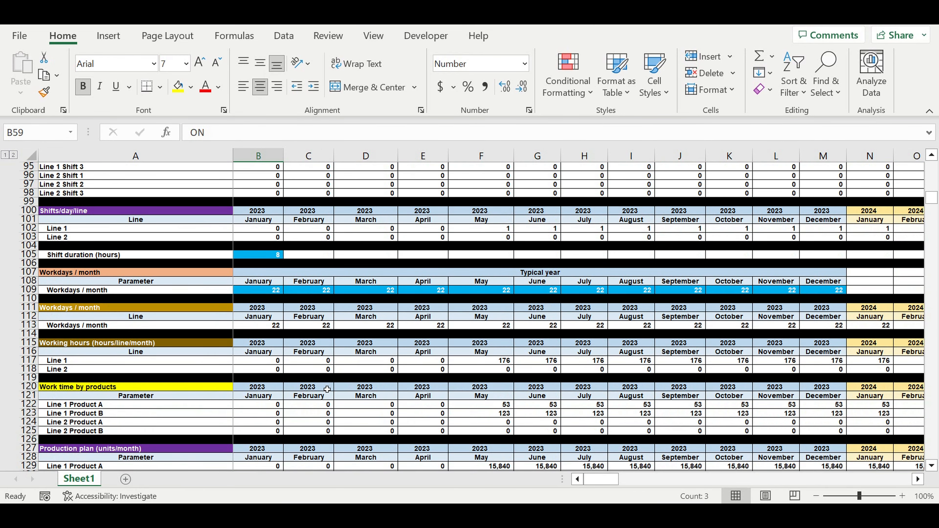
scroll(326, 389, down, 11)
scroll(287, 322, down, 1)
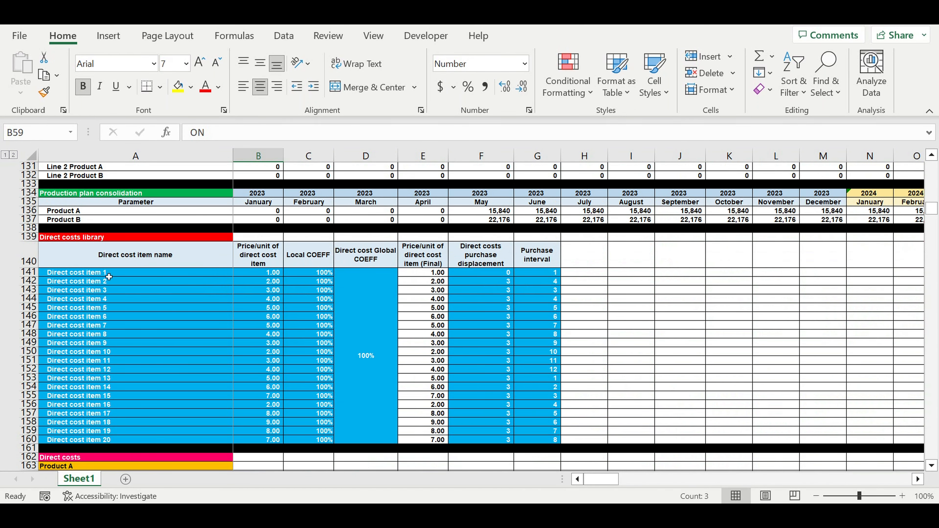
Examine the direct costs library and the direct cost tables for Product A and Product B.
drag(107, 277, 380, 407)
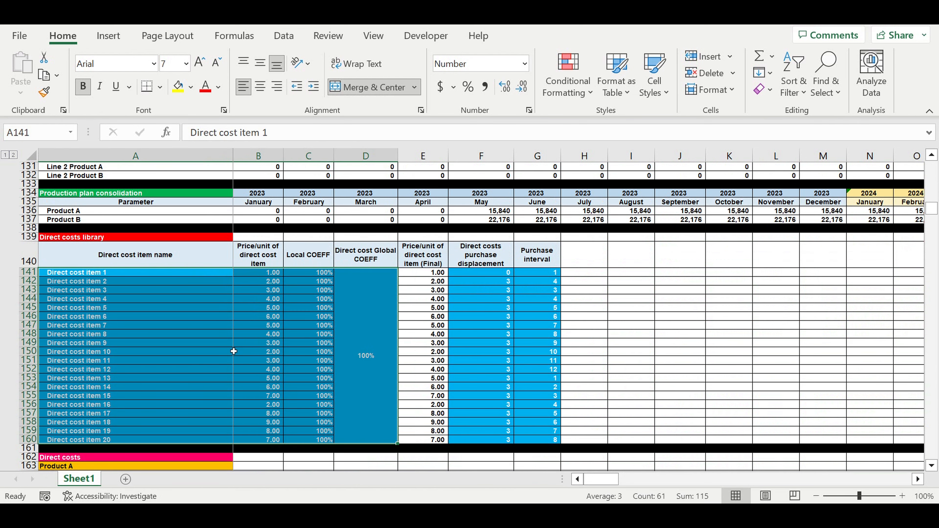
scroll(233, 349, down, 4)
scroll(233, 350, down, 4)
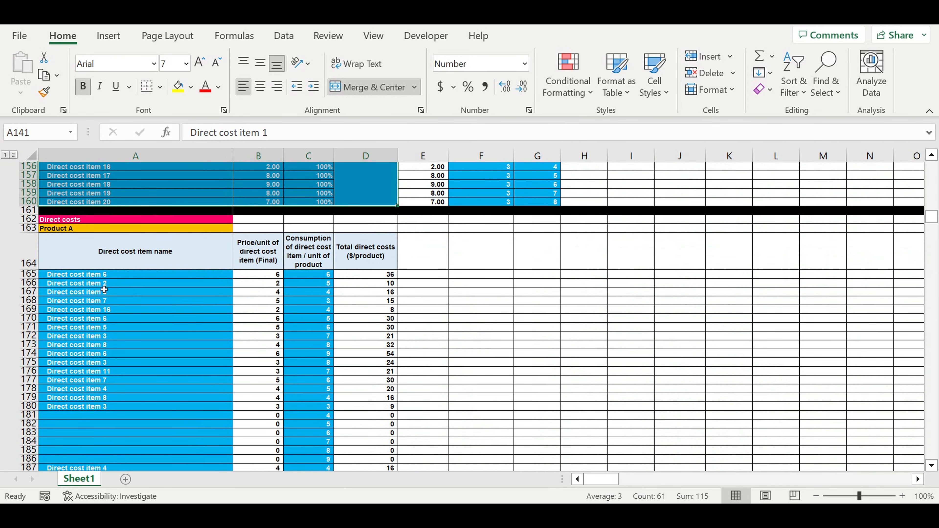
drag(76, 274, 81, 379)
click(62, 231)
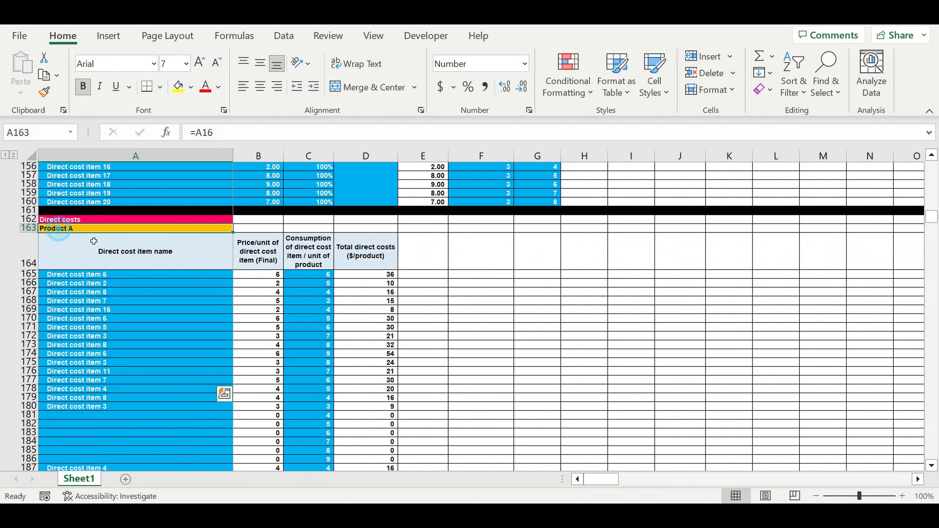
scroll(178, 386, down, 5)
click(63, 328)
Examine the raw materials tables and the investment plan's items and monthly amounts across its full timeline.
scroll(140, 387, down, 10)
scroll(133, 387, down, 13)
scroll(133, 384, down, 17)
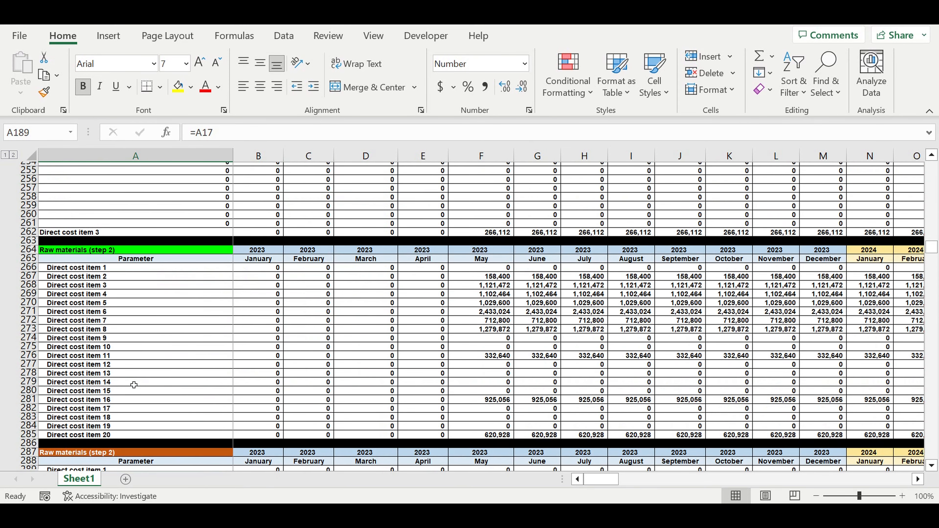
scroll(142, 372, down, 20)
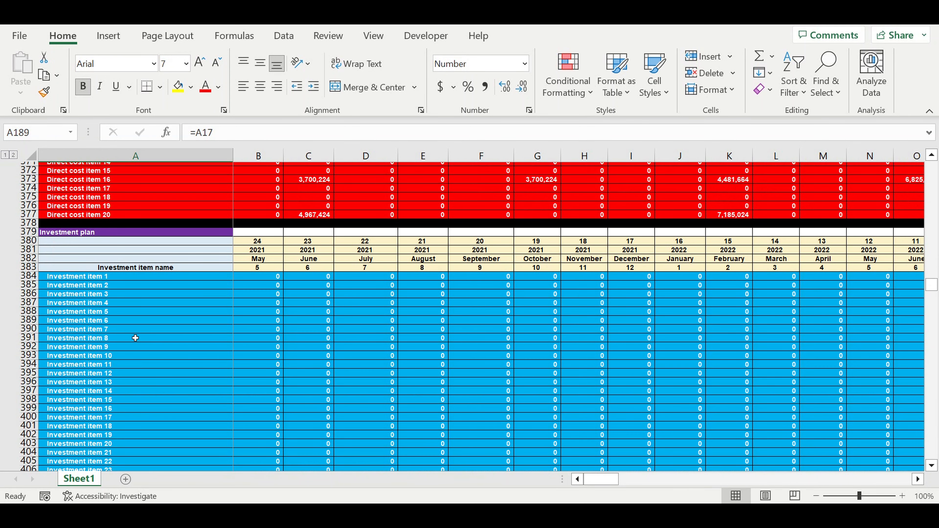
click(100, 277)
drag(144, 299, 477, 417)
drag(607, 480, 643, 483)
drag(376, 282, 554, 455)
drag(649, 480, 604, 480)
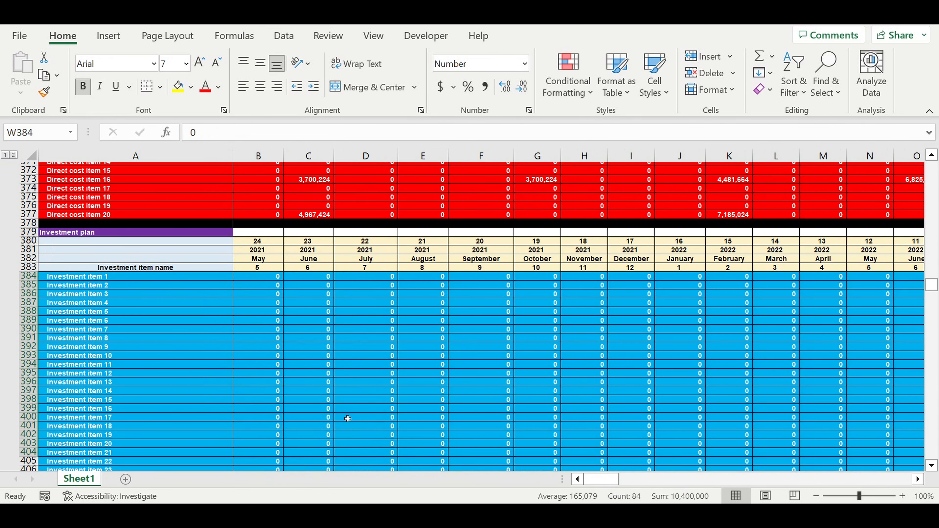
click(208, 375)
Examine the monthly investment plan and the shift payroll positions for Line 1 and Line 2.
scroll(245, 372, down, 4)
scroll(245, 372, down, 10)
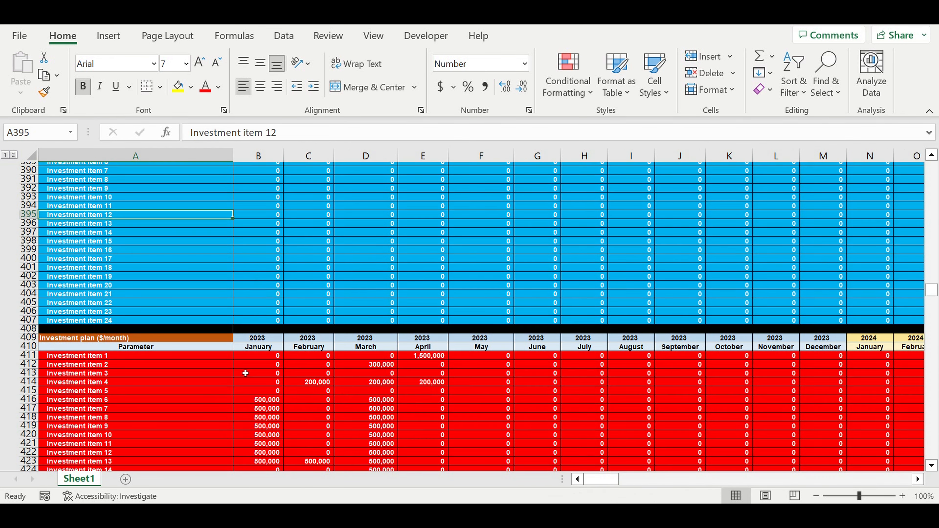
scroll(243, 371, down, 7)
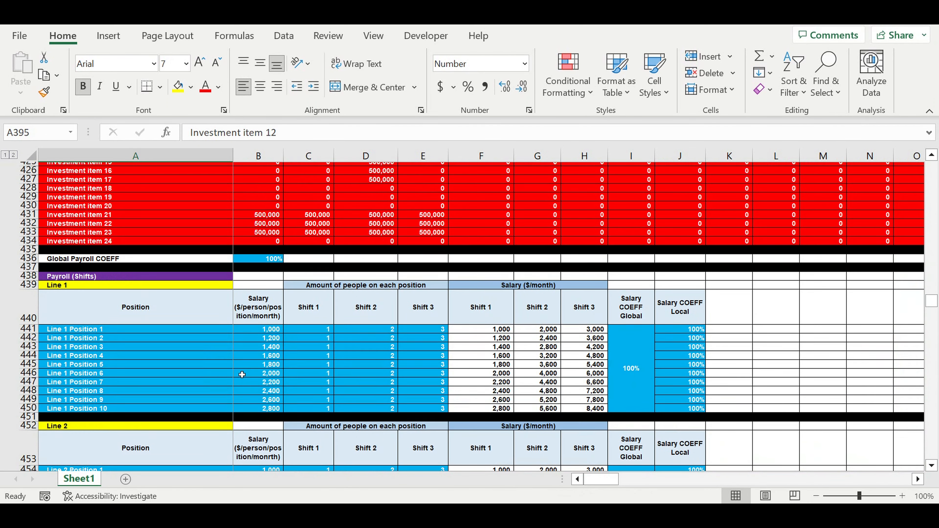
drag(80, 253, 395, 304)
click(60, 208)
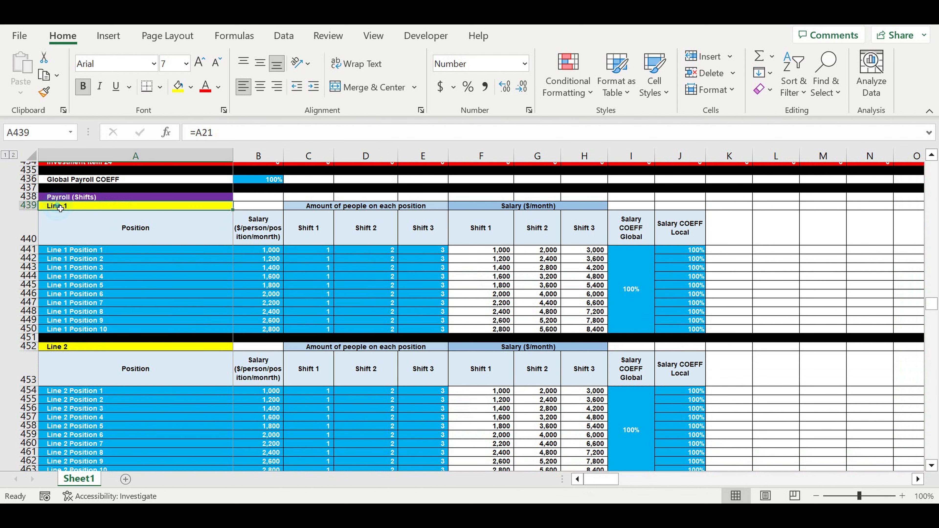
click(81, 351)
scroll(172, 377, down, 2)
scroll(174, 376, down, 11)
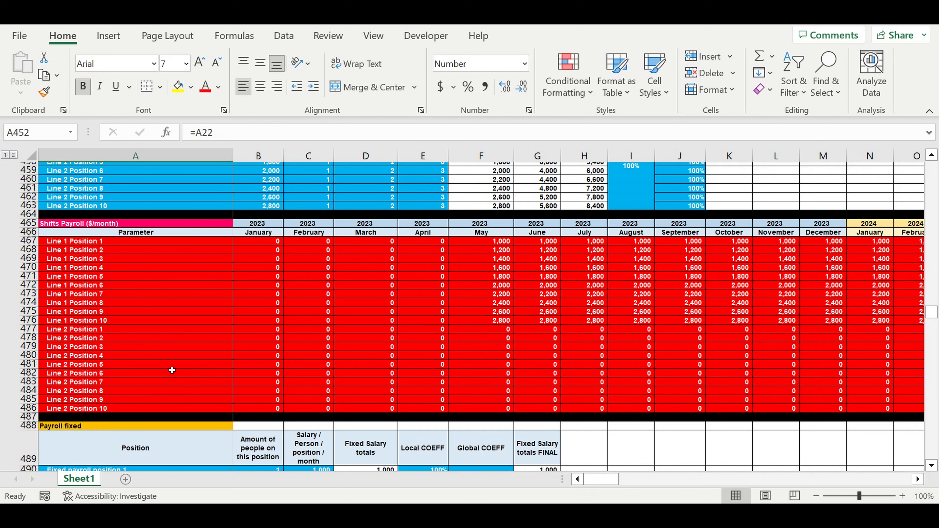
Examine the fixed payroll positions and the direct payroll articles linked to units of Product A and Product B.
scroll(173, 367, down, 1)
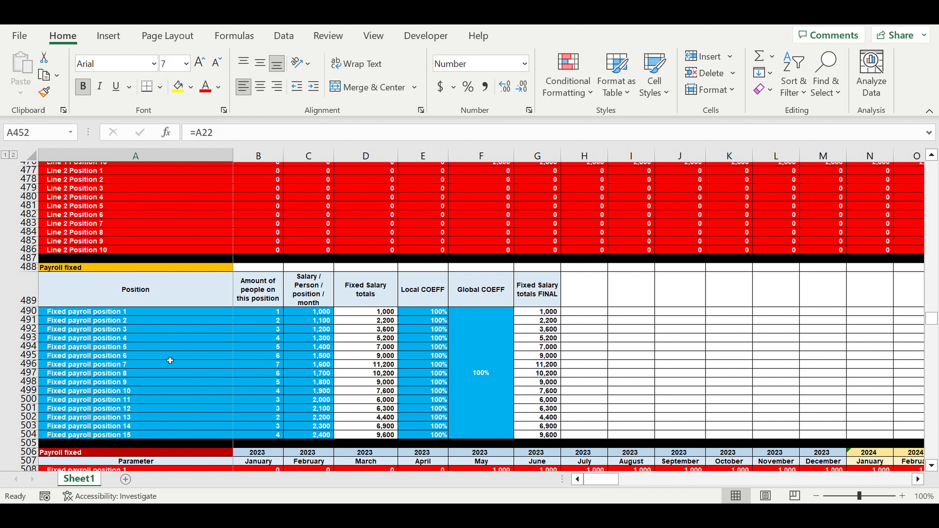
click(126, 365)
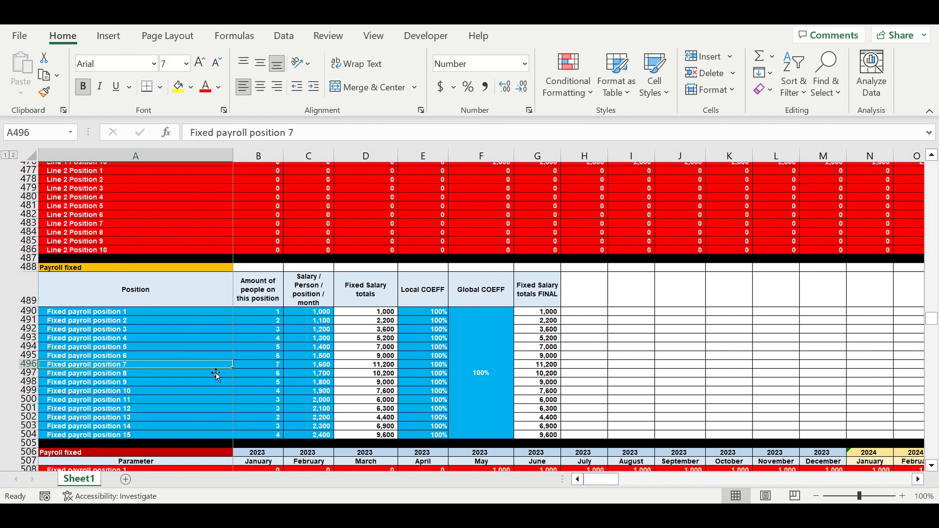
scroll(277, 388, down, 2)
scroll(277, 388, down, 11)
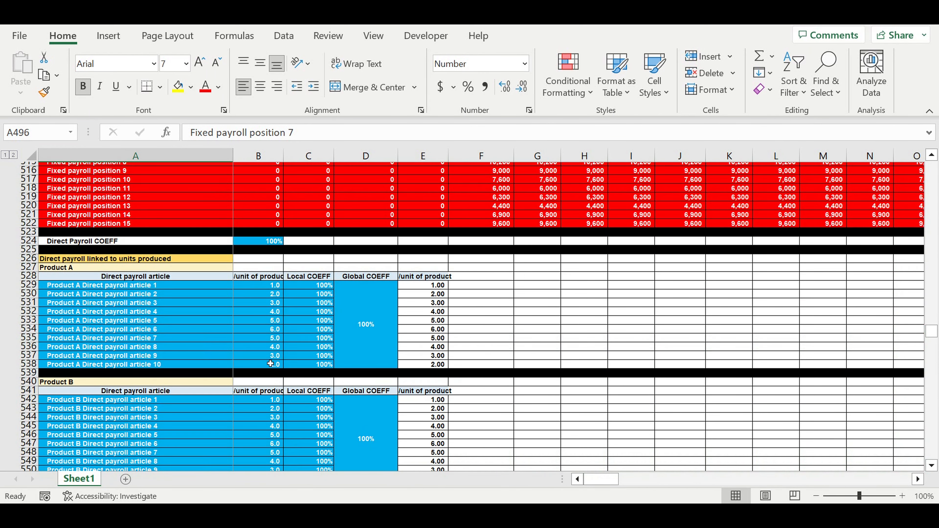
click(91, 312)
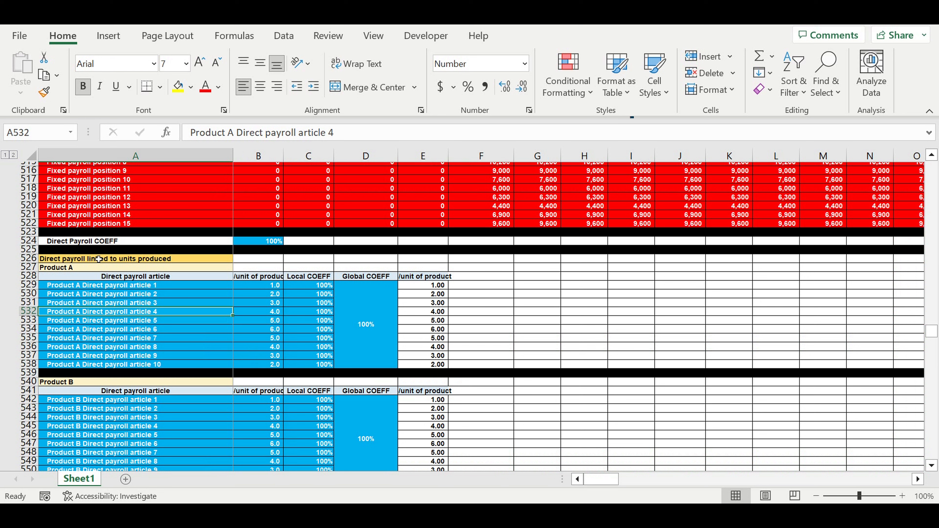
click(65, 269)
click(58, 382)
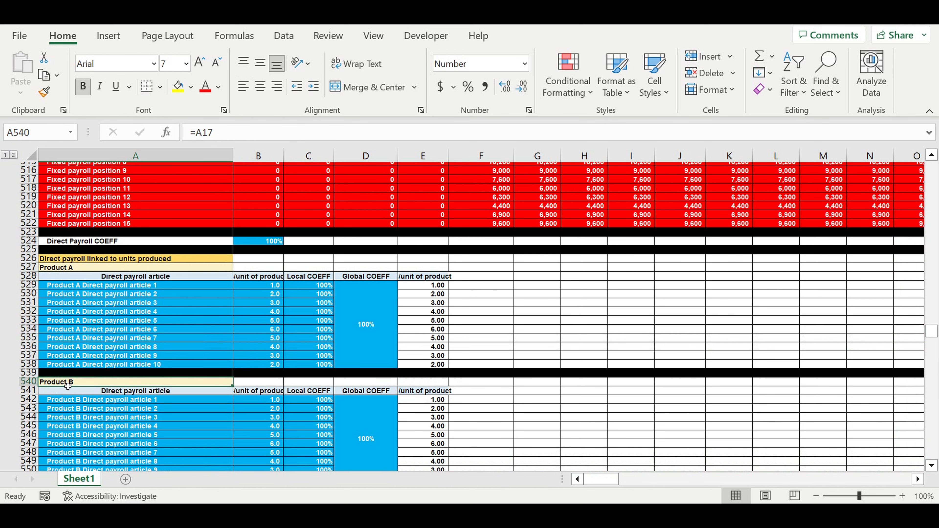
scroll(69, 386, down, 4)
scroll(72, 386, down, 7)
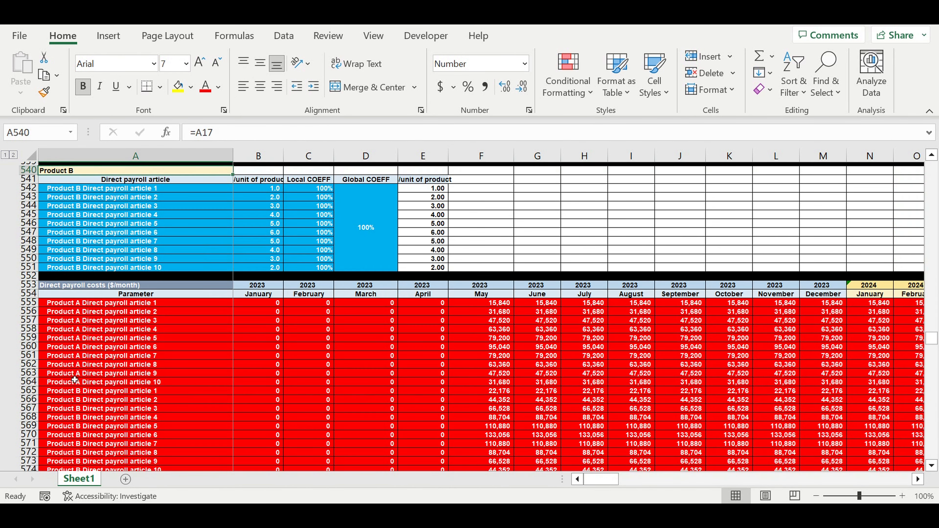
Examine the customer types for both products and the pricing table's unit prices and payment intervals.
scroll(75, 380, down, 6)
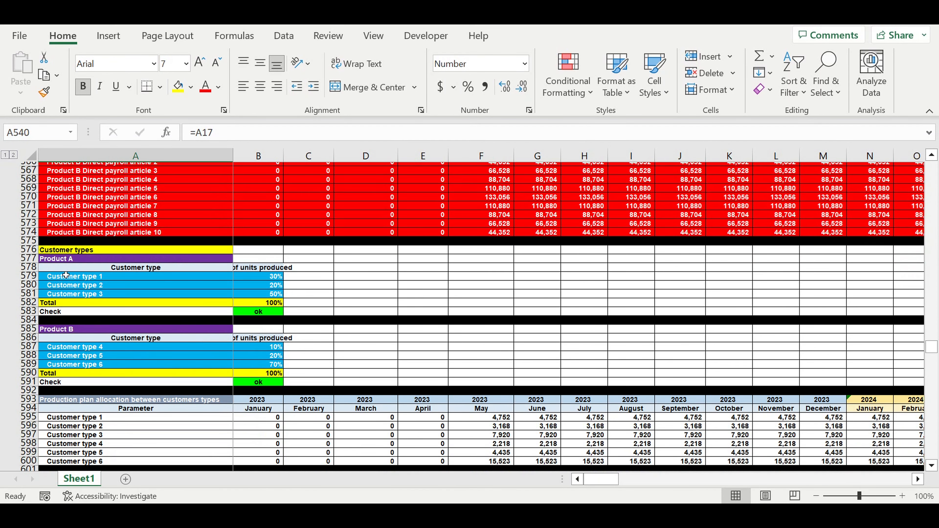
click(65, 276)
drag(65, 284, 66, 294)
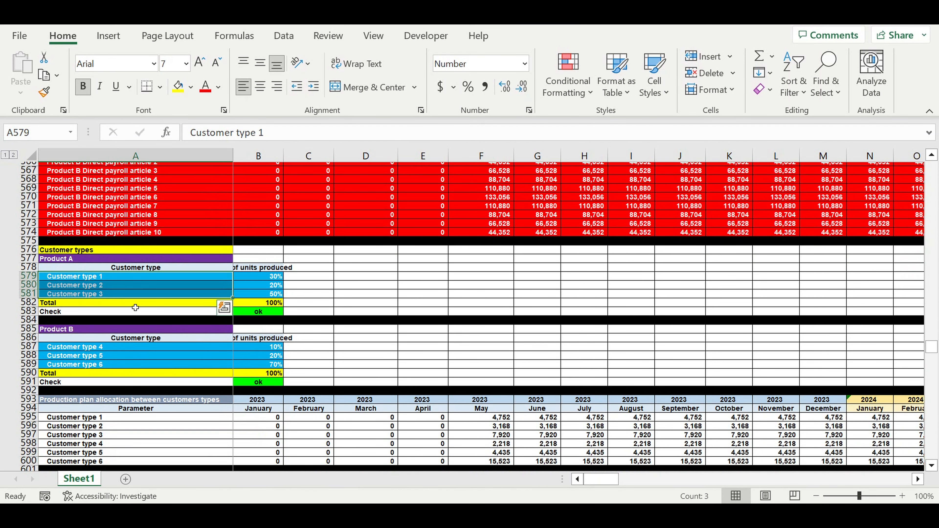
drag(82, 350, 170, 368)
scroll(170, 368, down, 9)
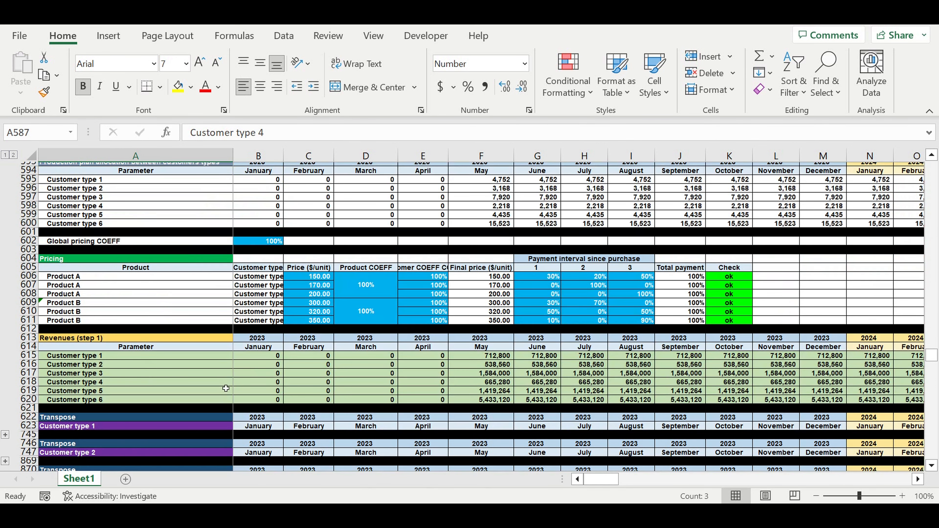
drag(315, 278, 315, 320)
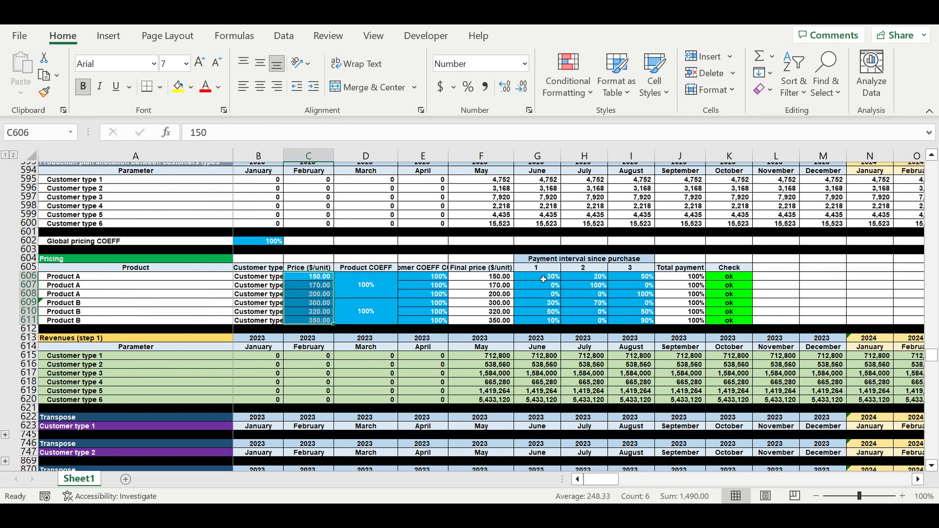
drag(543, 279, 638, 320)
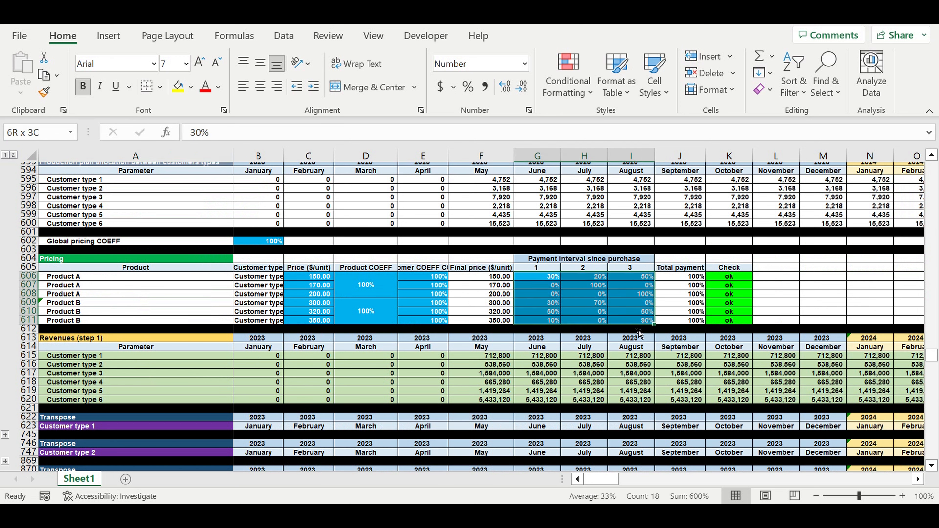
Examine the revenue tables, the electricity price and coefficient, and the direct expenses linked to raw materials.
scroll(511, 379, down, 2)
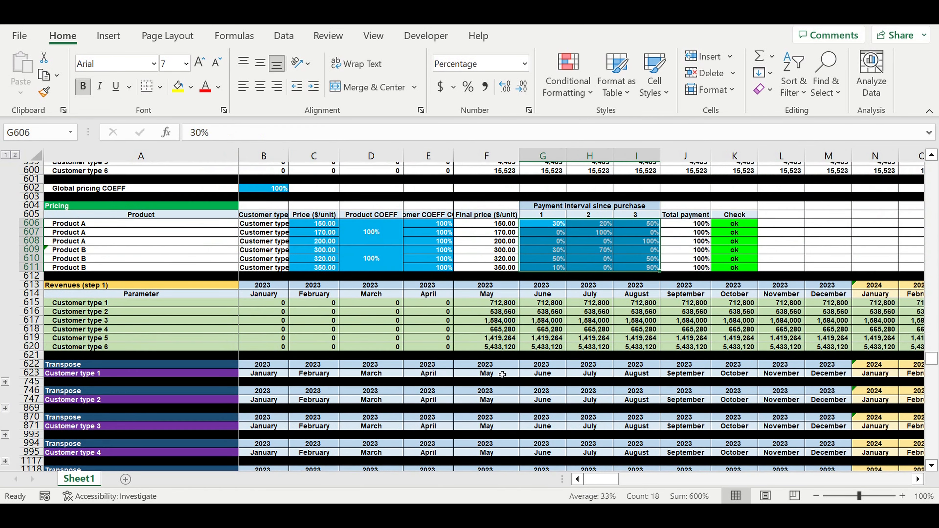
scroll(502, 375, down, 20)
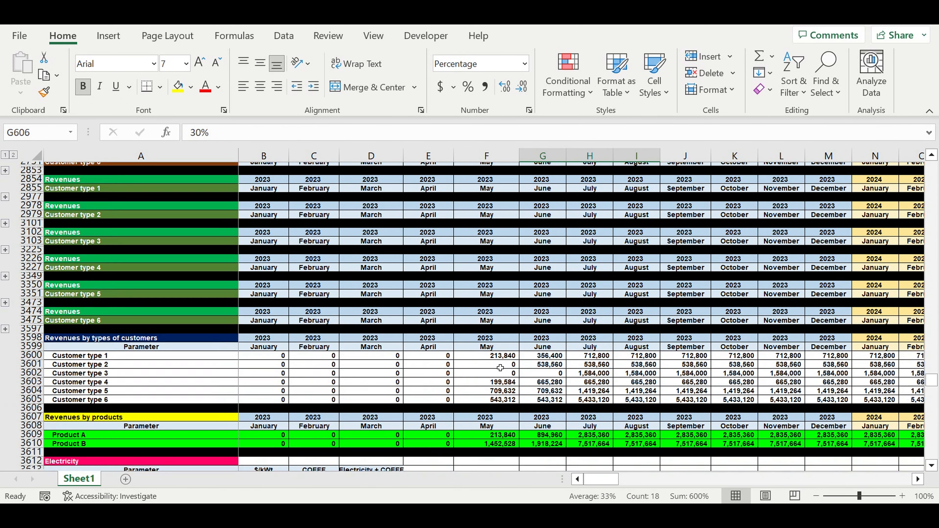
scroll(500, 368, down, 9)
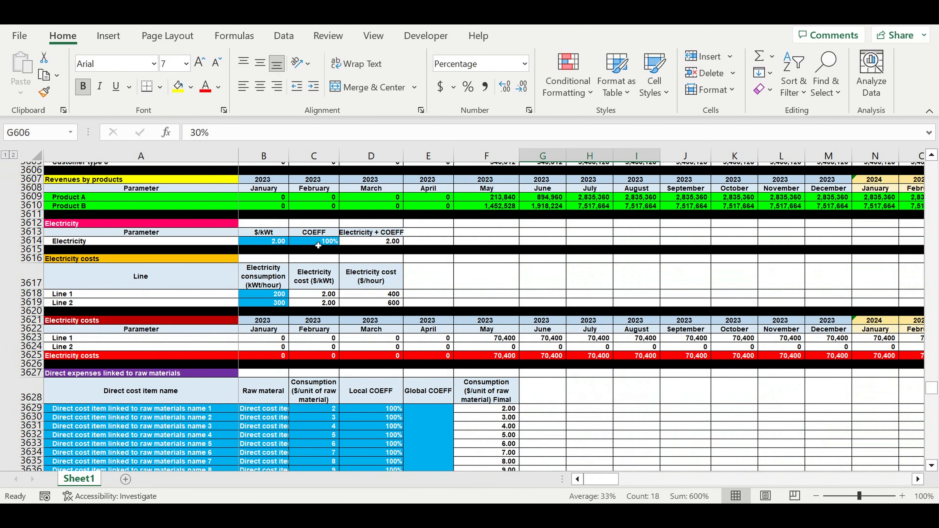
drag(317, 241, 258, 241)
scroll(239, 362, down, 4)
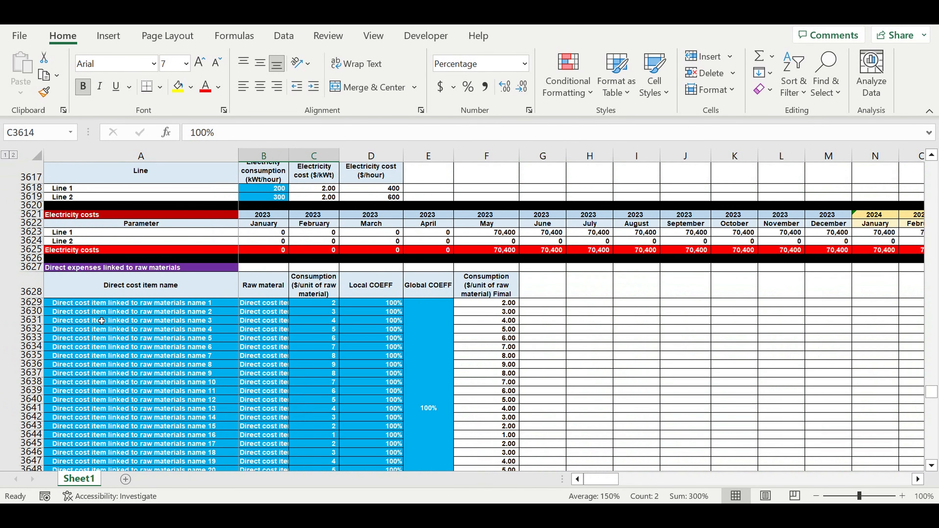
click(115, 320)
drag(268, 303, 274, 365)
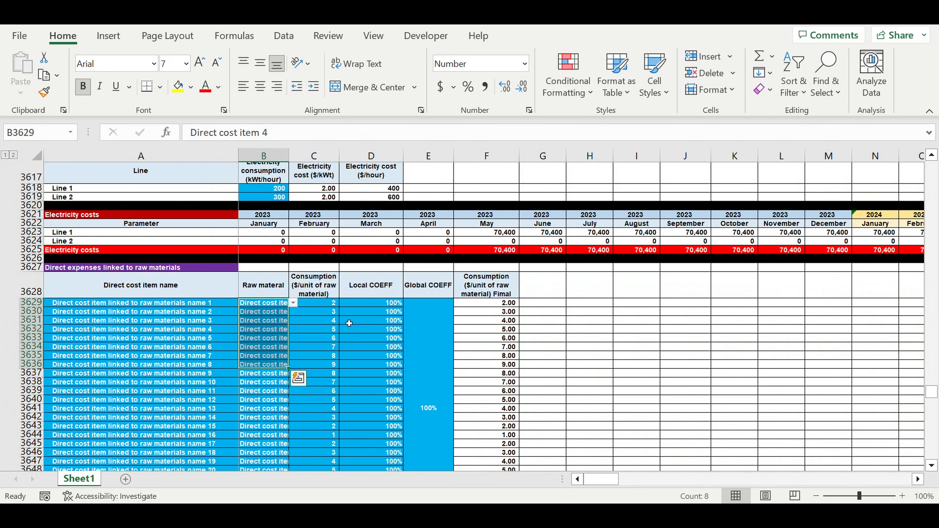
Examine the local coefficients for direct expenses linked to raw materials and the resulting monthly direct costs table.
click(371, 305)
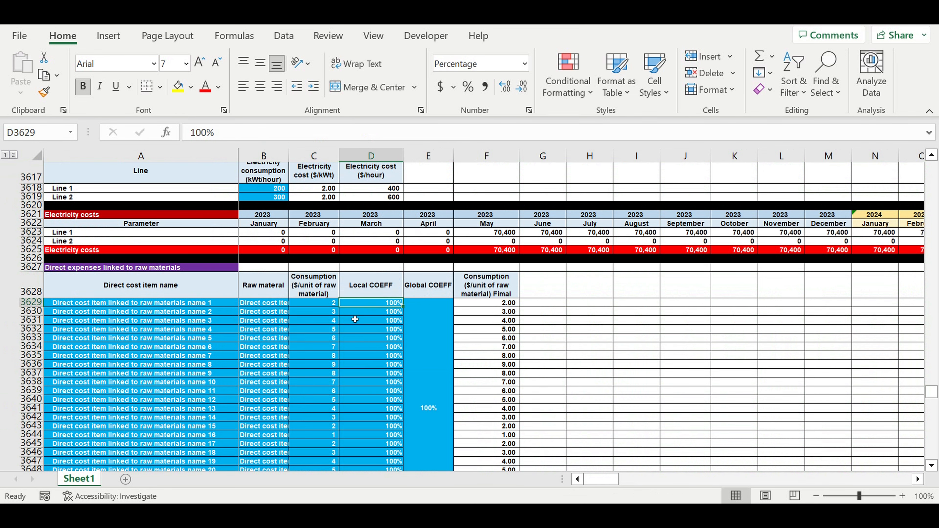
scroll(342, 344, down, 4)
scroll(342, 344, down, 20)
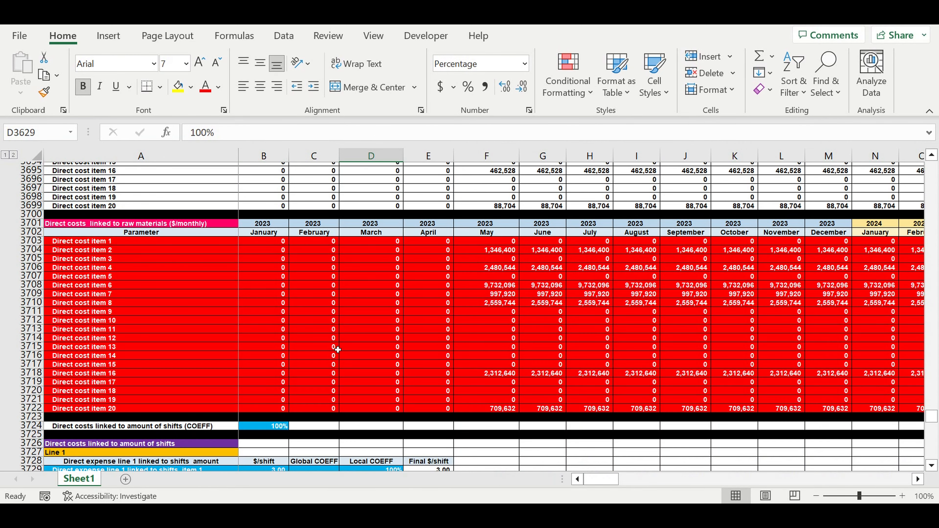
scroll(337, 349, down, 5)
scroll(337, 346, up, 3)
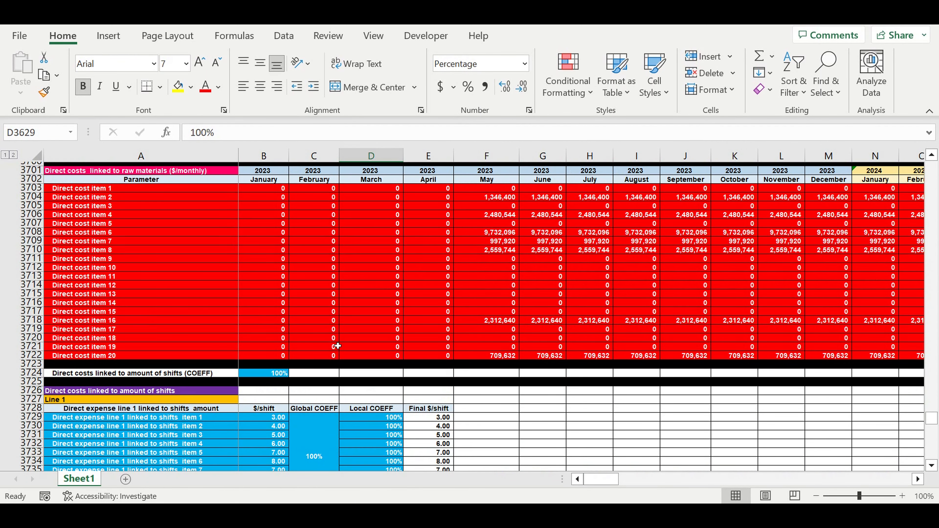
scroll(337, 348, down, 4)
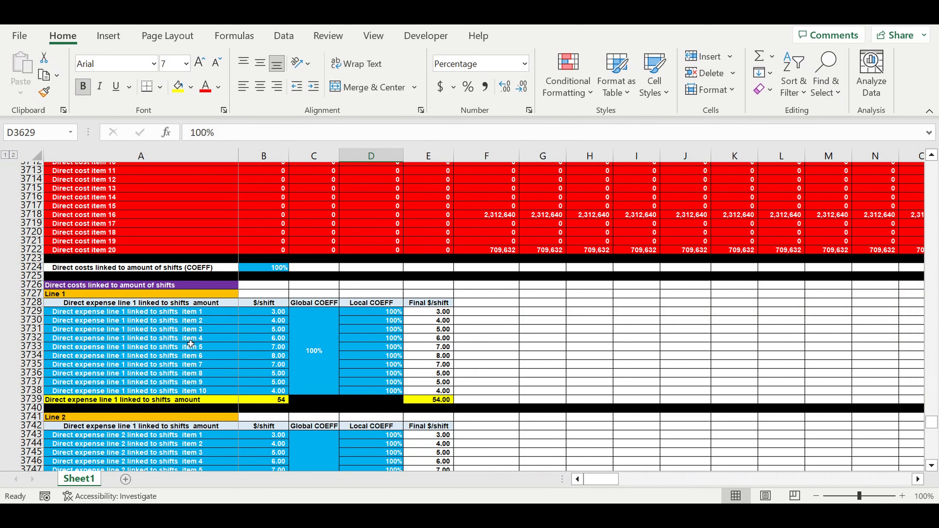
Examine the direct costs linked to the amount of shifts for Line 1 and Line 2, including their monthly tables.
click(162, 287)
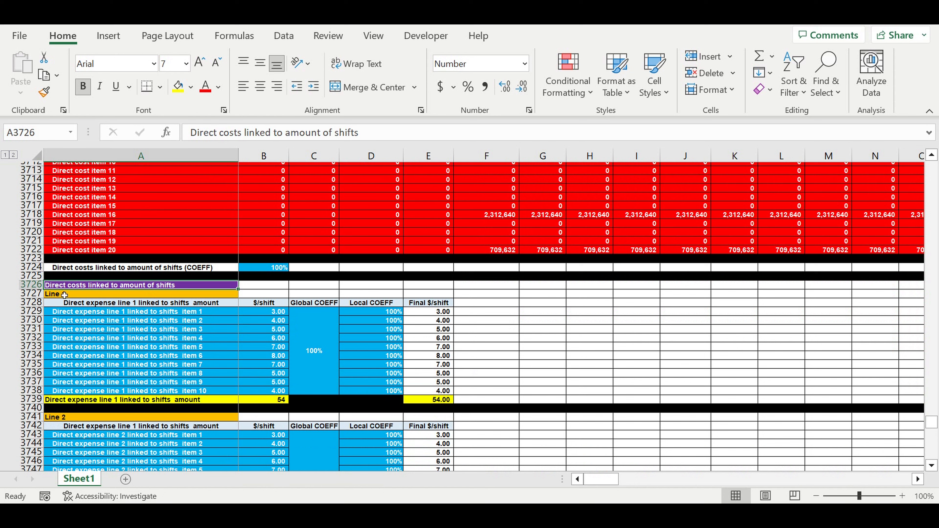
key(Down)
scroll(134, 319, down, 5)
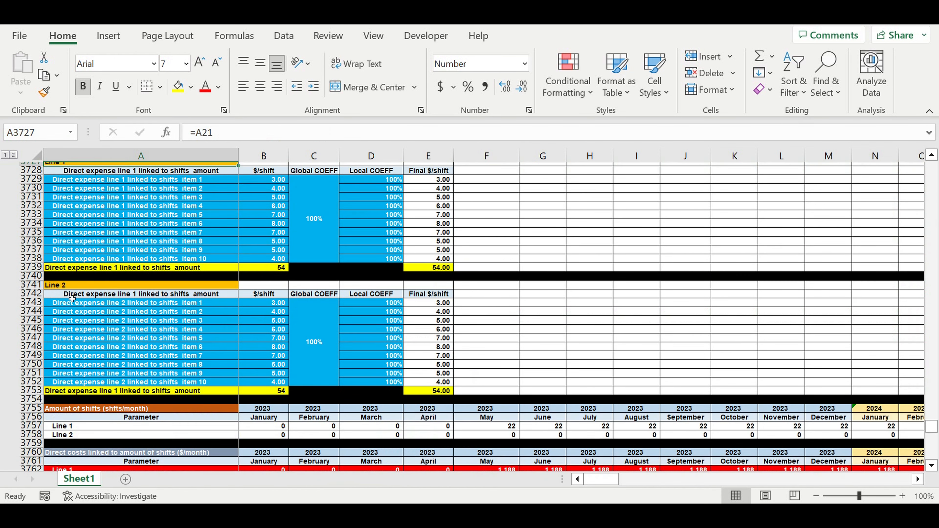
click(71, 287)
scroll(158, 339, down, 5)
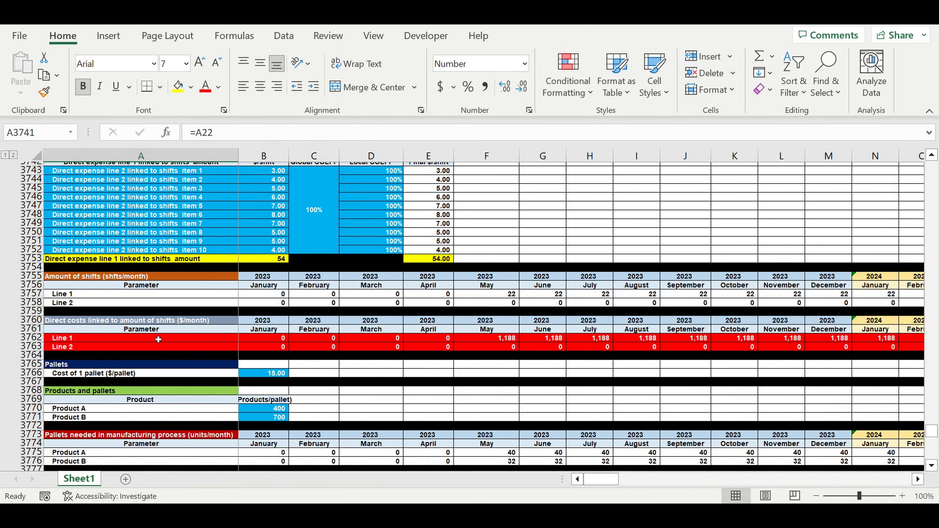
scroll(244, 337, down, 1)
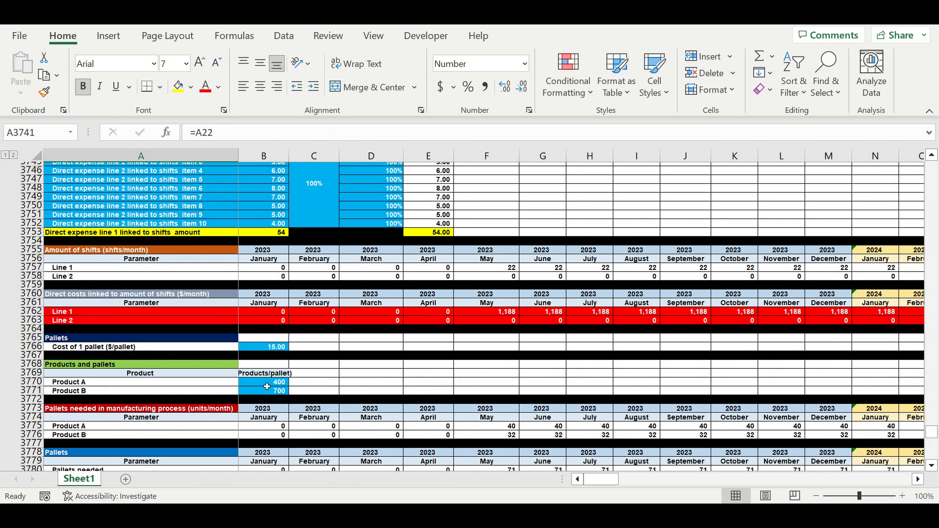
Examine the pallets section with the cost of one pallet, products per pallet and monthly pallet needs.
click(266, 348)
click(59, 338)
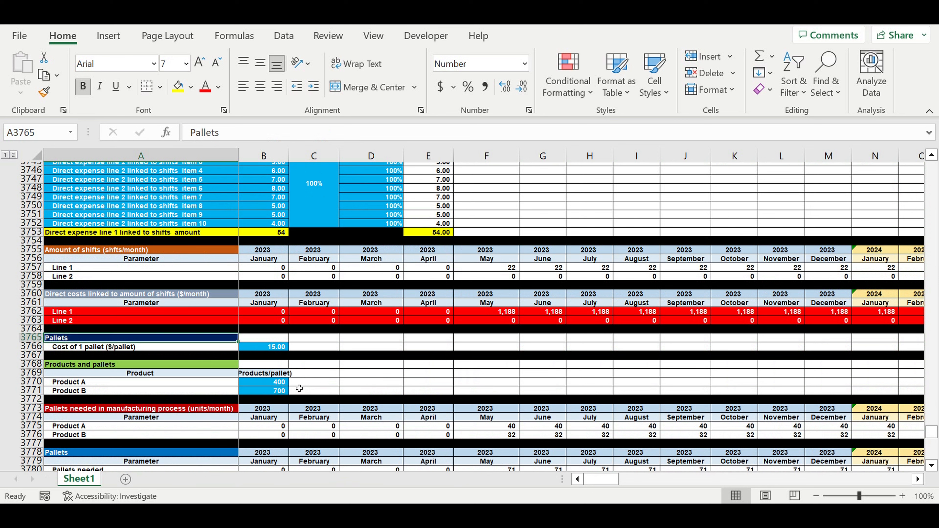
scroll(307, 388, down, 6)
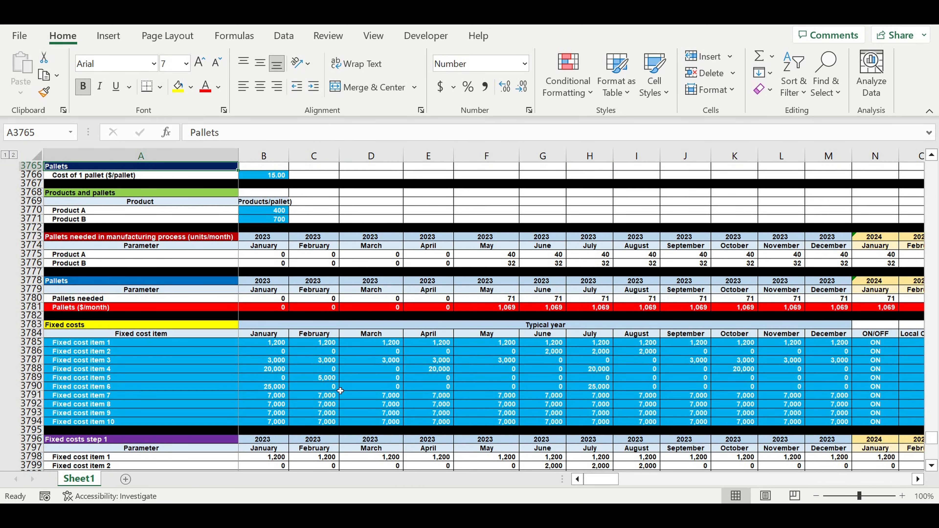
scroll(340, 390, down, 3)
Examine the typical-year fixed cost items and the monthly fixed cost tables.
click(118, 252)
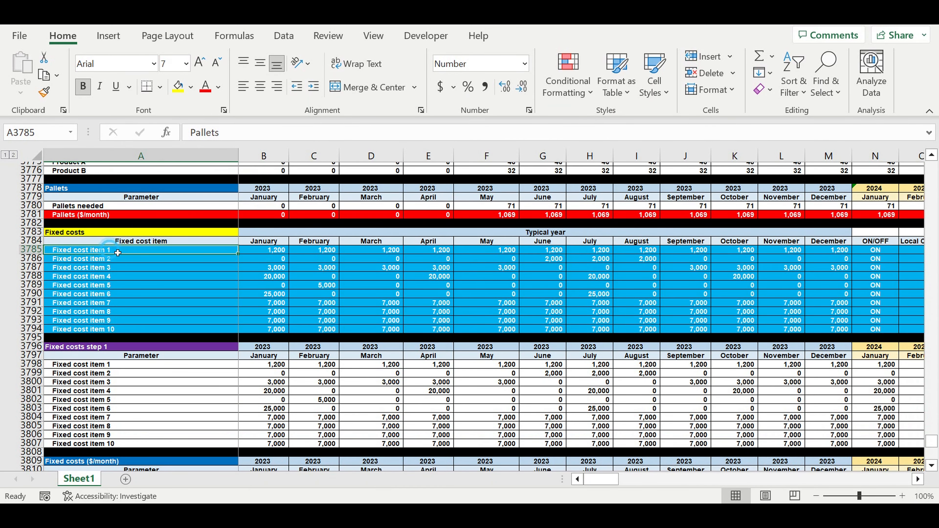
drag(118, 252, 603, 325)
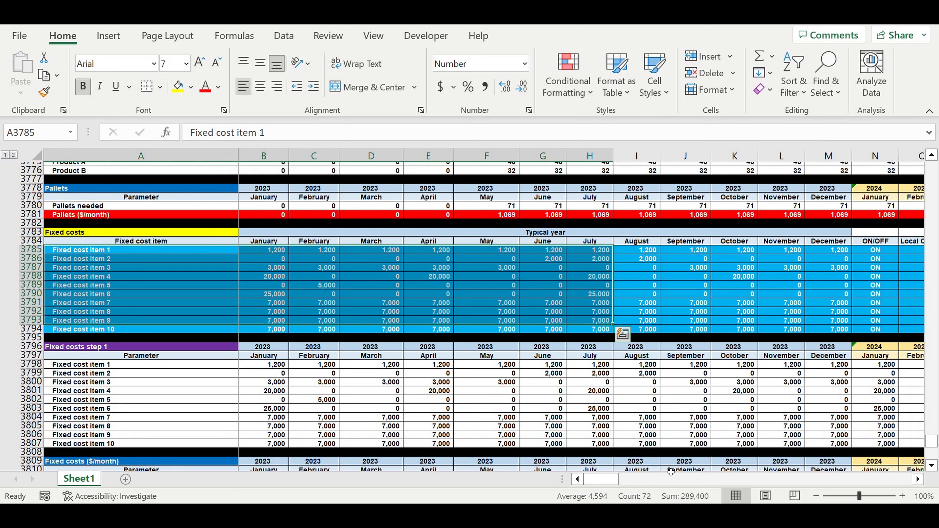
mouse_move(608, 480)
mouse_down()
mouse_move(622, 482)
mouse_move(602, 481)
mouse_up()
click(153, 268)
scroll(187, 309, down, 13)
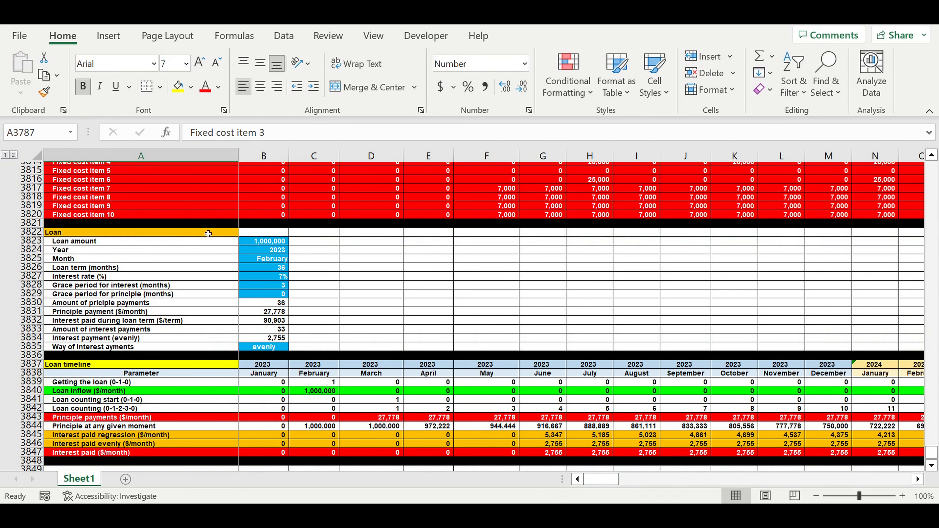
Examine the loan parameters and the monthly loan timeline beneath them.
drag(208, 233, 285, 346)
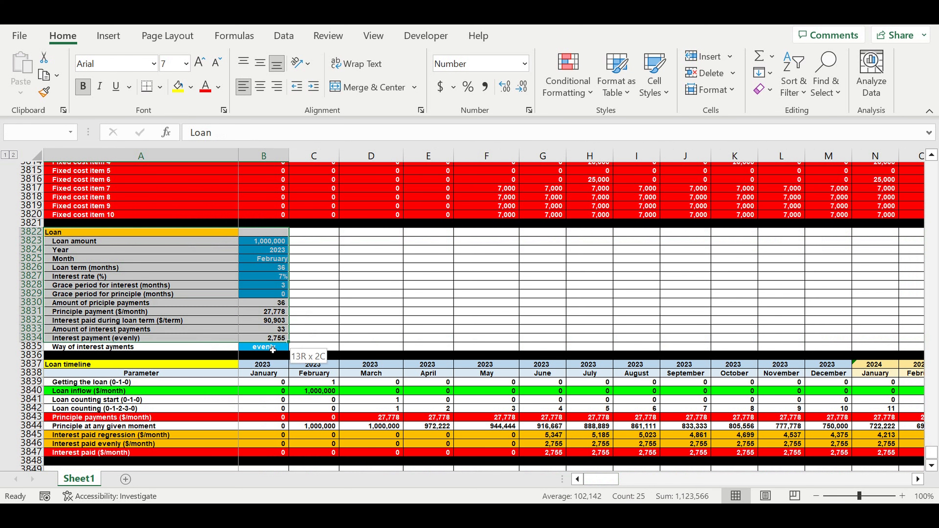
scroll(348, 345, down, 4)
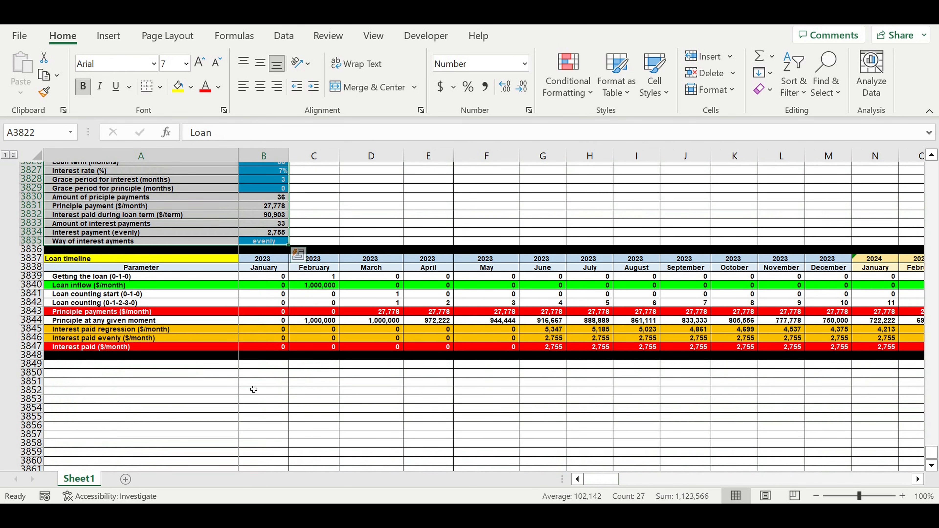
click(259, 383)
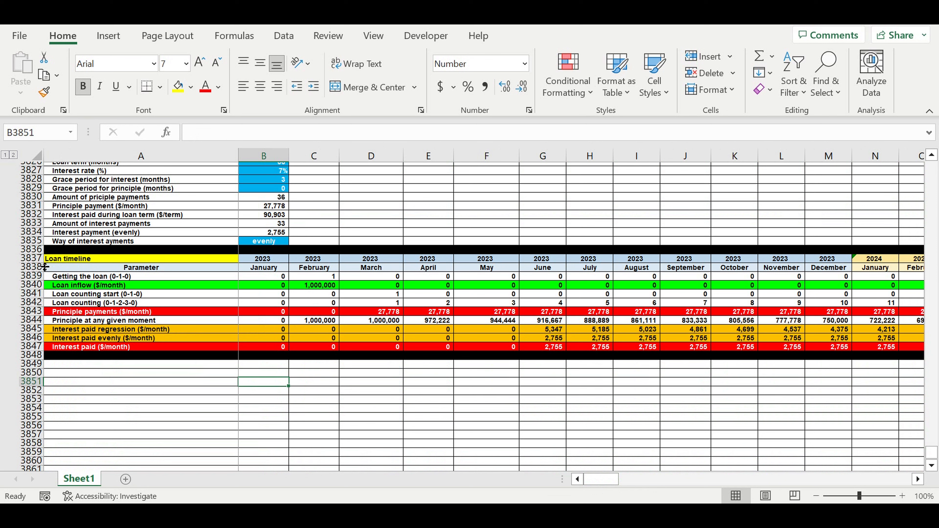
Copy the loan timeline's two header rows, 3837 and 3838, to the empty rows starting at row 3860.
click(36, 261)
drag(35, 263, 35, 270)
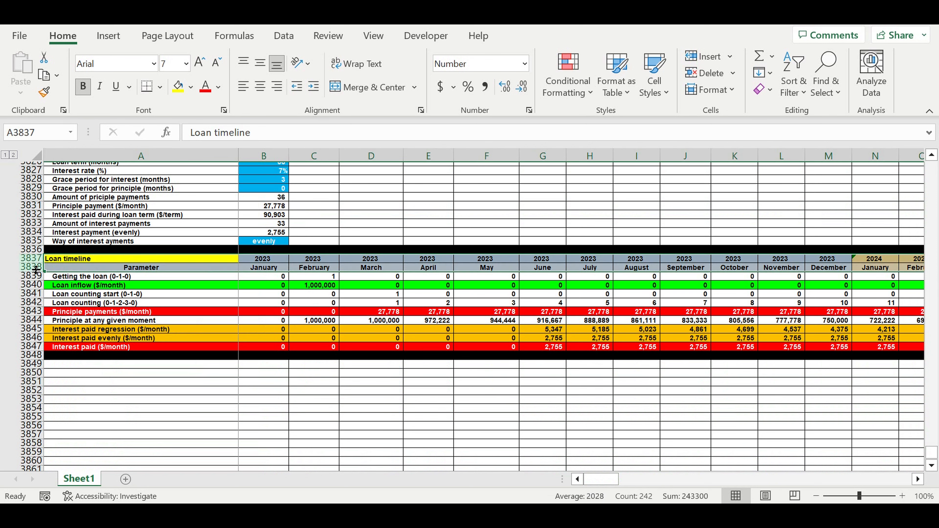
key(ctrl+c)
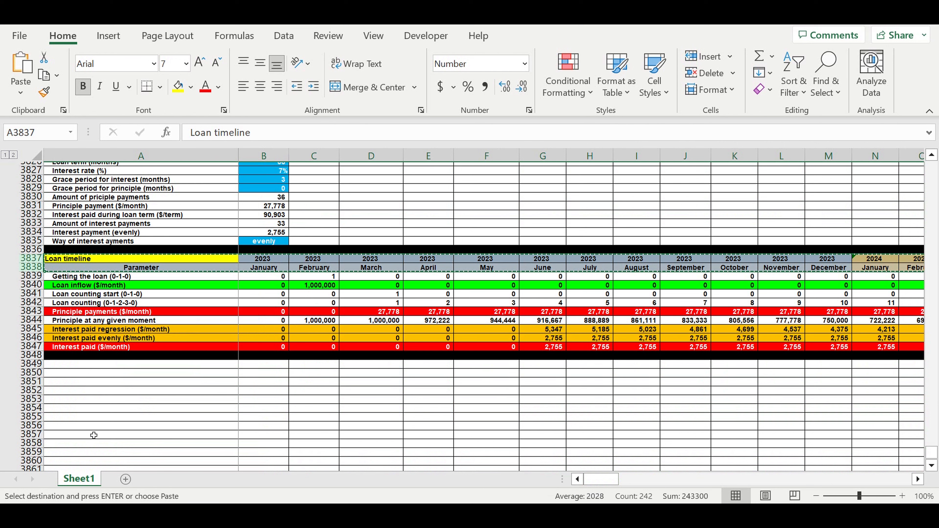
click(78, 461)
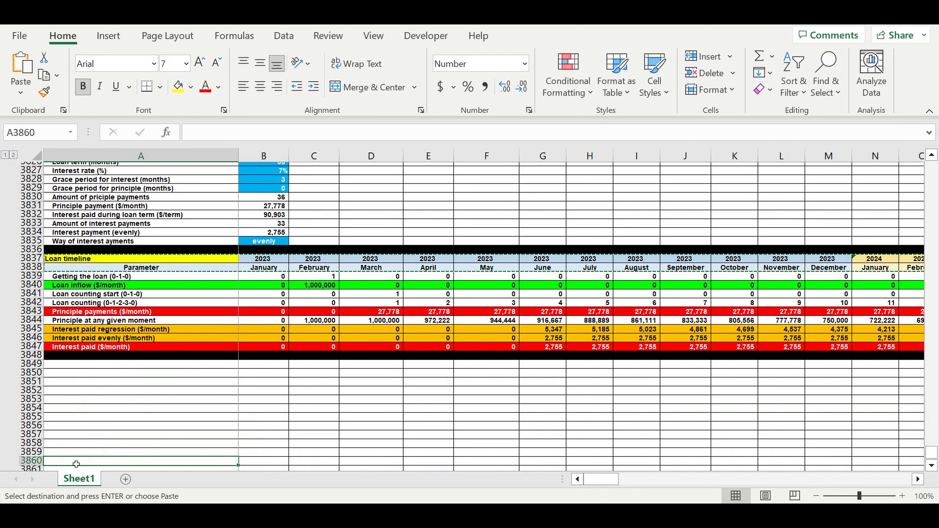
key(Return)
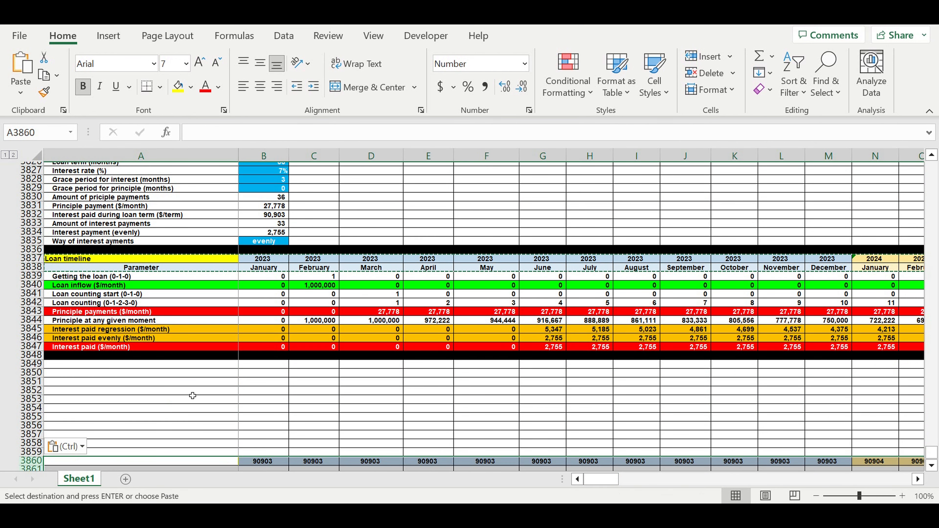
scroll(193, 396, down, 2)
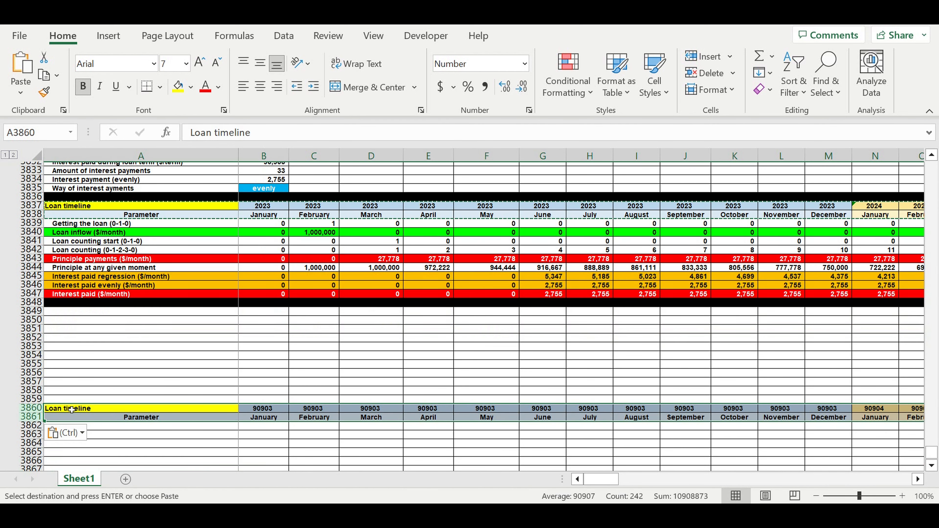
Retitle the copied header block in cell A3860 as "Cash flow statement".
key(Escape)
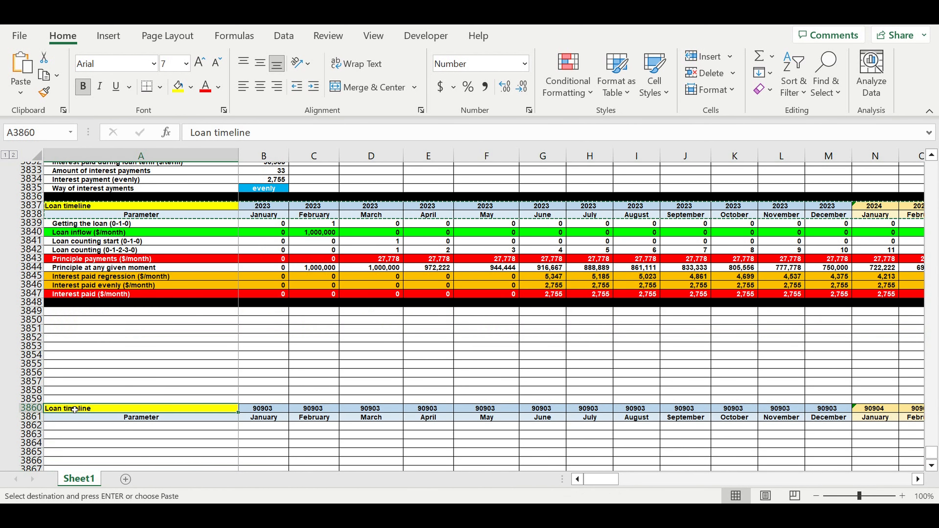
key(Escape)
text(Cash flow)
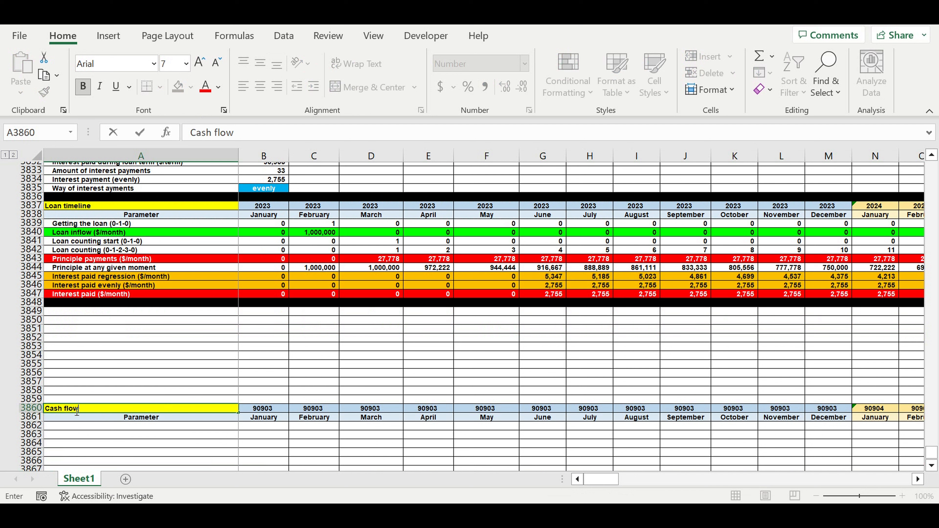
text( statemen)
key(Return)
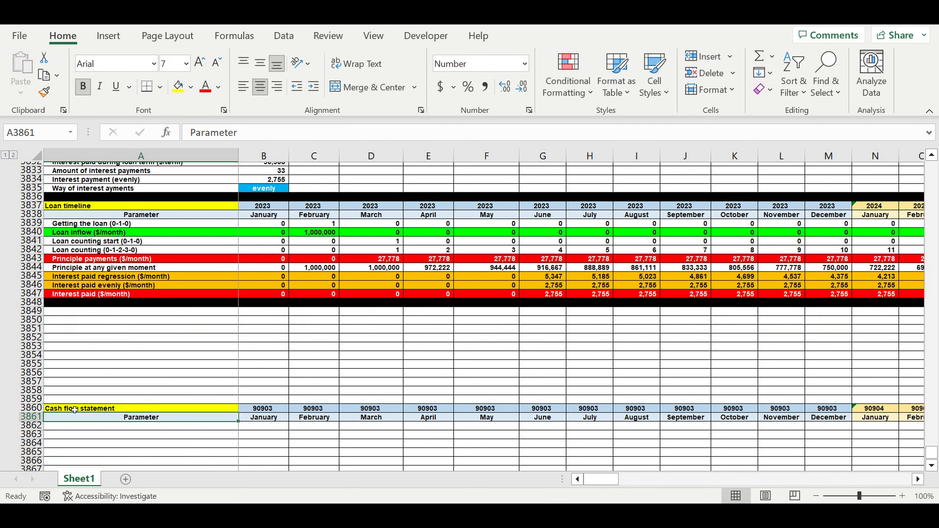
Link the first year in the cash flow header, cell B3860, to the loan timeline's year with the formula =B3837.
click(261, 411)
text(=)
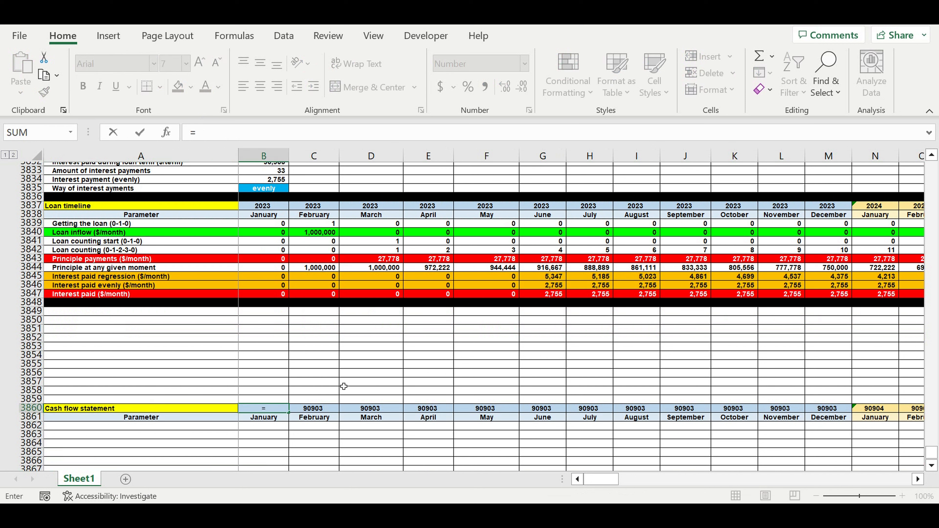
click(255, 209)
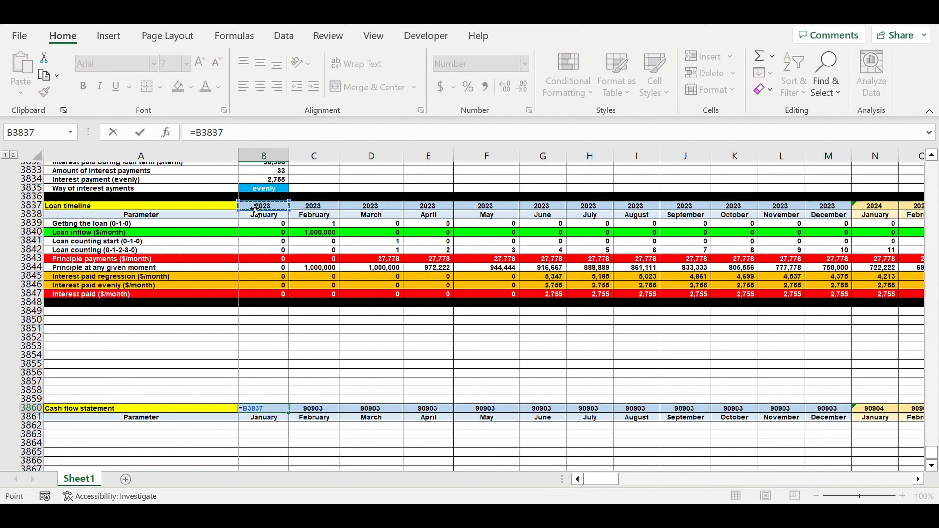
key(Return)
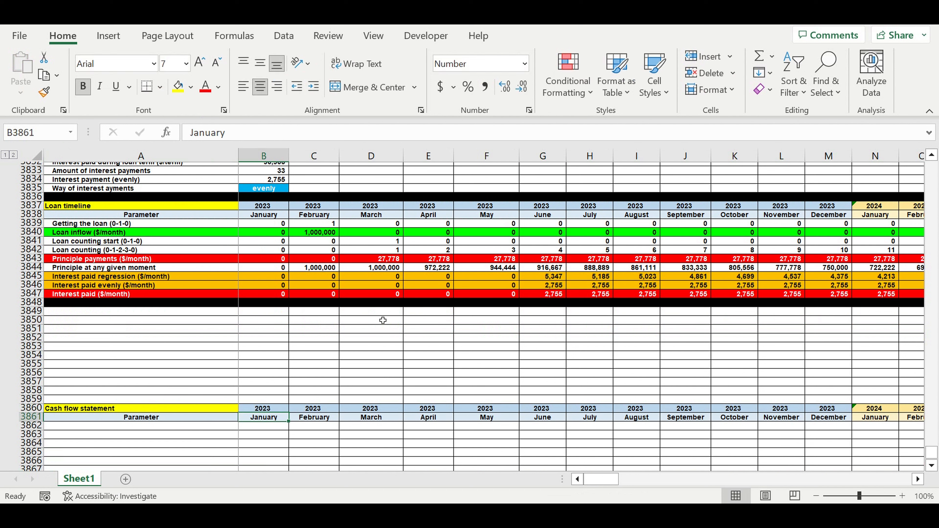
click(250, 437)
Format the Cash flow statement title cell with the recently used pink fill and a white font.
click(119, 404)
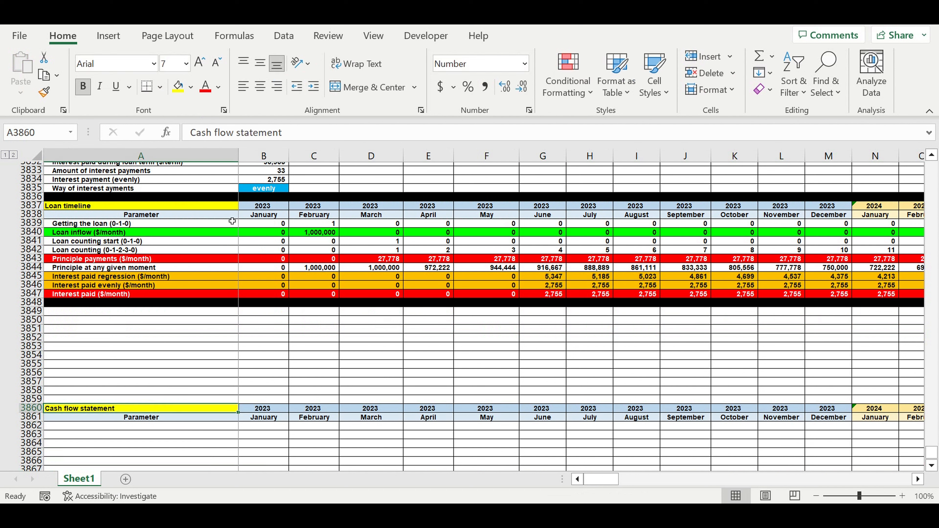
click(191, 87)
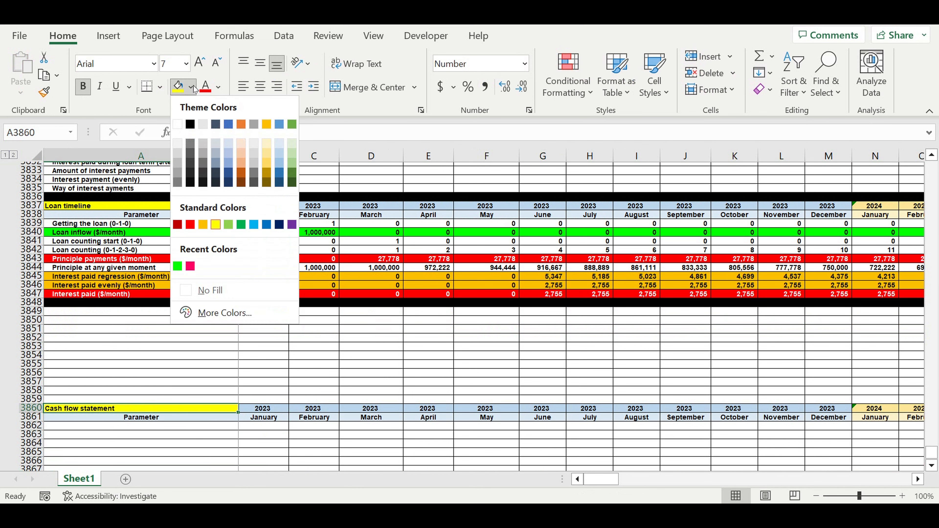
click(190, 266)
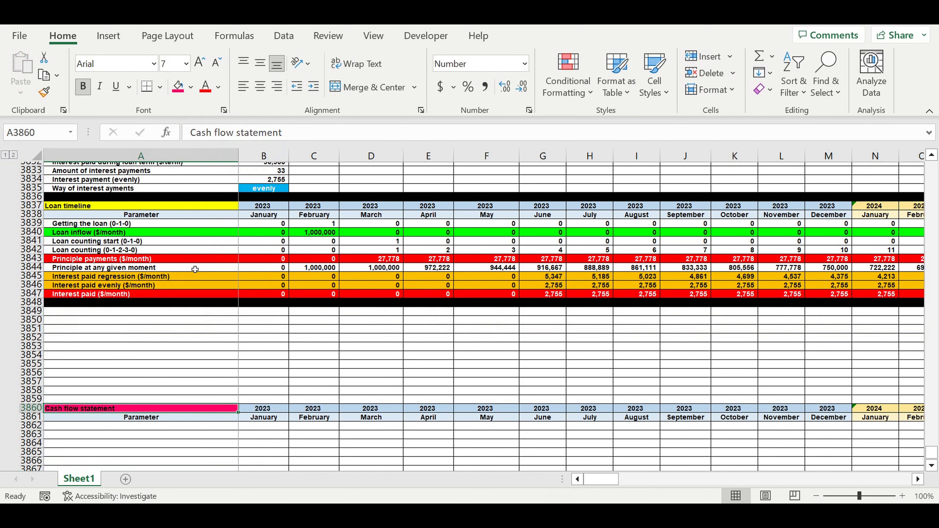
click(218, 86)
click(204, 147)
click(281, 365)
scroll(315, 333, down, 1)
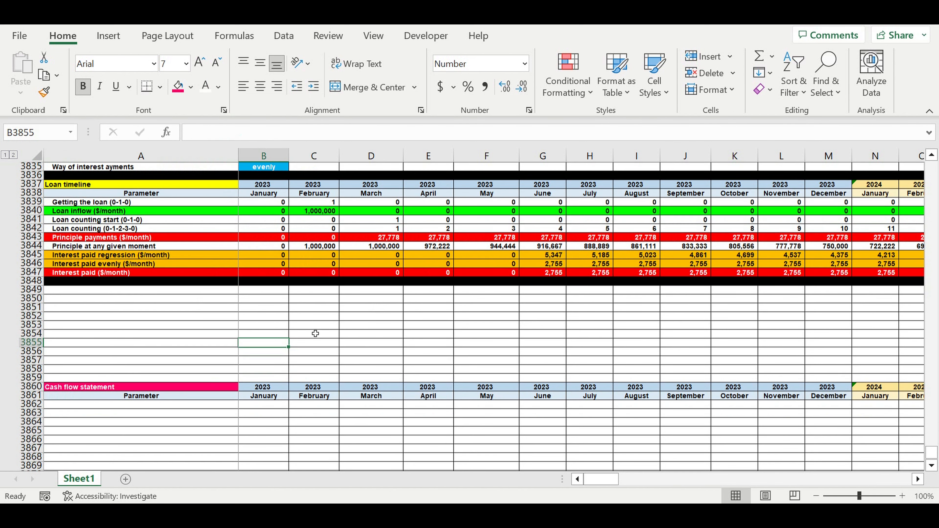
scroll(315, 334, down, 3)
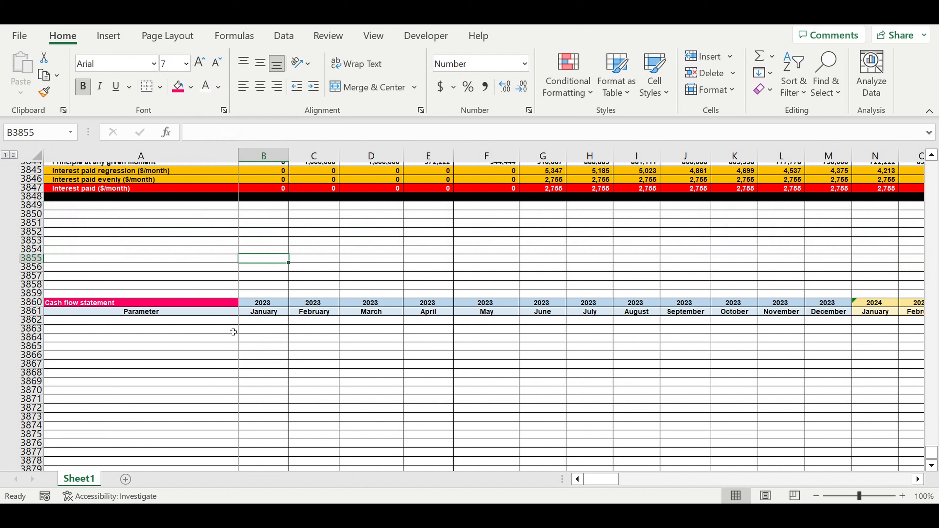
click(216, 323)
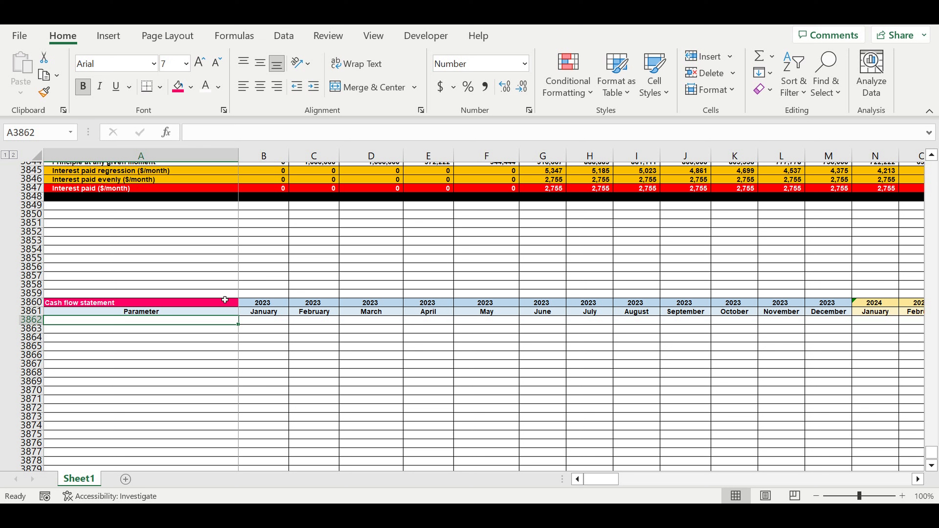
scroll(220, 300, up, 3)
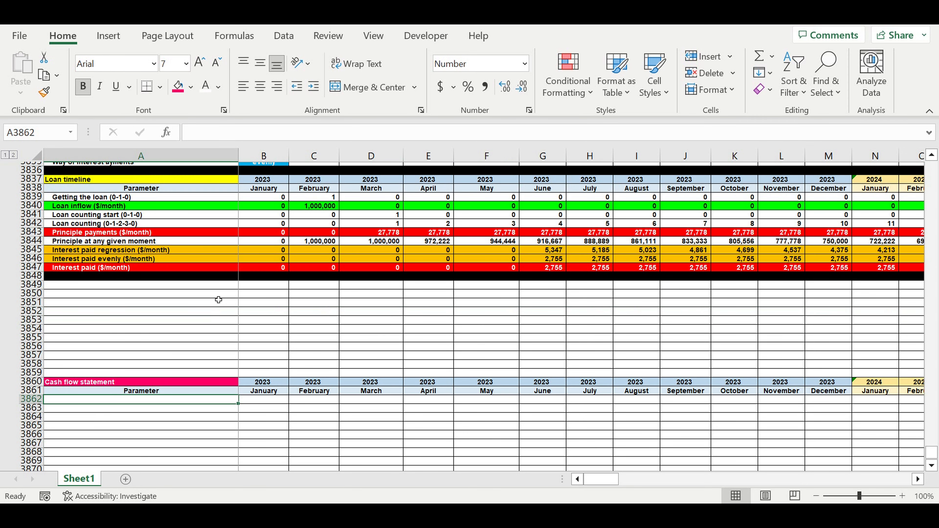
Fill row 3859 with black as a divider above the Cash flow statement header.
click(32, 373)
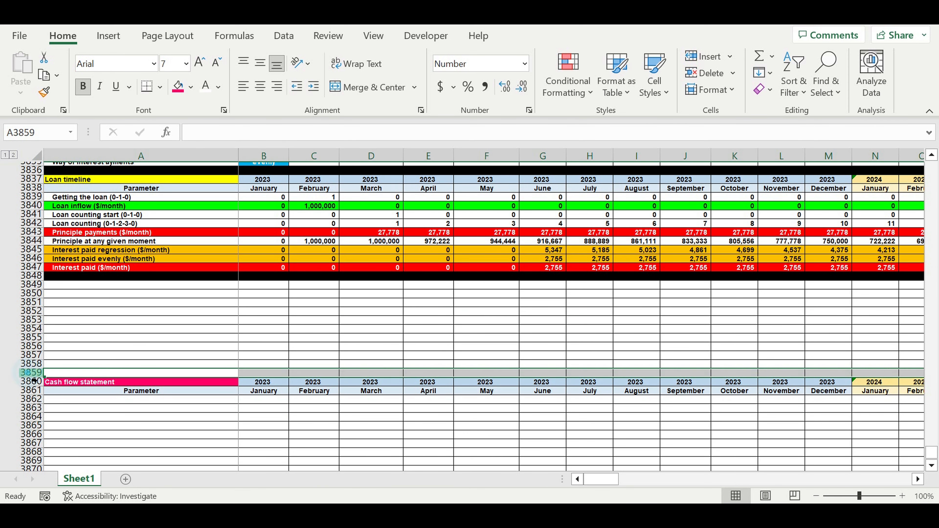
click(191, 87)
click(190, 125)
click(176, 437)
Label cell A3862 as "Revenues" and fill the whole of row 3862 with a light blue theme color.
click(175, 405)
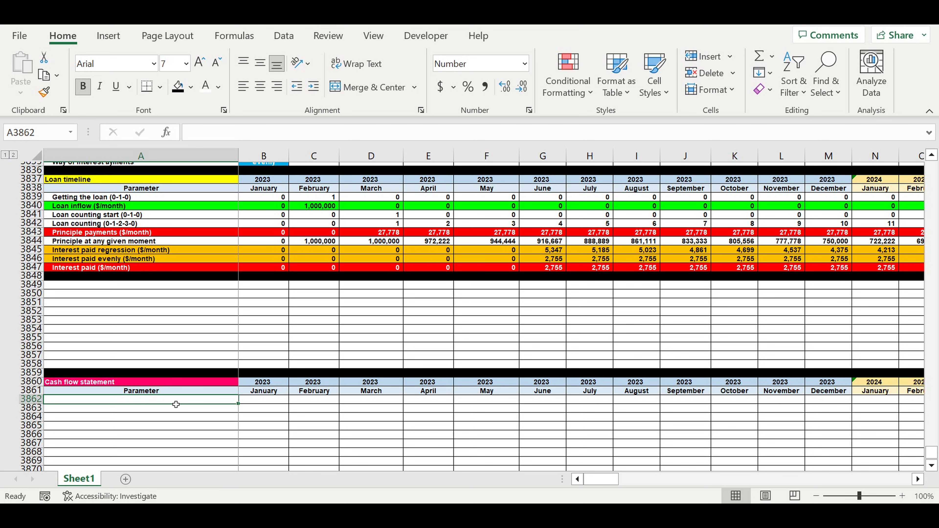
text(Re)
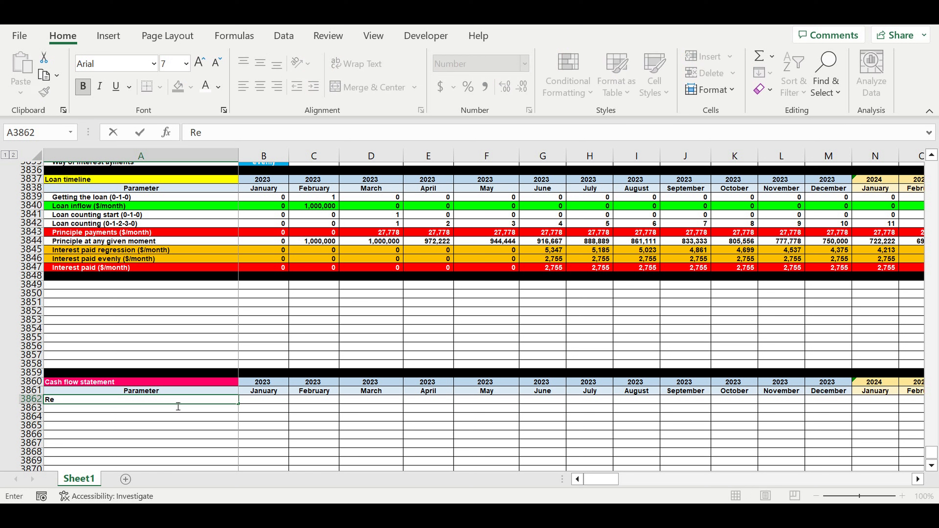
text(venues)
key(Return)
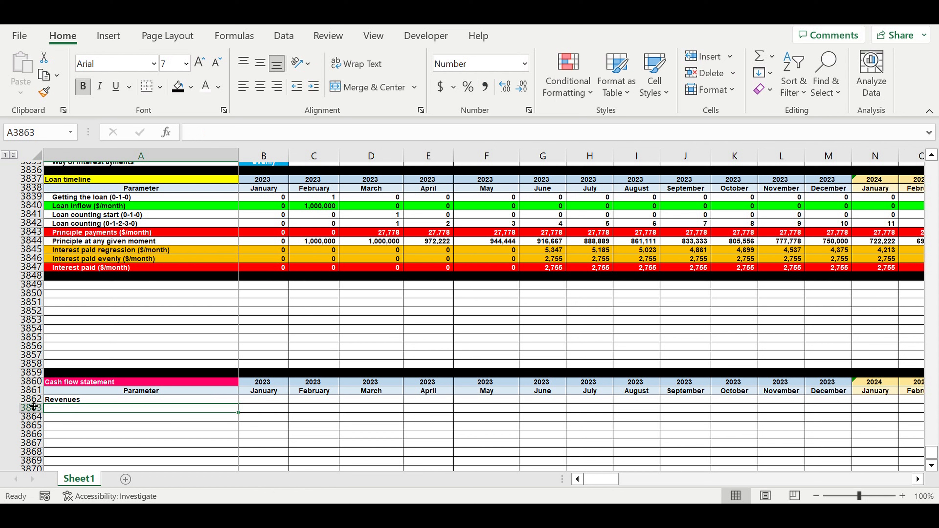
click(32, 399)
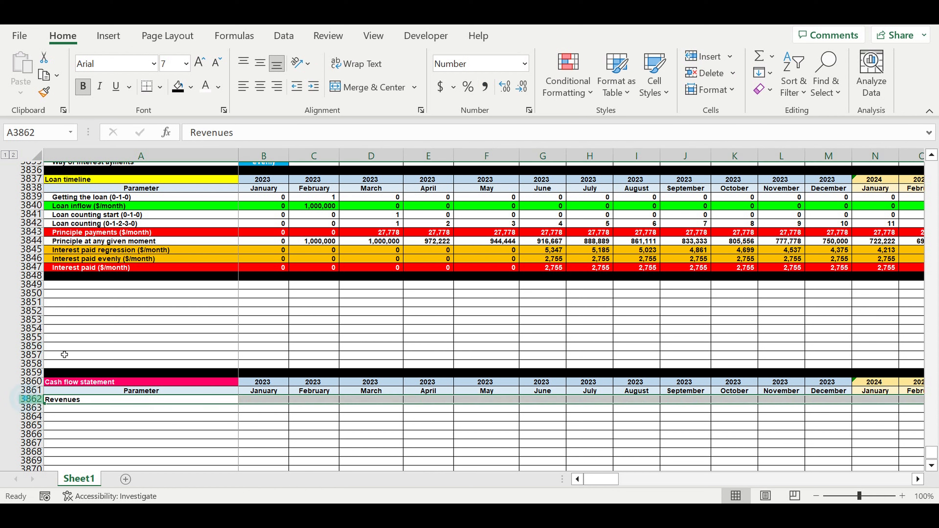
click(191, 87)
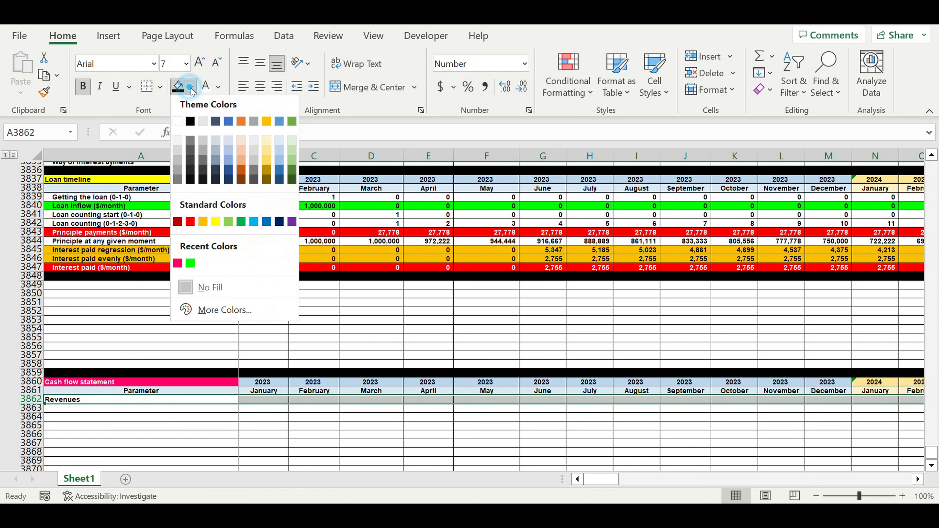
click(279, 155)
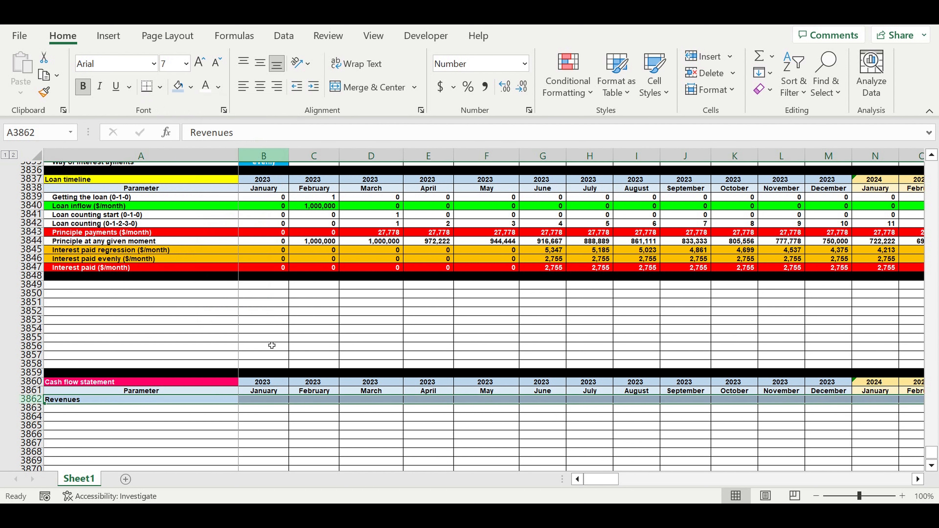
Link cell A3863 to the Product A label in the Revenues by products section with the formula =A3609.
click(69, 411)
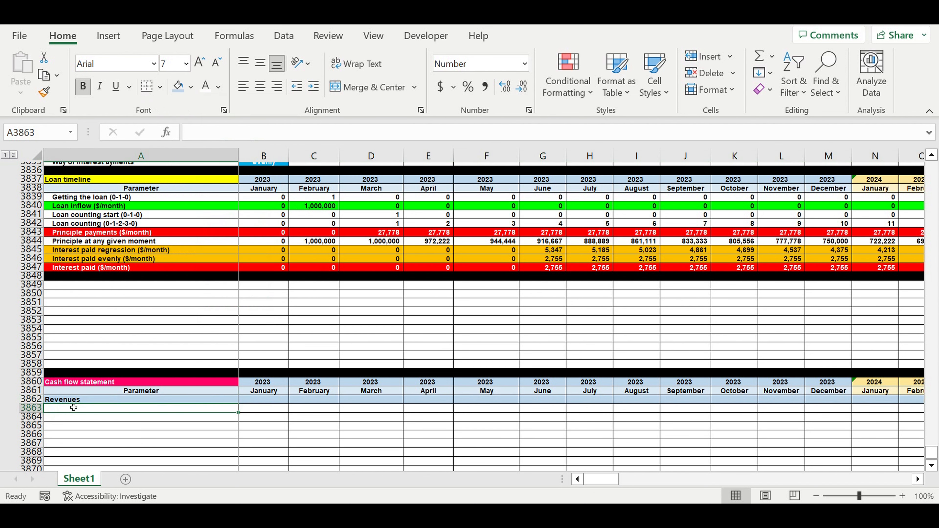
text(=)
drag(934, 454, 931, 163)
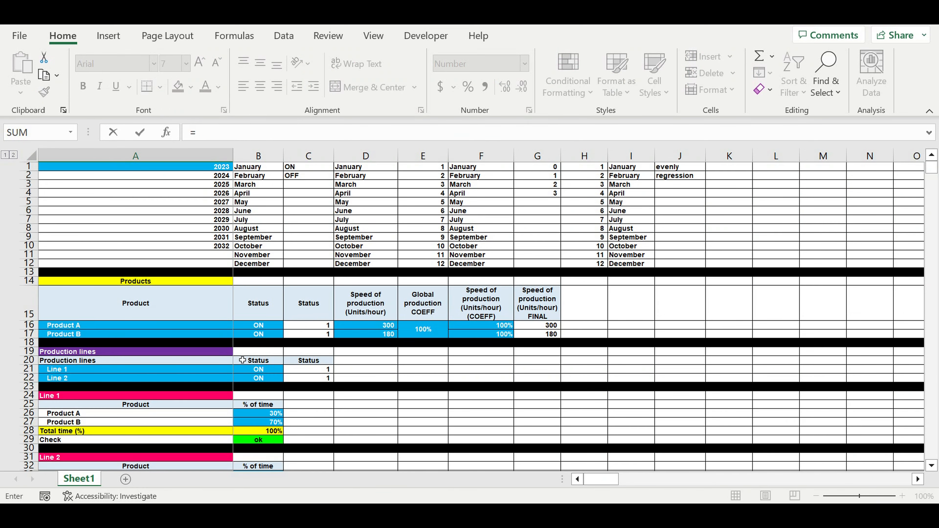
scroll(242, 360, down, 8)
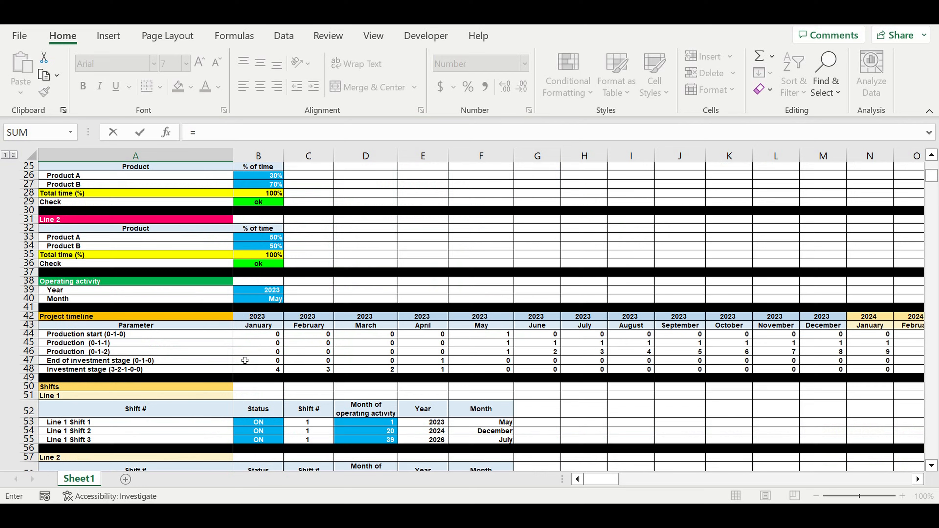
scroll(245, 360, down, 4)
scroll(244, 364, down, 15)
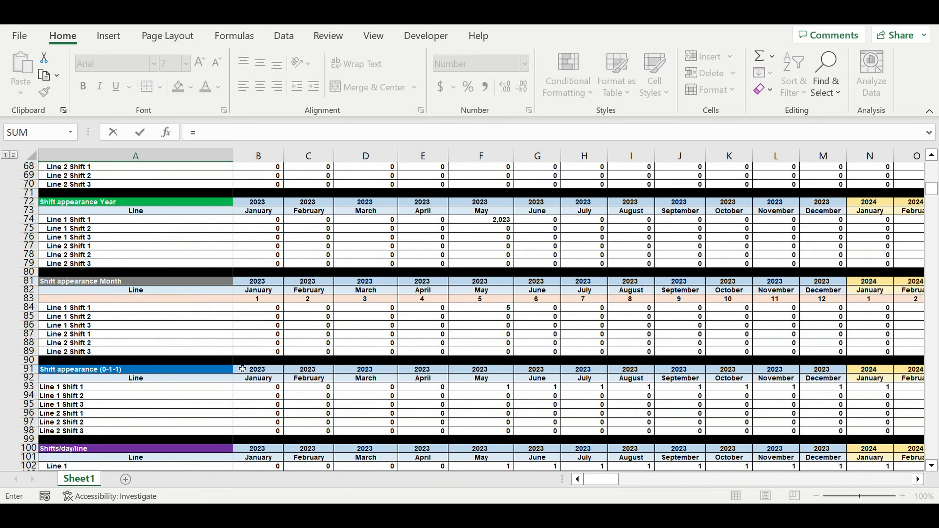
scroll(239, 371, down, 15)
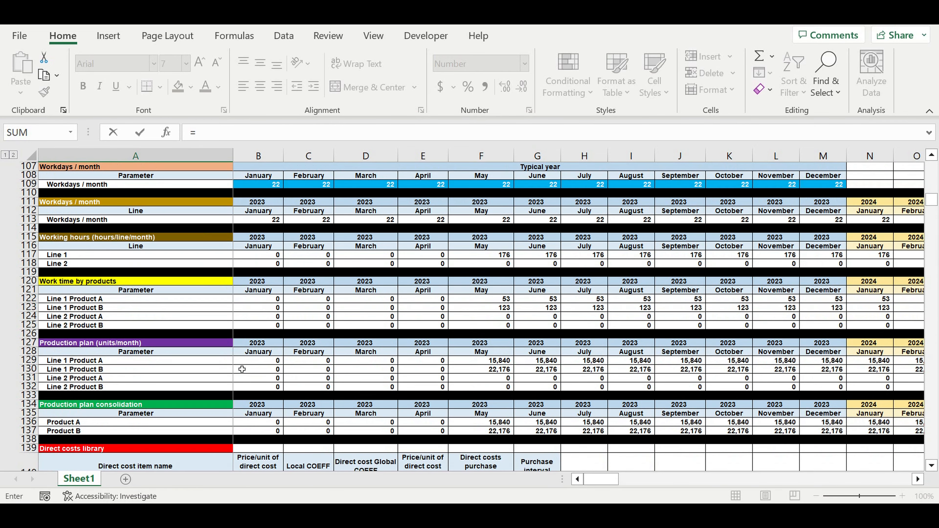
scroll(242, 369, down, 12)
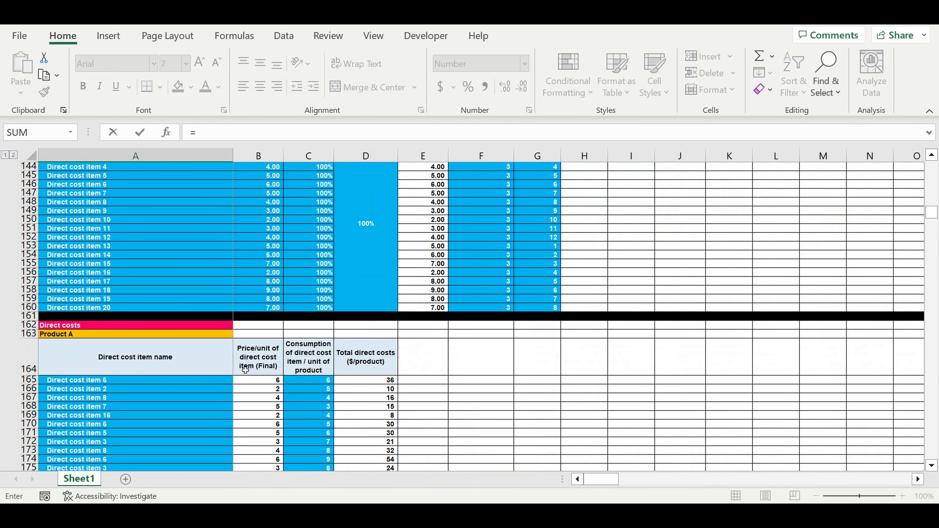
scroll(241, 368, down, 15)
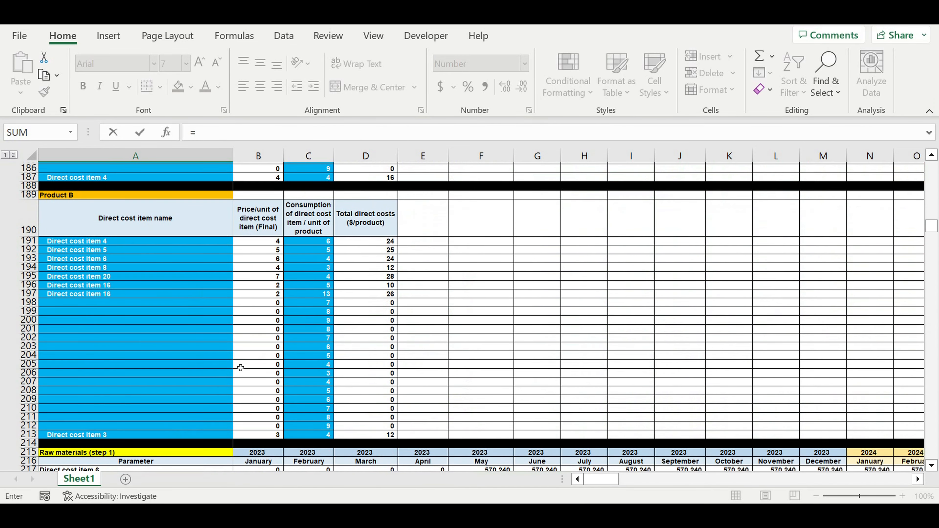
scroll(241, 365, down, 12)
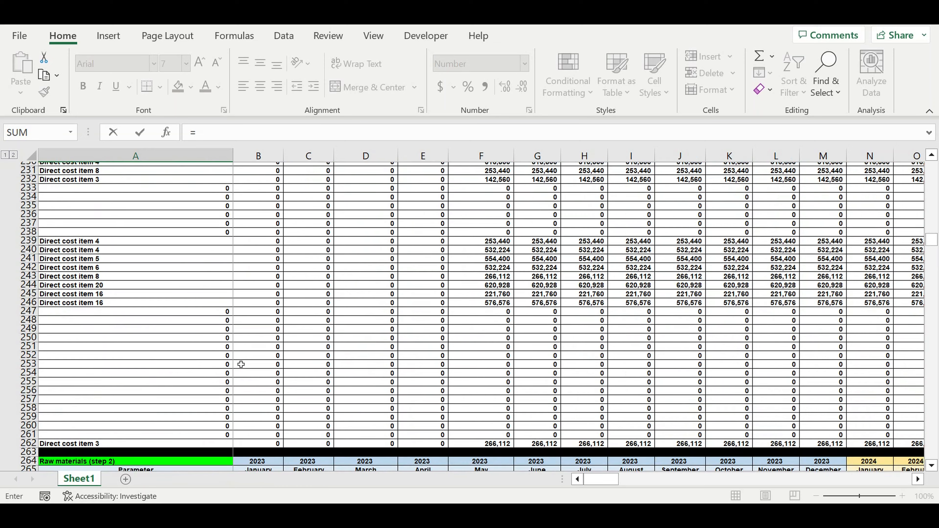
scroll(239, 366, down, 12)
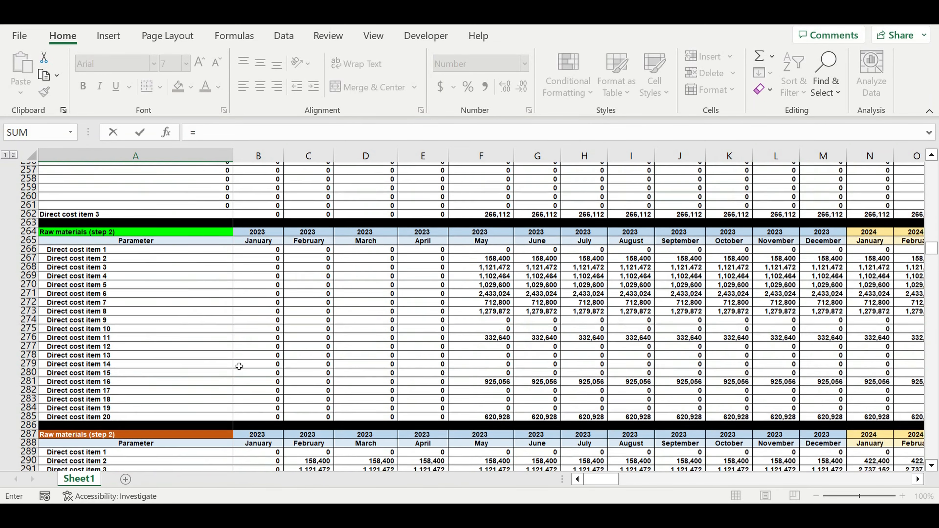
scroll(241, 366, down, 14)
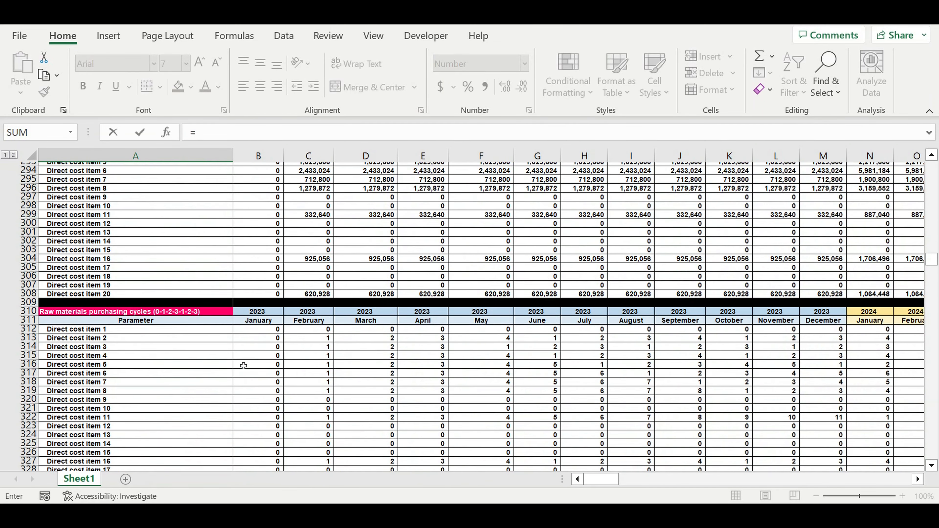
scroll(240, 367, down, 20)
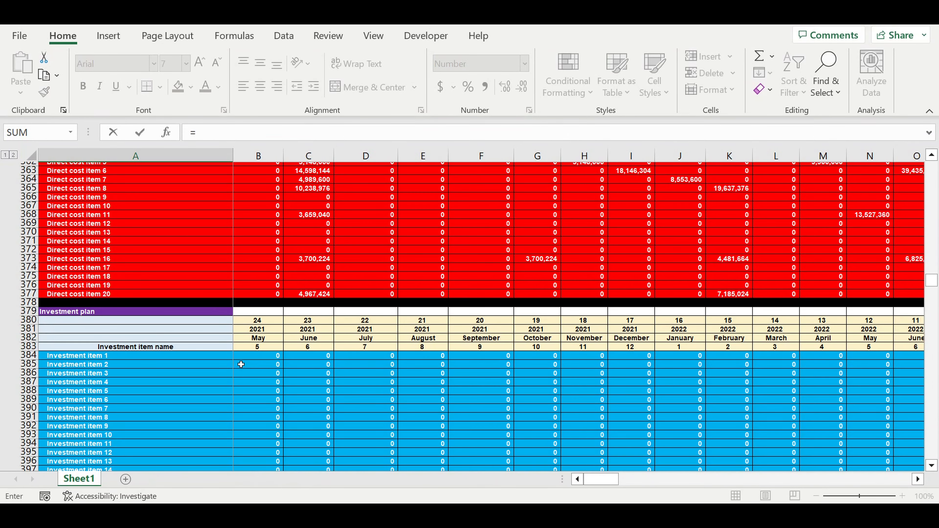
scroll(240, 365, down, 12)
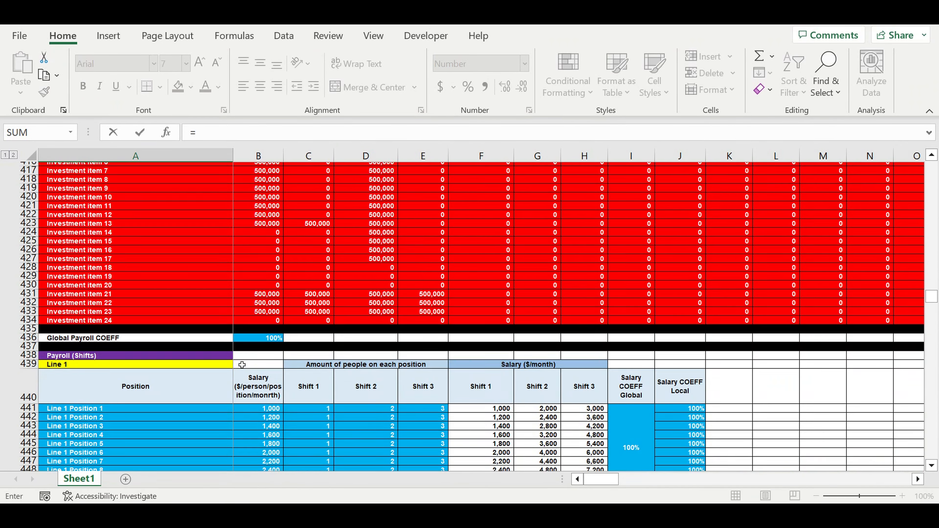
scroll(240, 366, down, 20)
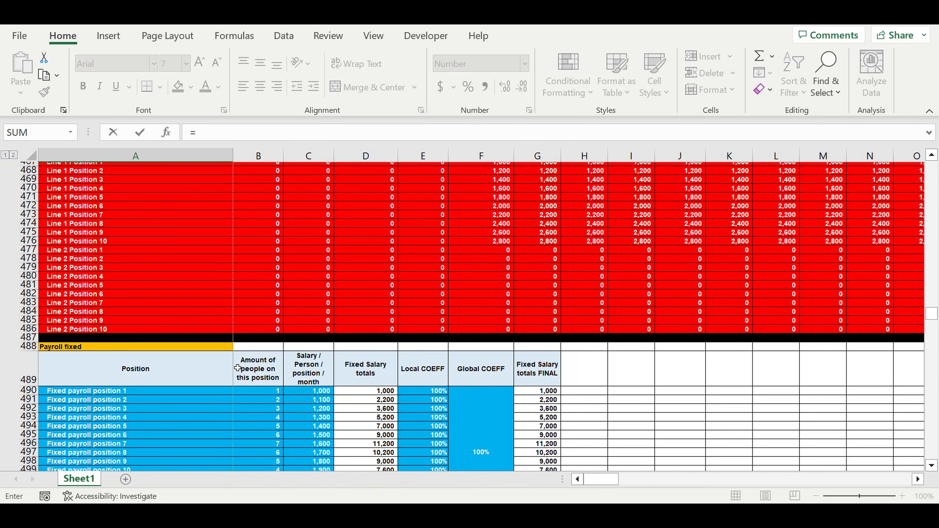
scroll(240, 366, down, 18)
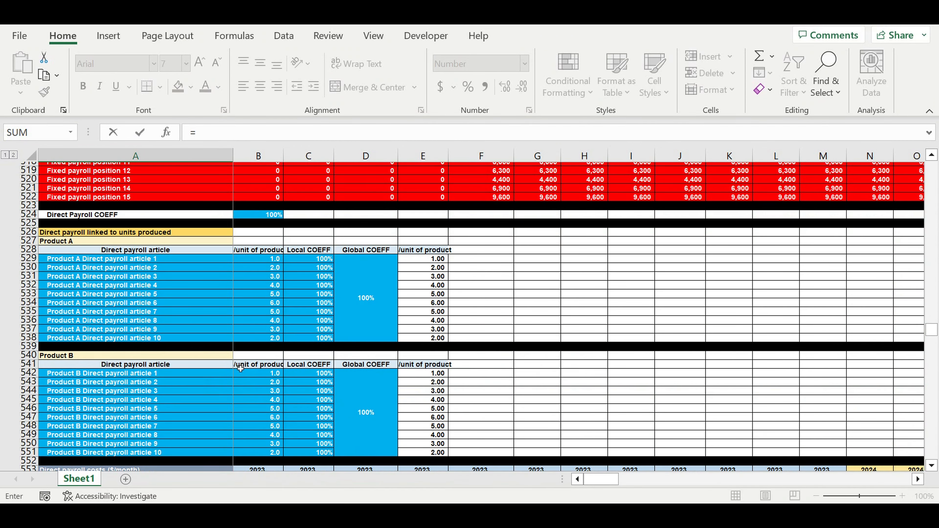
scroll(240, 367, down, 15)
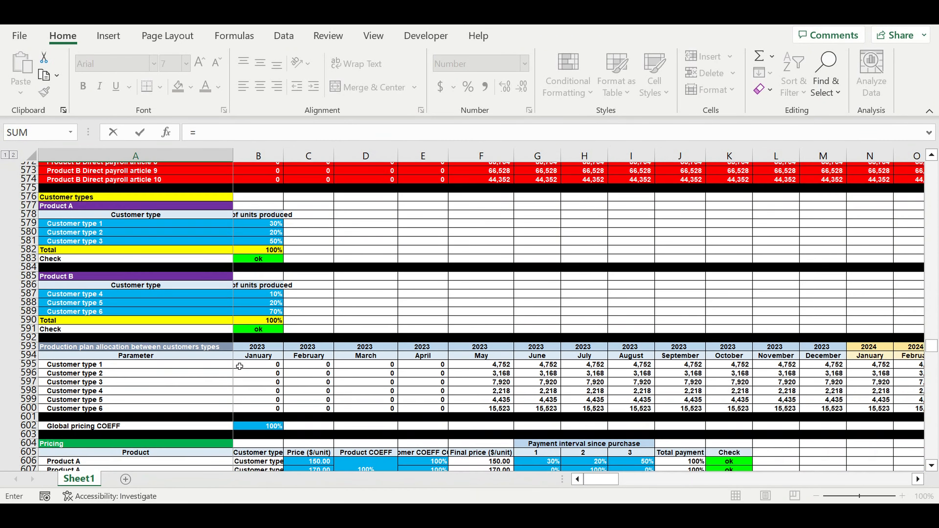
scroll(243, 365, down, 16)
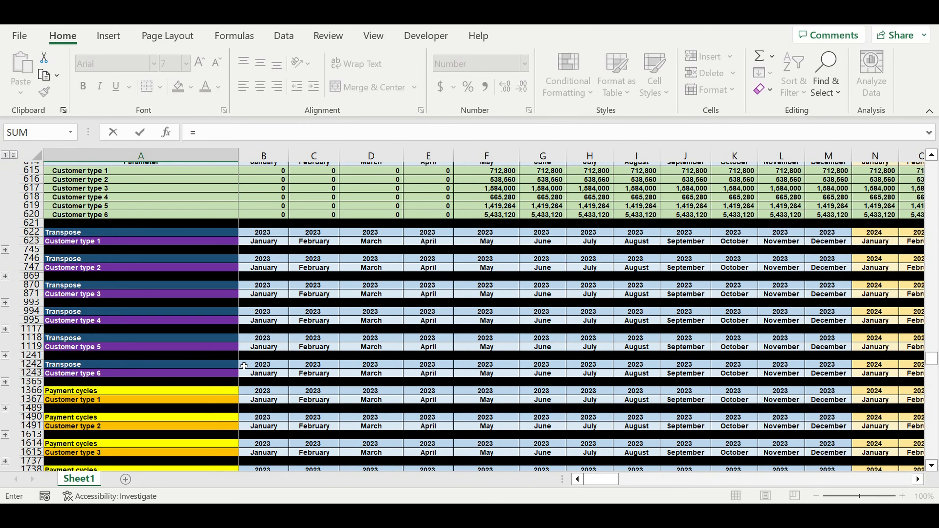
scroll(242, 363, down, 15)
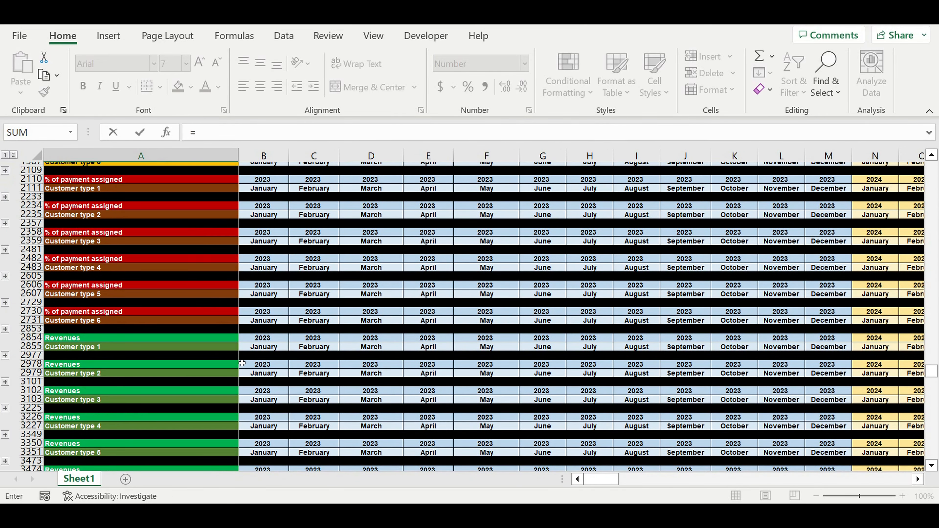
scroll(242, 363, down, 3)
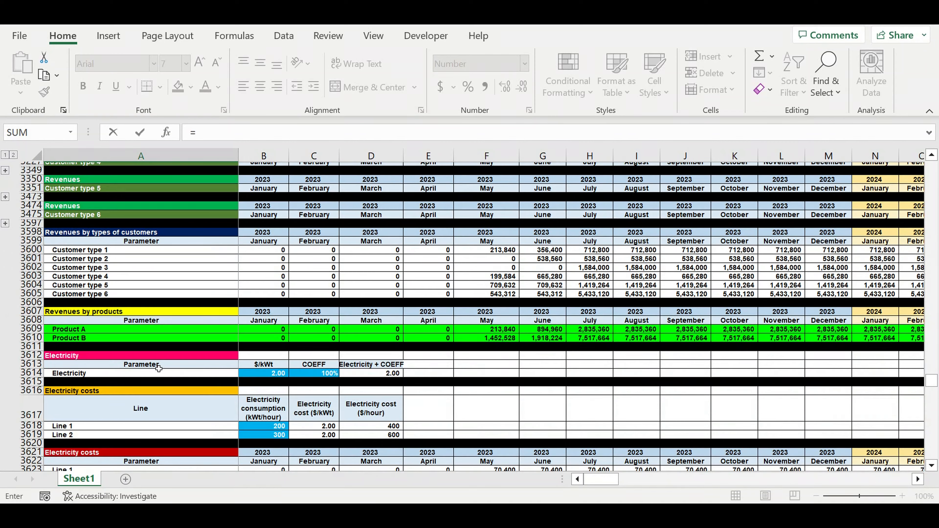
click(61, 332)
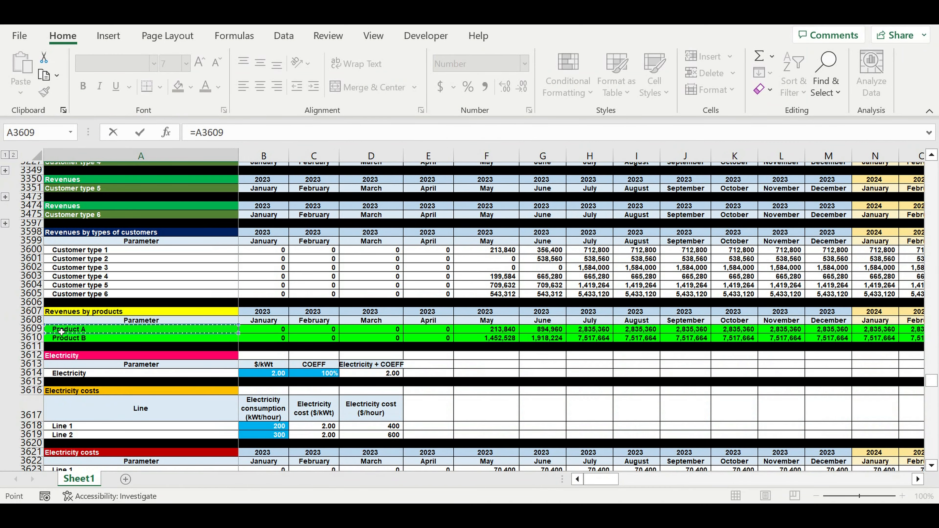
key(Return)
scroll(202, 389, down, 2)
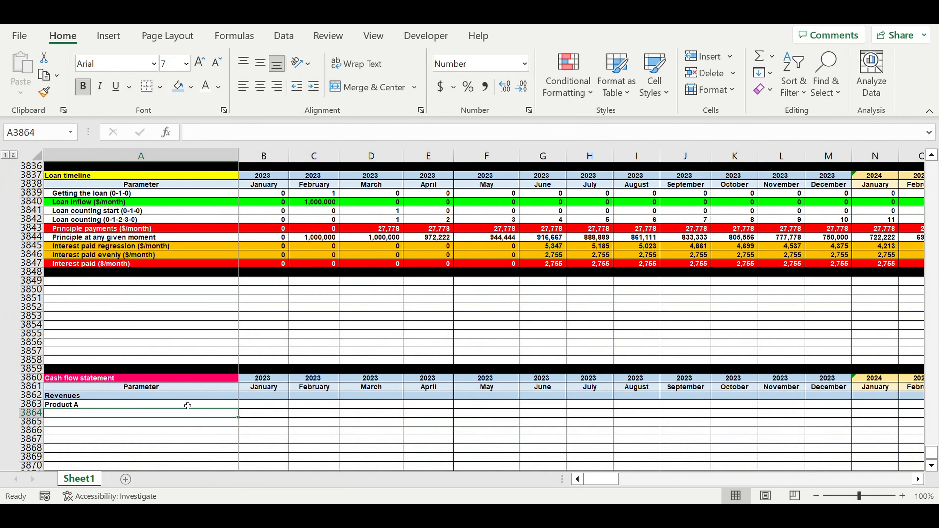
Extend the link in A3863 down to row 3864 and across to column B, and indent the two product labels.
click(220, 407)
drag(239, 409, 244, 429)
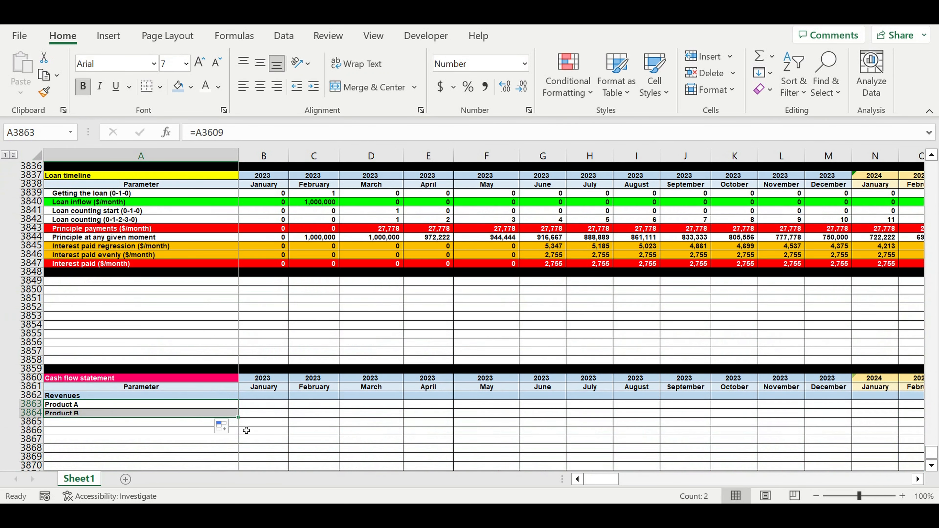
drag(282, 420, 285, 420)
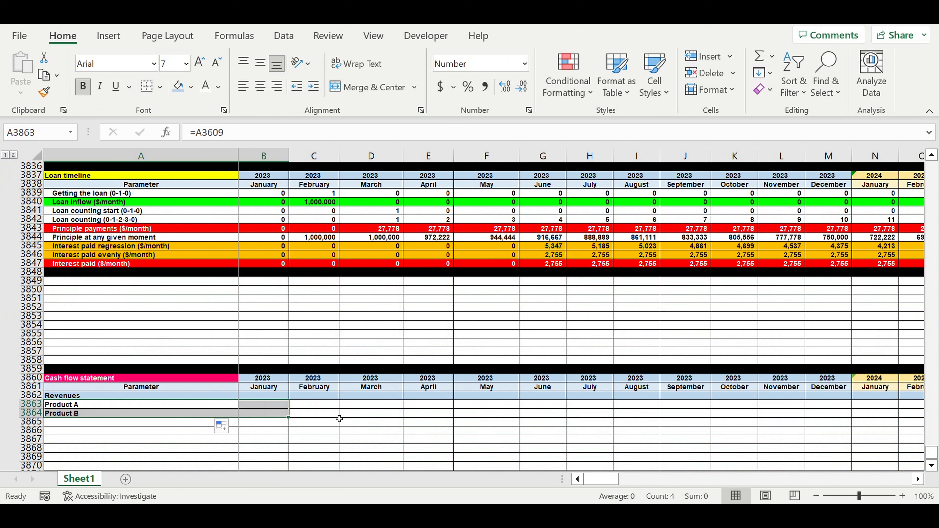
click(335, 414)
drag(171, 405, 172, 413)
click(313, 86)
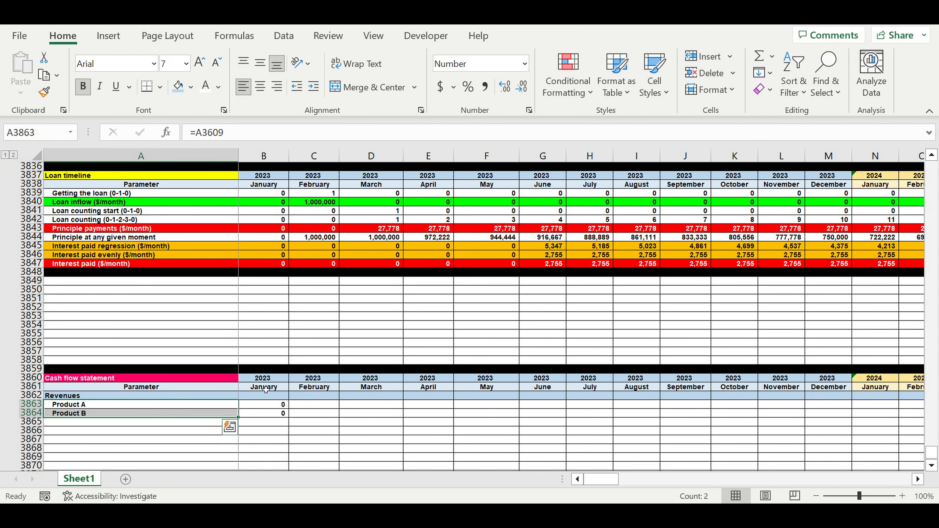
Total January revenues in B3862 with =SUM(B3863:B3864), and fill B3862:B3864 across all months through December 2032 in column DQ.
click(264, 398)
click(758, 57)
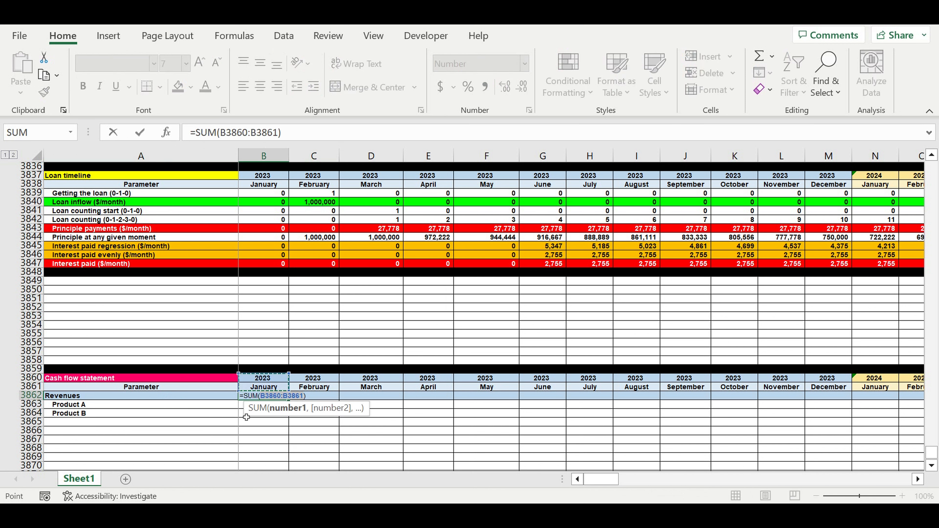
drag(246, 416, 852, 422)
key(Return)
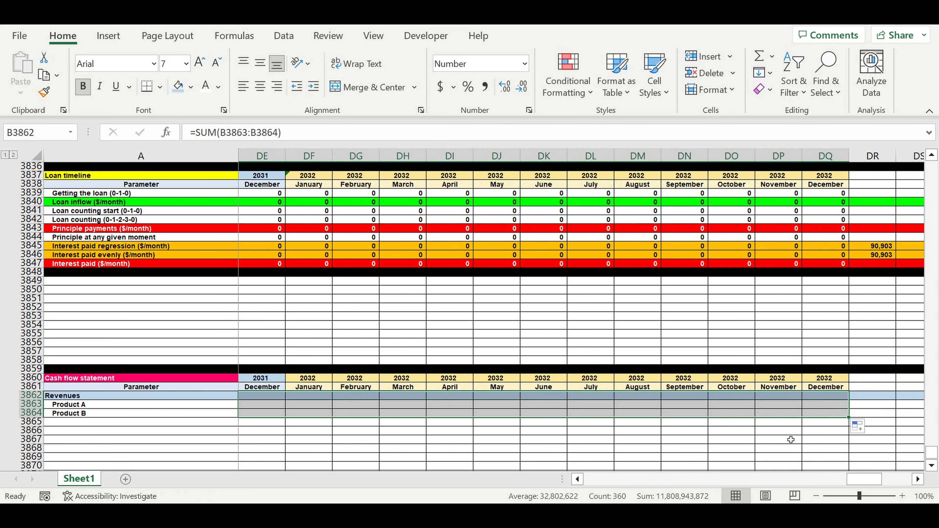
click(784, 443)
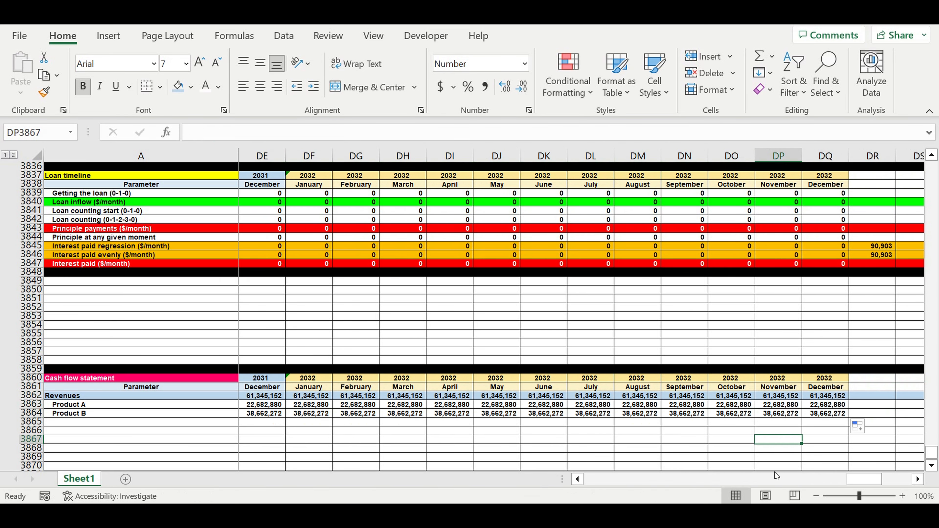
drag(872, 482, 610, 481)
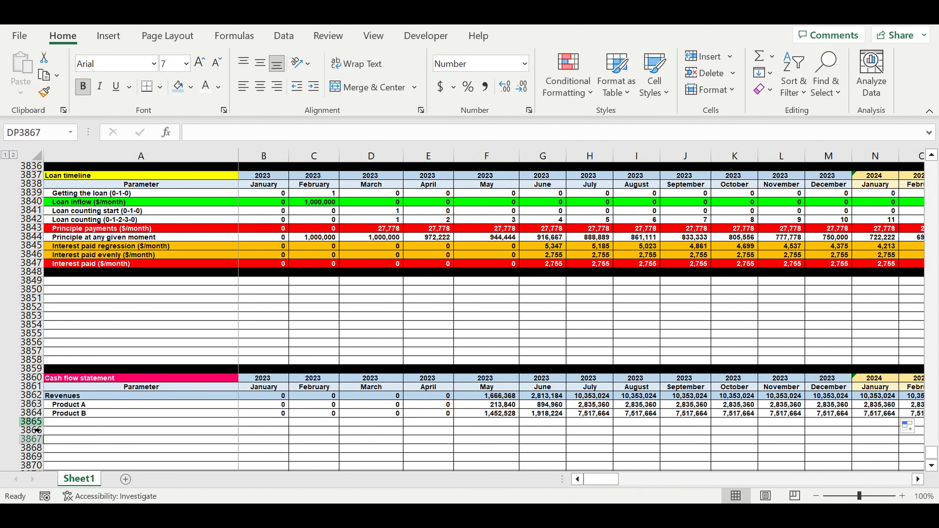
Label cell A3865 as "Direct costs" and fill the whole of row 3865 with the light blue theme color.
click(66, 427)
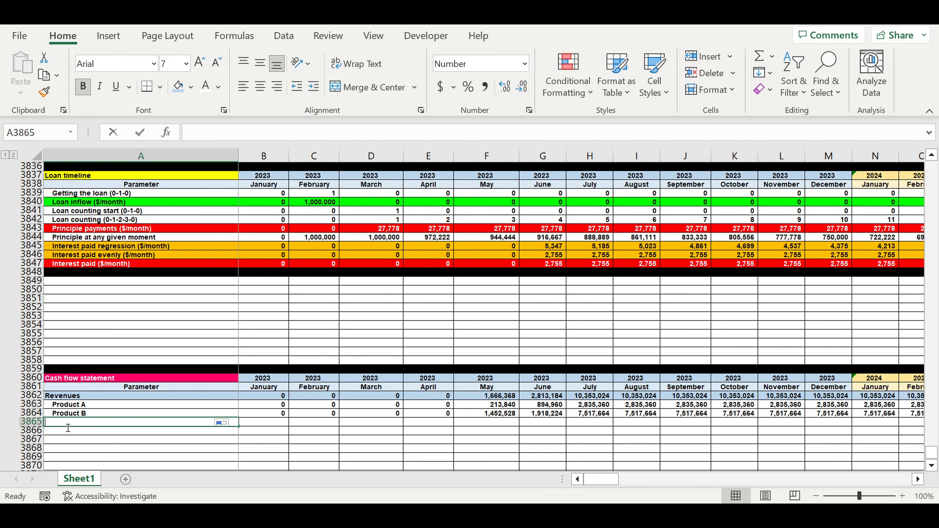
text(Direct costs)
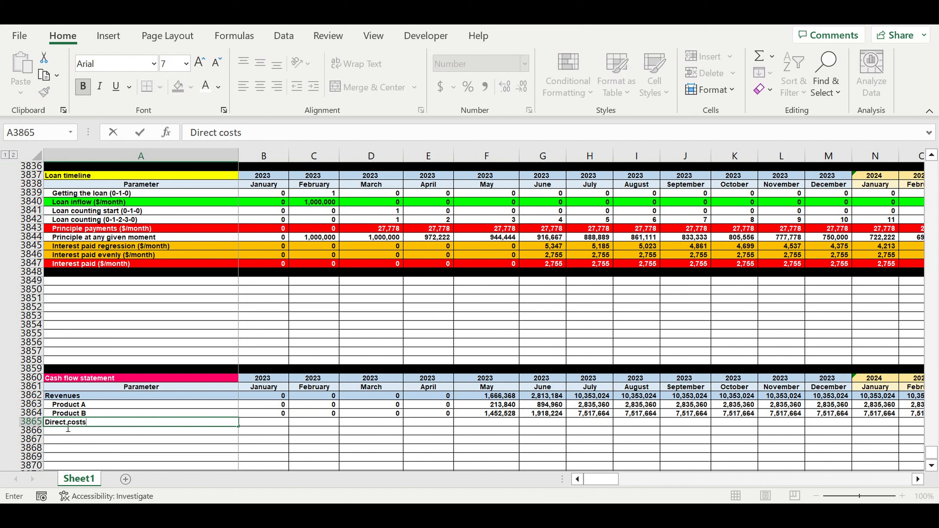
key(Return)
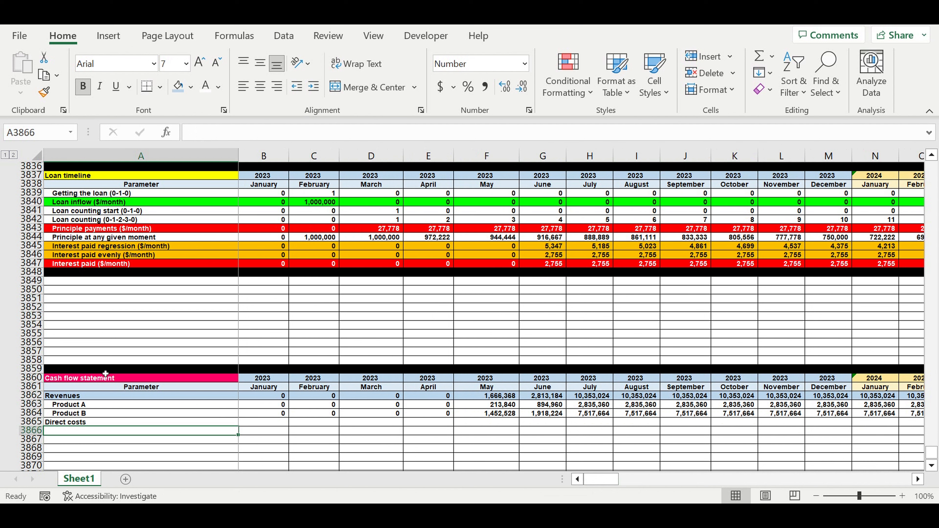
click(32, 422)
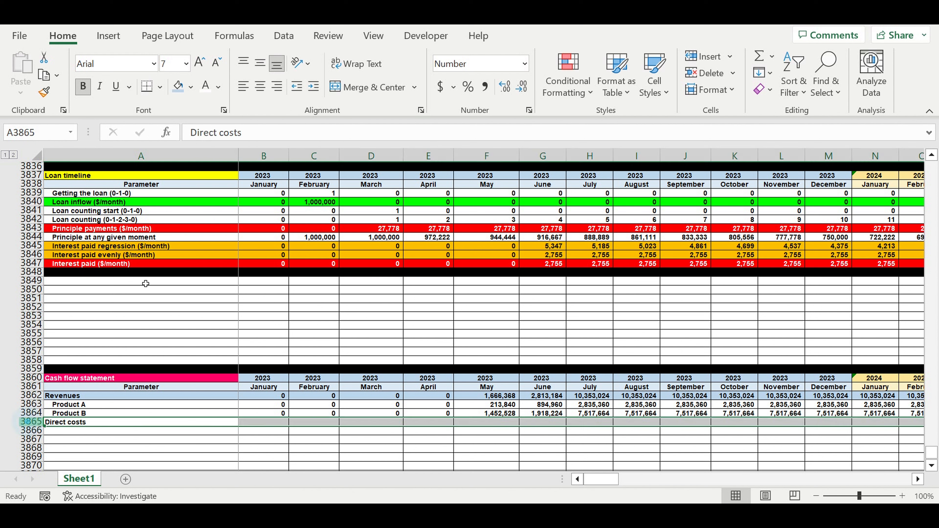
click(191, 88)
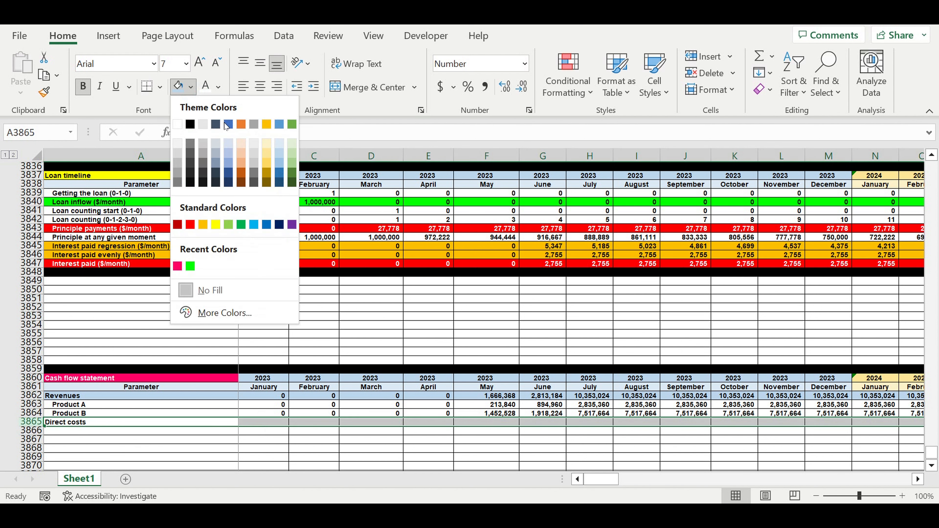
click(278, 155)
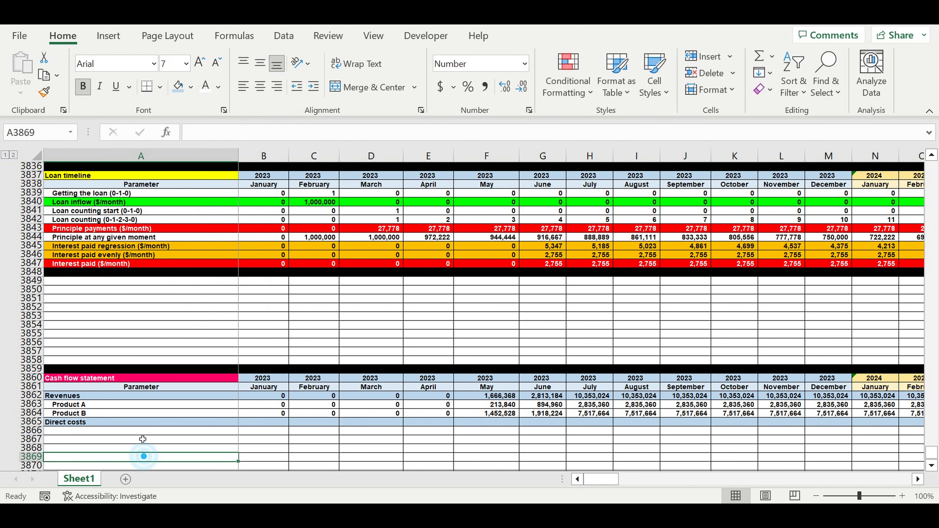
Link cell A3866 to the Direct cost item 1 label in the Raw materials purchasing cycles ($/month) section with the formula =A358.
click(140, 431)
text(=)
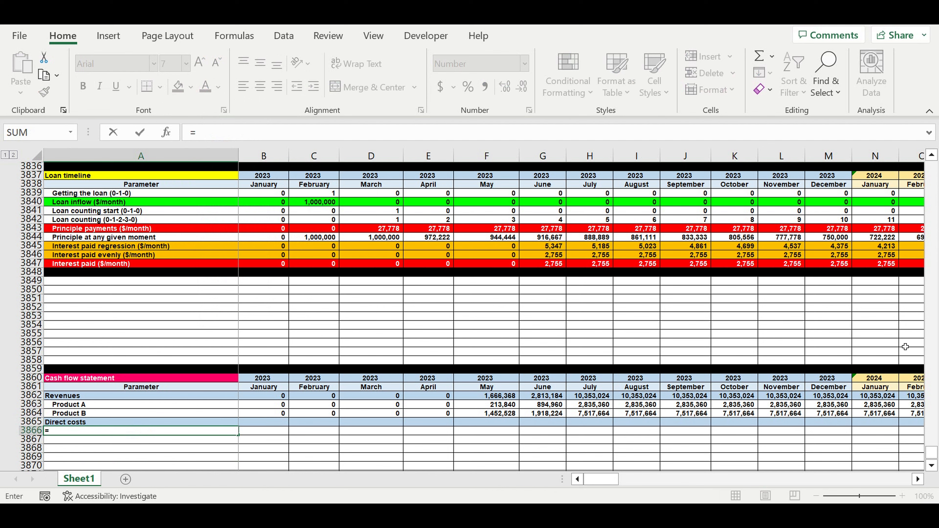
drag(932, 452, 899, 58)
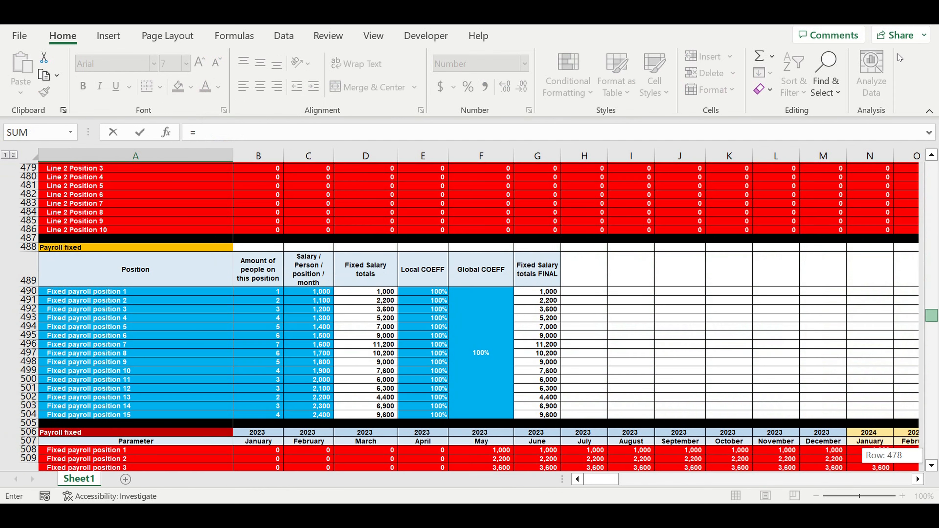
scroll(268, 333, down, 5)
scroll(268, 333, down, 12)
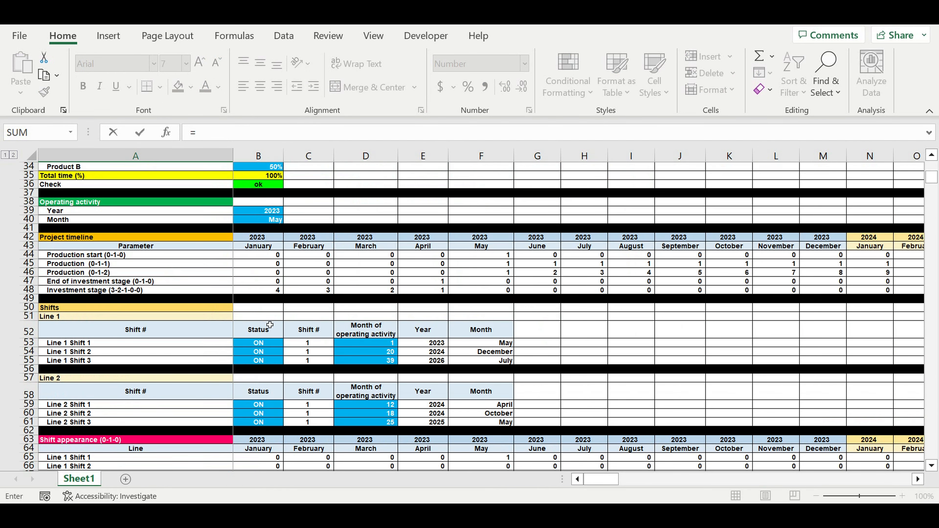
scroll(263, 335, down, 18)
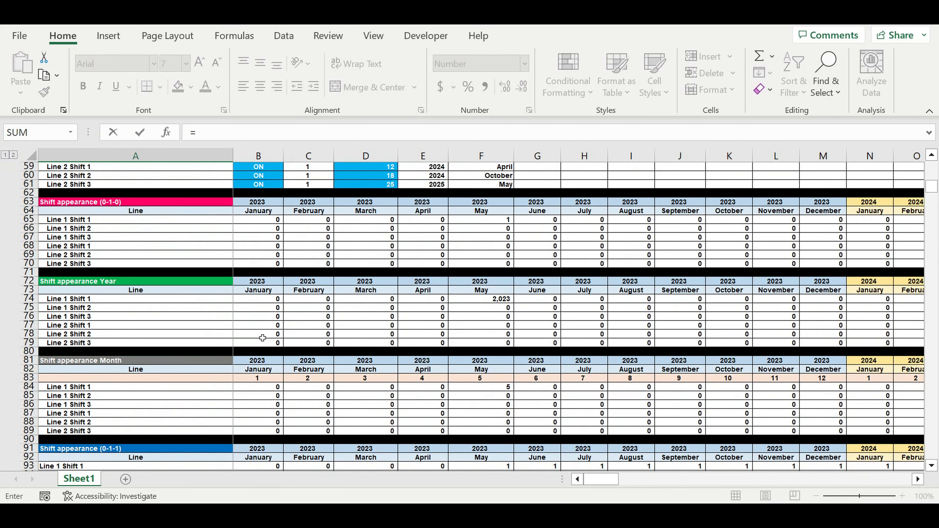
scroll(264, 336, down, 6)
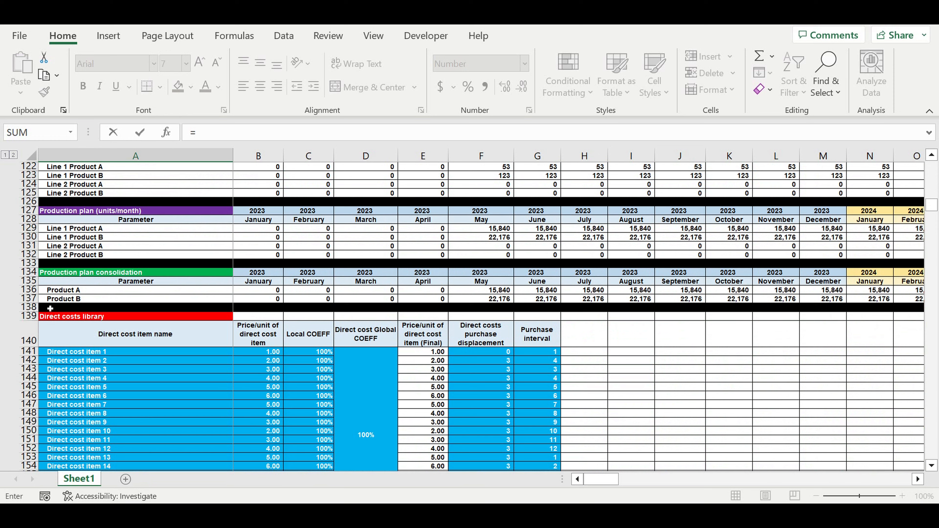
scroll(146, 336, down, 14)
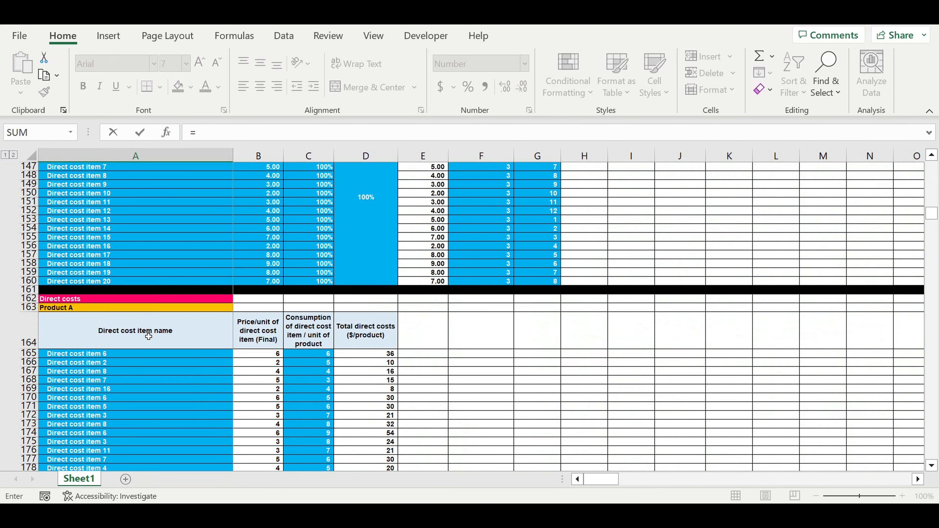
scroll(147, 336, down, 14)
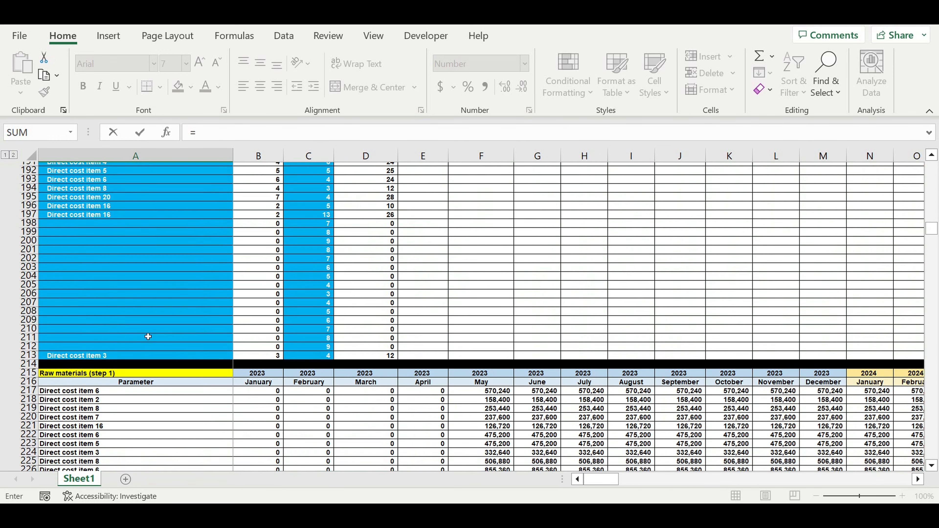
scroll(146, 335, down, 17)
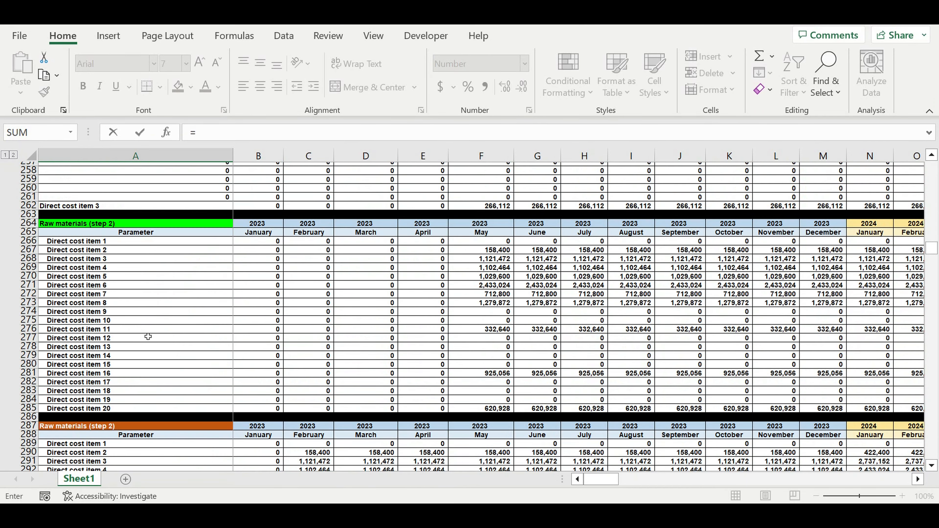
scroll(147, 339, down, 5)
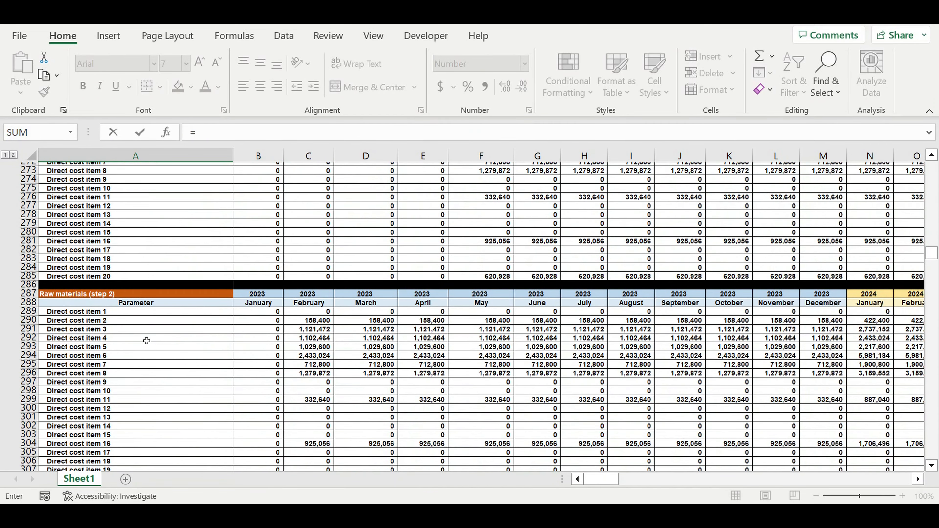
scroll(147, 341, down, 6)
scroll(148, 340, down, 12)
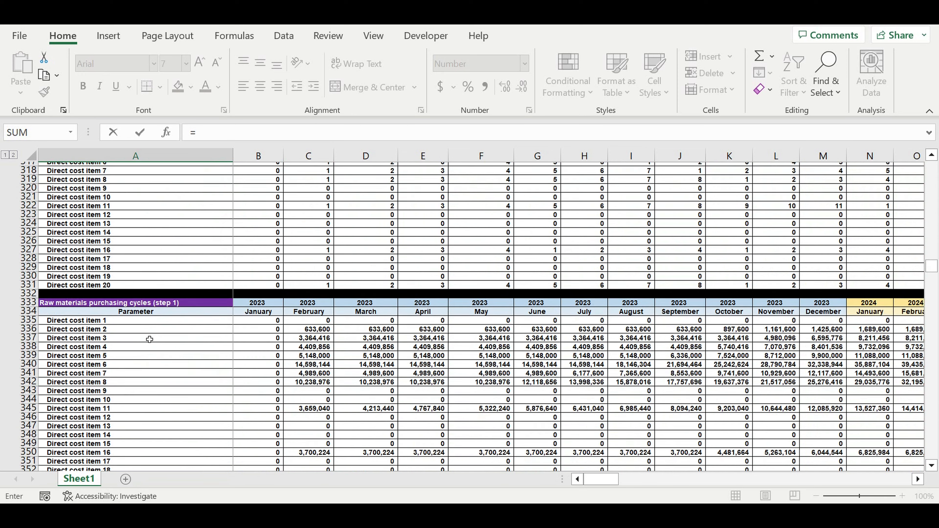
scroll(149, 338, down, 7)
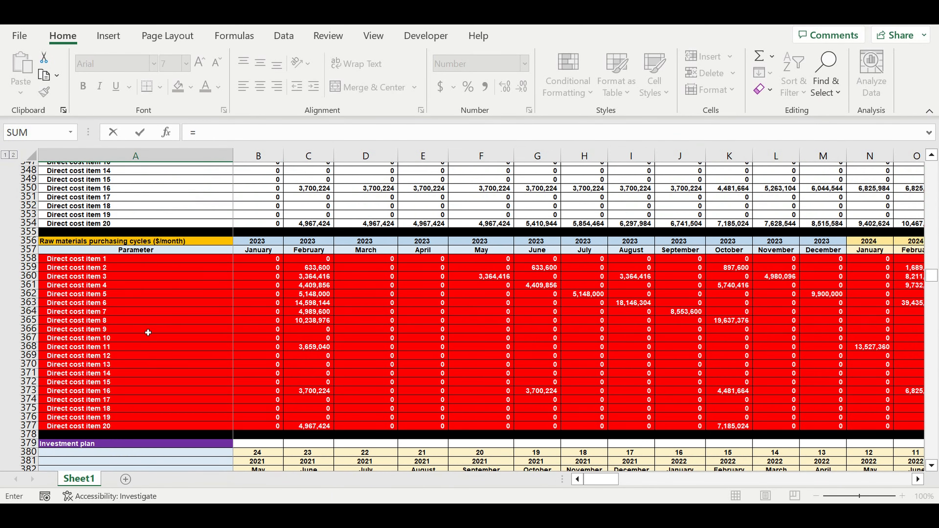
click(81, 261)
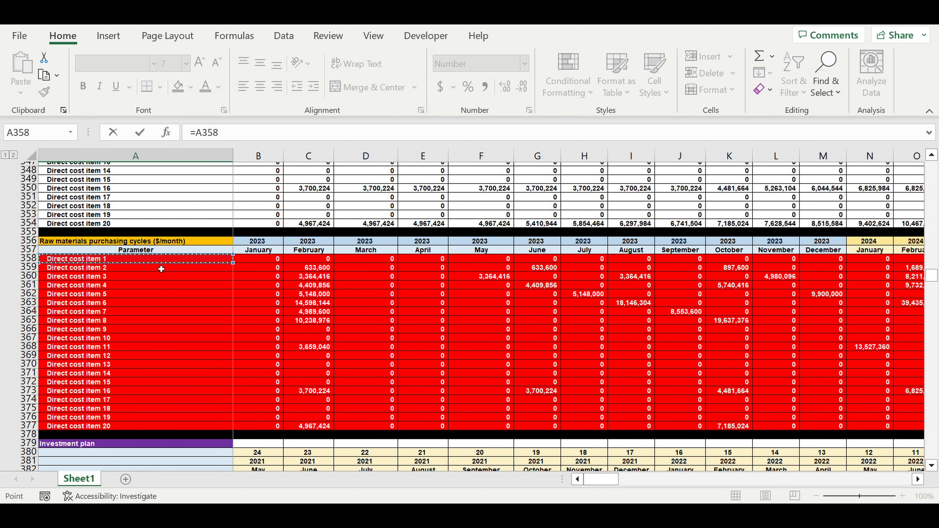
key(Return)
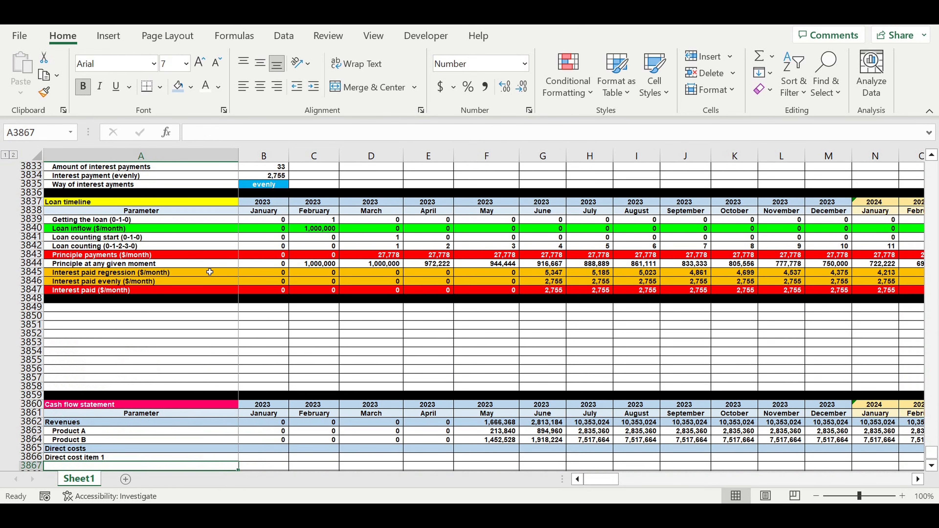
Extend the A3866 link down through Direct cost item 20 in row 3885, and clear the surplus cells A3886:A3889.
scroll(210, 272, down, 9)
click(220, 220)
drag(240, 227, 244, 407)
drag(107, 396, 107, 421)
key(Delete)
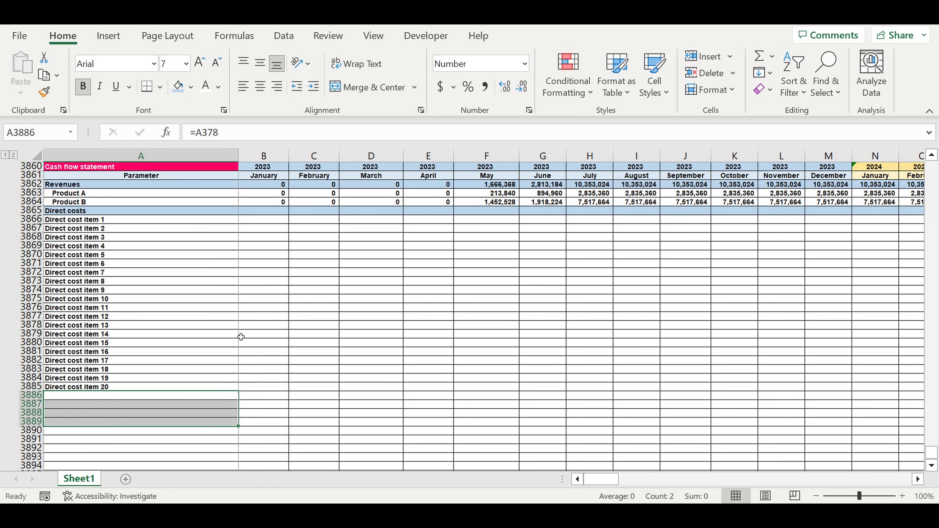
click(240, 337)
Extend the direct cost links in A3866:A3885 across to the January 2023 column B.
drag(112, 223, 118, 391)
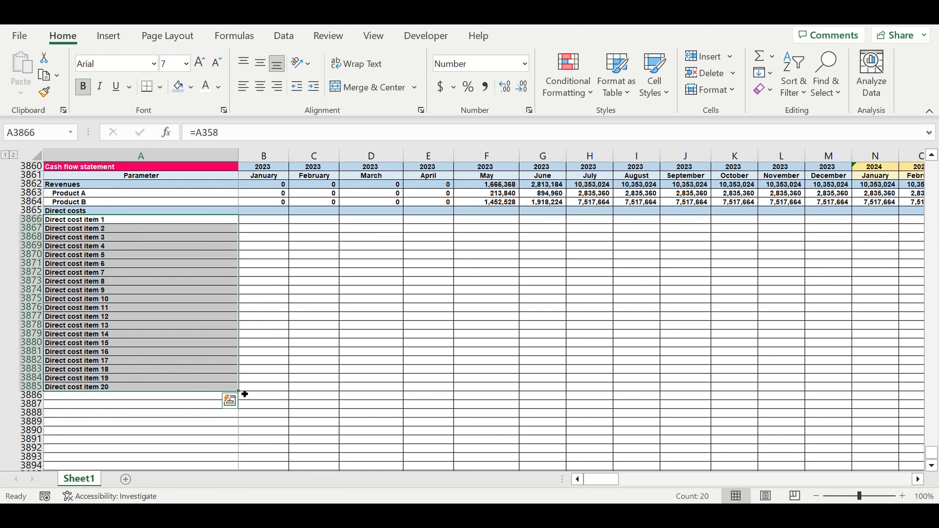
drag(244, 397, 296, 388)
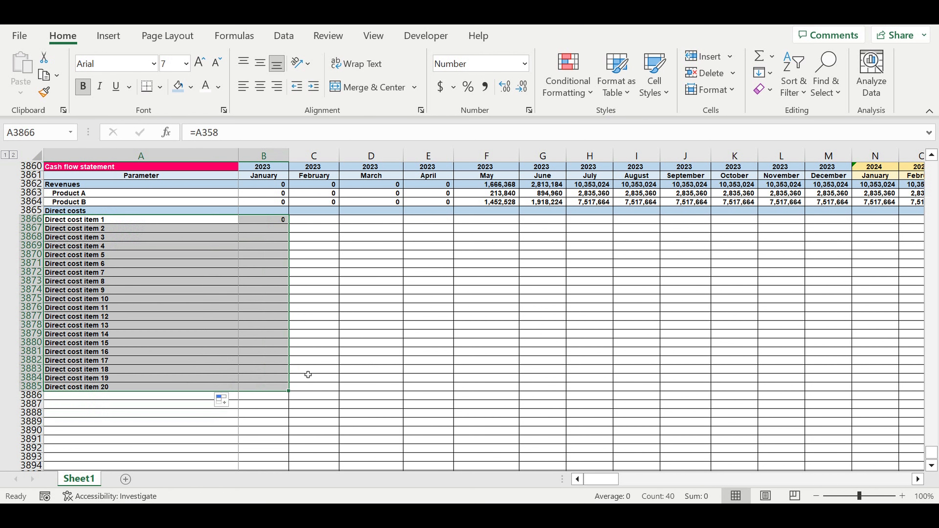
click(327, 337)
Link cell A3886 to the red Electricity costs total label in the monthly Electricity costs section with the formula =A3625.
click(145, 399)
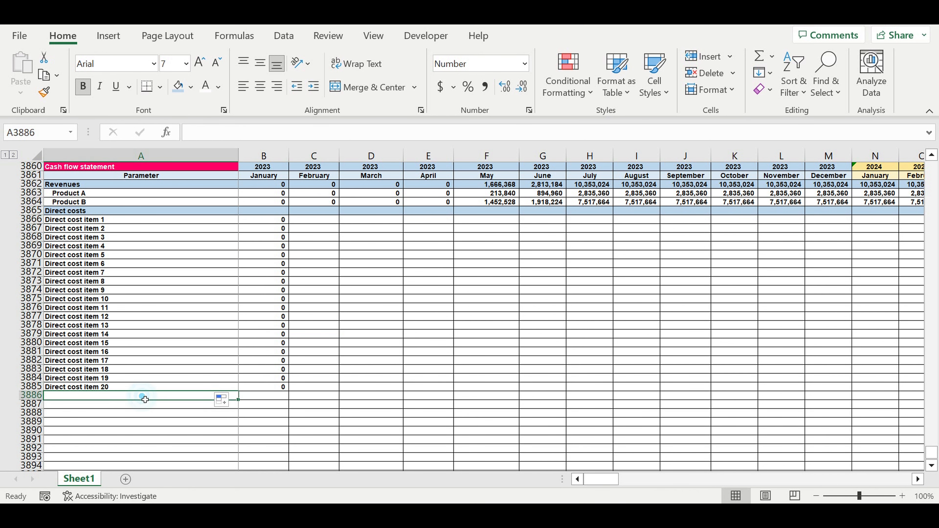
text(=)
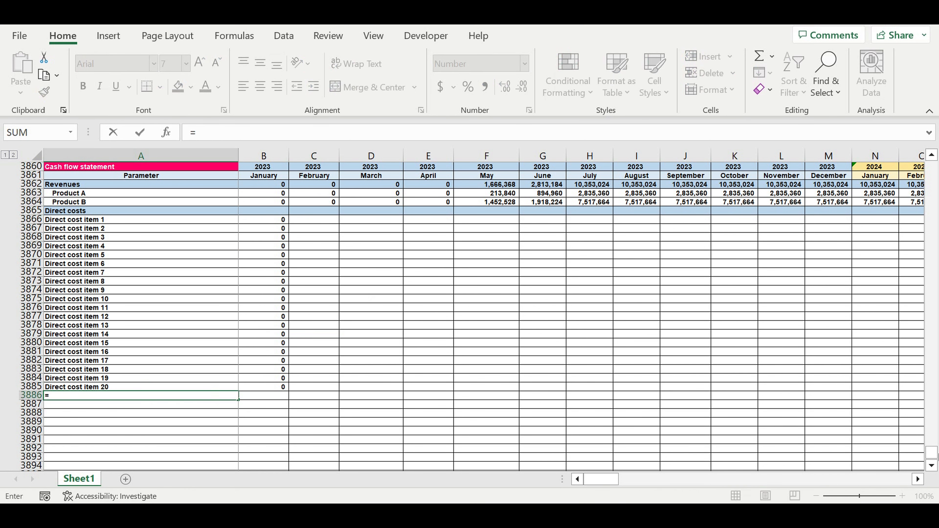
drag(931, 454, 932, 238)
scroll(306, 282, up, 13)
scroll(242, 287, down, 20)
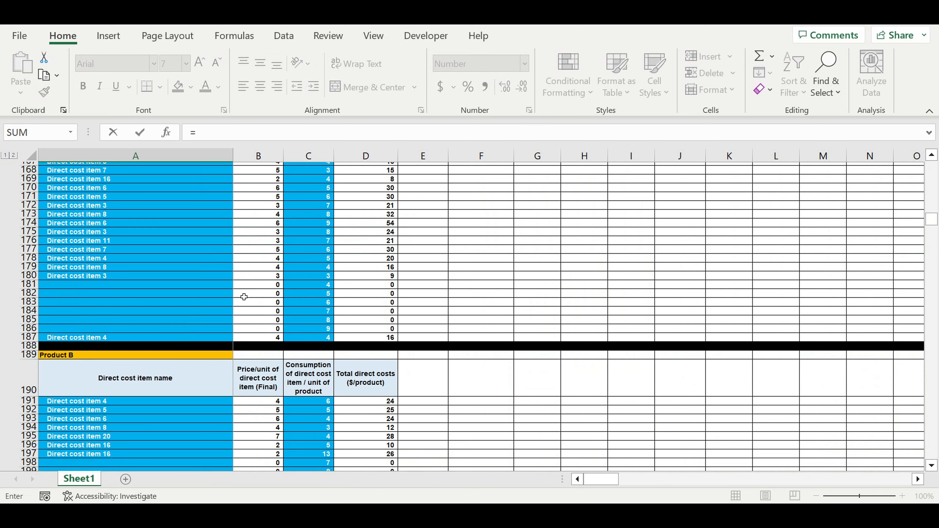
scroll(261, 296, down, 20)
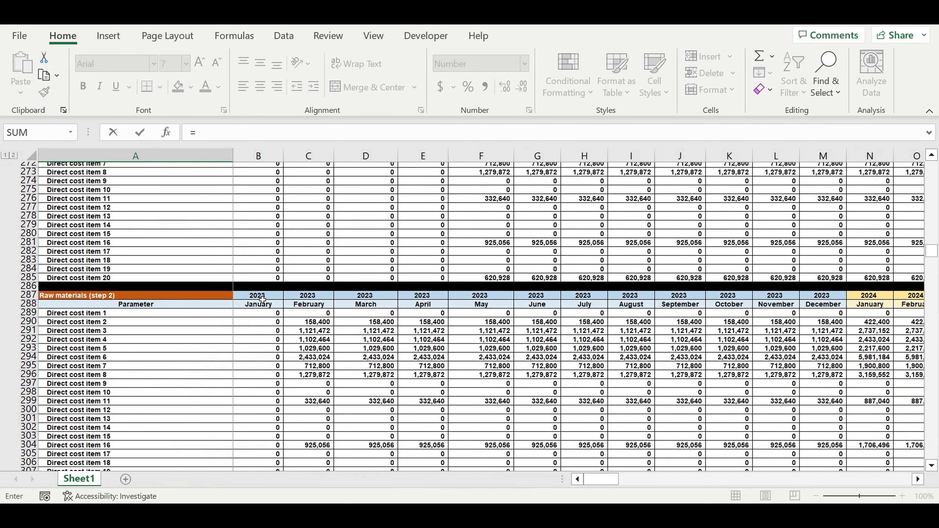
scroll(267, 311, down, 5)
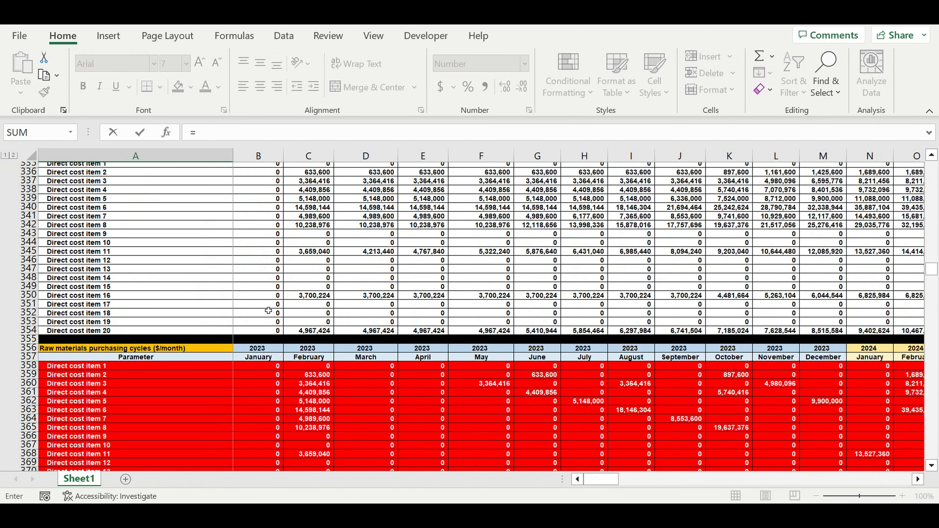
scroll(269, 311, down, 3)
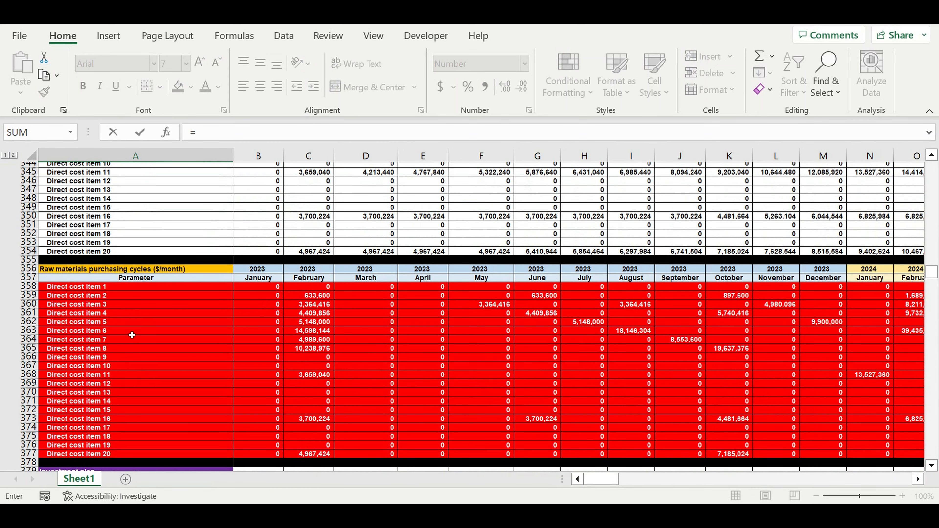
scroll(137, 335, down, 6)
scroll(140, 339, down, 14)
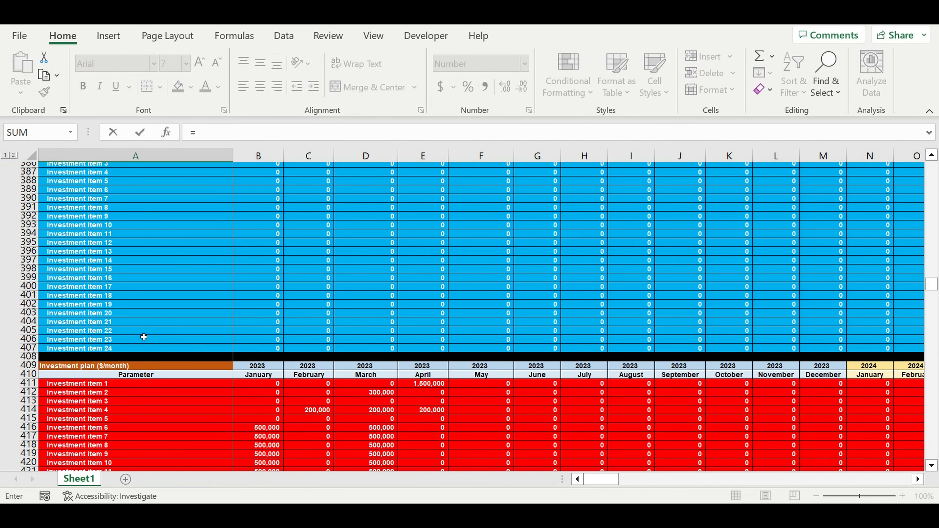
scroll(143, 340, down, 4)
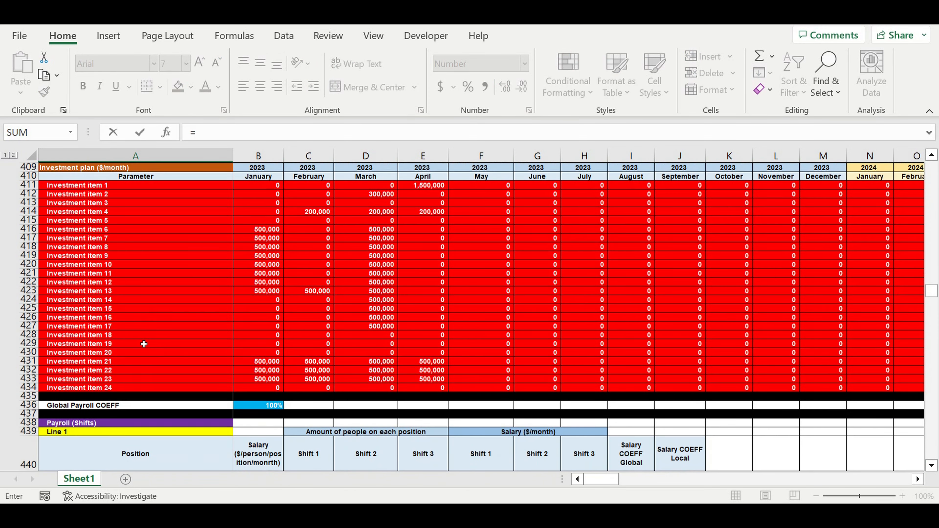
scroll(123, 357, down, 5)
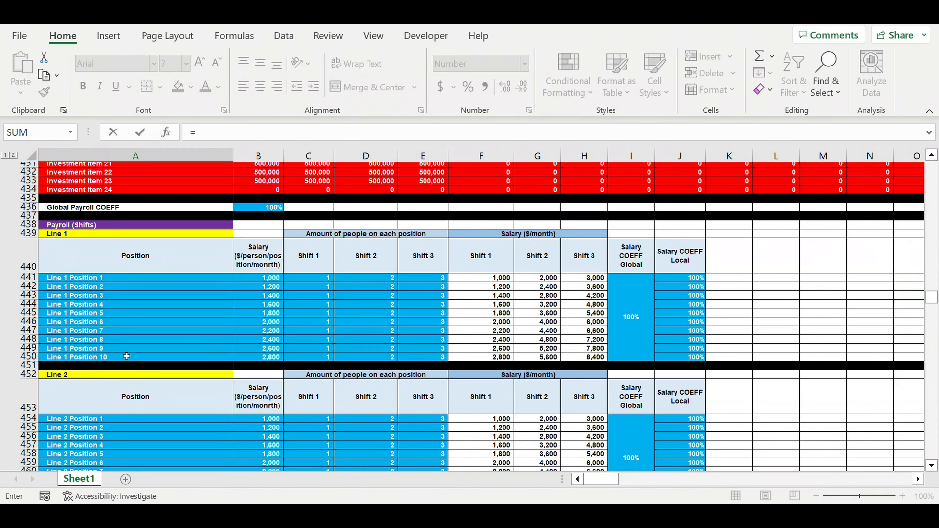
scroll(129, 351, down, 6)
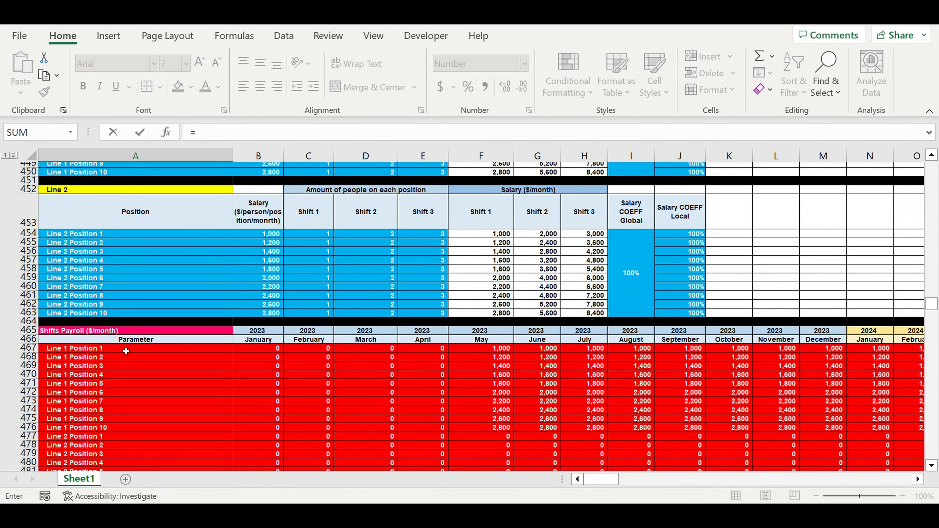
scroll(112, 350, down, 4)
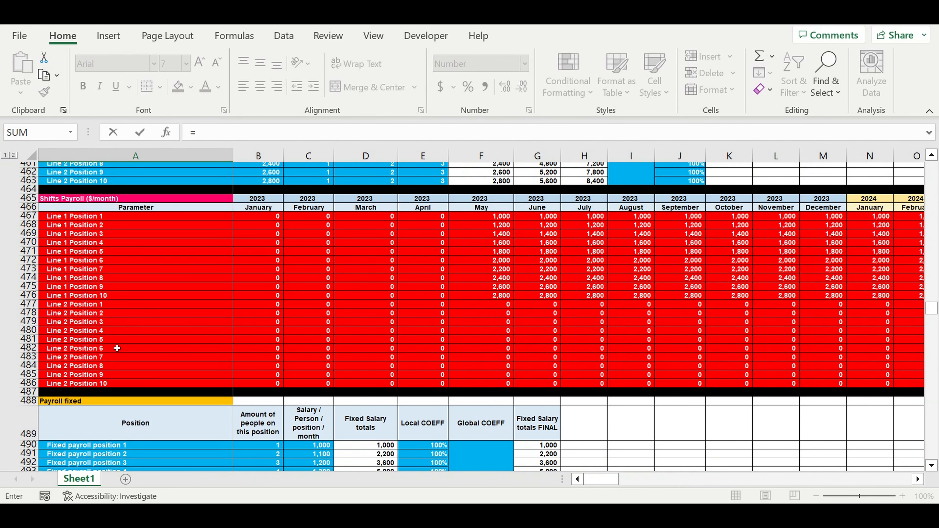
scroll(136, 344, down, 9)
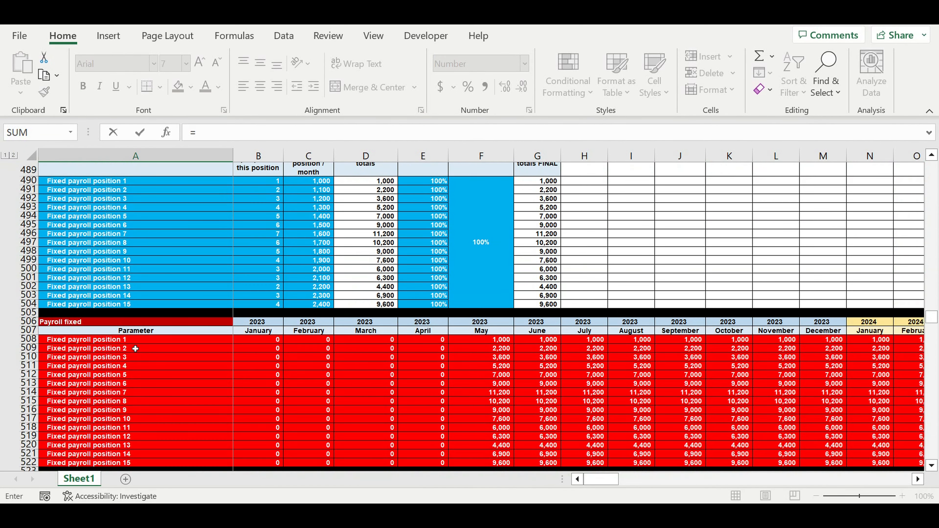
scroll(123, 351, down, 9)
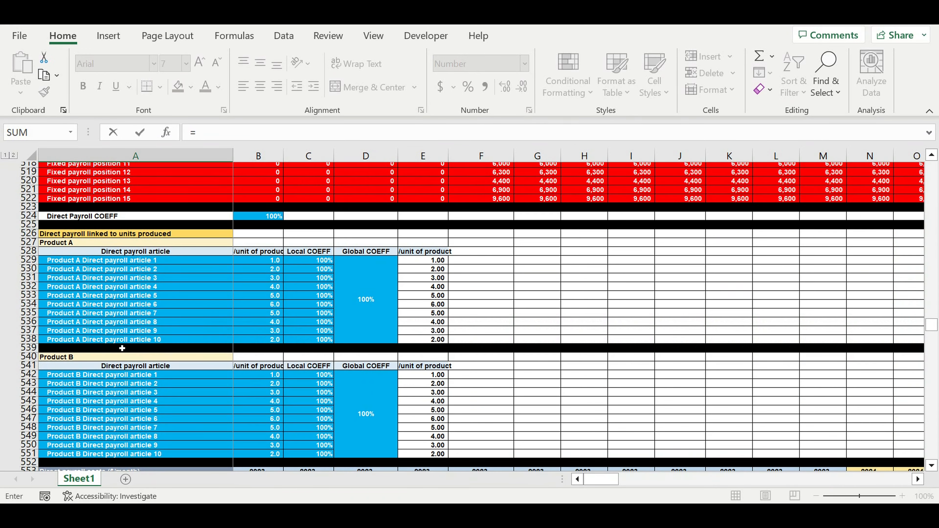
scroll(120, 351, down, 5)
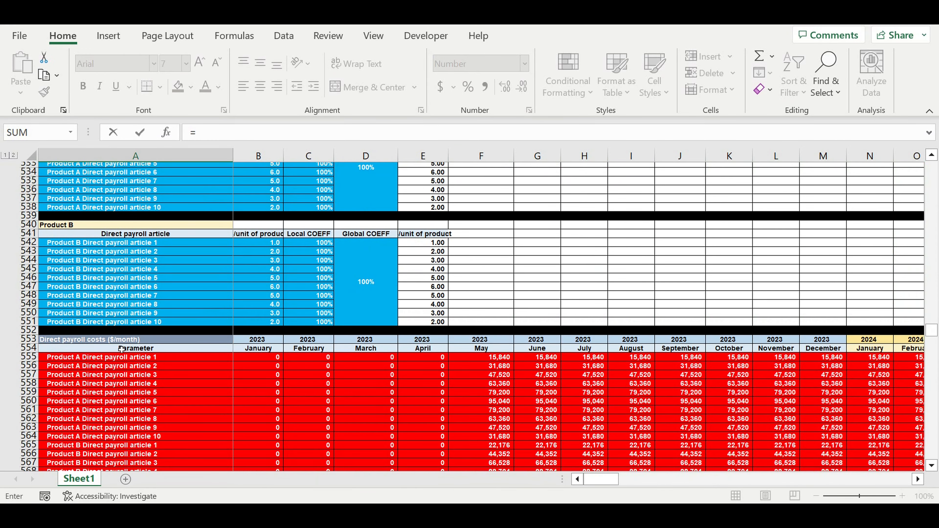
scroll(176, 348, down, 8)
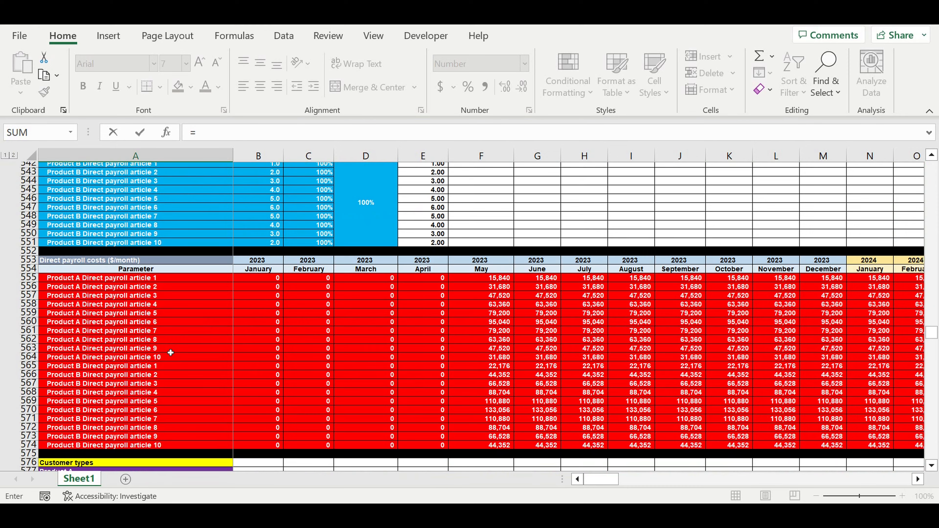
scroll(169, 354, down, 7)
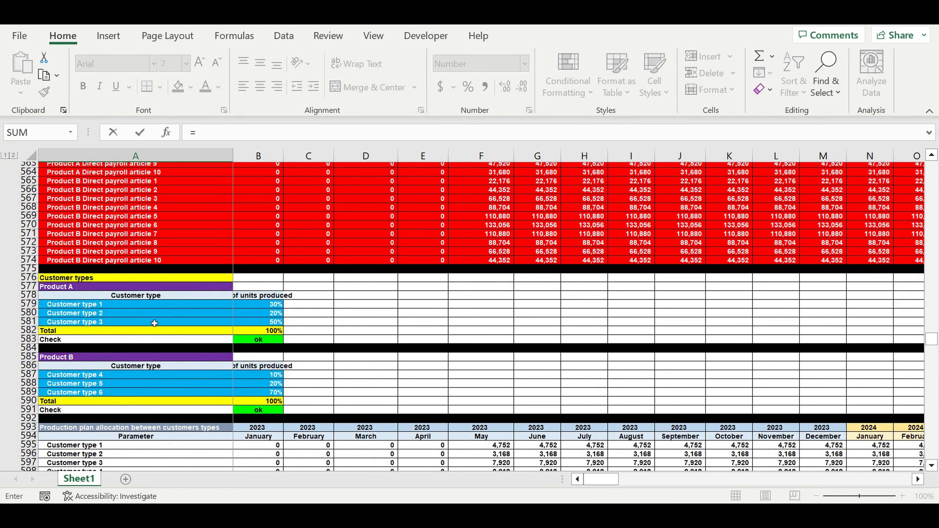
scroll(157, 318, down, 2)
scroll(152, 333, down, 20)
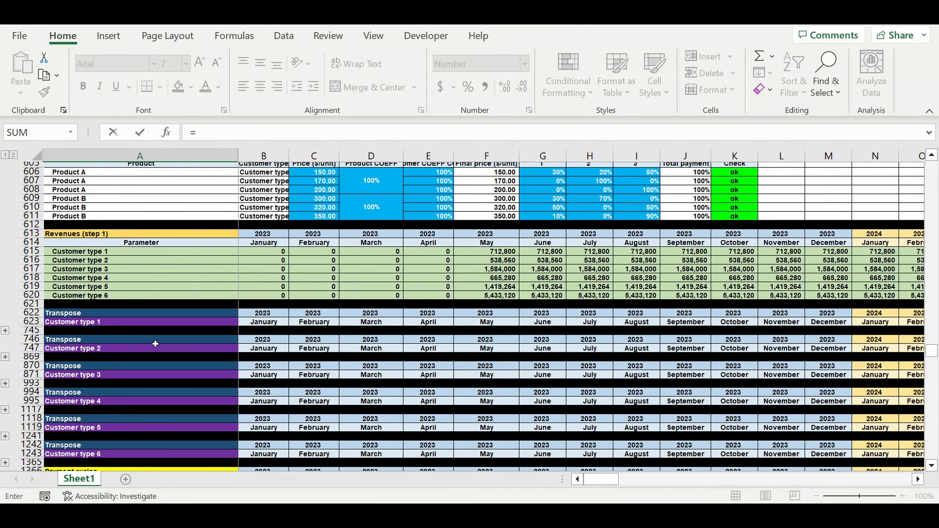
scroll(156, 348, down, 11)
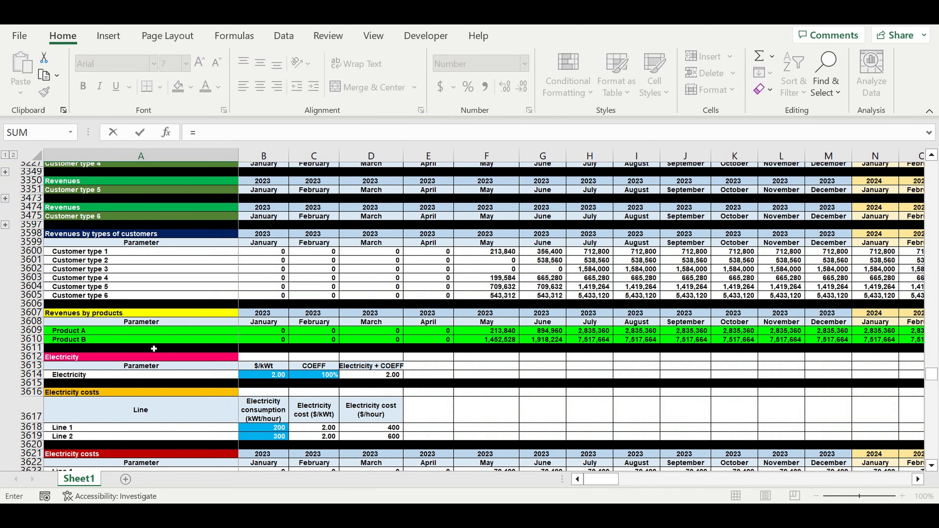
scroll(154, 346, down, 6)
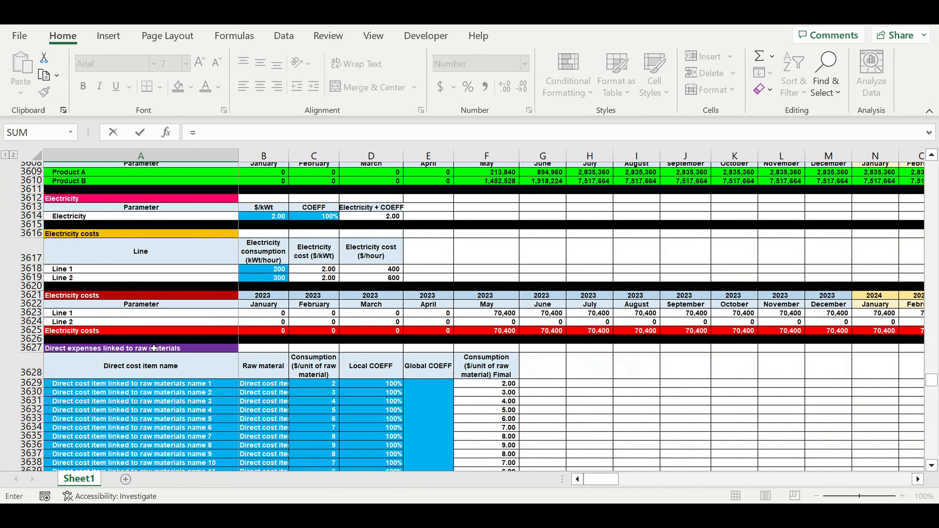
scroll(144, 343, up, 3)
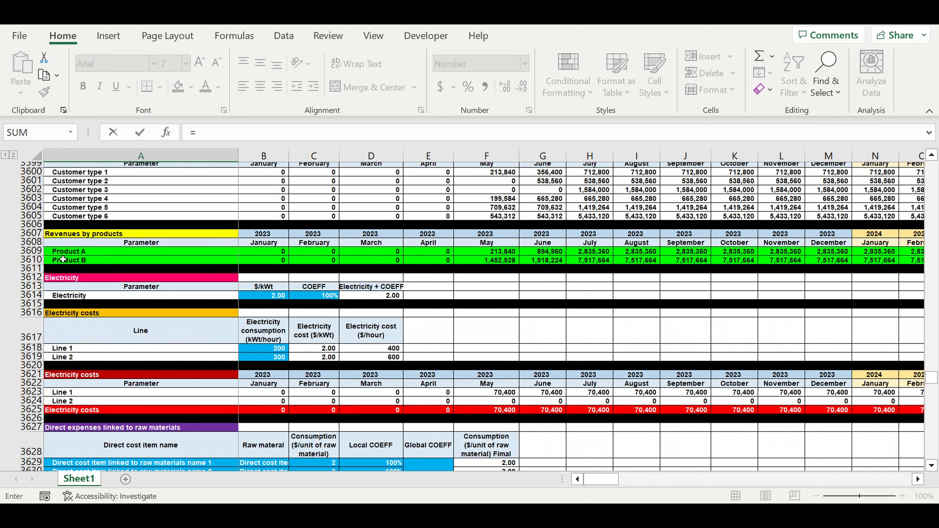
click(76, 413)
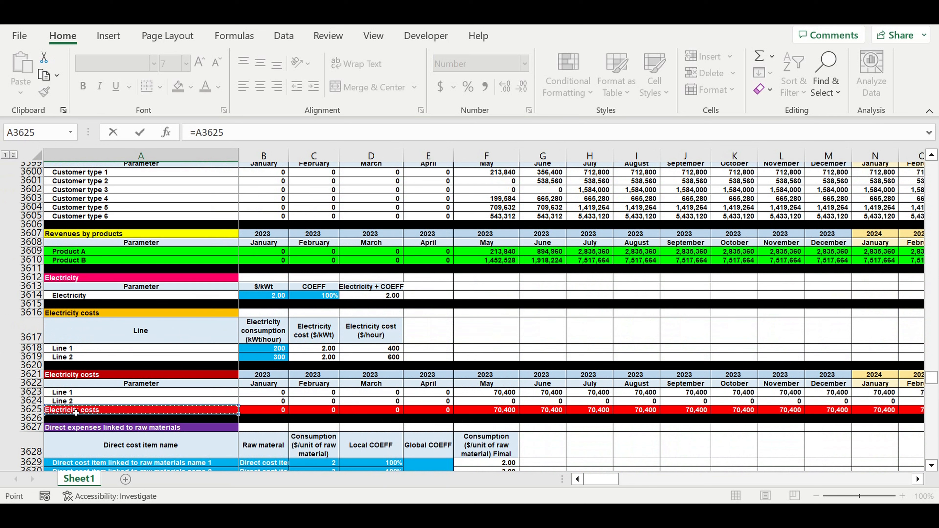
key(Return)
Extend the Electricity costs link in A3886 across to the January 2023 column B.
scroll(225, 396, down, 2)
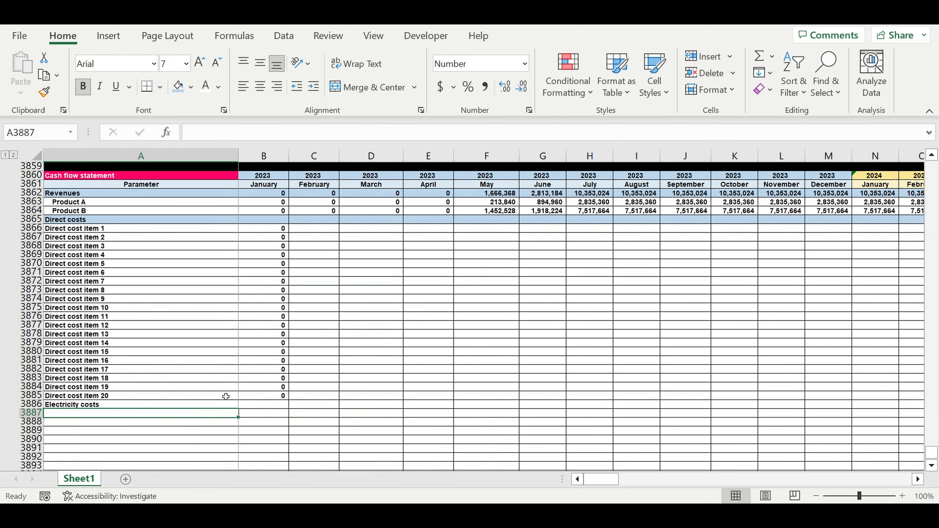
click(230, 406)
drag(242, 410, 279, 421)
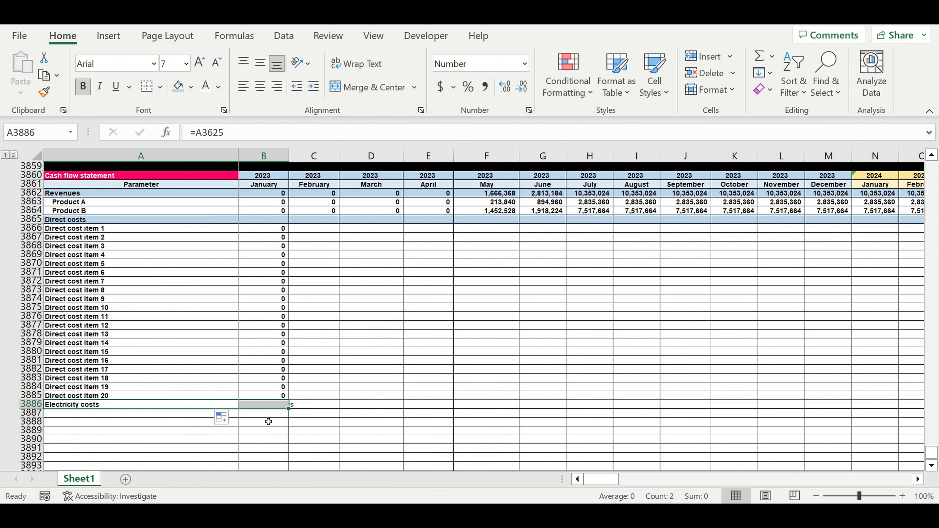
Link cell A3887 to Direct cost item 1 in the red monthly direct costs linked to raw materials section with the formula =A3703.
click(178, 416)
text(=)
scroll(242, 358, up, 2)
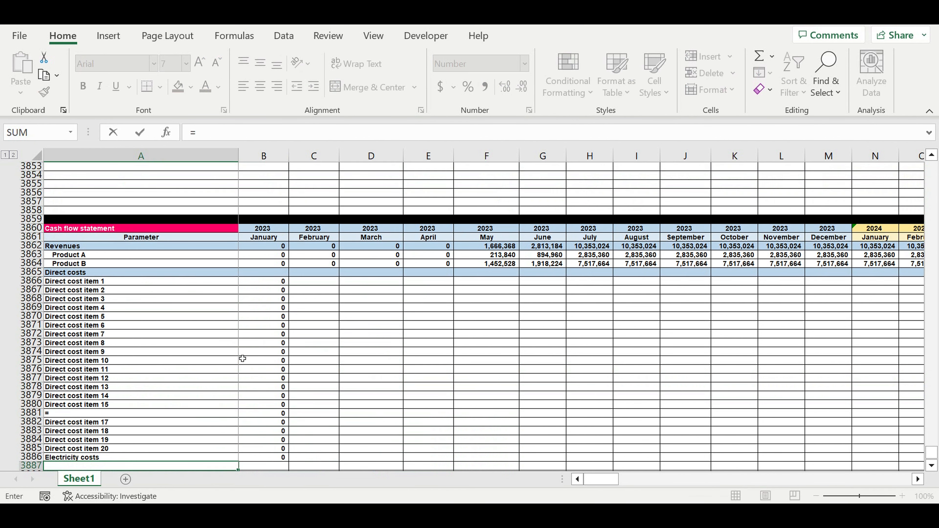
scroll(242, 358, up, 20)
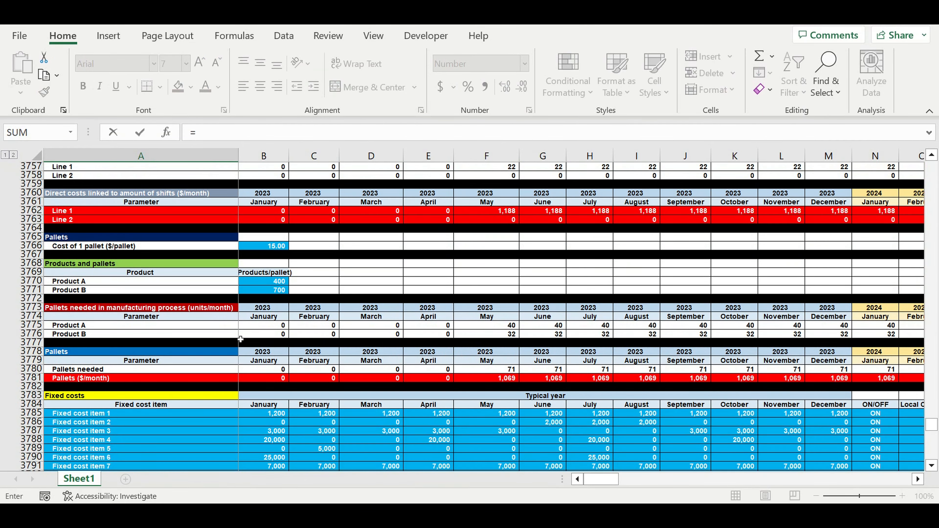
scroll(240, 339, up, 18)
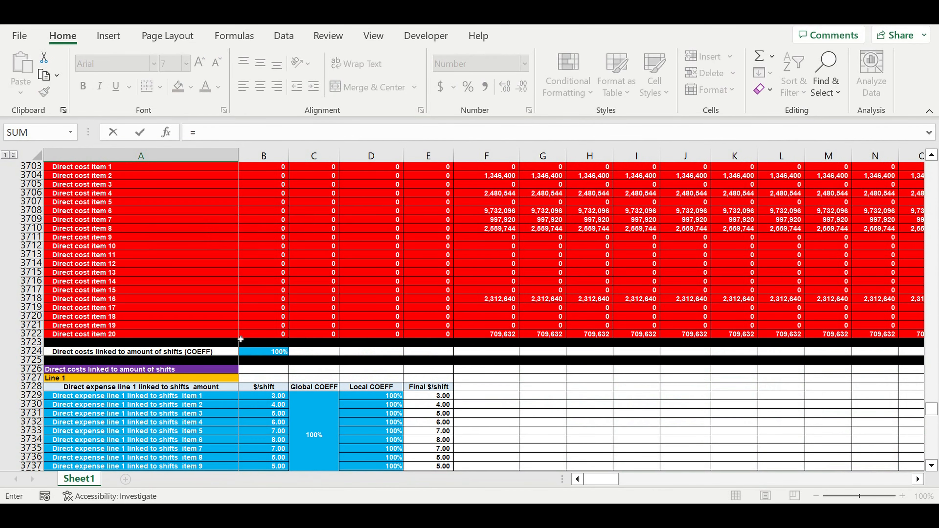
scroll(241, 339, up, 6)
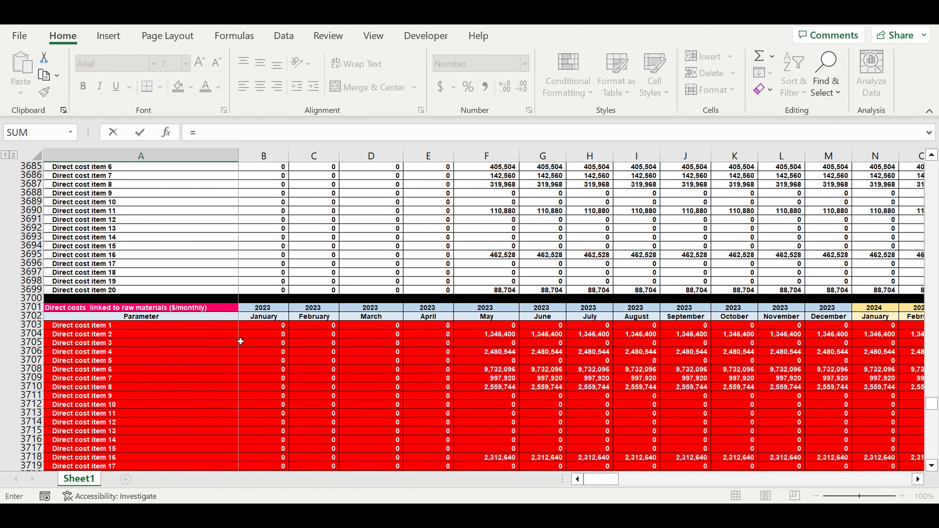
scroll(241, 341, up, 19)
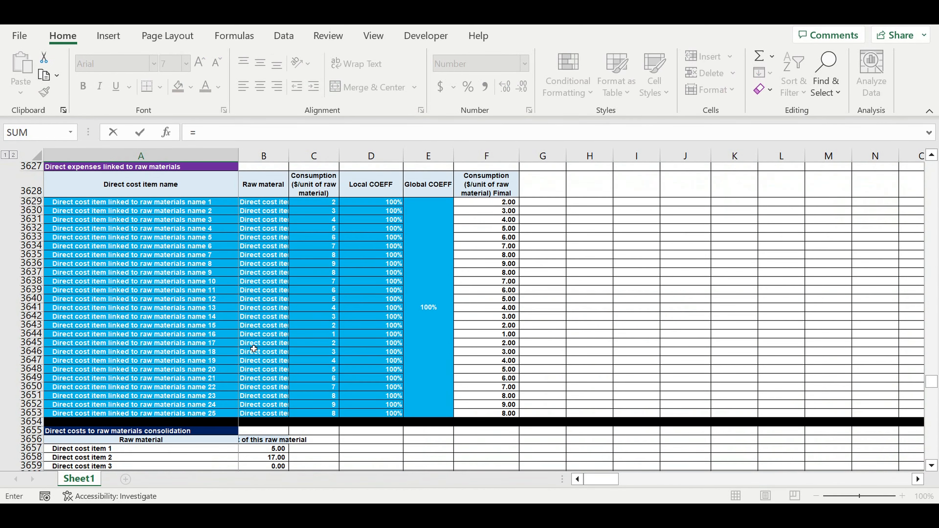
scroll(252, 349, up, 10)
scroll(116, 437, down, 3)
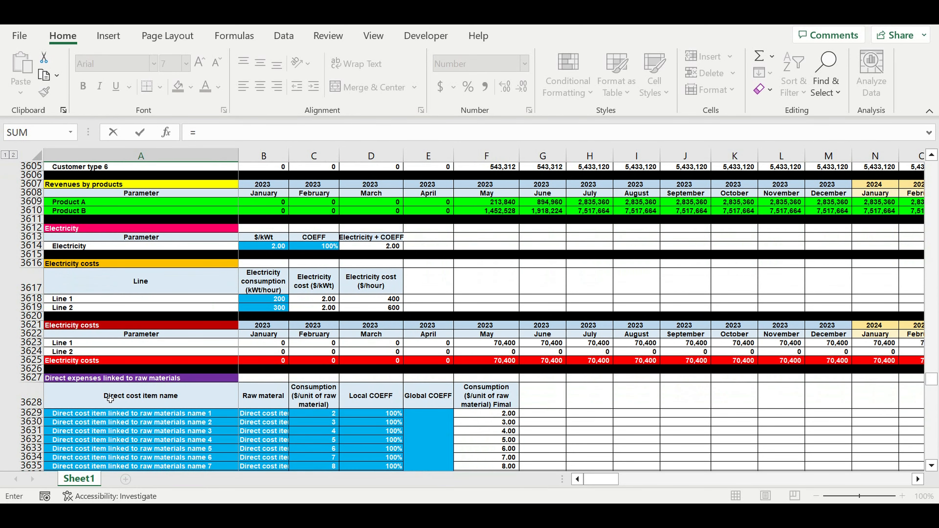
scroll(103, 395, down, 2)
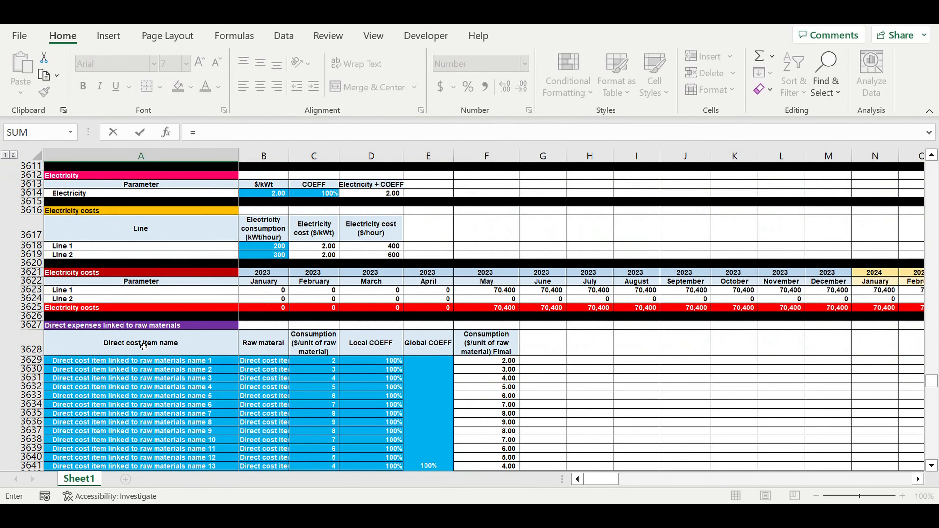
scroll(161, 340, down, 14)
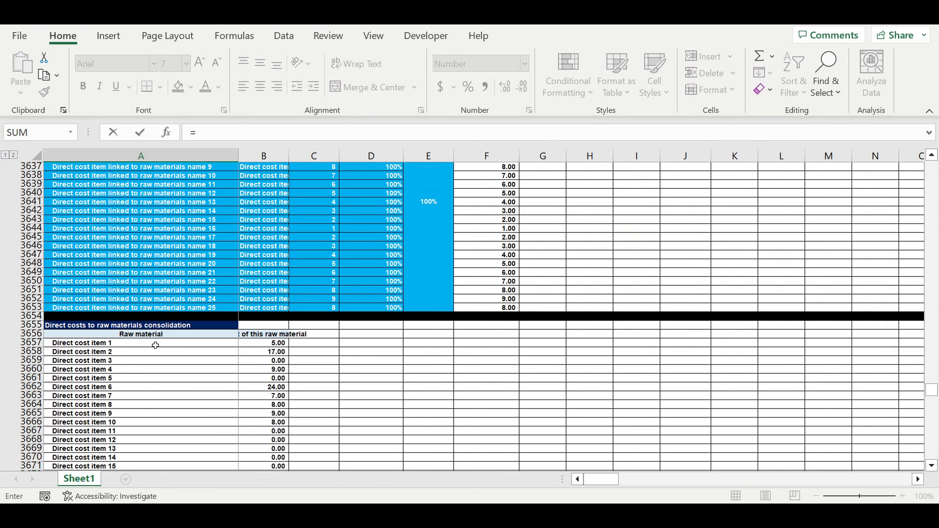
scroll(155, 344, down, 12)
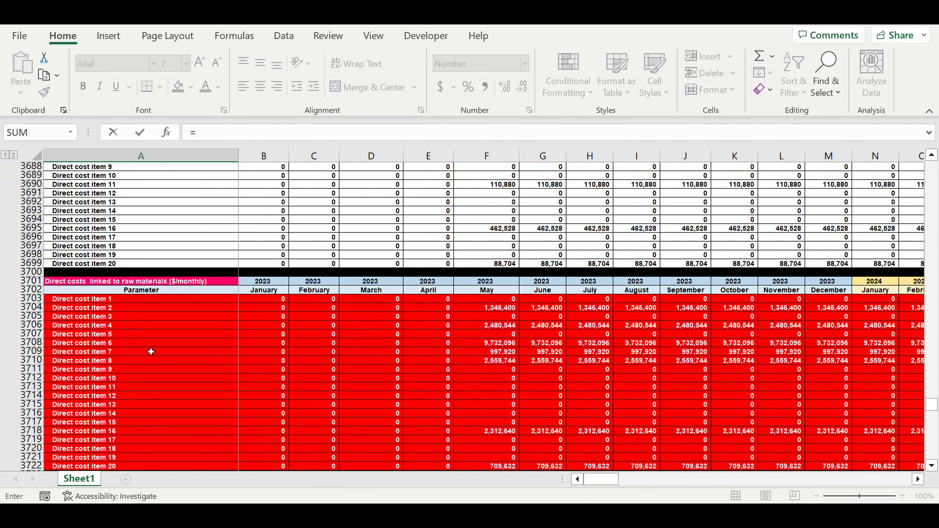
scroll(151, 351, down, 2)
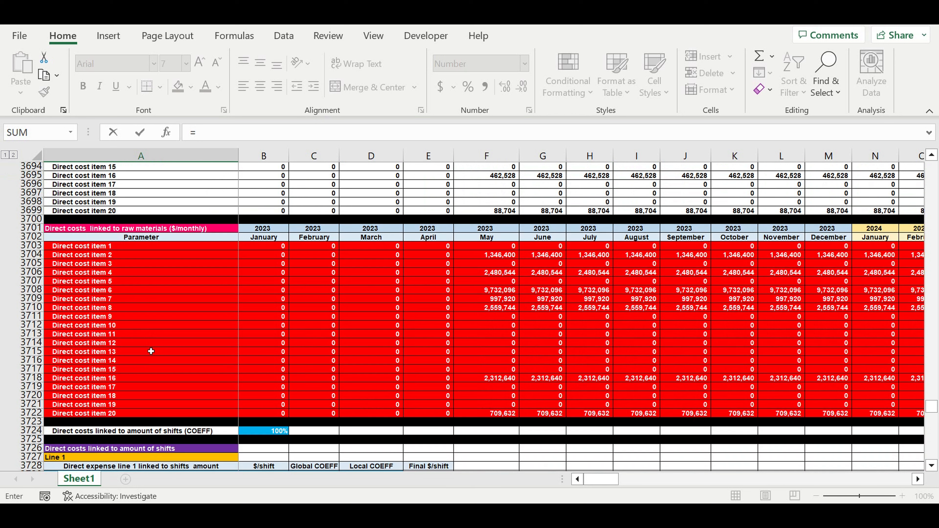
click(67, 249)
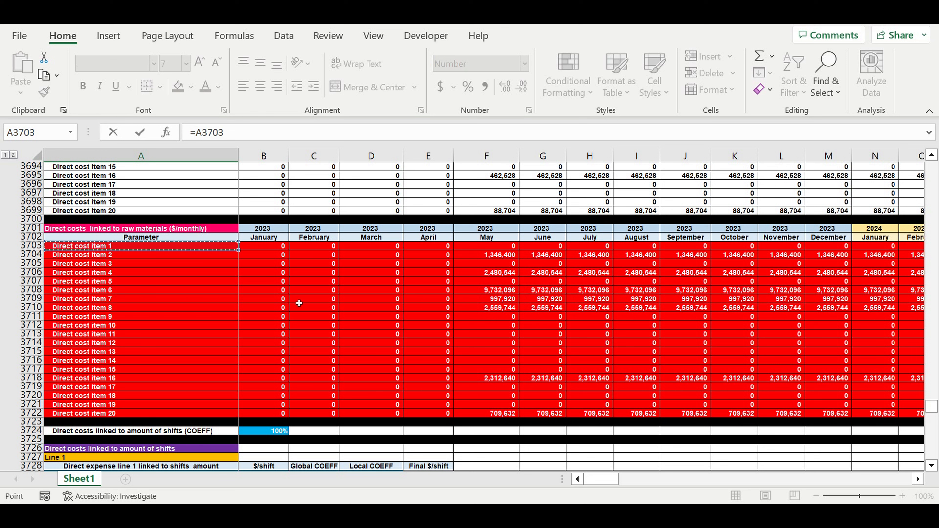
scroll(281, 297, up, 20)
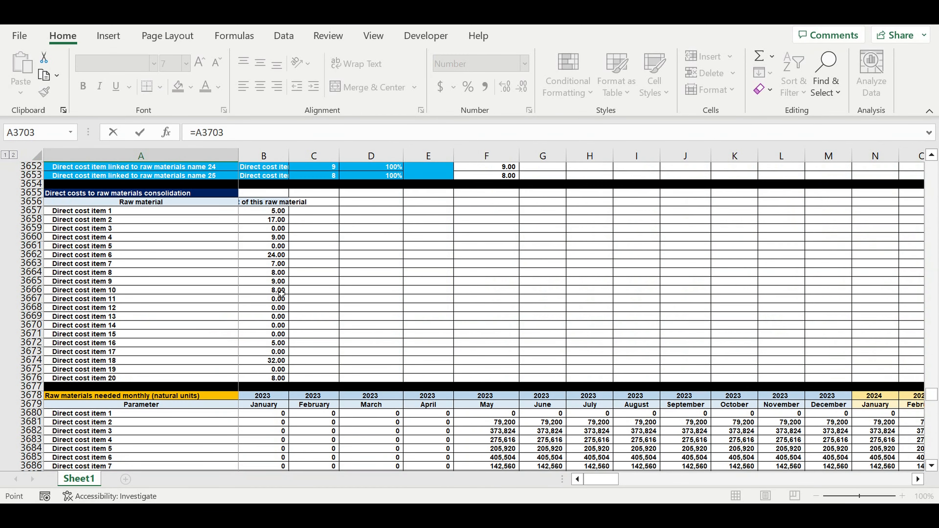
scroll(282, 294, up, 3)
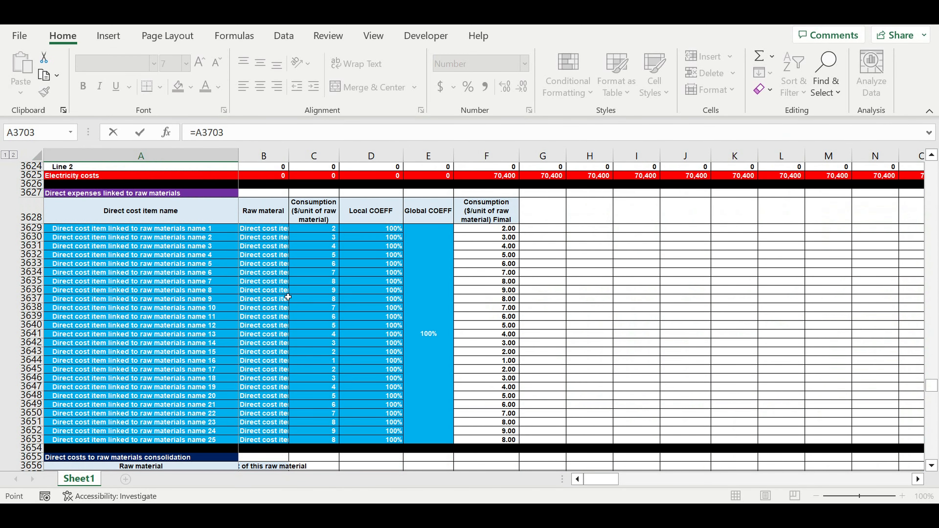
scroll(300, 298, down, 20)
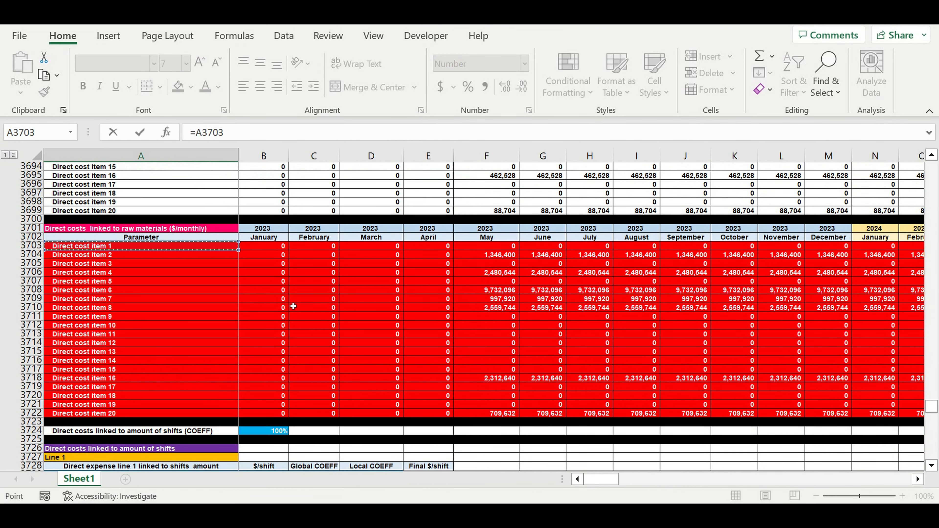
key(Return)
Extend the A3887 link down through Direct cost item 20 in row 3906, and clear the surplus cell A3907.
scroll(293, 306, down, 3)
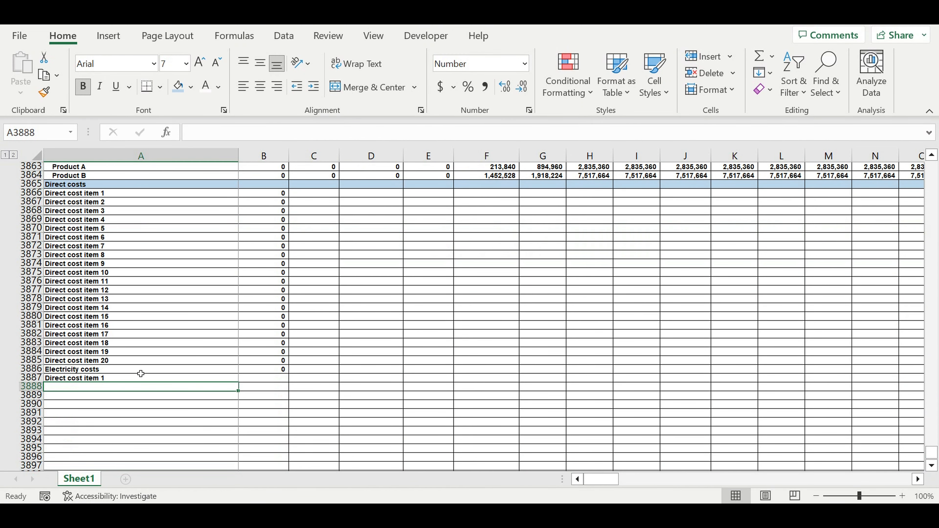
click(124, 380)
scroll(203, 346, down, 5)
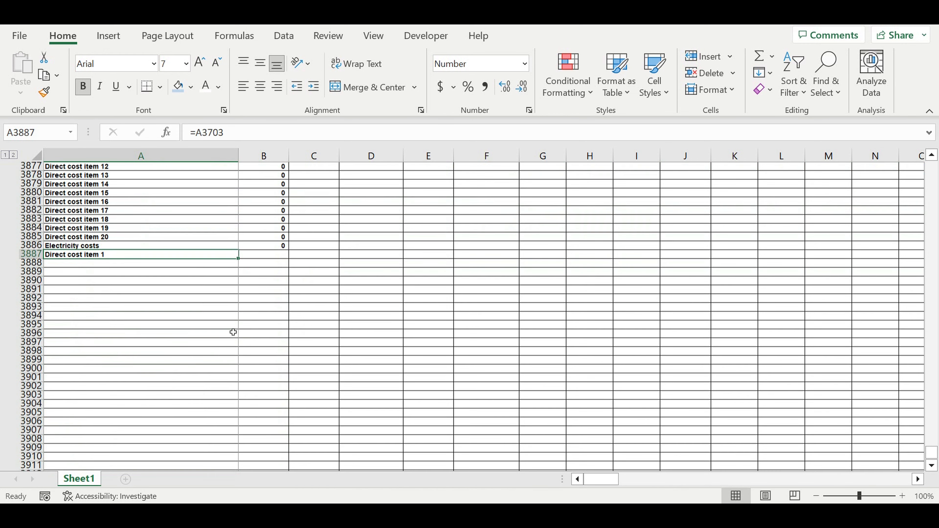
drag(244, 253, 205, 425)
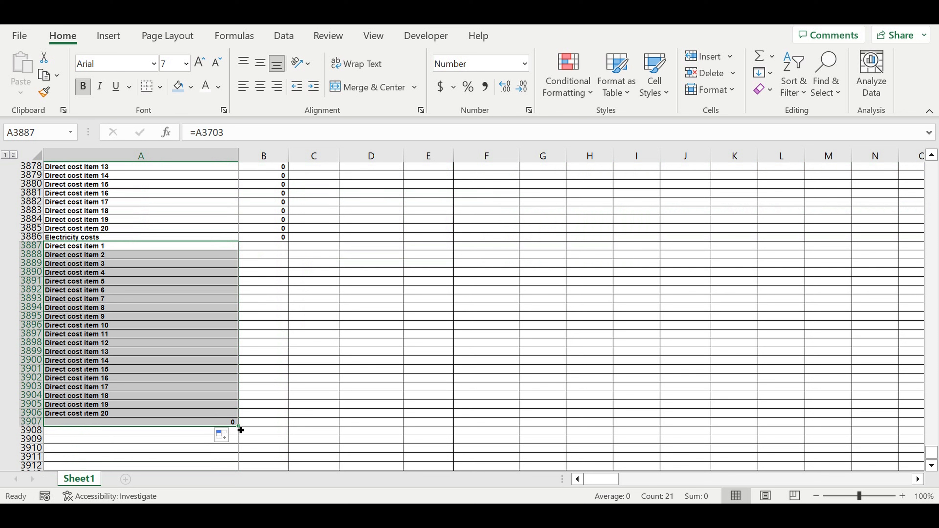
click(205, 424)
key(Delete)
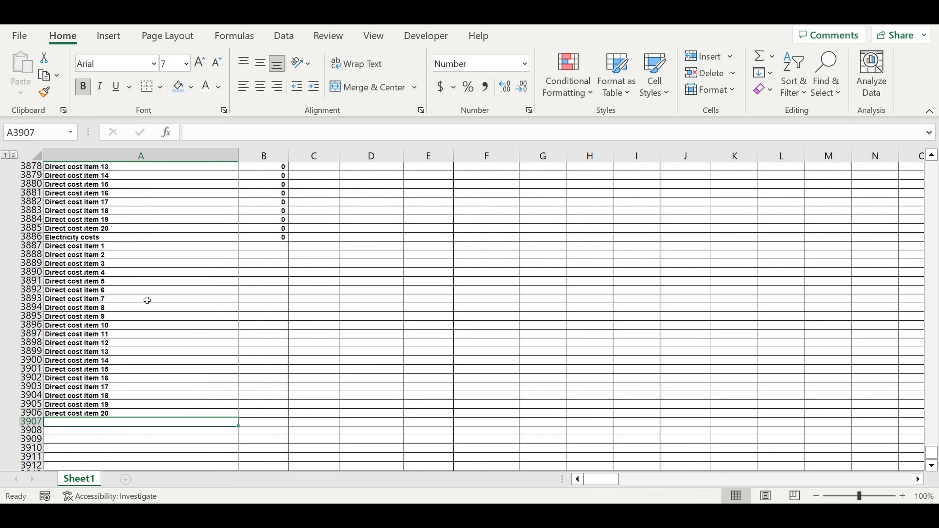
Extend the raw material direct cost links in A3887:A3906 across to the January 2023 column B.
click(147, 302)
drag(148, 246, 101, 414)
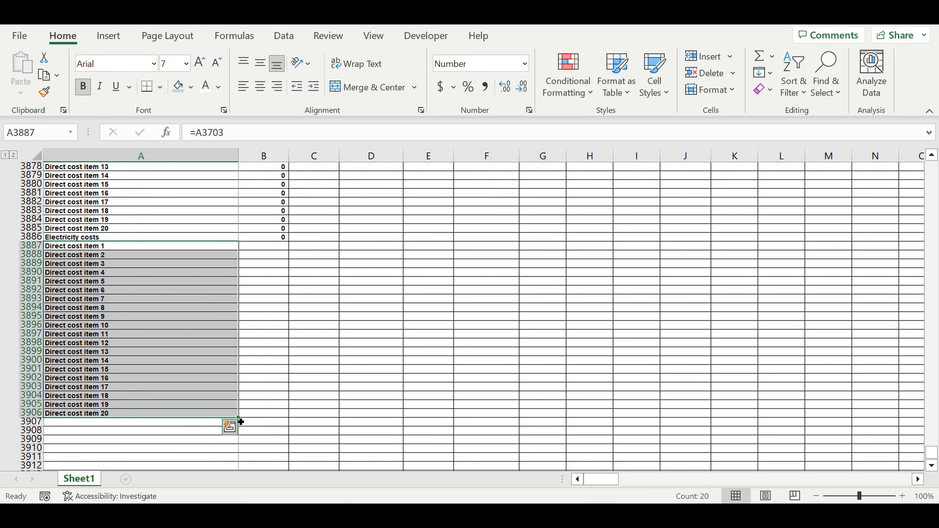
drag(241, 421, 272, 414)
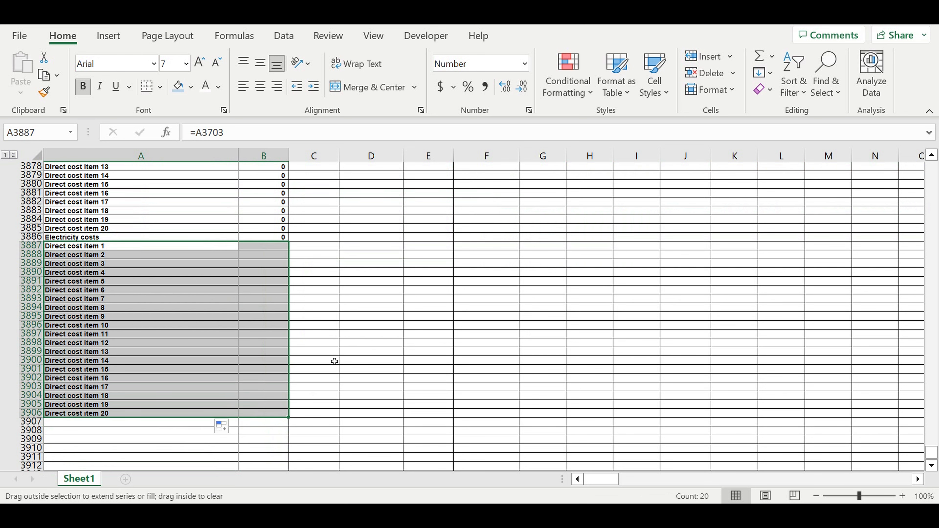
click(343, 344)
Link A3907 to Line 1 of the monthly direct costs linked to amount of shifts with =A3762, and extend the link through B3908.
click(116, 423)
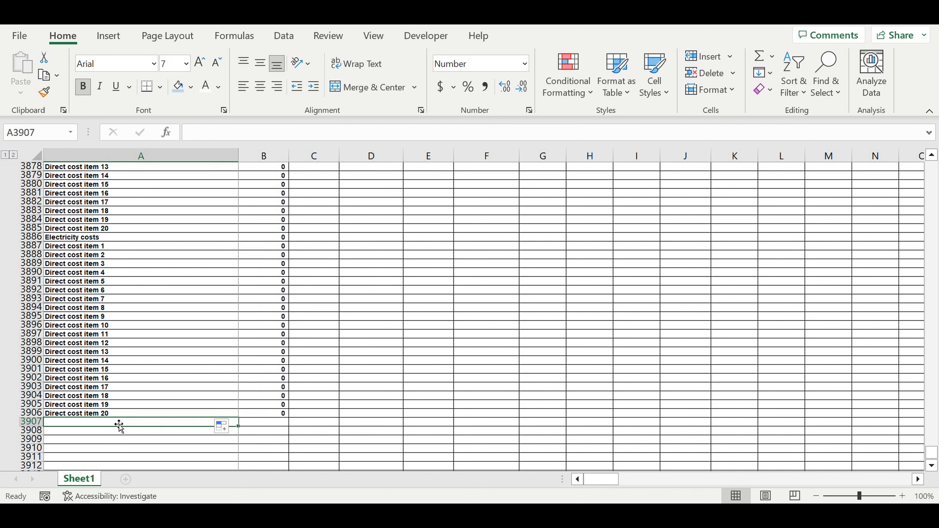
text(=)
scroll(196, 370, up, 1)
scroll(197, 364, up, 20)
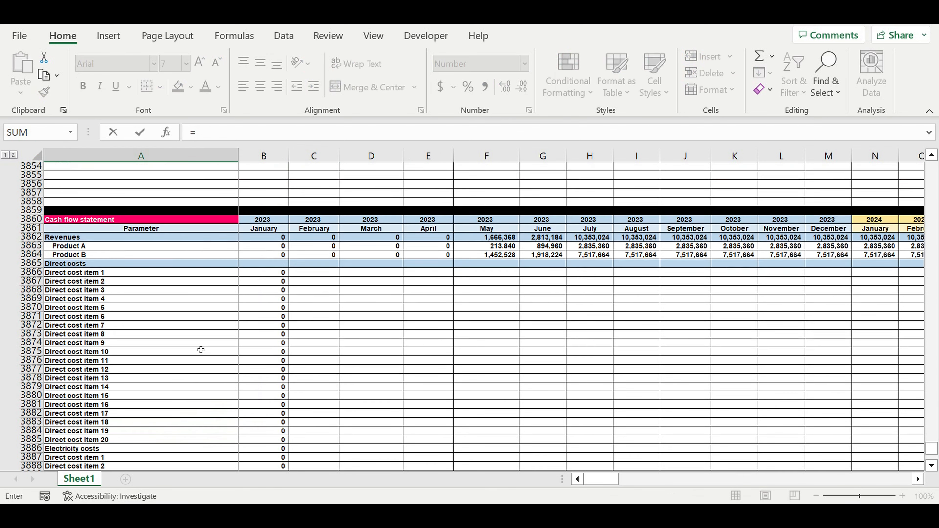
scroll(207, 345, up, 20)
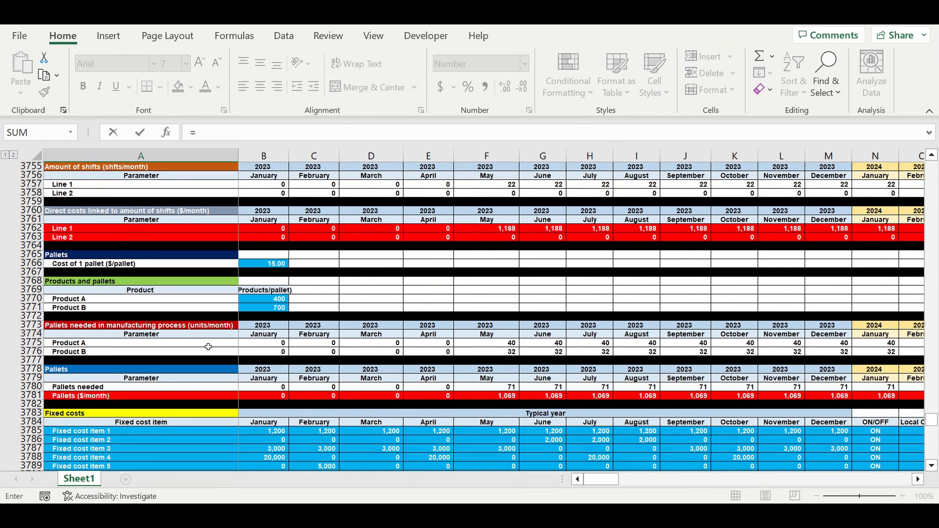
scroll(209, 342, up, 5)
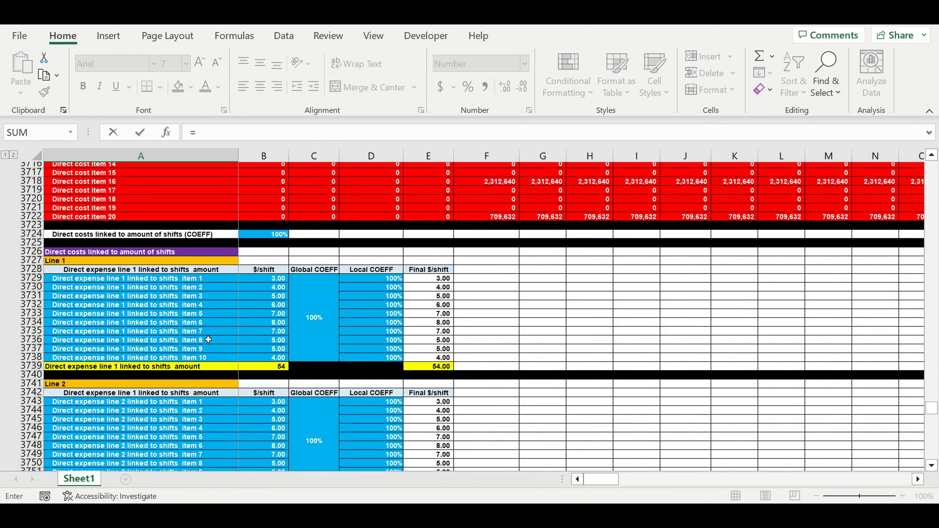
scroll(208, 339, up, 5)
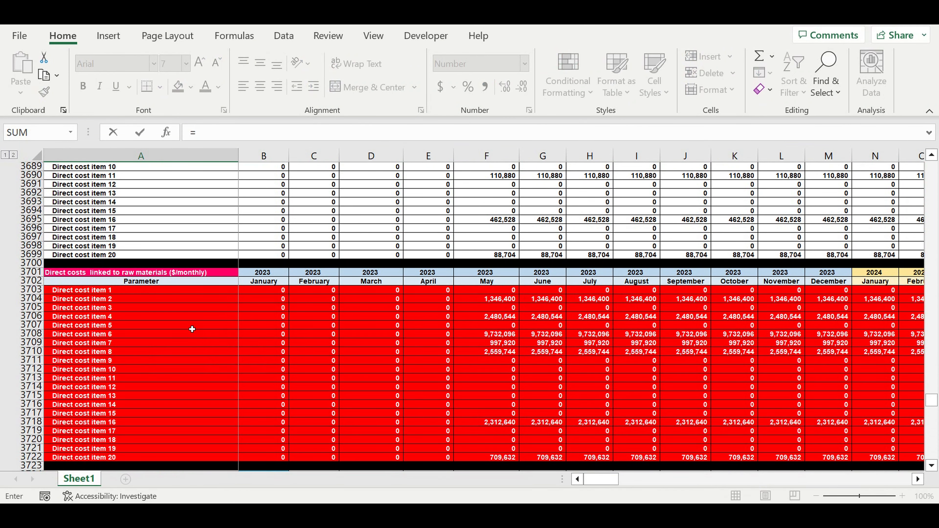
scroll(183, 324, up, 17)
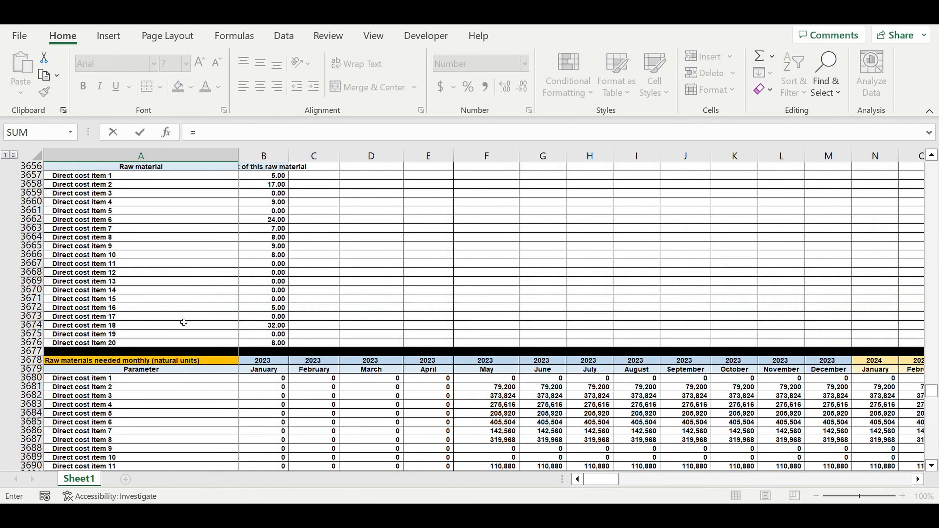
scroll(183, 322, down, 20)
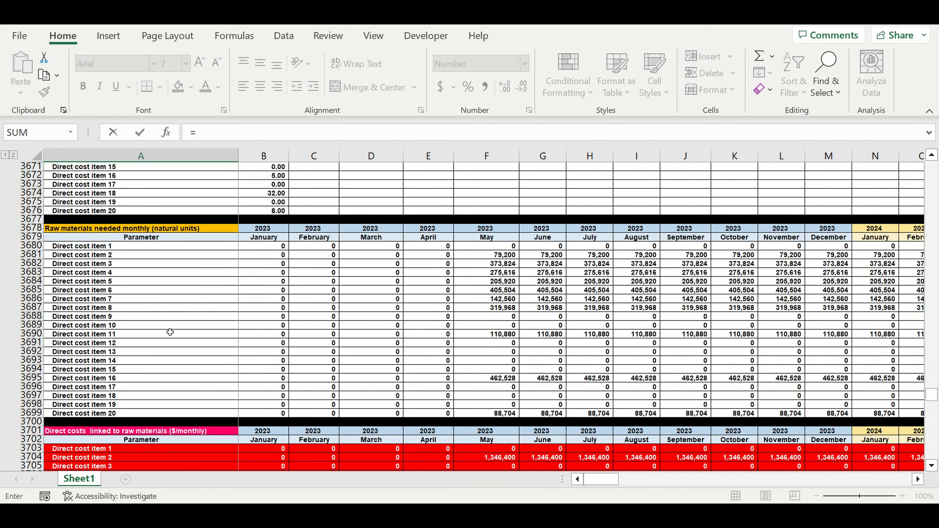
scroll(166, 335, down, 5)
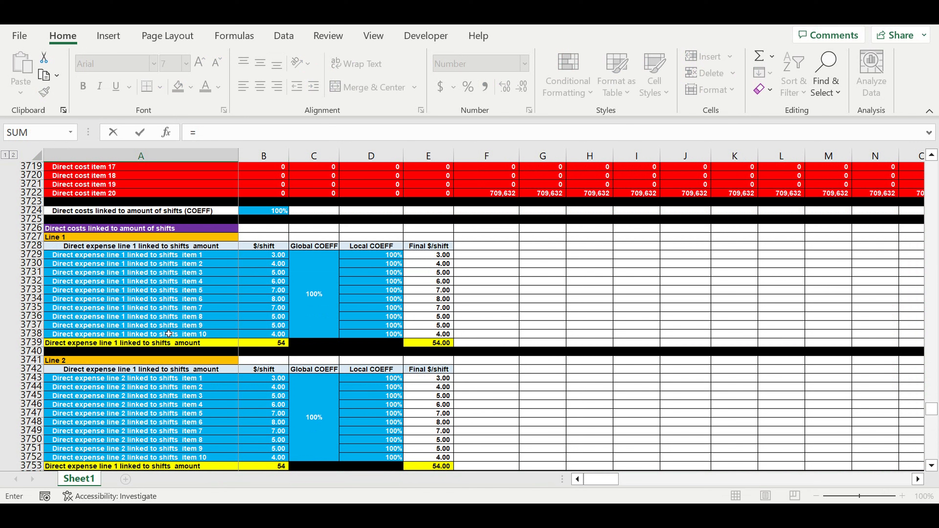
scroll(169, 333, down, 5)
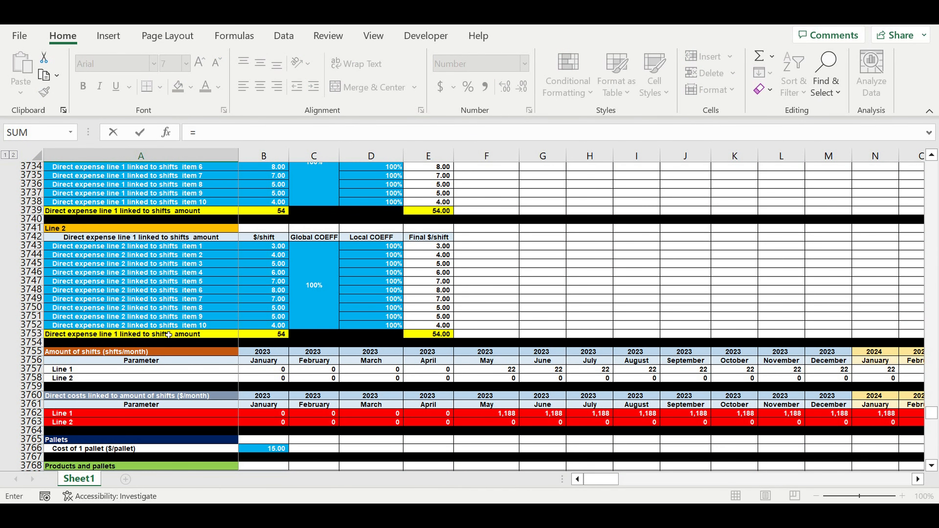
scroll(169, 334, up, 3)
scroll(168, 334, down, 5)
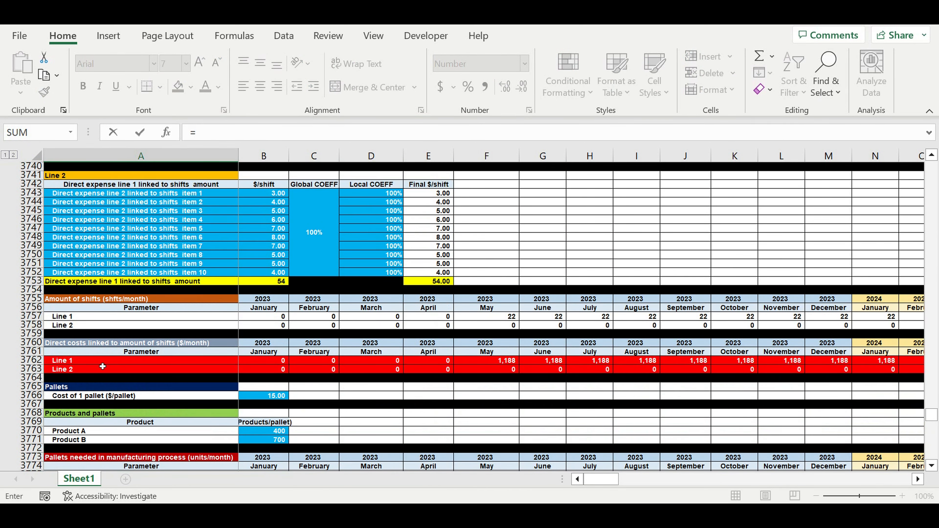
click(72, 363)
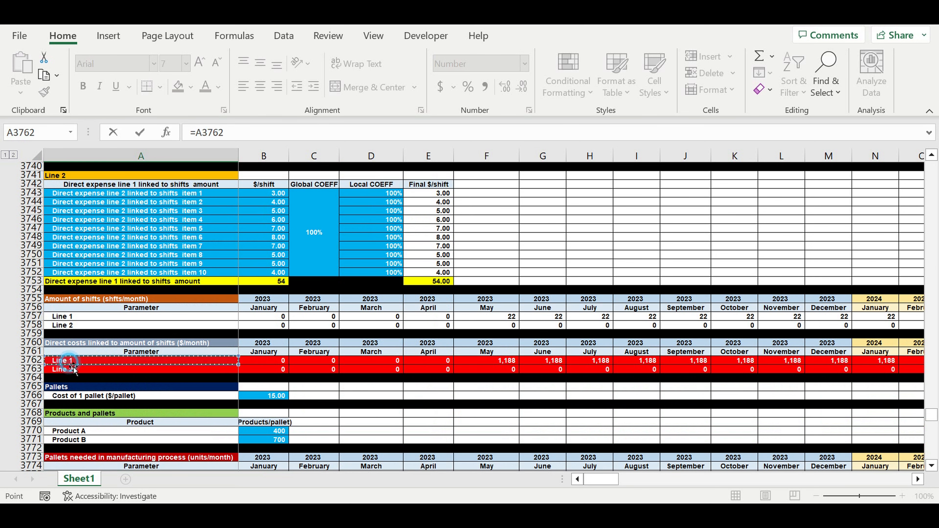
scroll(132, 361, down, 4)
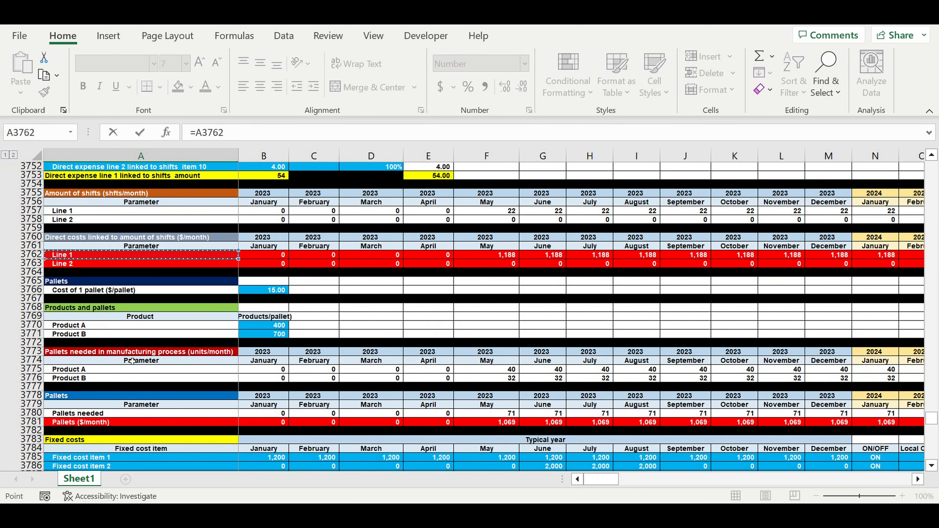
key(Return)
click(89, 352)
drag(236, 356, 255, 368)
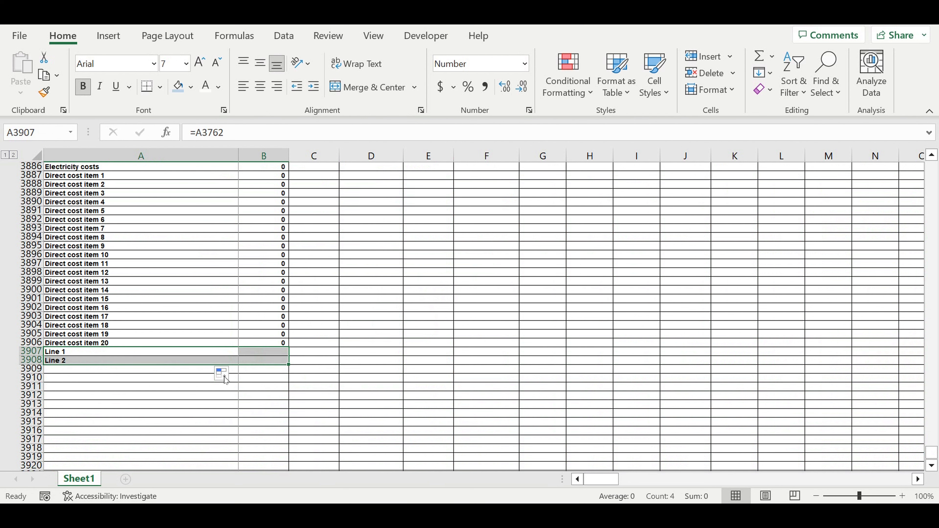
Link A3909 to the monthly Pallets ($/month) cost row with =A3781, and extend the link to January 2023 in column B.
click(132, 371)
text(=)
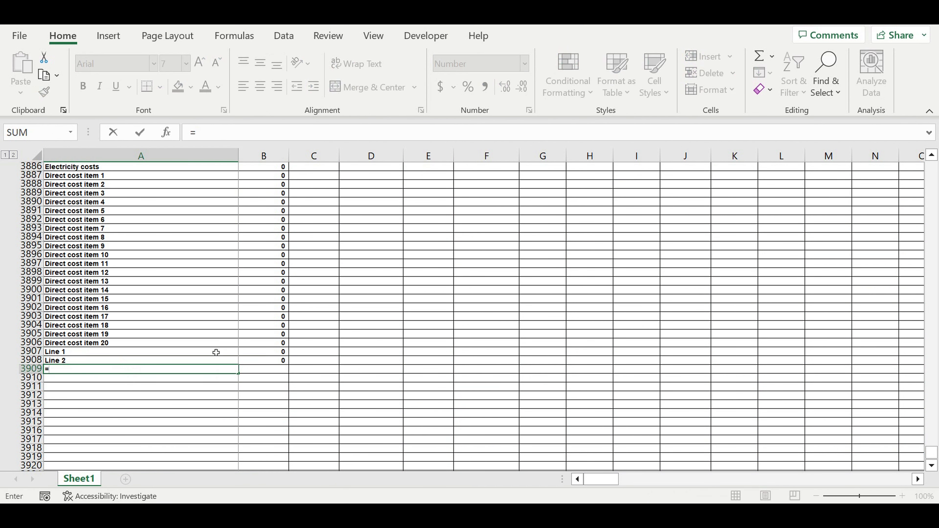
scroll(216, 348, up, 18)
scroll(219, 338, up, 18)
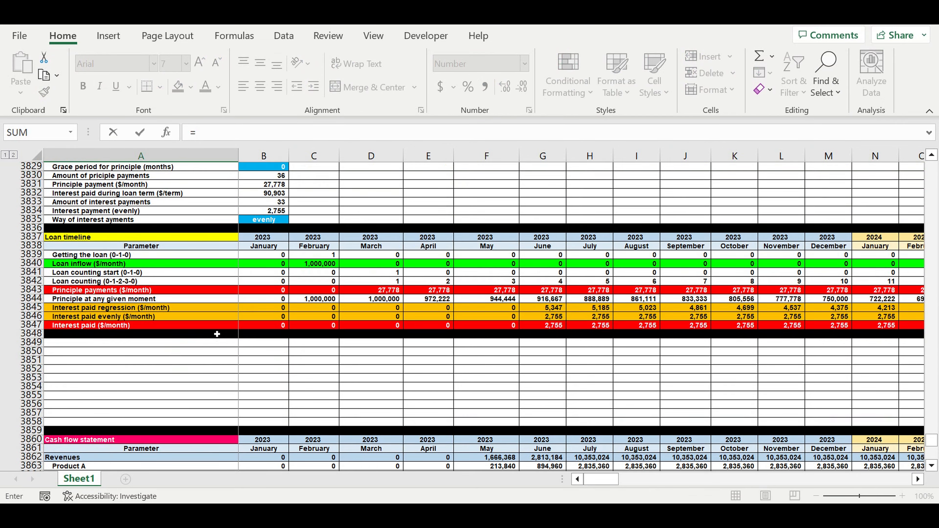
scroll(217, 334, up, 3)
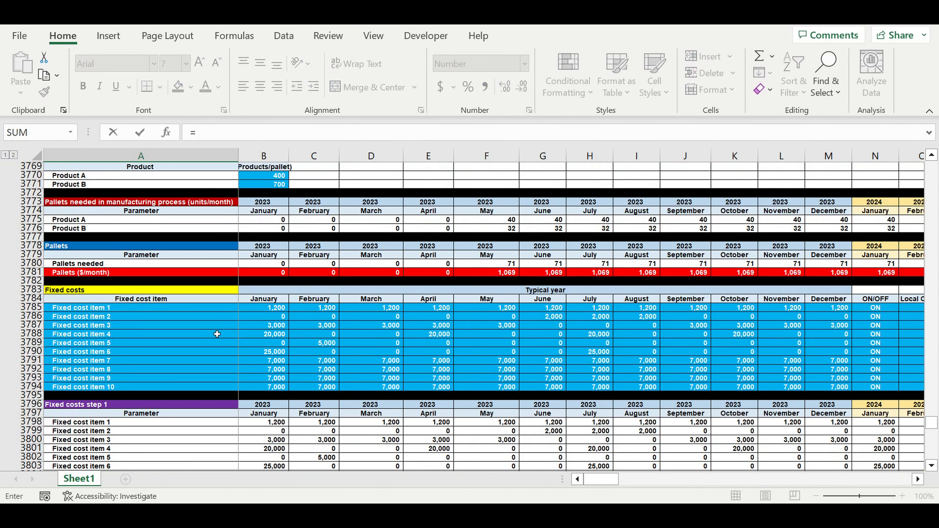
scroll(217, 334, up, 5)
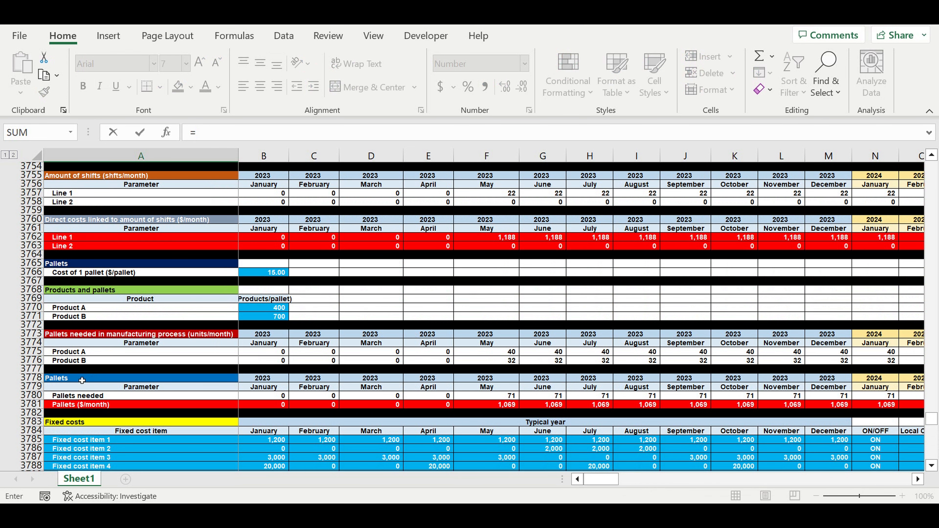
click(75, 407)
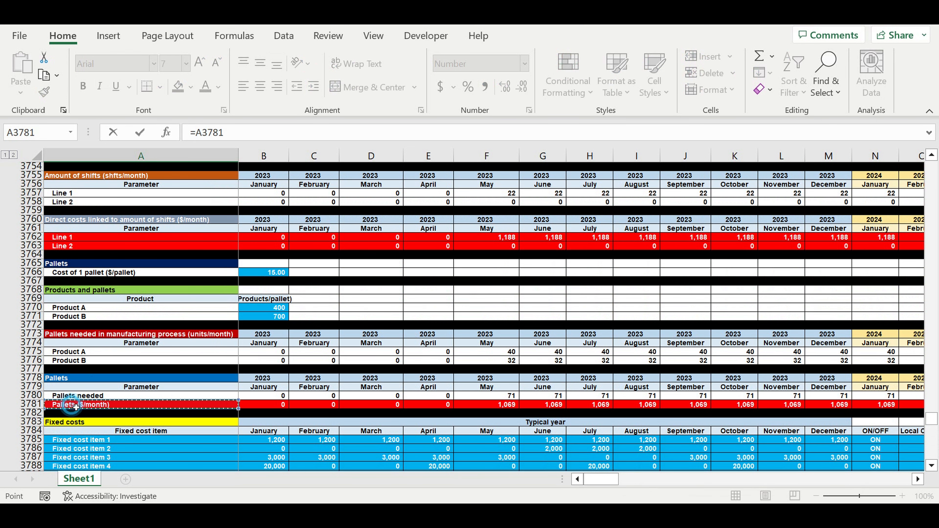
scroll(161, 386, down, 9)
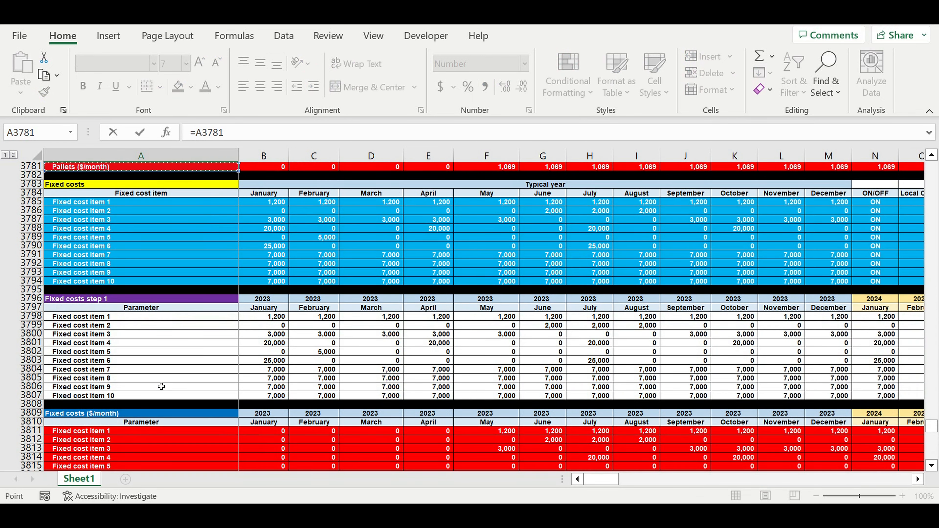
scroll(161, 386, down, 10)
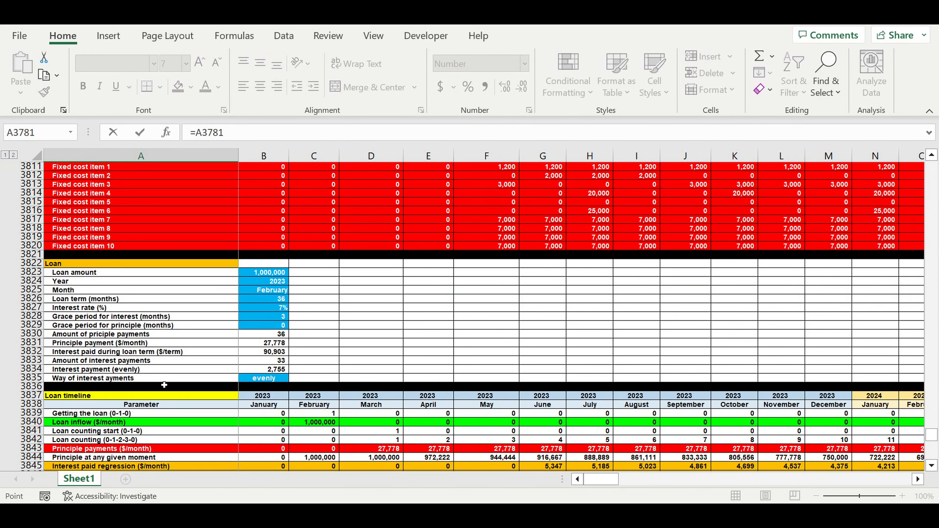
scroll(164, 385, down, 4)
key(Return)
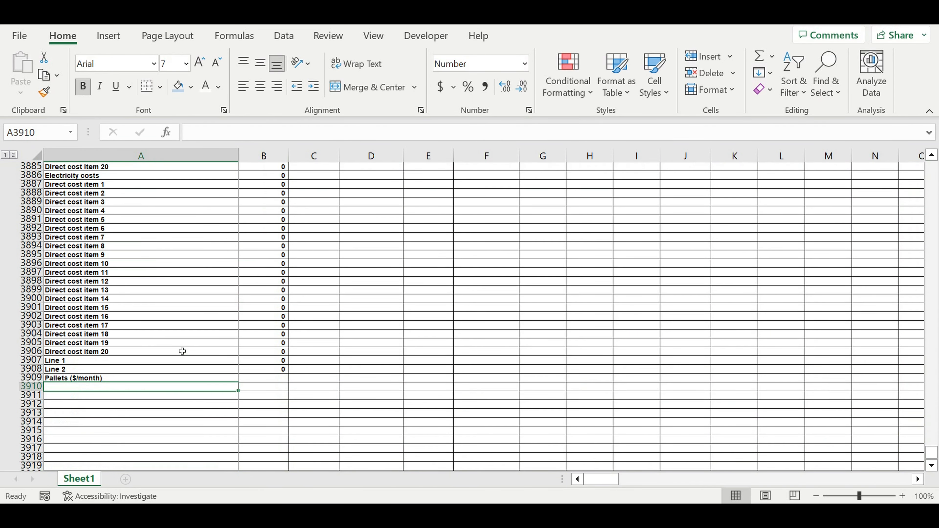
click(95, 378)
drag(239, 385, 343, 376)
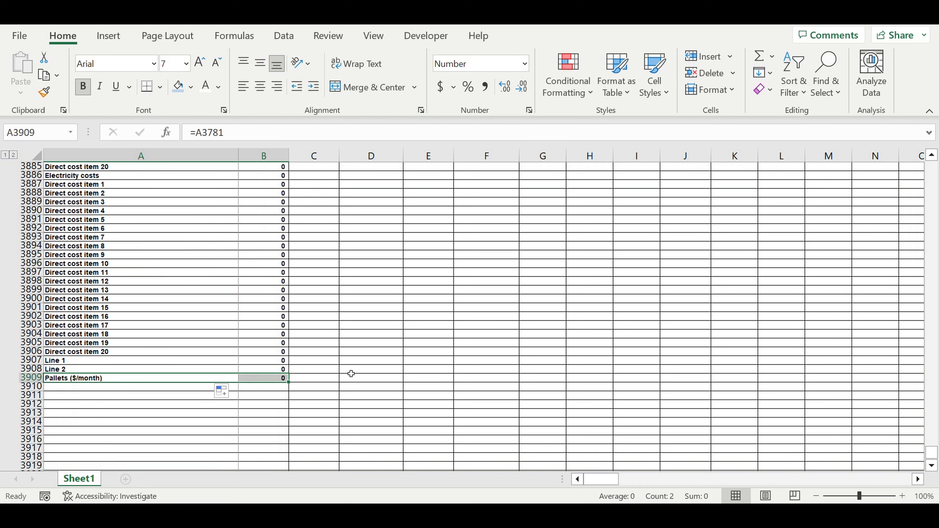
click(351, 370)
Total the January 2023 direct costs in B3865 with the formula =SUM(B3866:B3909).
scroll(348, 367, up, 9)
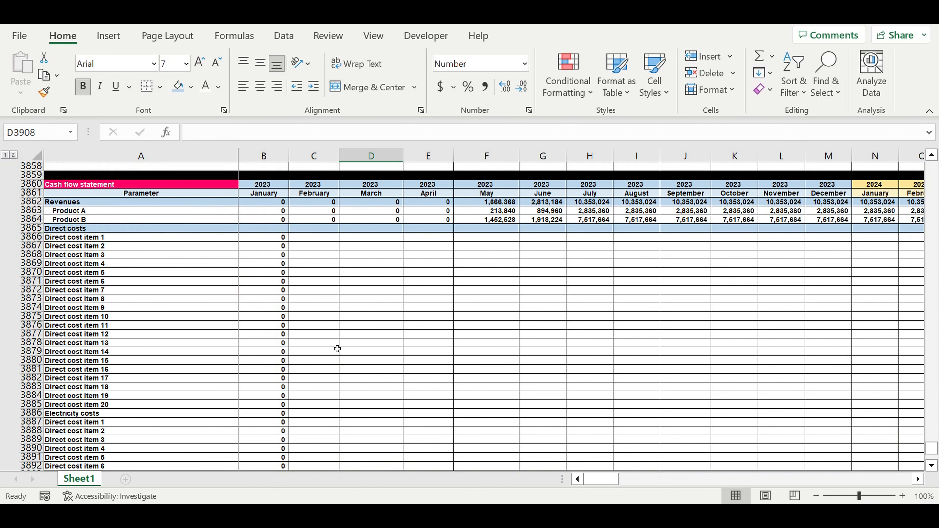
click(265, 231)
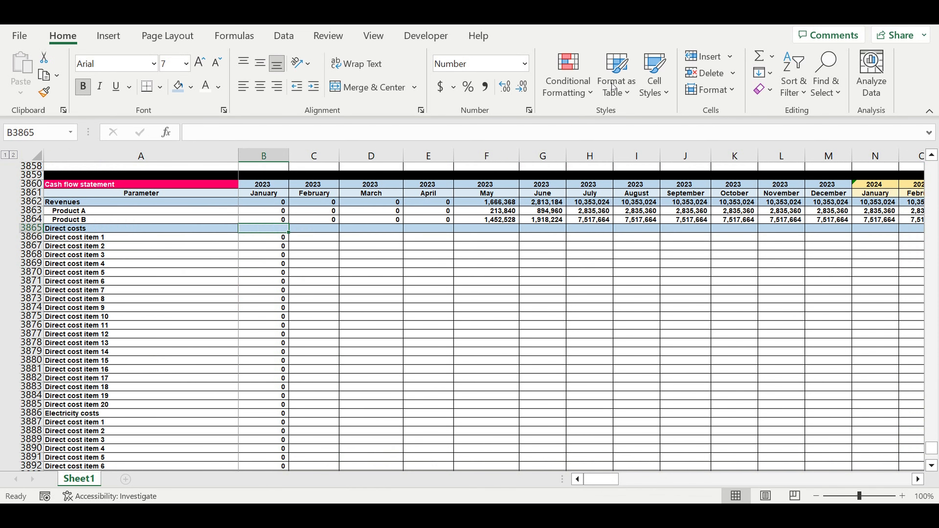
click(760, 55)
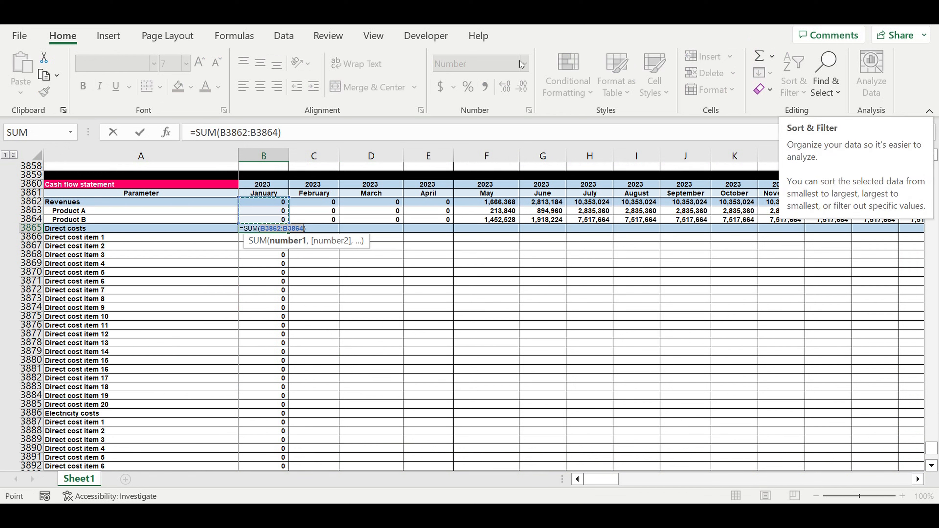
drag(246, 240, 286, 438)
key(Escape)
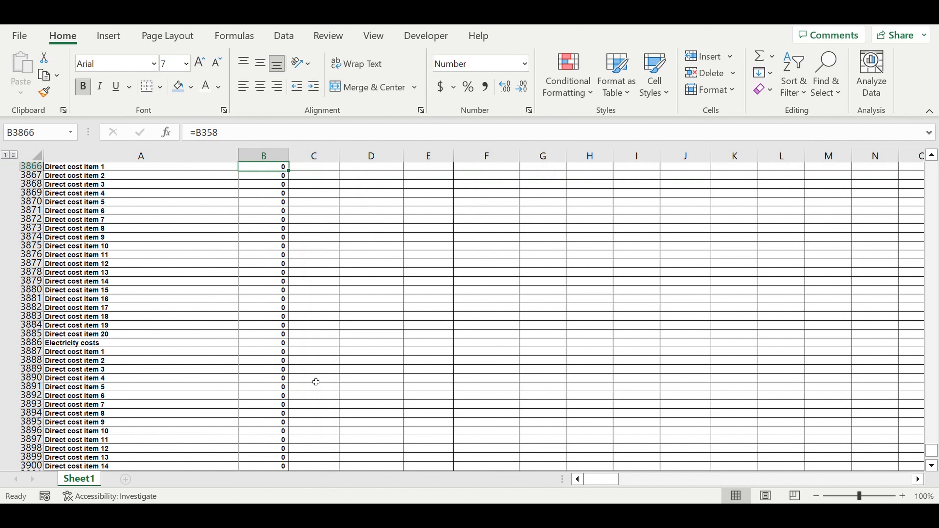
Extend the direct costs total and all its cost lines in B3865:B3909 across the monthly timeline through December in column DQ.
scroll(341, 295, up, 5)
drag(276, 290, 863, 348)
scroll(787, 355, up, 8)
scroll(831, 444, down, 3)
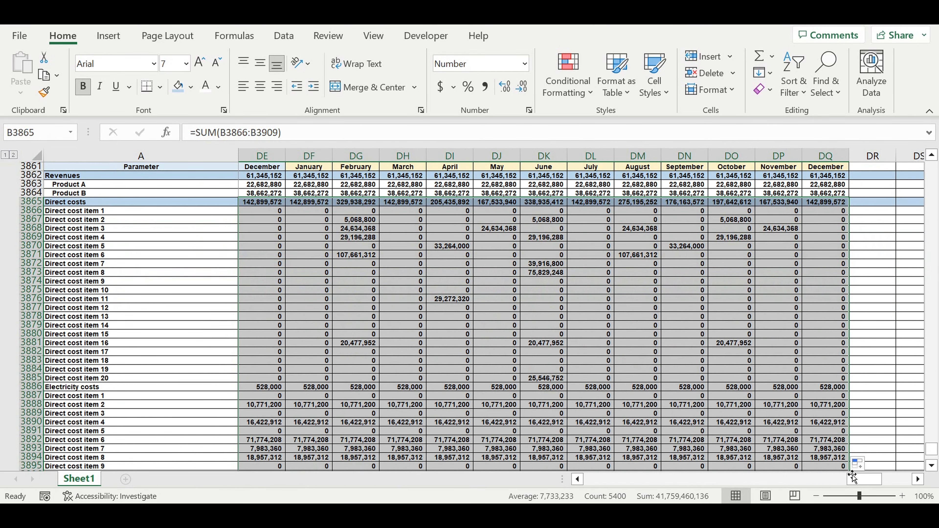
drag(861, 480, 590, 479)
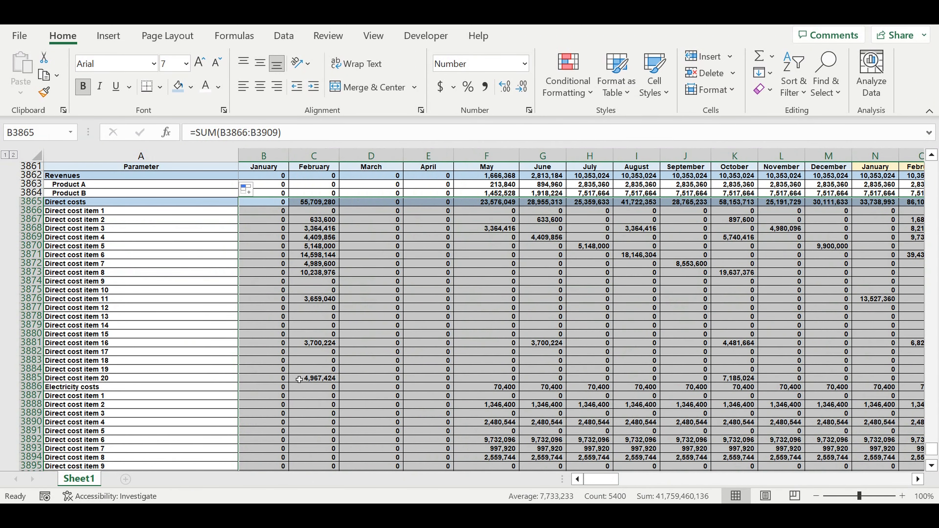
click(121, 298)
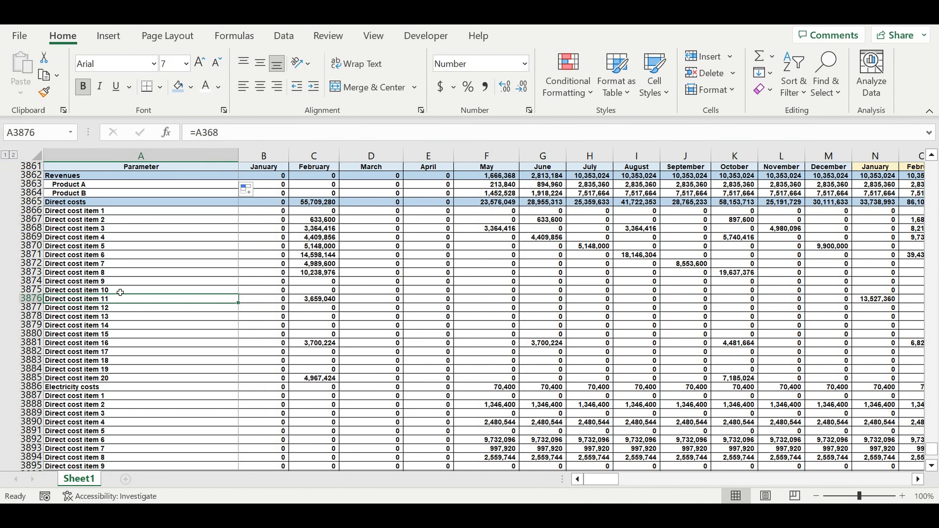
Indent the direct cost line labels in A3866:A3909 by one level under the Direct costs heading.
drag(66, 211, 104, 440)
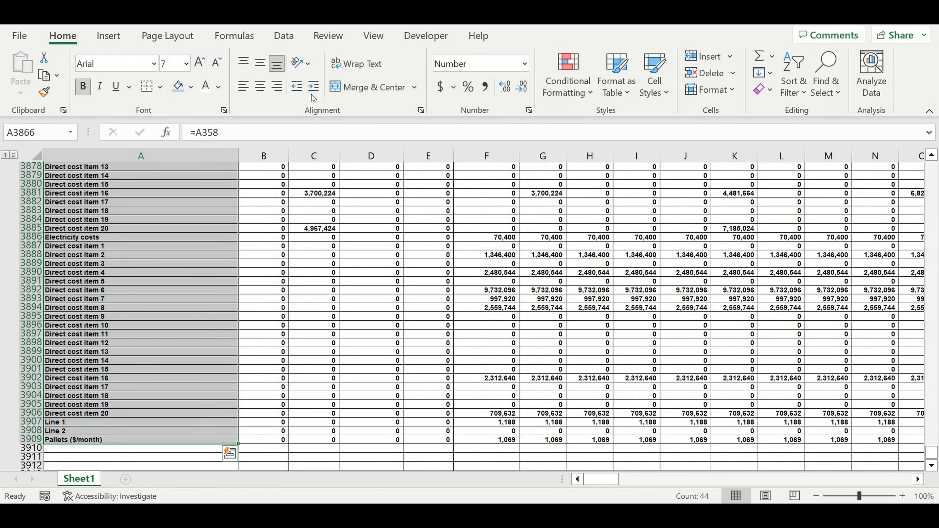
click(314, 86)
click(621, 268)
scroll(122, 338, up, 9)
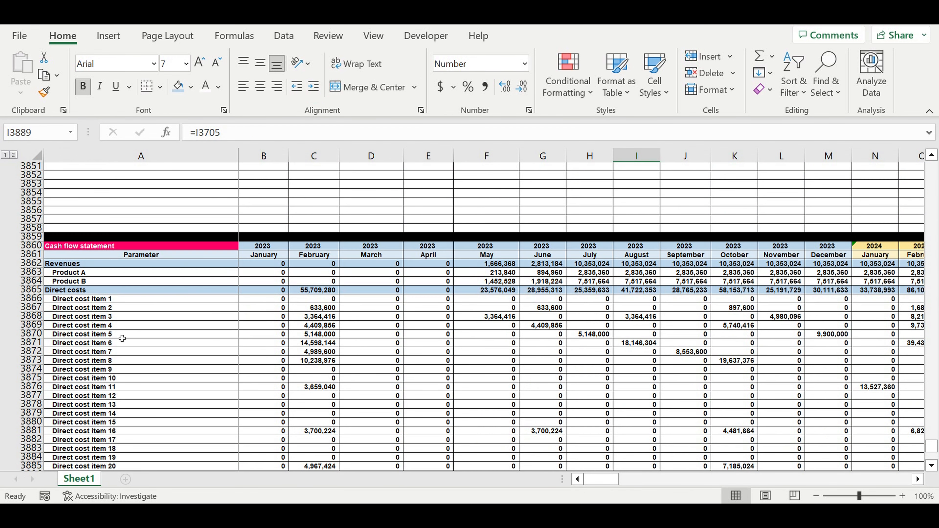
click(112, 334)
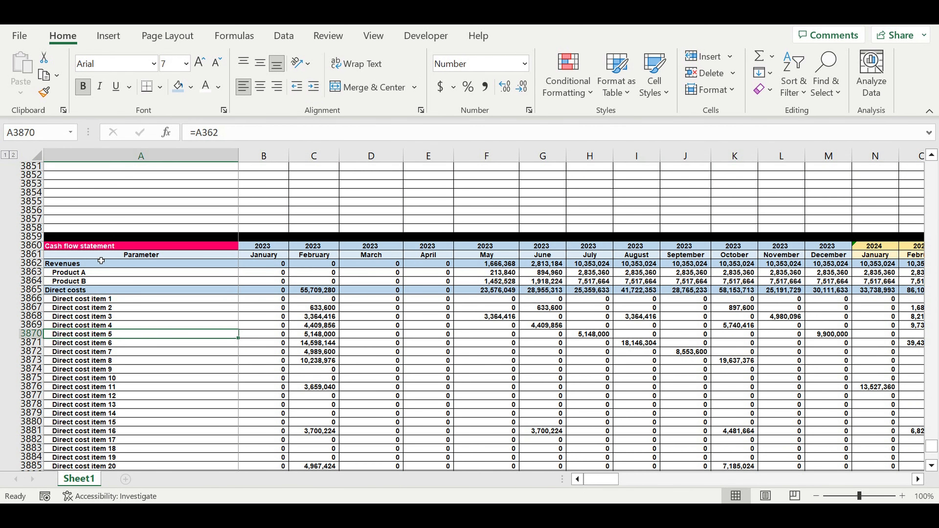
click(87, 264)
Copy the entire Direct costs total row 3865 and paste it into row 3910 below the pallets line.
click(71, 292)
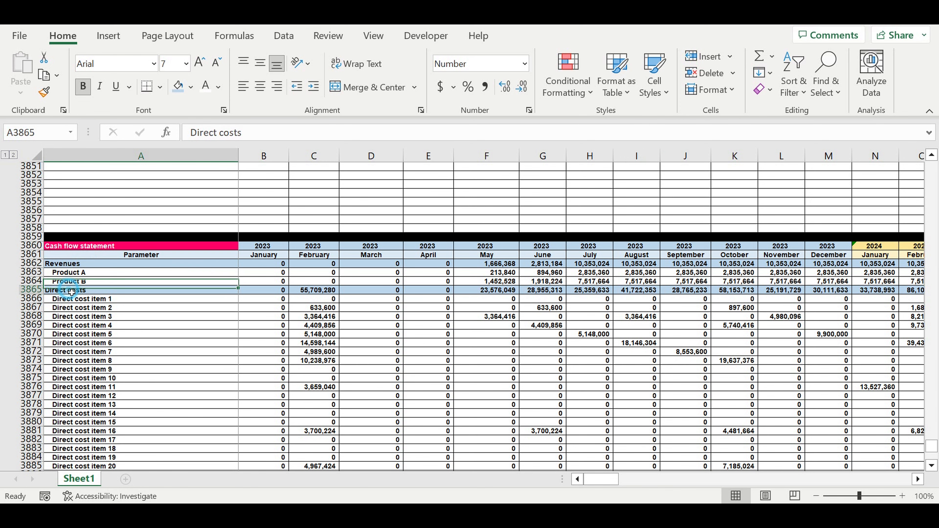
scroll(113, 364, down, 5)
scroll(111, 355, up, 4)
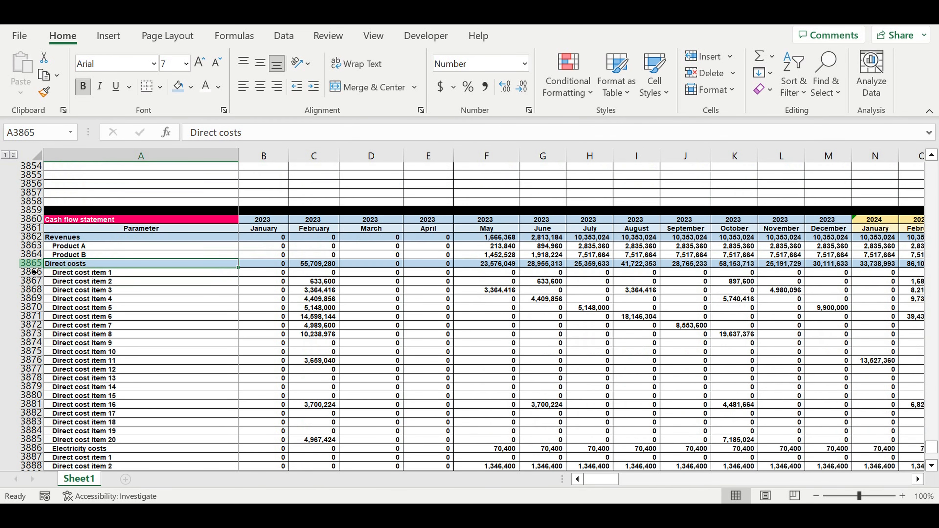
key(shift+space)
key(ctrl+c)
scroll(159, 346, down, 9)
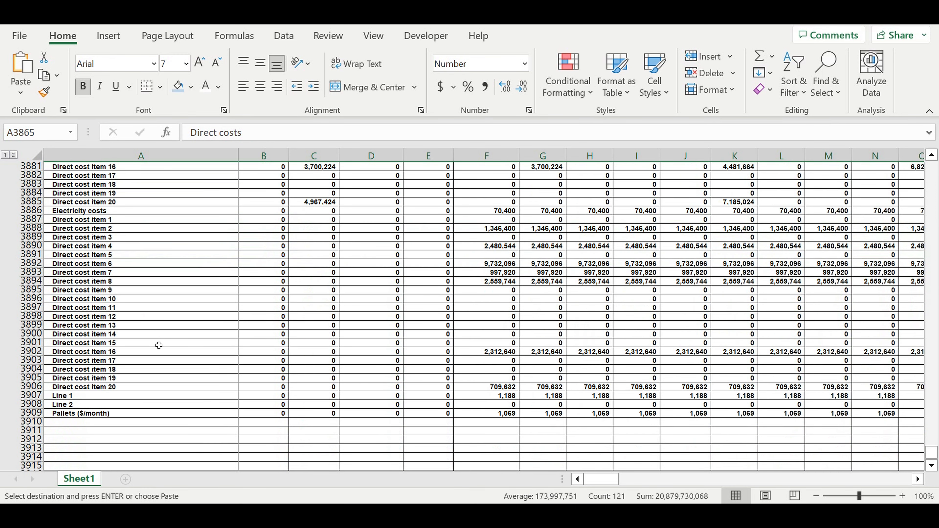
scroll(159, 345, down, 1)
click(66, 398)
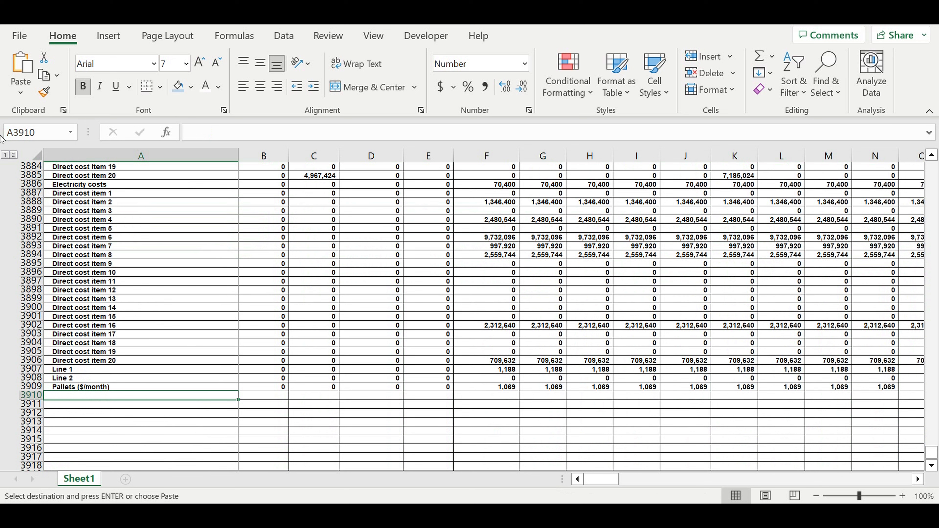
click(31, 395)
key(ctrl+v)
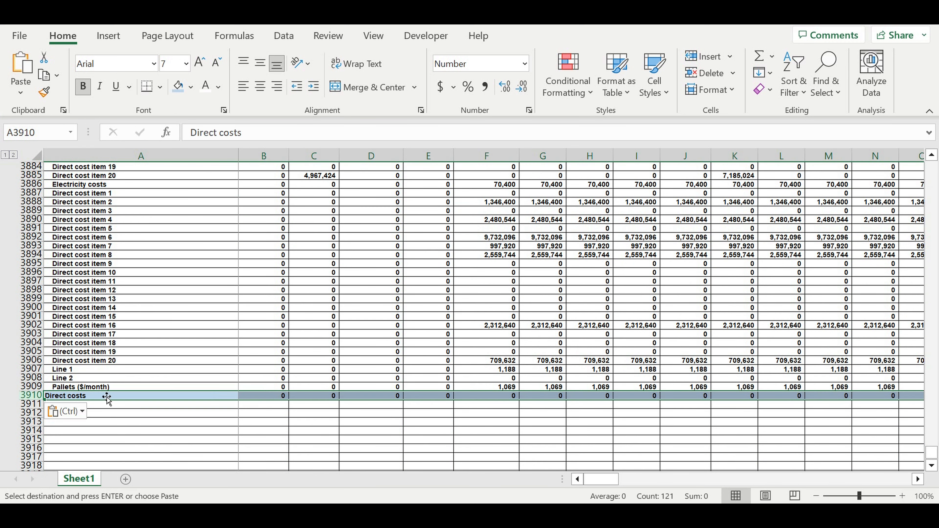
Rename the pasted heading in A3910 as Payroll.
click(95, 400)
text(Payroll)
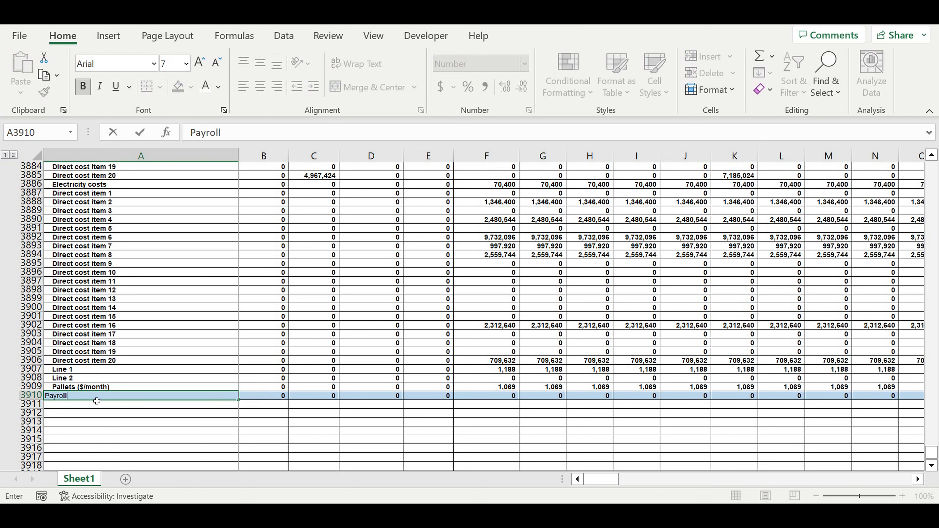
key(Return)
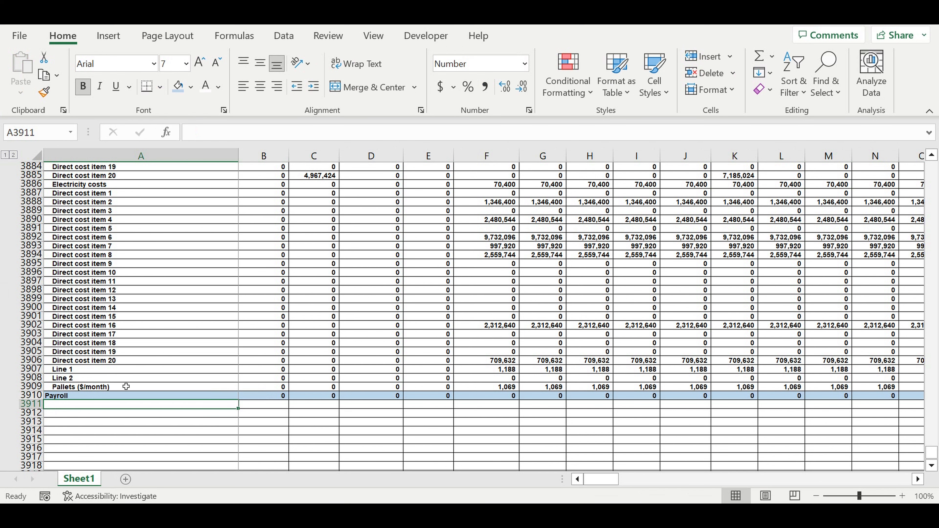
Link A3911, the first line under the Payroll heading, to the Line 1 Position 1 label in A467 of the Shifts Payroll section.
scroll(216, 318, down, 3)
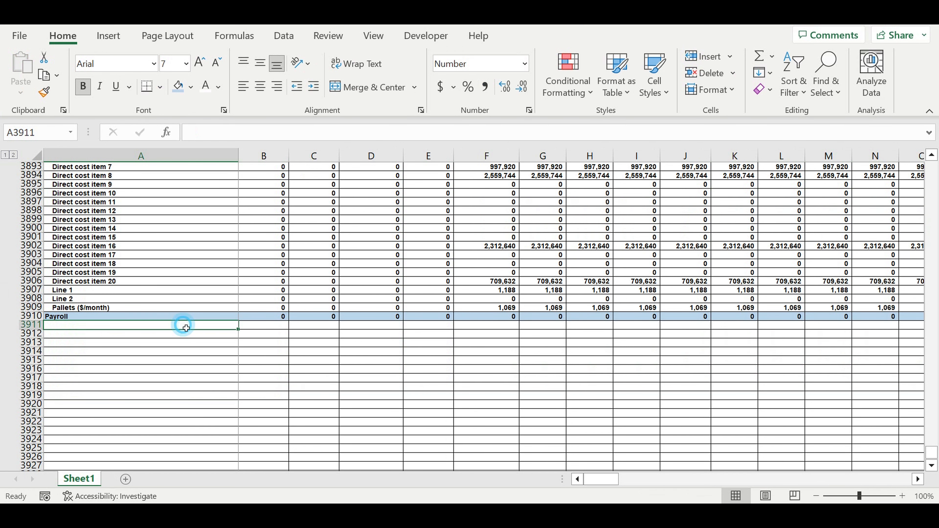
text(=)
scroll(247, 327, up, 20)
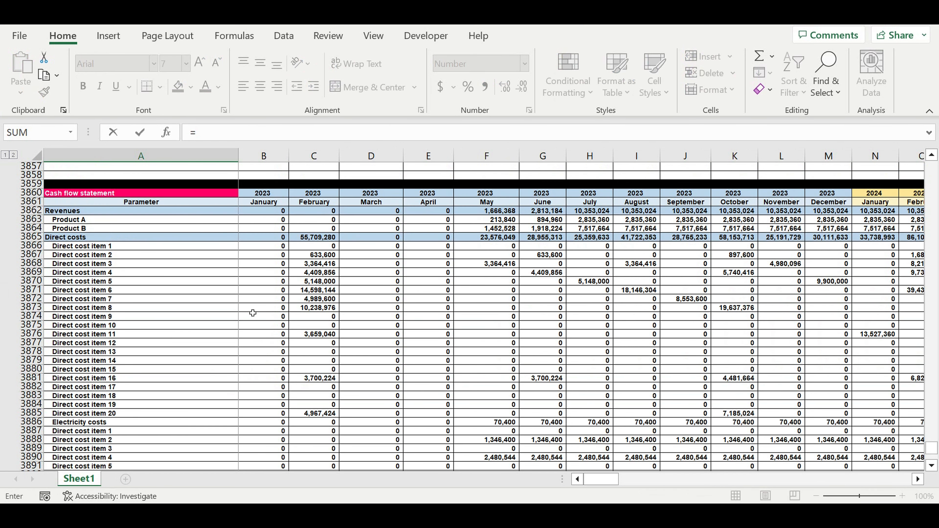
scroll(255, 294, up, 20)
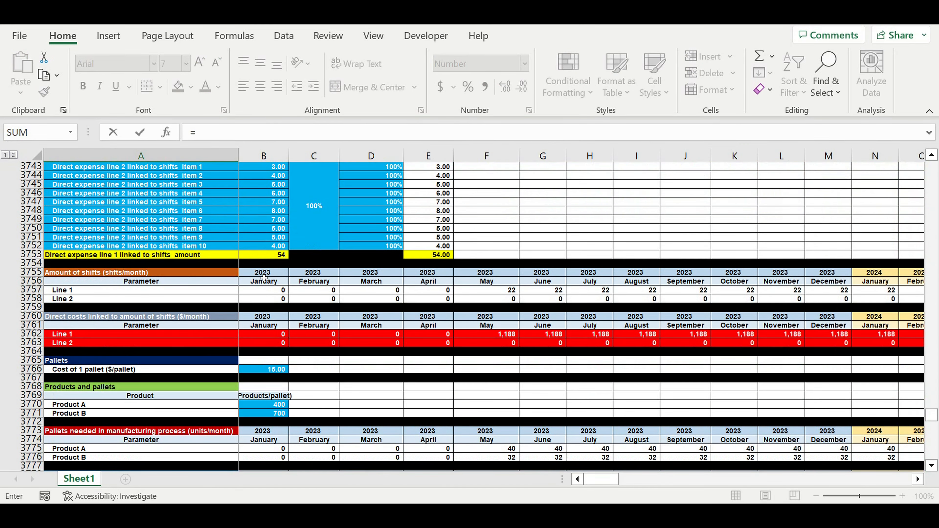
scroll(335, 327, up, 10)
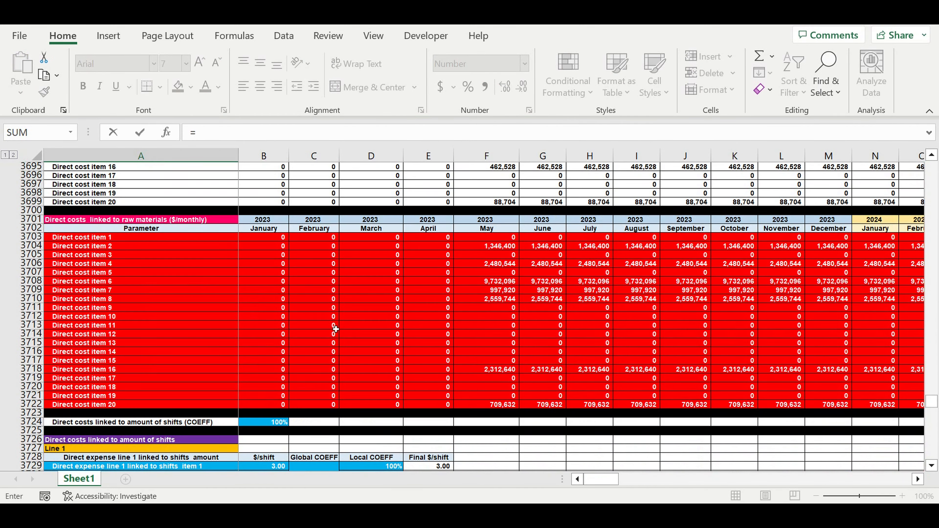
scroll(335, 327, up, 20)
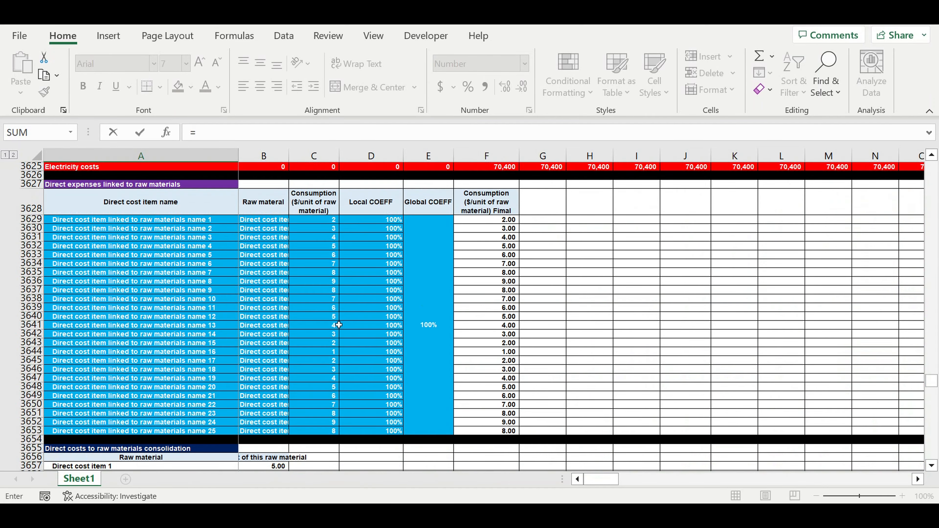
scroll(339, 325, up, 20)
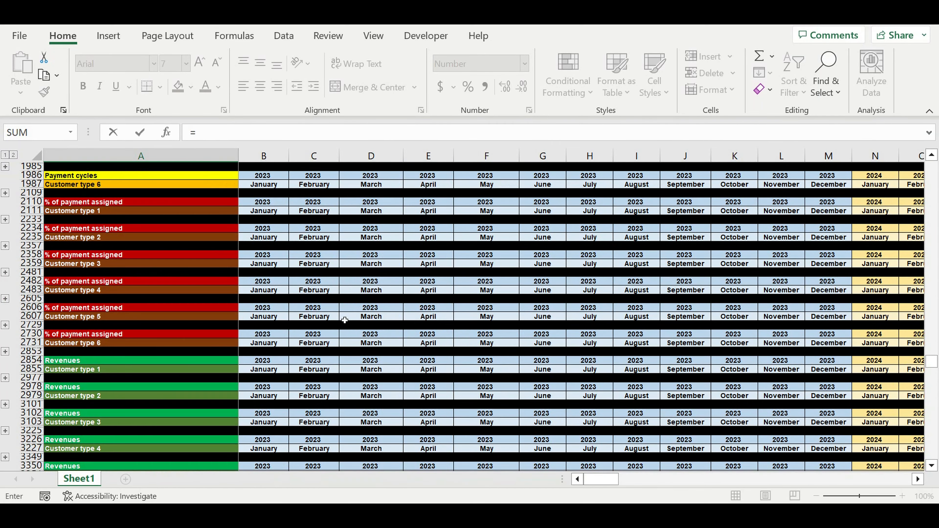
scroll(344, 320, up, 20)
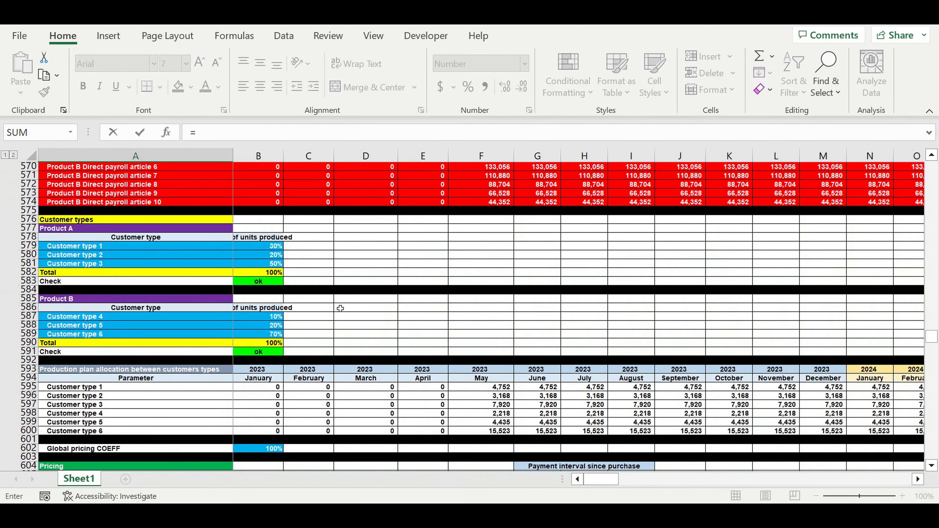
scroll(340, 308, up, 3)
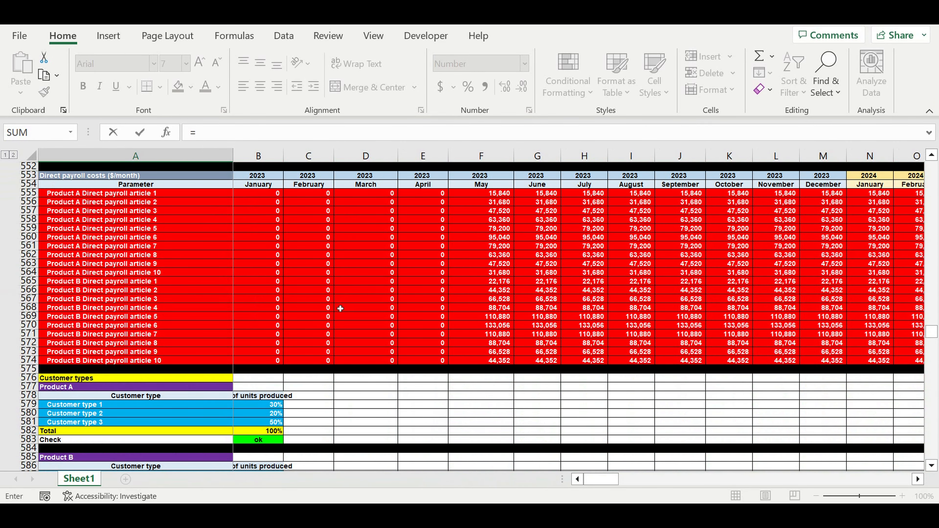
scroll(340, 308, up, 20)
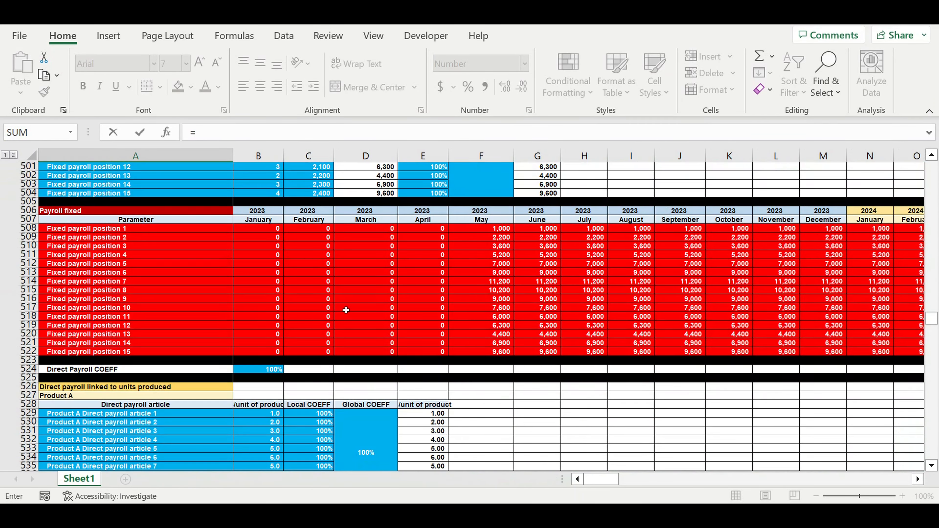
scroll(348, 308, up, 1)
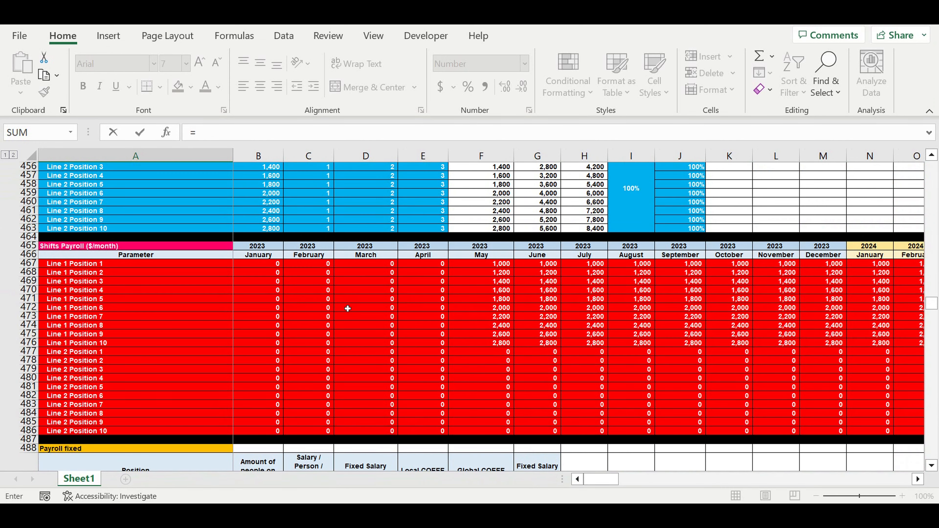
scroll(348, 308, up, 15)
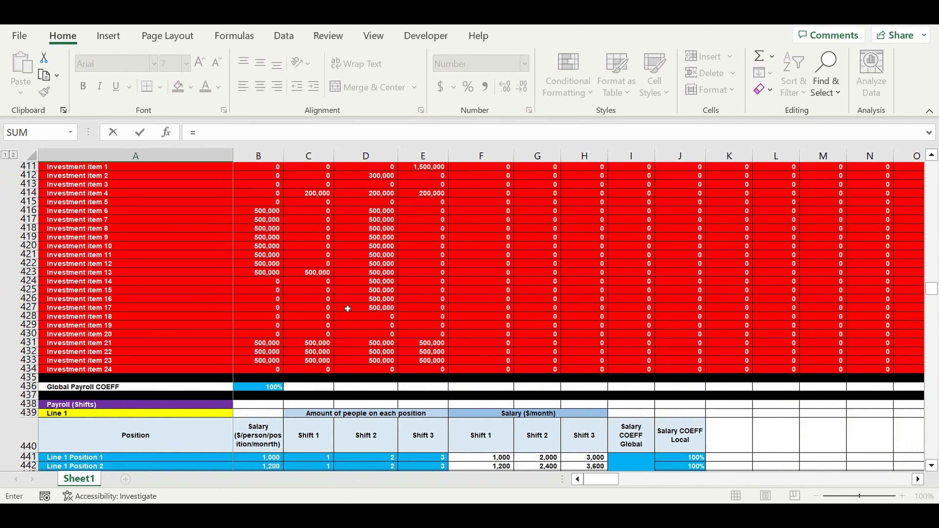
scroll(348, 309, up, 20)
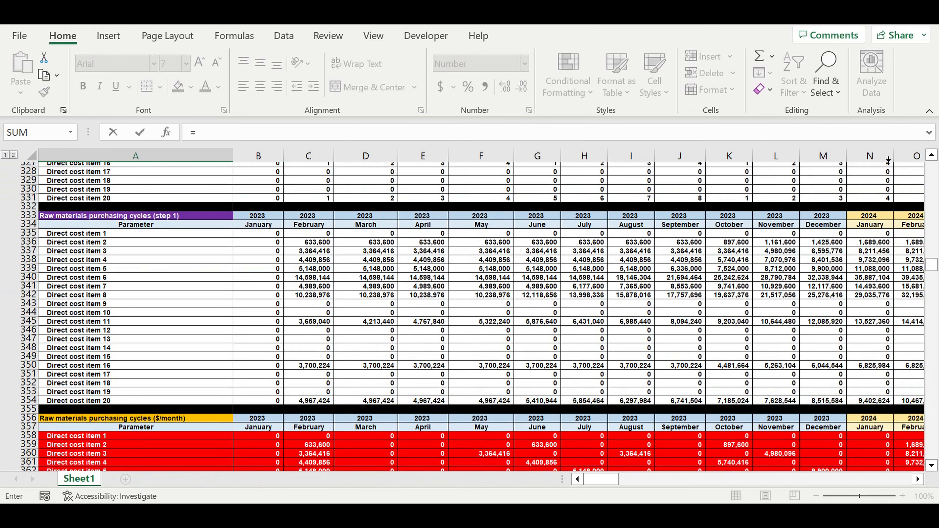
scroll(348, 307, up, 6)
drag(932, 261, 931, 168)
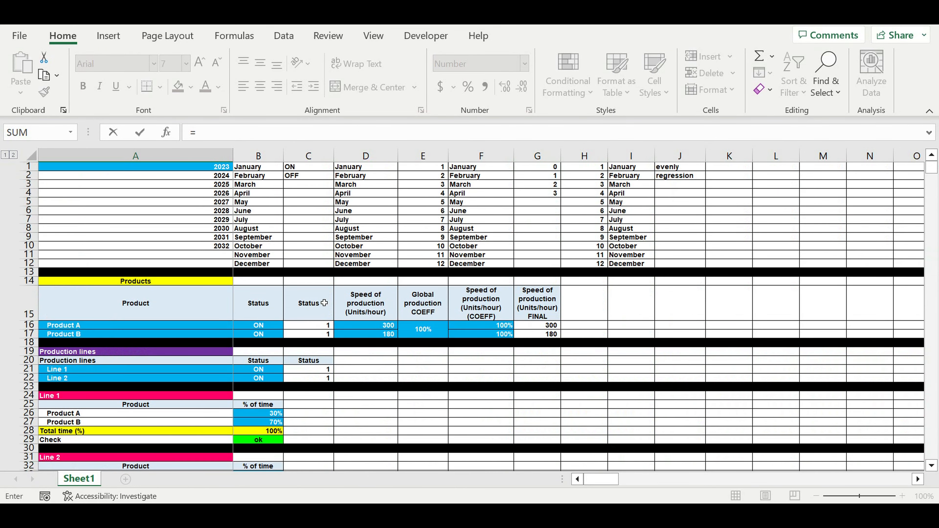
scroll(324, 303, down, 20)
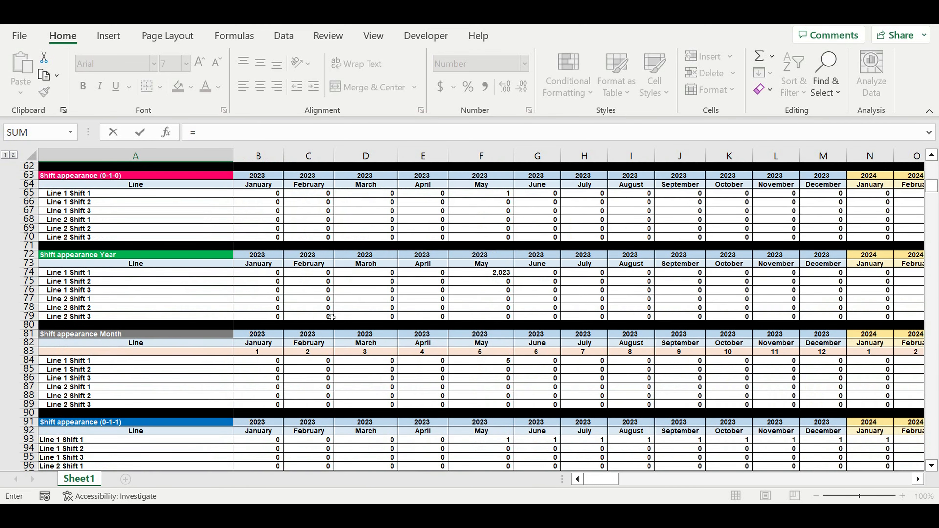
scroll(331, 317, down, 20)
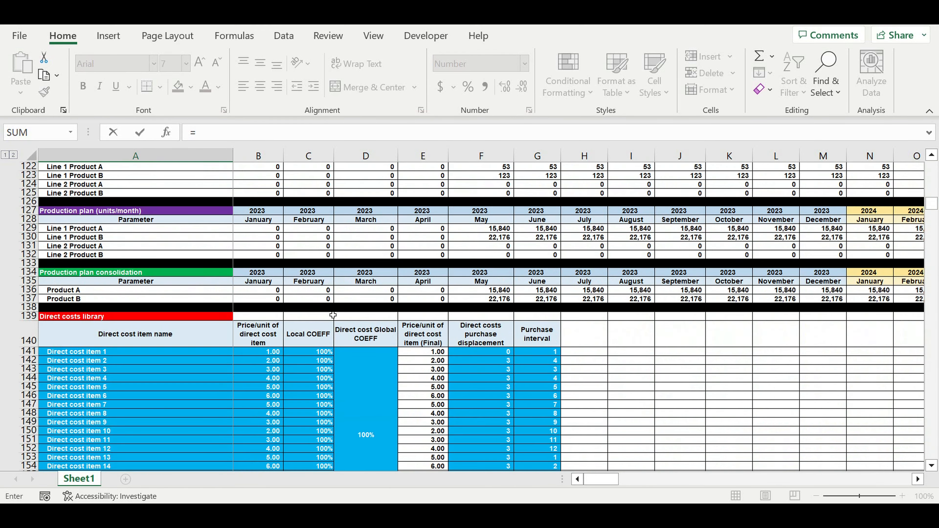
scroll(333, 314, down, 11)
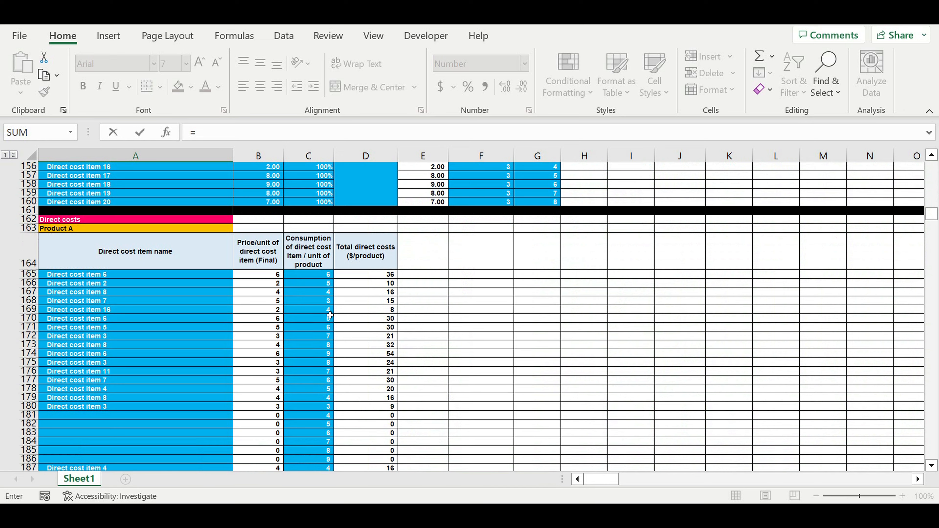
scroll(330, 315, down, 16)
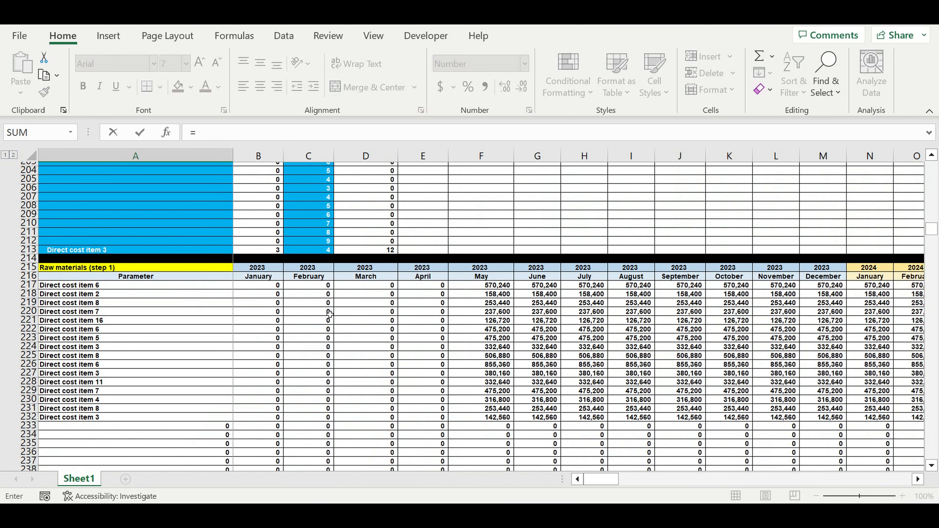
scroll(329, 314, down, 19)
scroll(326, 315, down, 20)
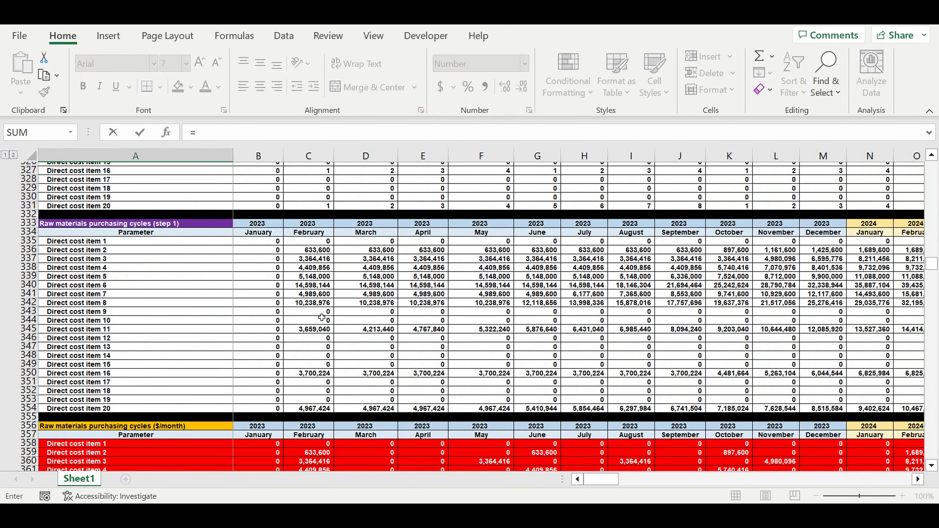
scroll(321, 317, down, 16)
scroll(321, 322, down, 19)
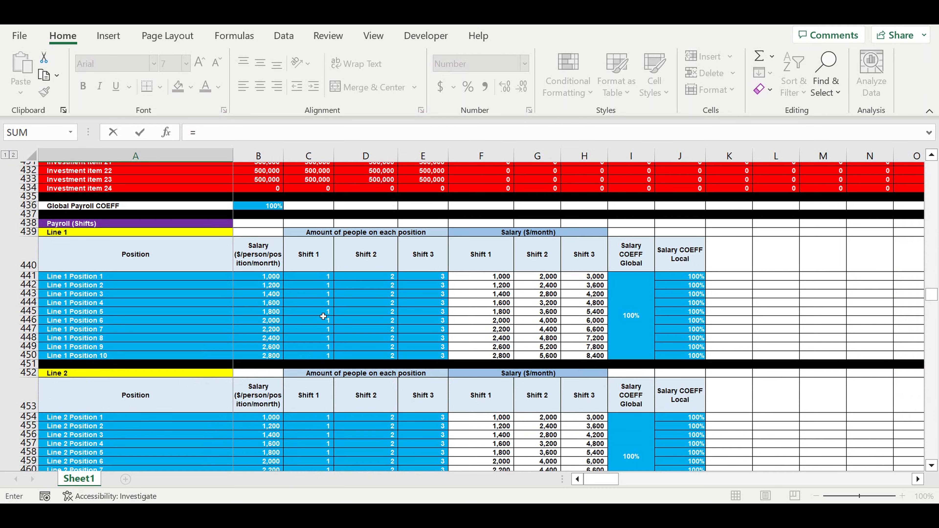
scroll(323, 316, down, 6)
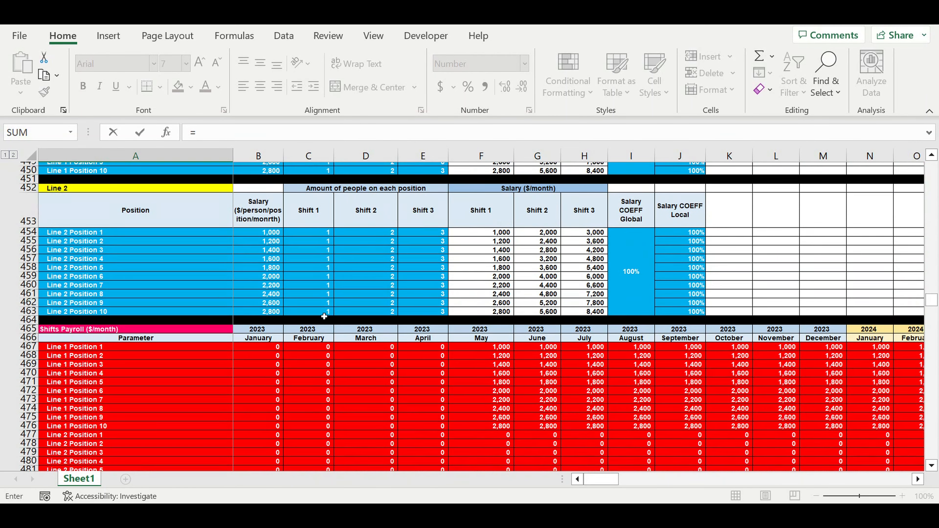
scroll(323, 317, down, 1)
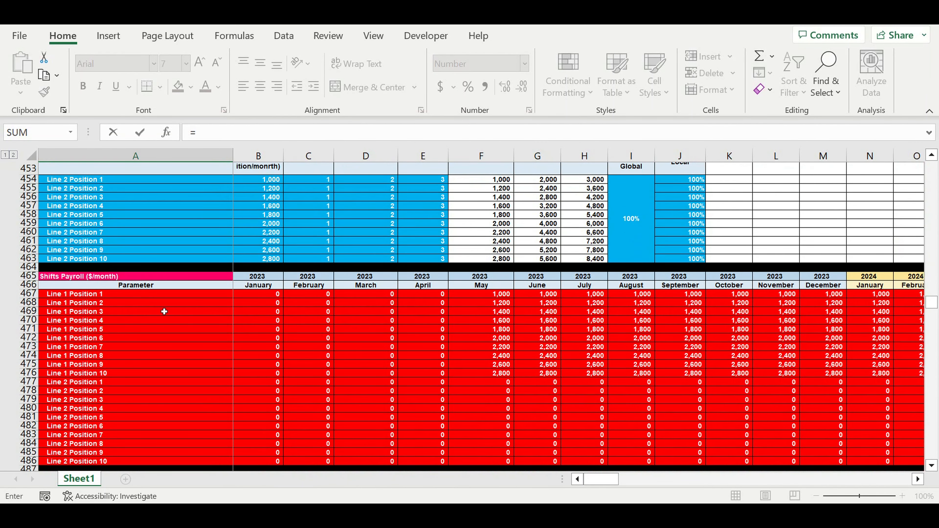
scroll(110, 308, down, 3)
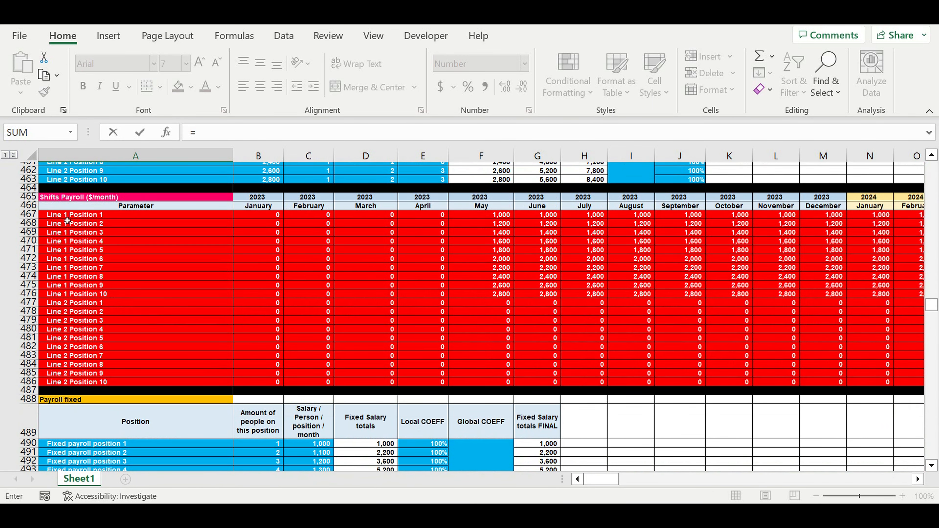
scroll(116, 238, up, 4)
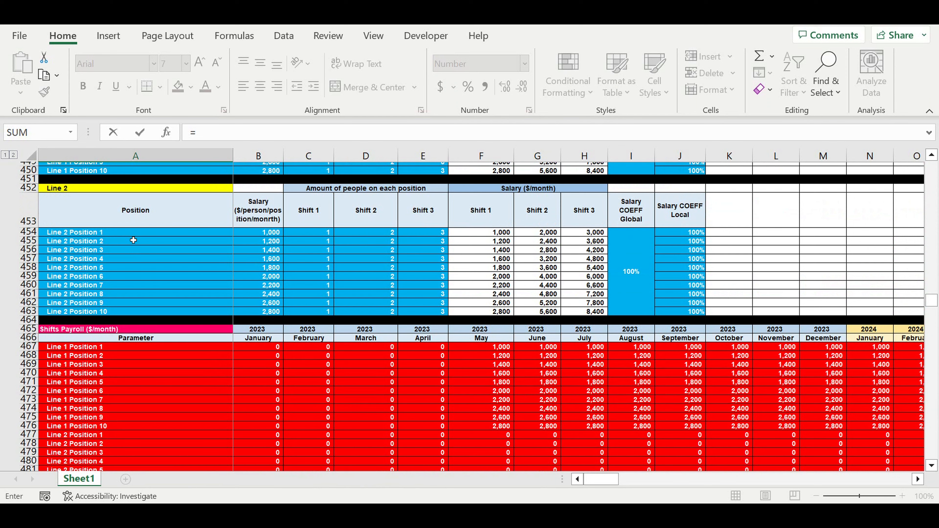
scroll(130, 264, down, 2)
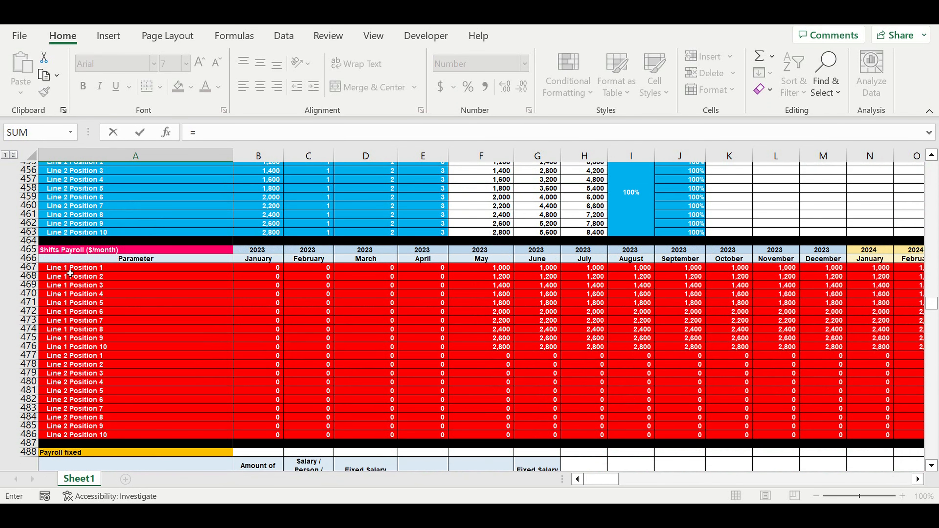
click(65, 270)
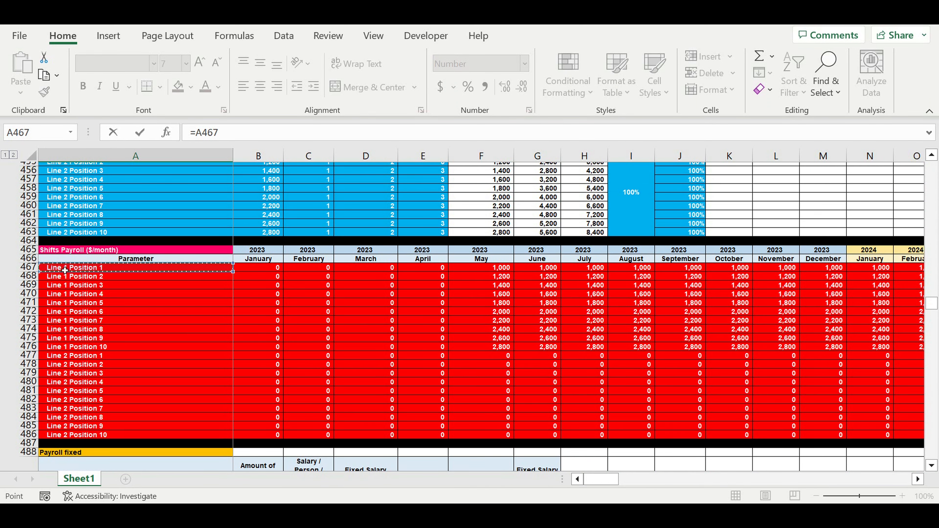
scroll(100, 277, down, 3)
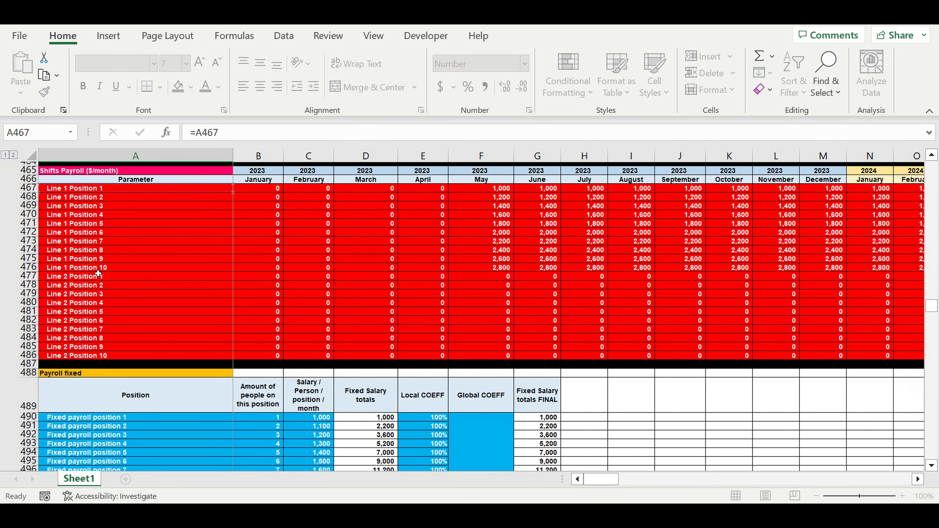
key(Return)
Fill the label link from A3911 down to A3931 to list all Line 1 and Line 2 positions, and select the last position label in A3930.
scroll(185, 281, down, 9)
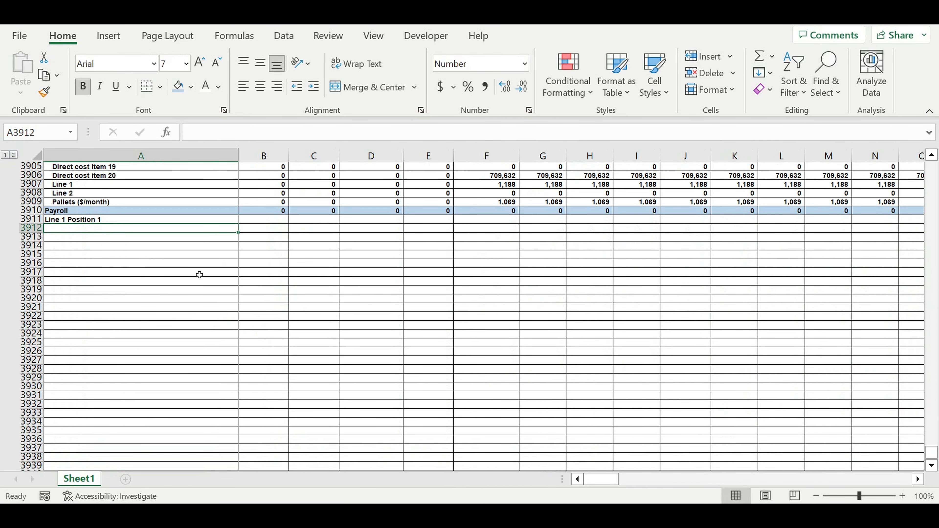
click(215, 222)
drag(239, 222, 207, 394)
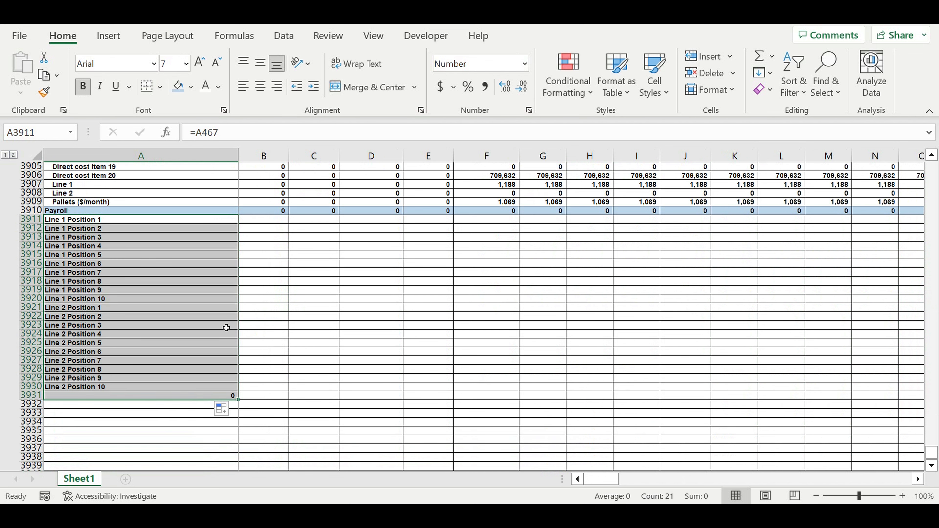
scroll(249, 335, down, 2)
click(108, 335)
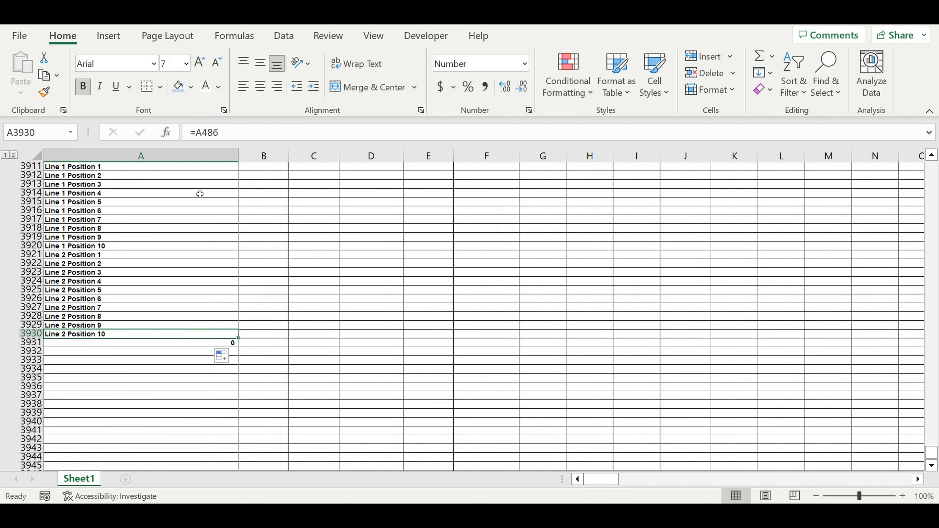
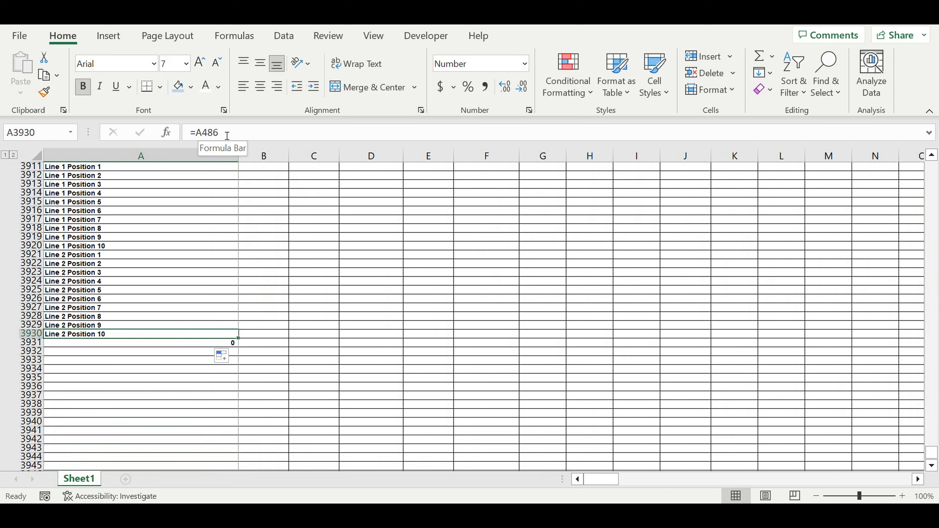
Link A3931, below the last Line 2 position, to the Fixed payroll position 1 label in A508 of the monthly Payroll fixed section.
click(100, 344)
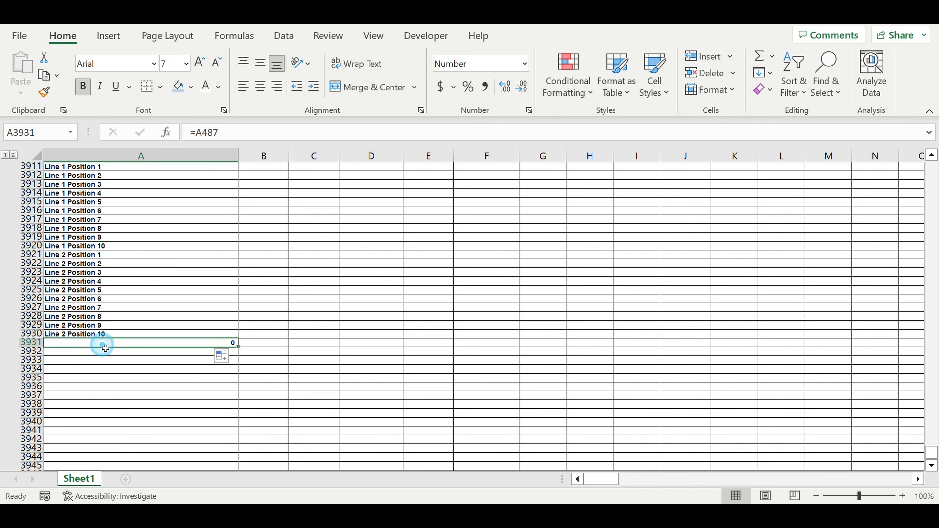
text(=)
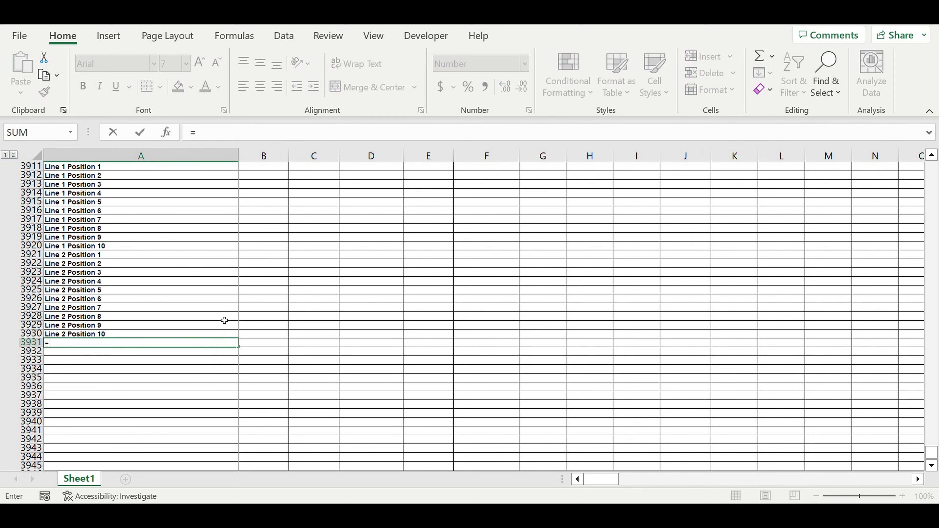
scroll(237, 281, up, 20)
scroll(918, 289, up, 5)
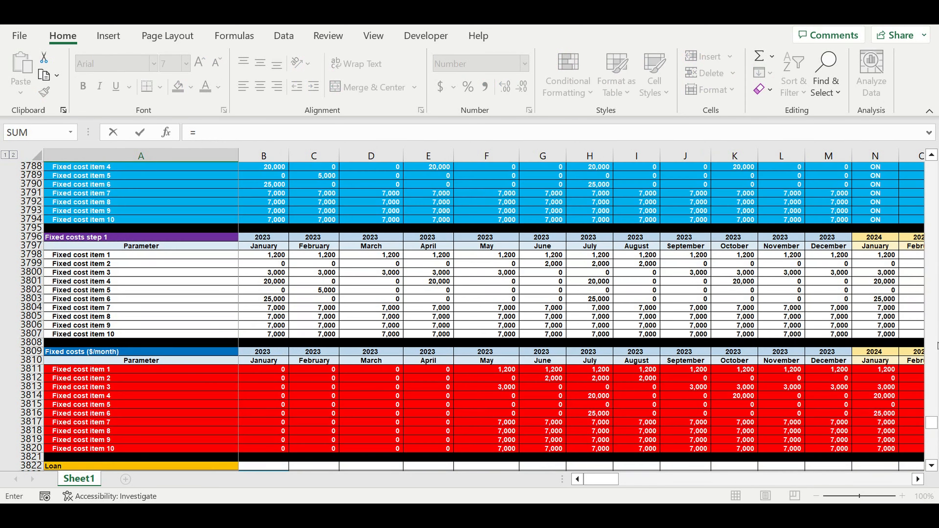
drag(931, 424, 907, 322)
scroll(205, 383, down, 4)
scroll(205, 384, up, 9)
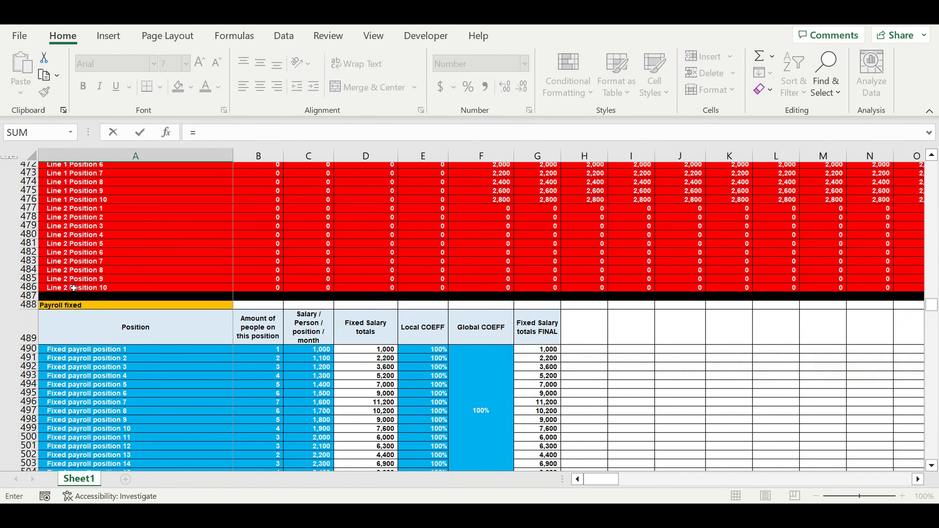
scroll(86, 289, up, 4)
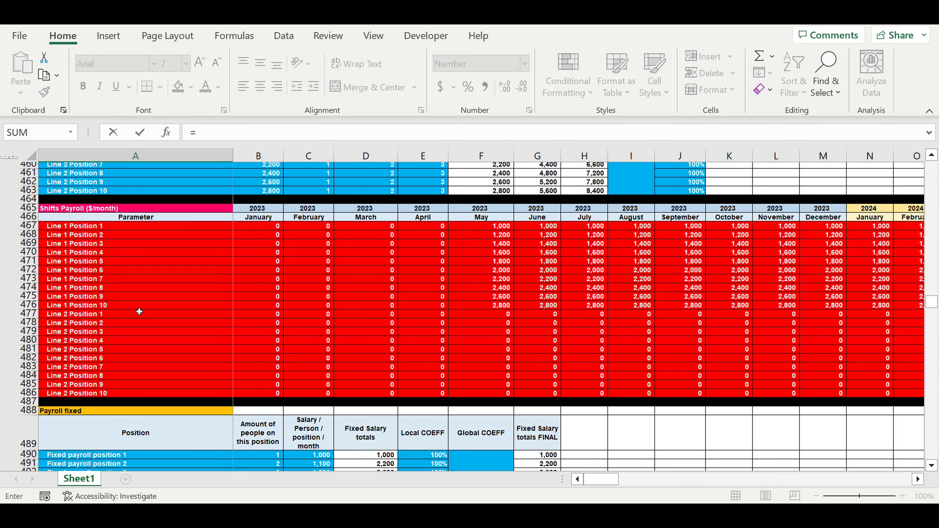
scroll(139, 312, down, 9)
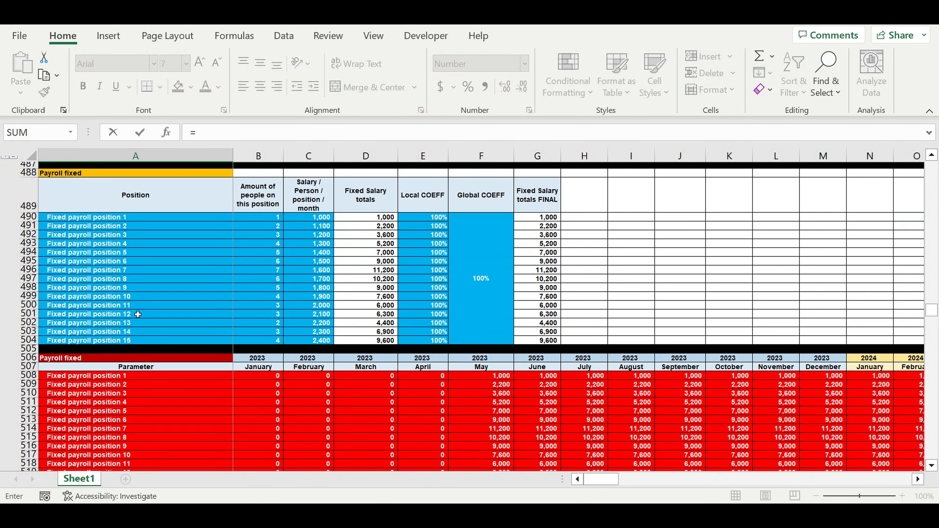
scroll(138, 314, down, 3)
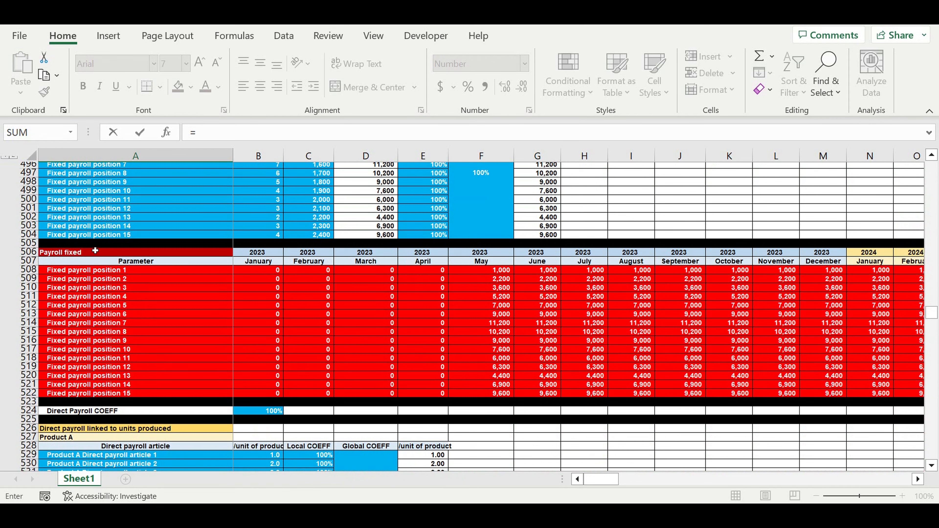
scroll(147, 269, up, 9)
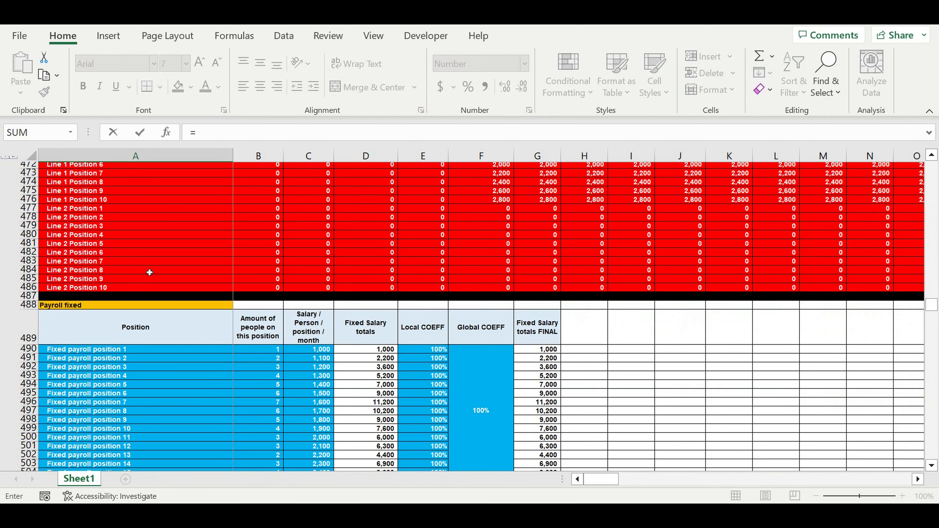
scroll(149, 272, up, 9)
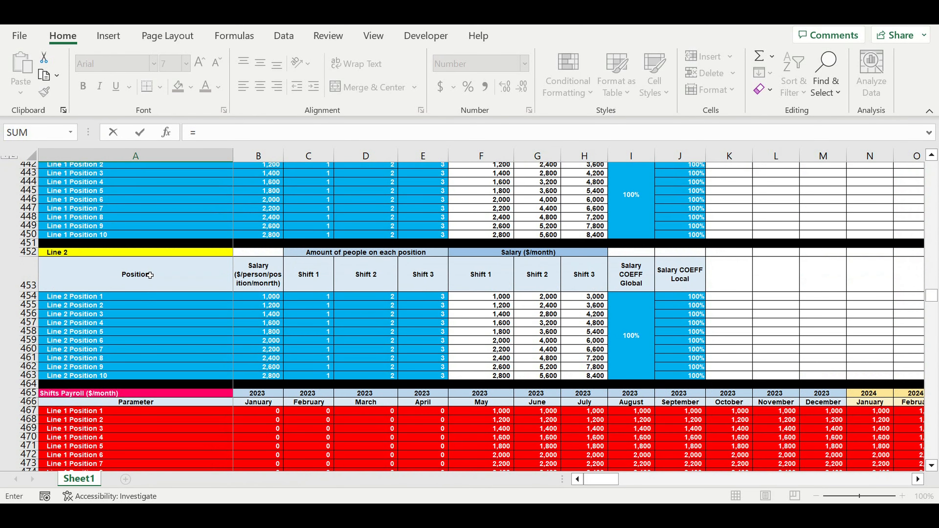
scroll(150, 275, up, 3)
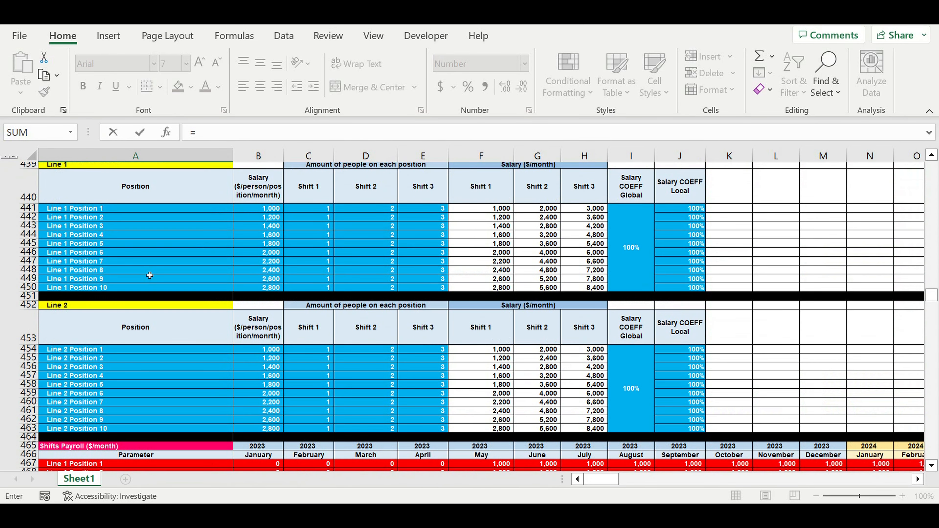
scroll(150, 276, down, 7)
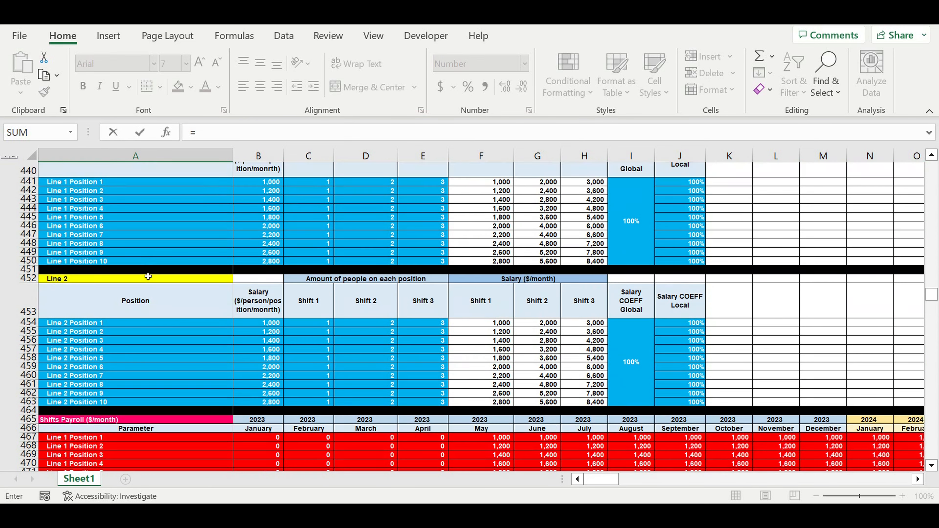
scroll(148, 288, down, 1)
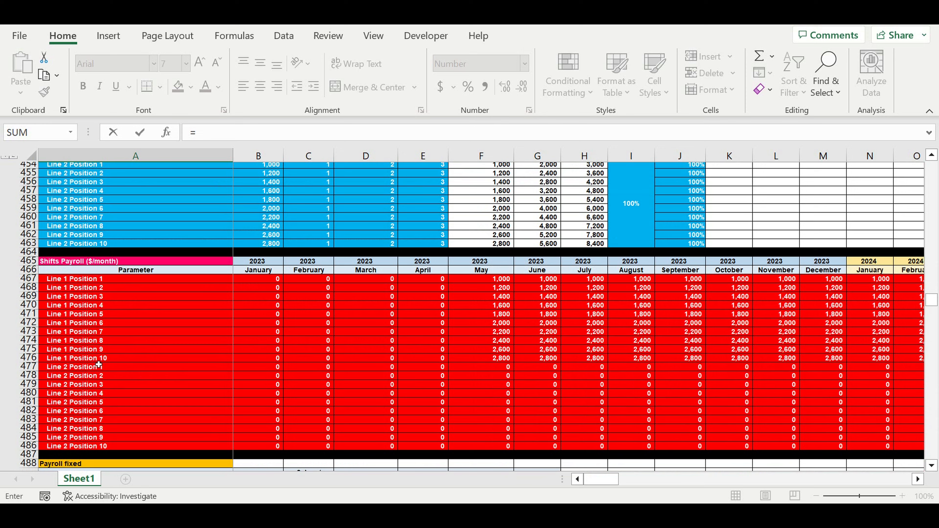
scroll(141, 350, down, 4)
scroll(142, 349, down, 4)
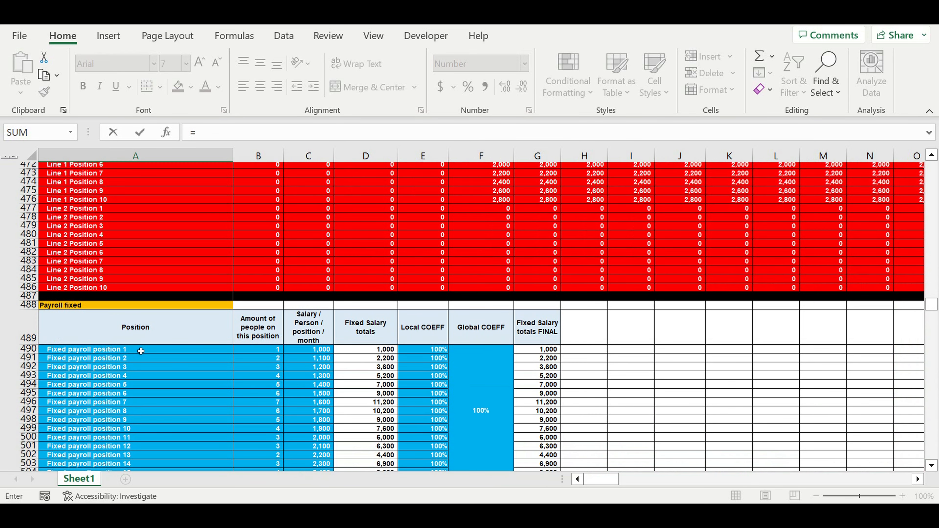
scroll(95, 275, down, 5)
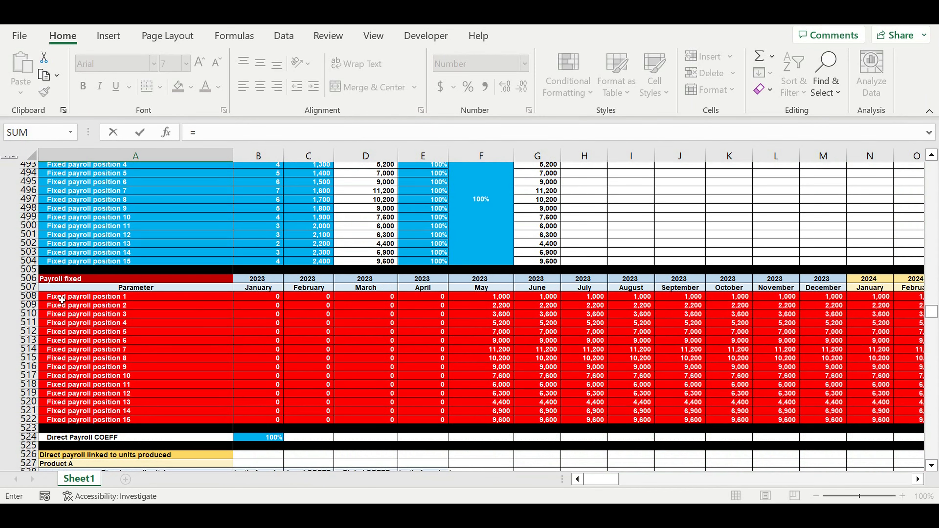
click(61, 300)
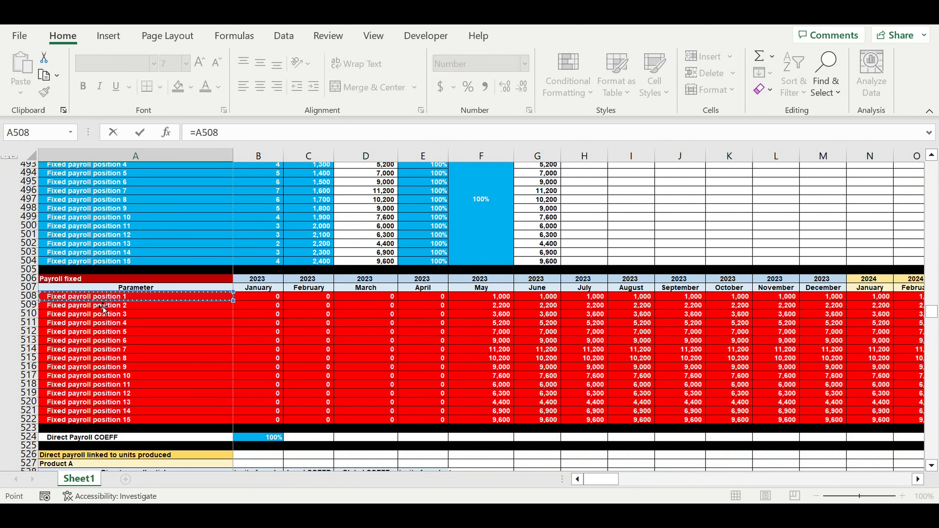
key(Return)
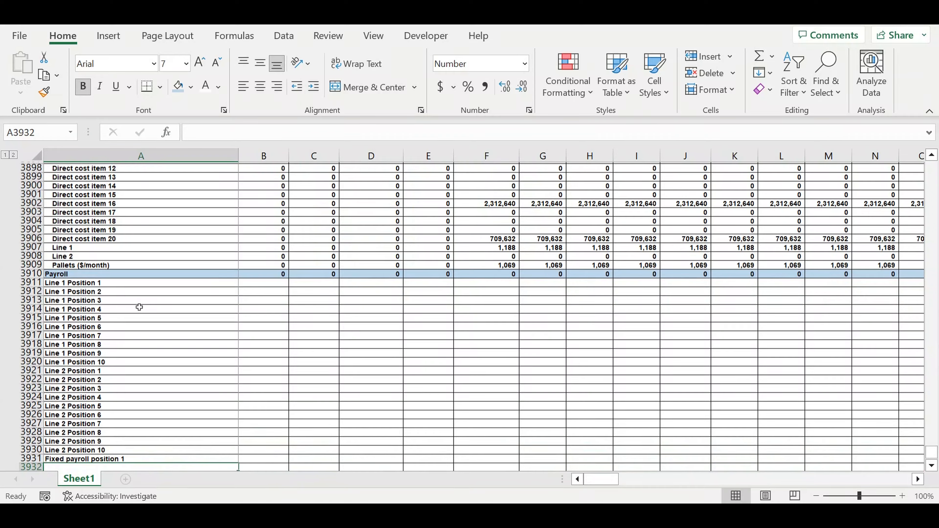
Fill the label link from A3931 down to A3946 to list all 15 fixed payroll positions.
scroll(172, 315, down, 4)
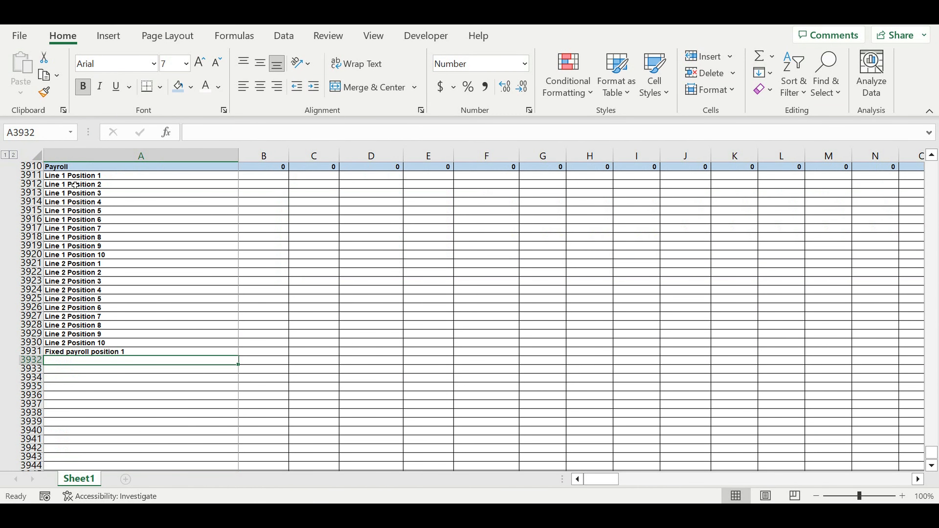
drag(74, 175, 85, 343)
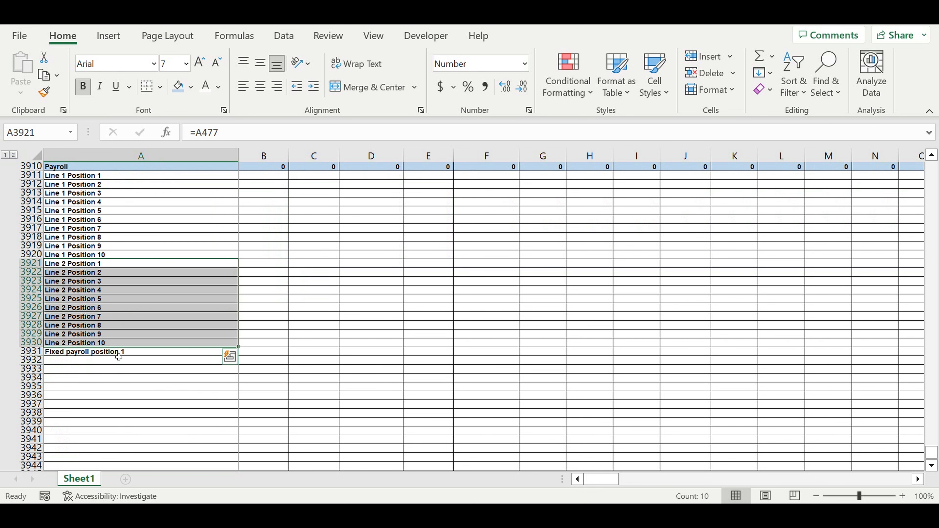
click(118, 354)
scroll(249, 326, down, 3)
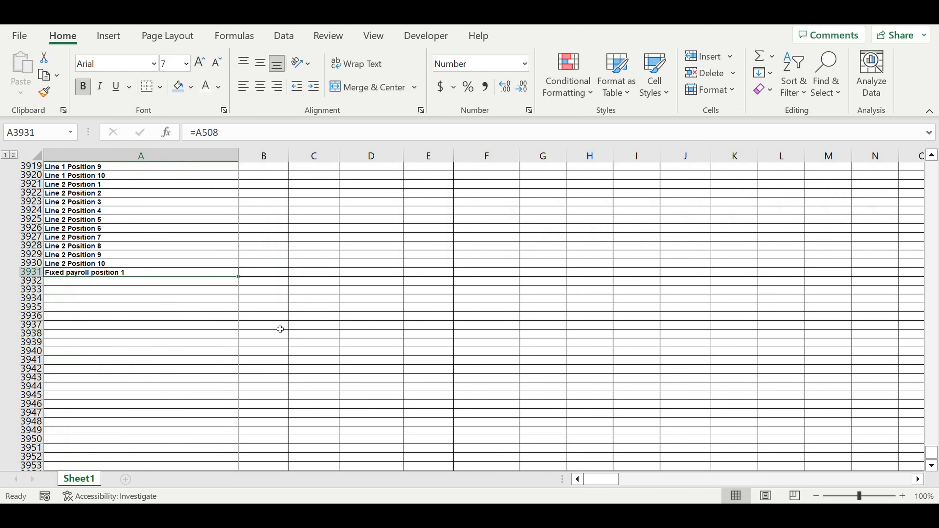
drag(242, 279, 233, 408)
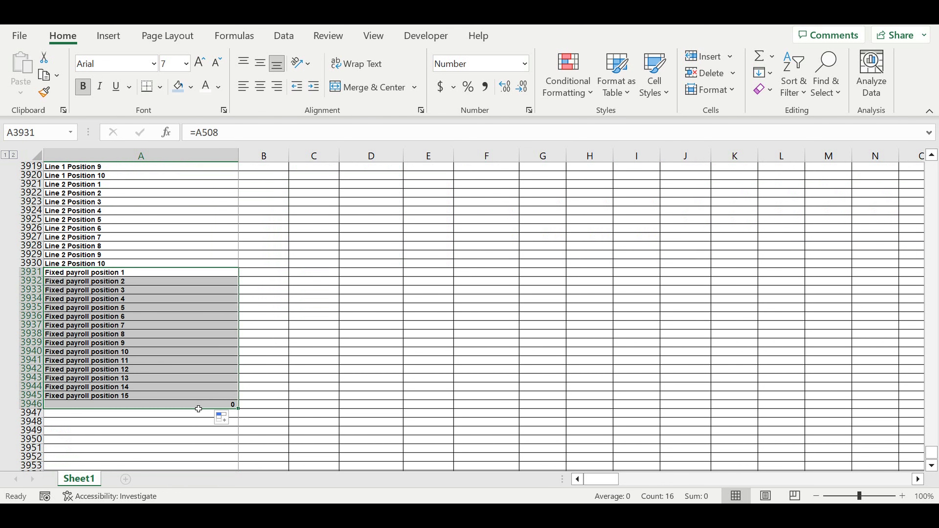
Link A3946, below the last fixed payroll position, to the Product A Direct payroll article 1 label in A555 of the monthly Direct payroll costs section.
click(198, 408)
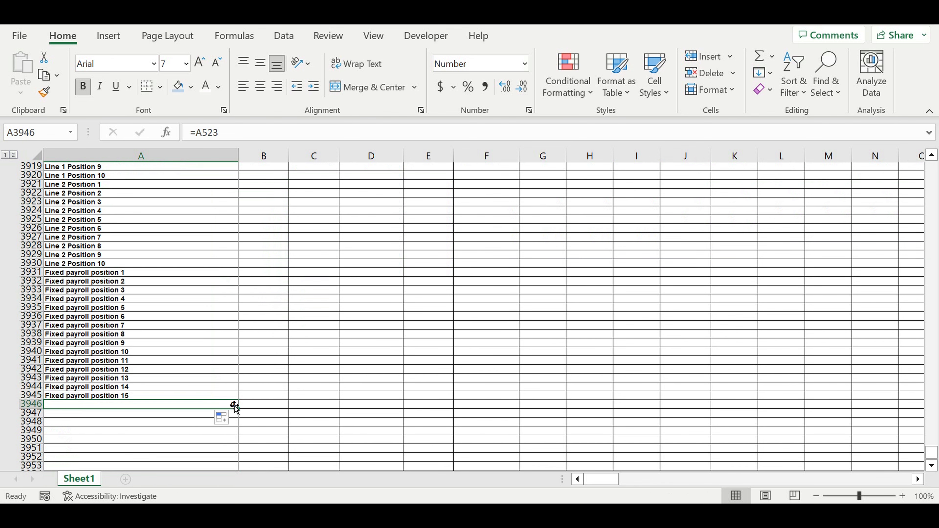
text(=)
scroll(313, 346, up, 11)
scroll(312, 347, up, 20)
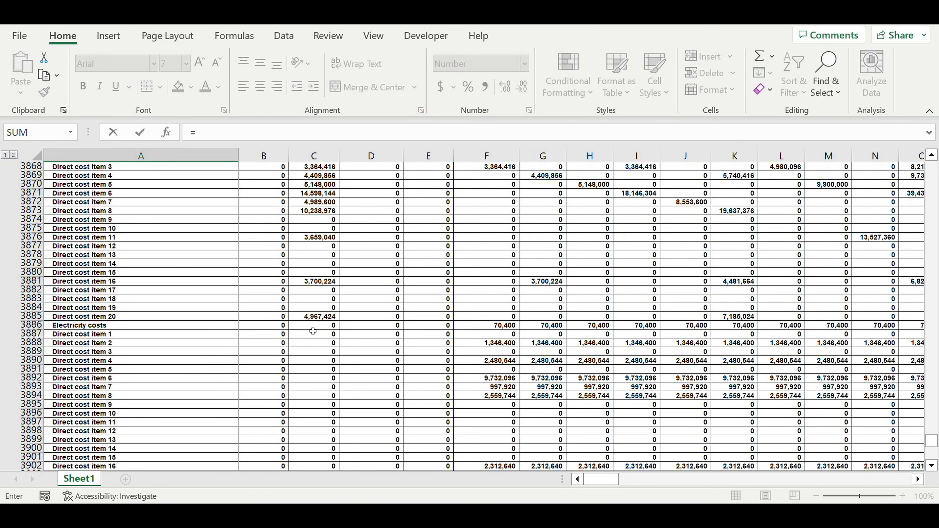
scroll(325, 299, up, 20)
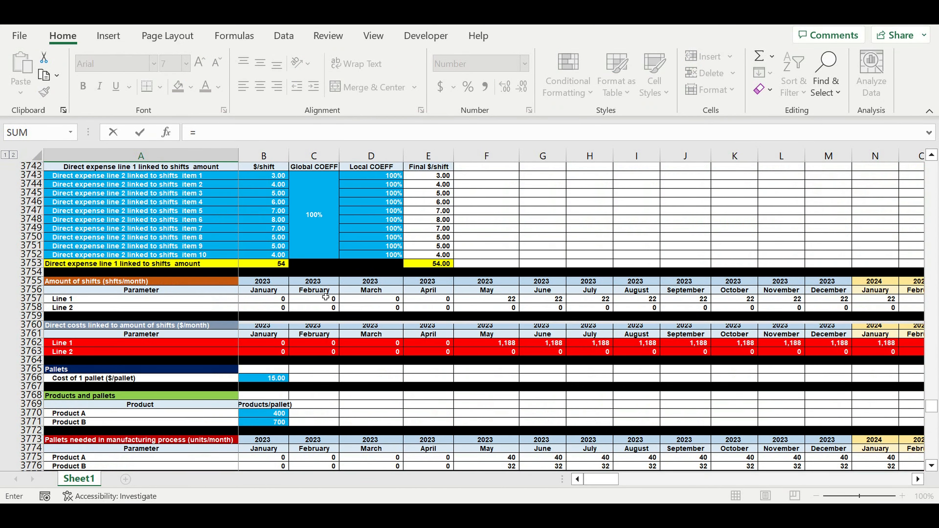
scroll(326, 298, up, 20)
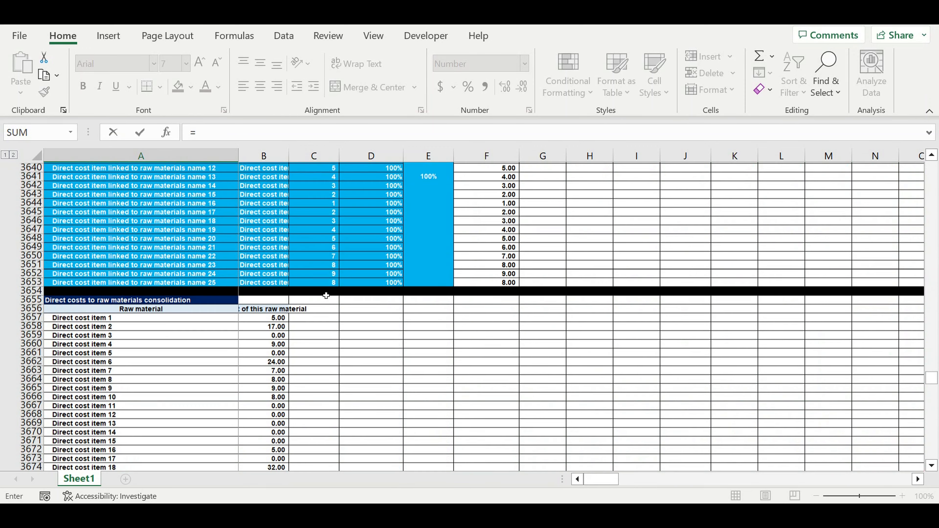
scroll(327, 291, up, 20)
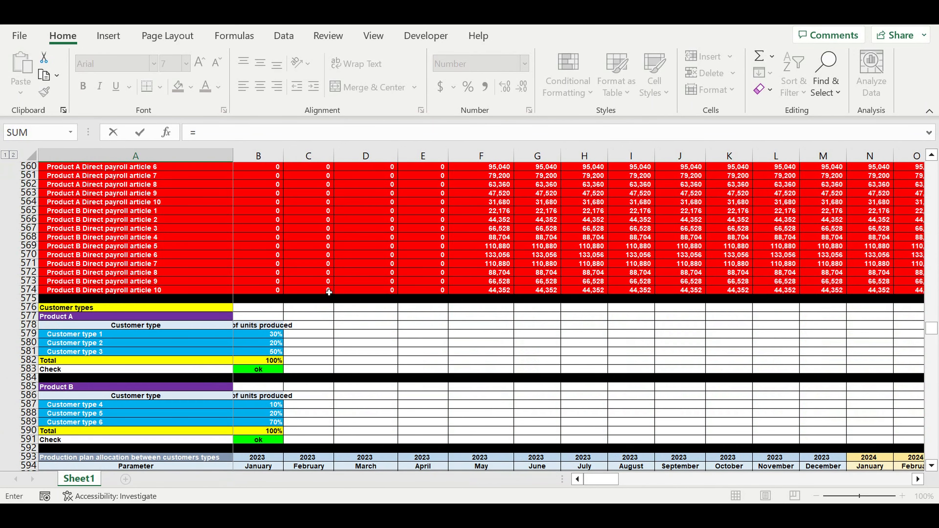
scroll(329, 290, up, 6)
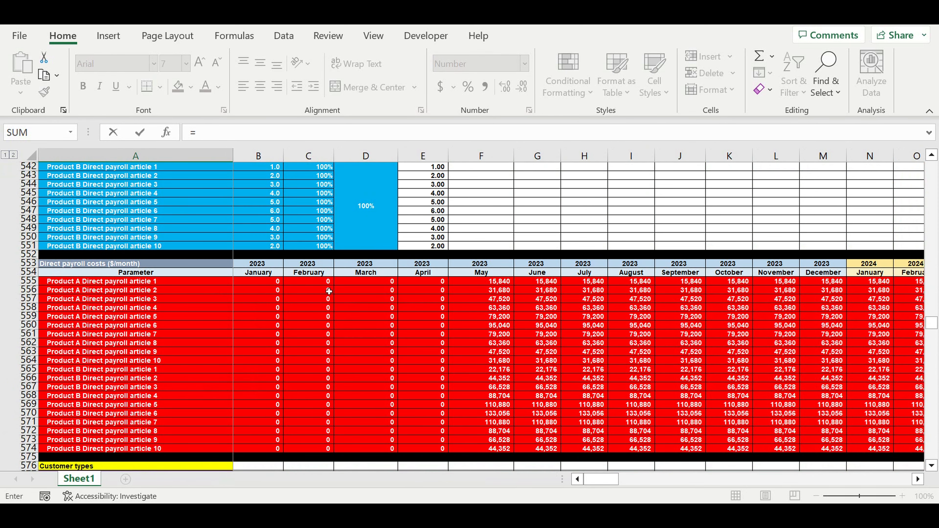
scroll(329, 292, up, 16)
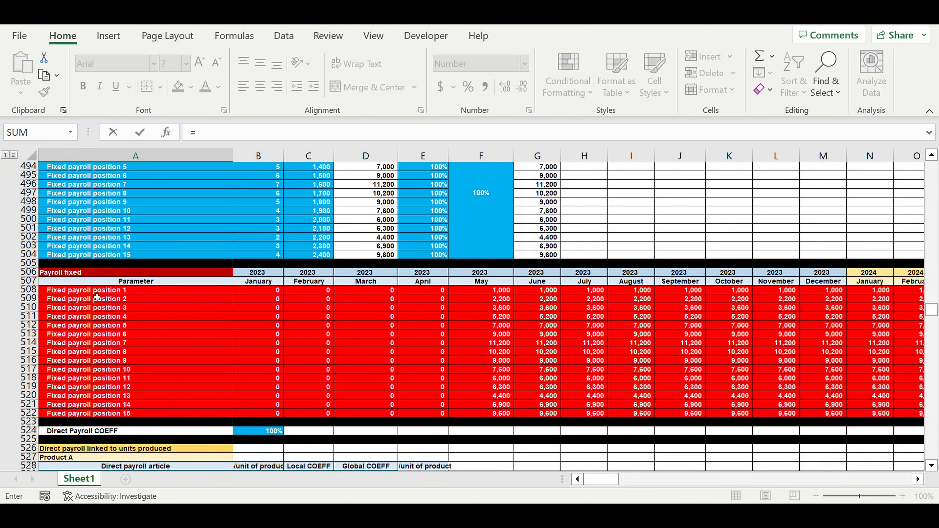
scroll(97, 297, down, 14)
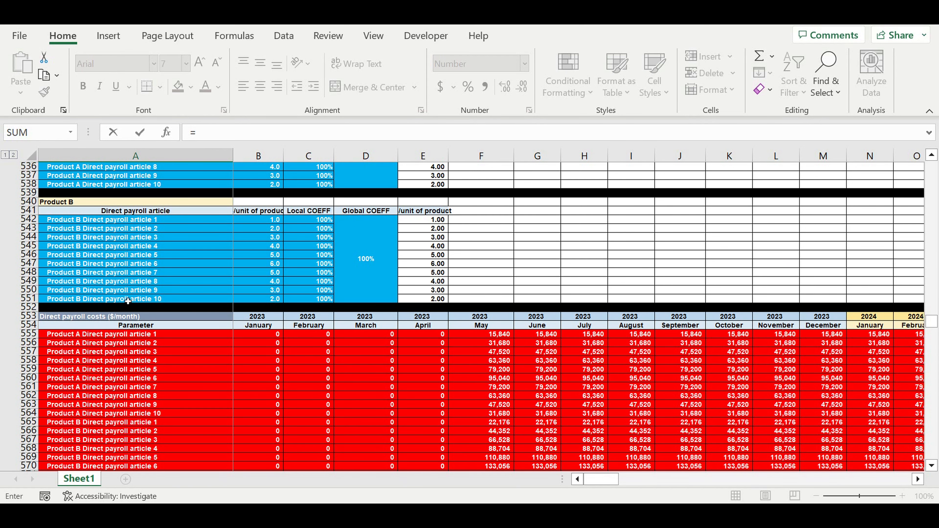
scroll(128, 301, up, 2)
scroll(125, 297, up, 1)
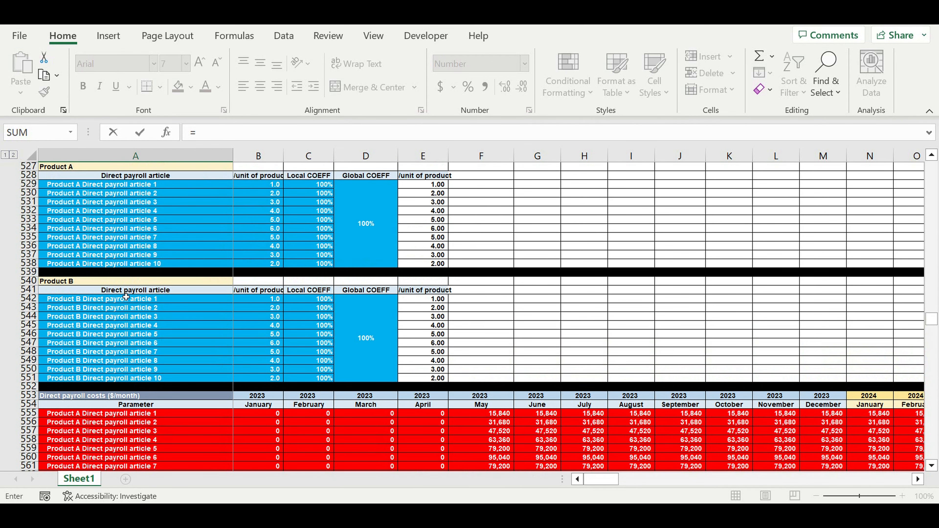
scroll(110, 242, up, 1)
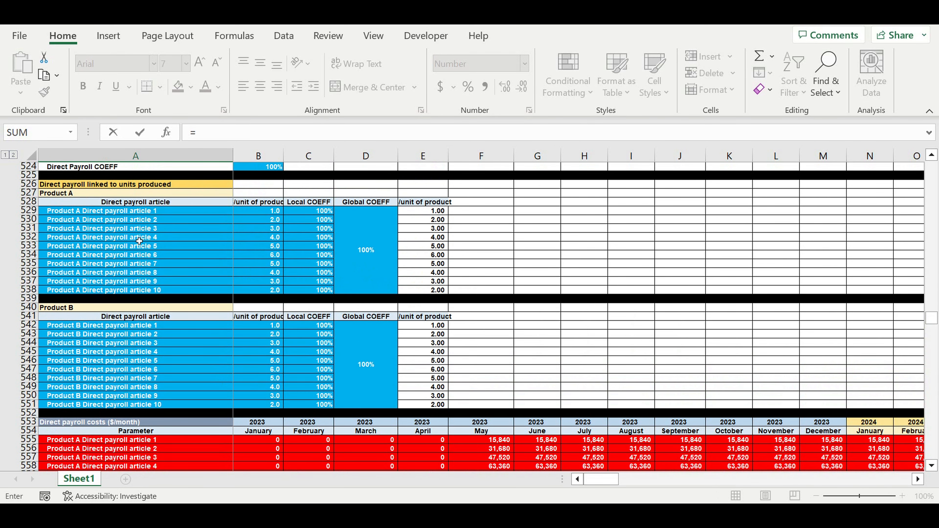
scroll(139, 241, down, 7)
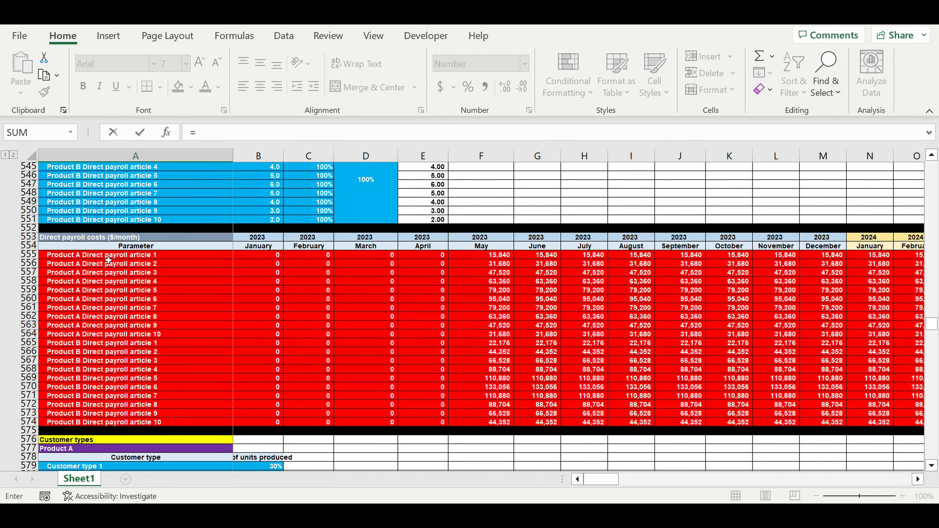
click(85, 259)
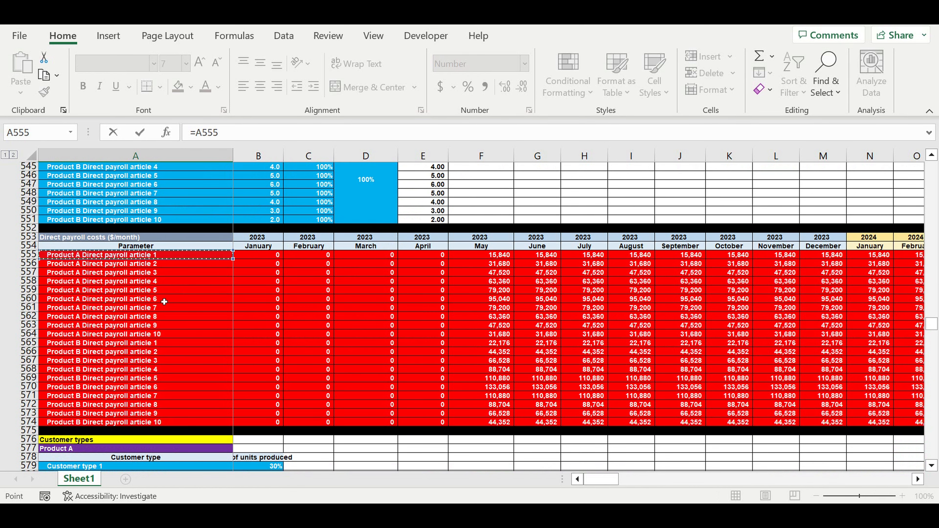
scroll(206, 345, down, 4)
scroll(206, 342, up, 2)
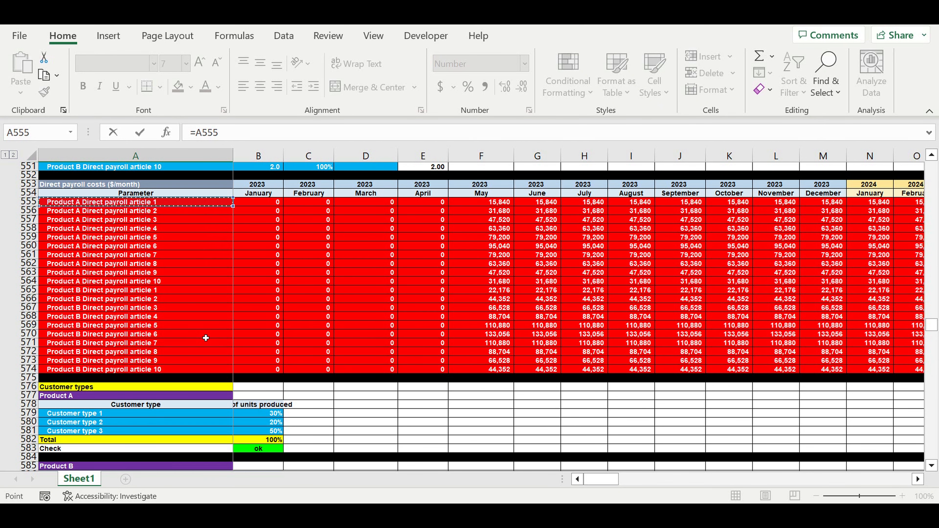
scroll(204, 339, down, 6)
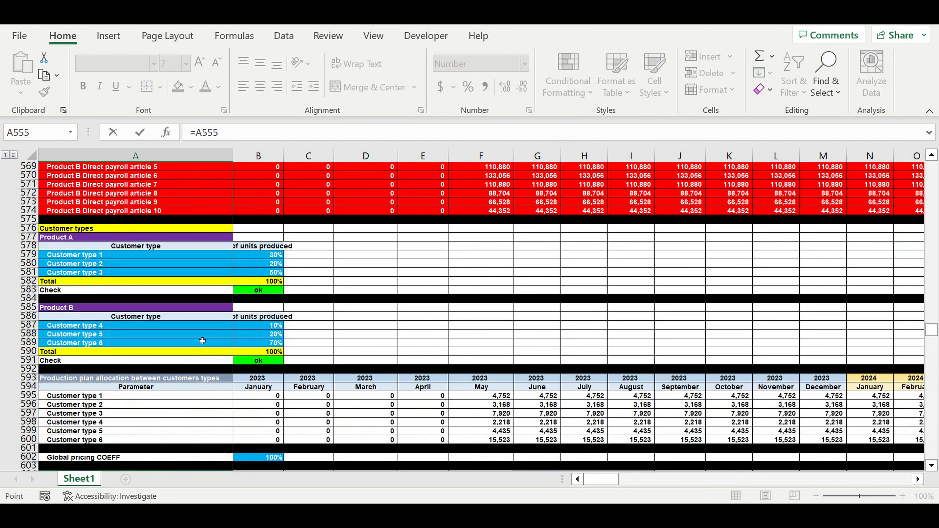
scroll(202, 341, down, 18)
scroll(200, 340, down, 20)
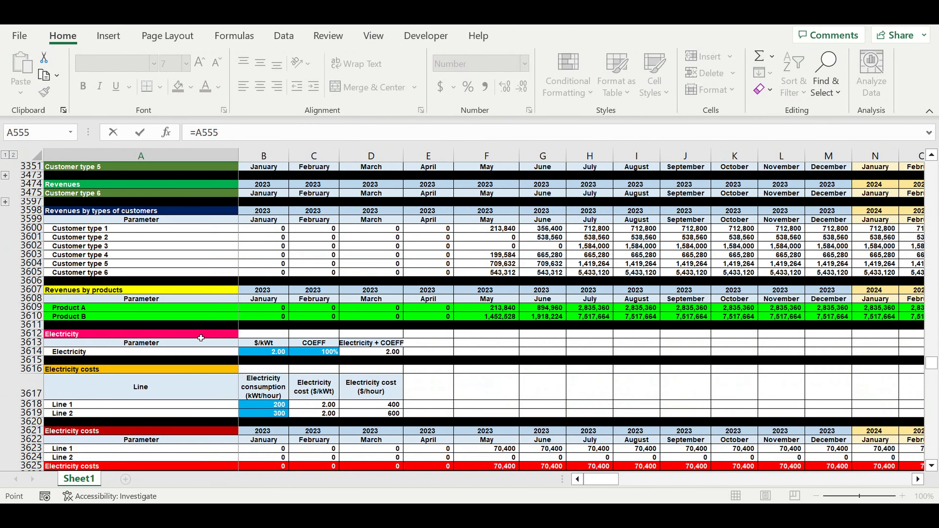
scroll(201, 338, down, 6)
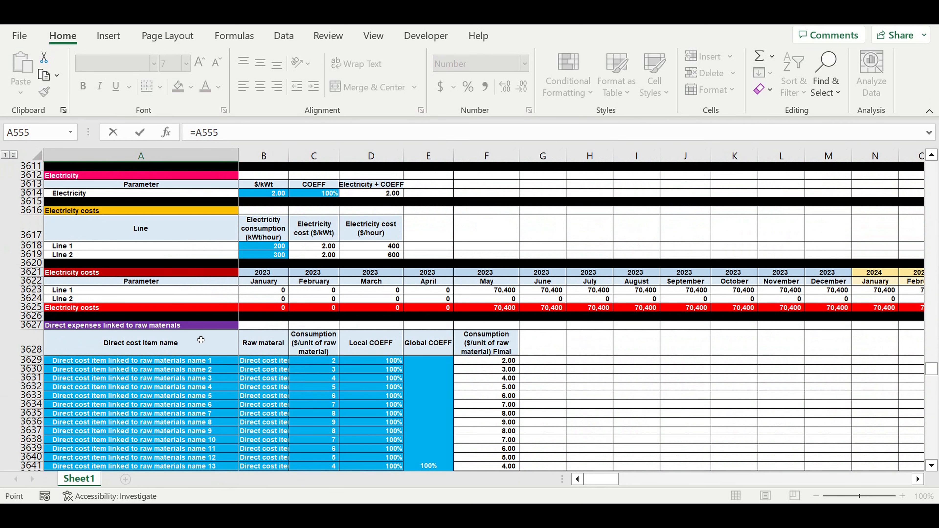
scroll(200, 340, down, 10)
scroll(198, 340, down, 12)
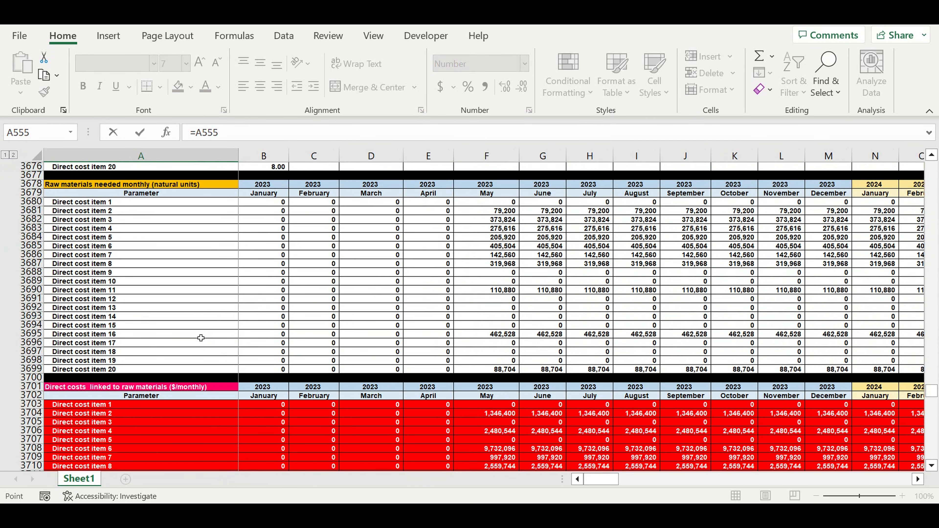
scroll(201, 338, down, 7)
scroll(200, 336, down, 7)
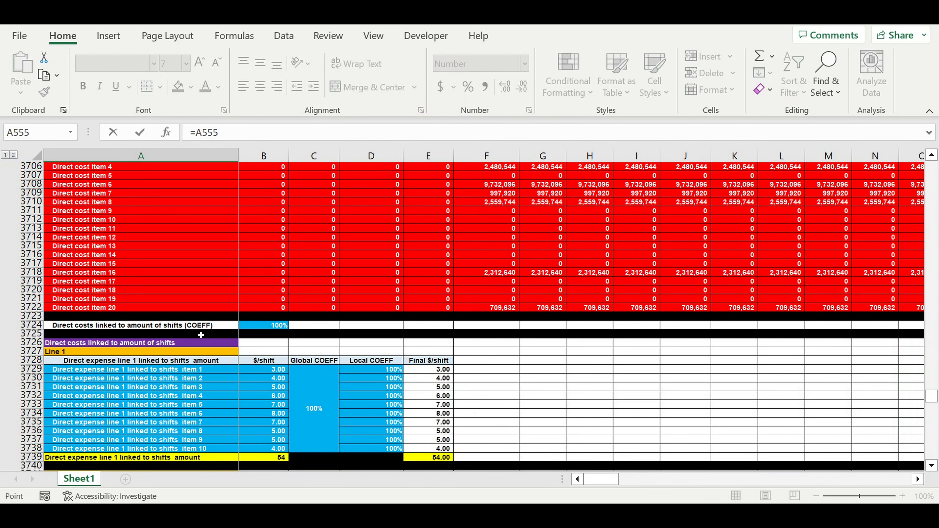
key(Escape)
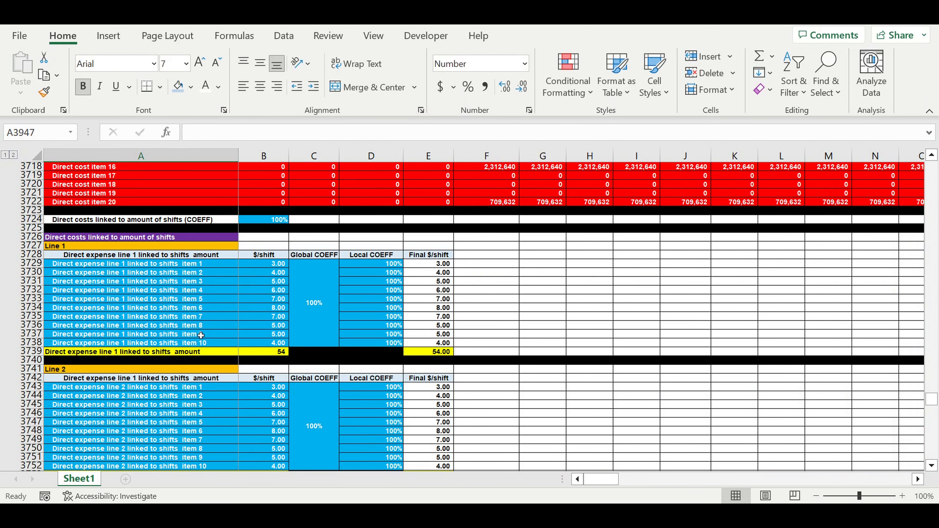
Fill the label link from A3946 down to A3970 to list all Product A and Product B direct payroll articles.
scroll(207, 333, down, 6)
scroll(185, 251, down, 4)
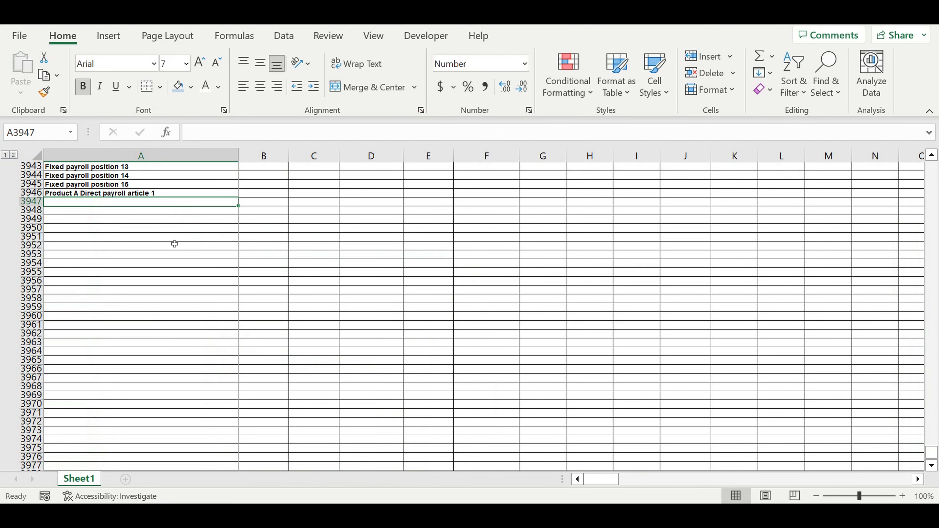
key(Up)
drag(242, 205, 232, 346)
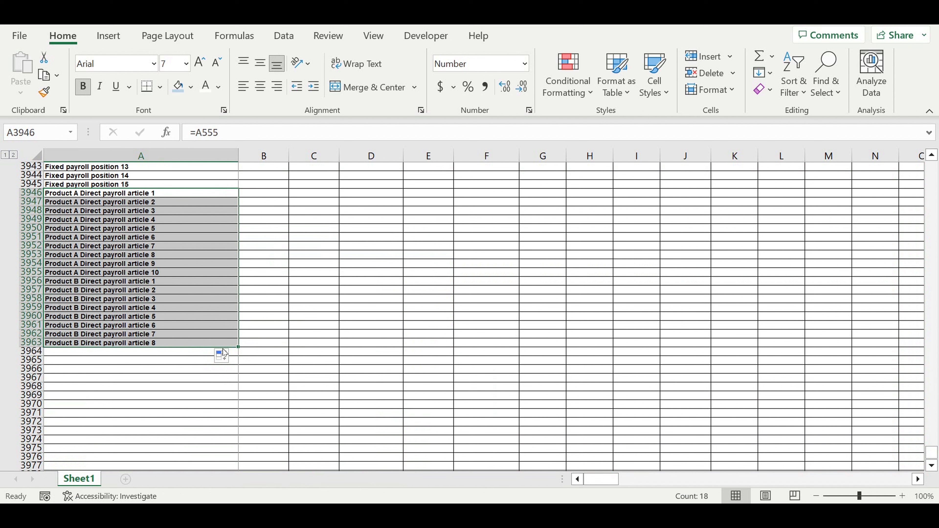
drag(237, 348, 230, 407)
Clear the surplus labels in A3966:A3970 below Product B Direct payroll article 10.
drag(99, 371, 107, 407)
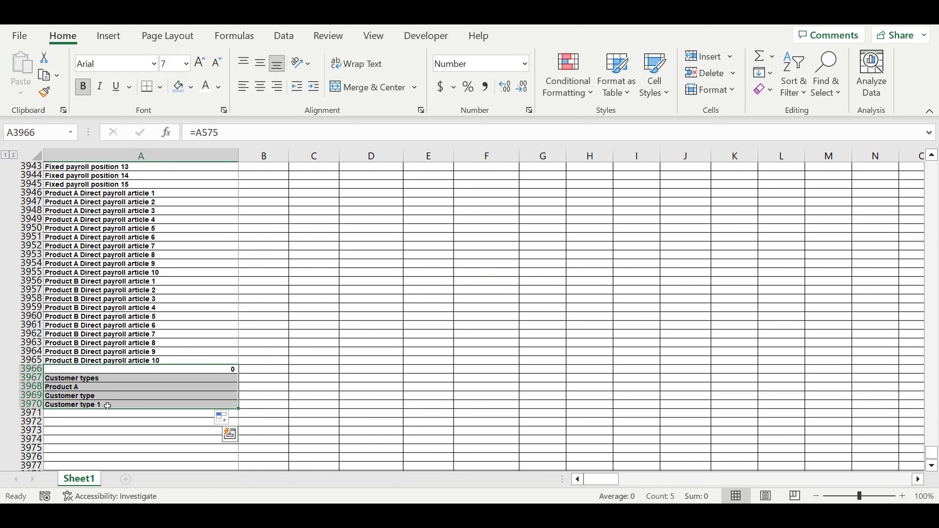
key(Delete)
click(236, 307)
Fill the payroll label links in A3911:A3965 one column across into column B to bring in the January amounts.
scroll(244, 308, up, 4)
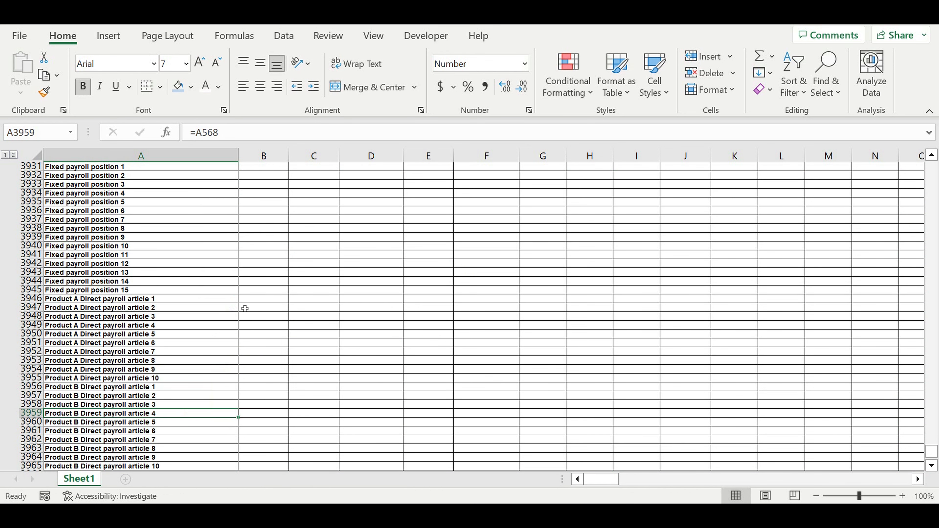
scroll(244, 311, up, 7)
scroll(236, 318, down, 3)
scroll(148, 240, up, 3)
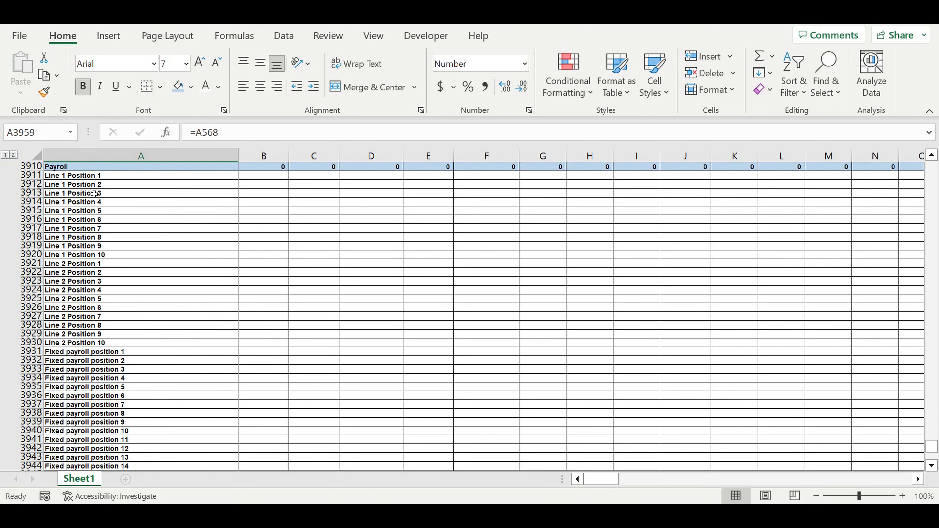
drag(99, 176, 174, 450)
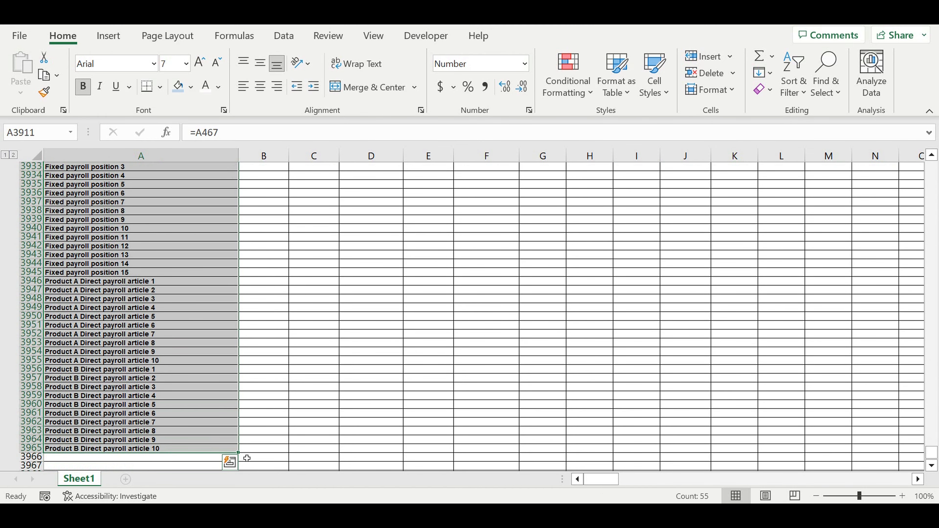
drag(241, 457, 310, 428)
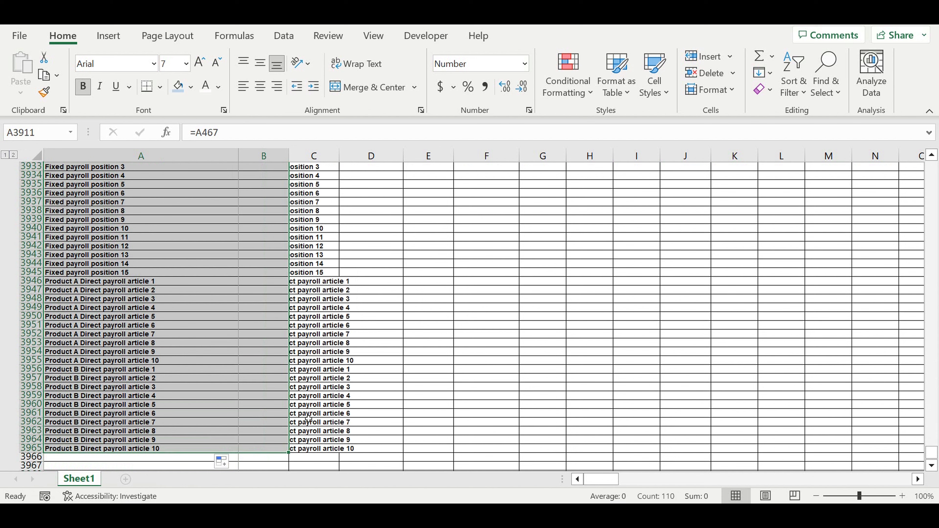
scroll(330, 387, up, 11)
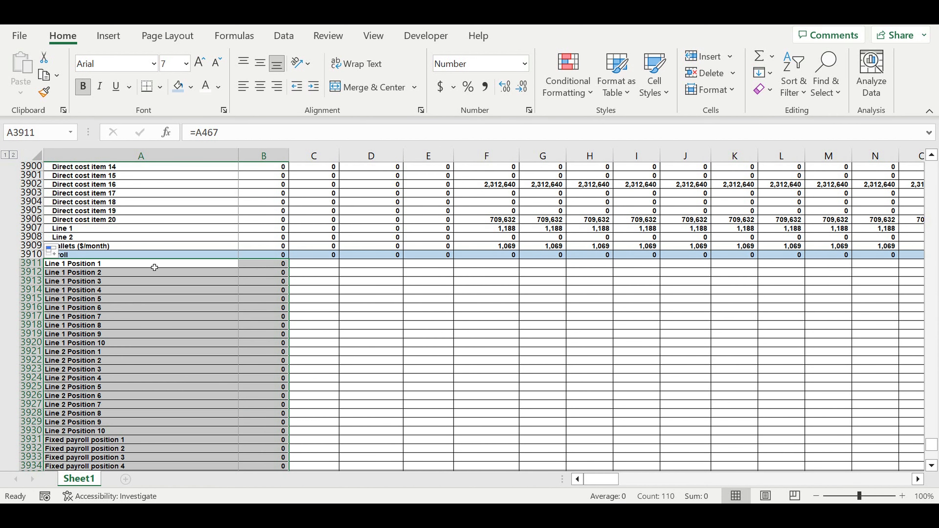
Extend the Payroll total in B3910 so it sums B3911:B3965, covering every payroll line.
click(270, 257)
click(299, 134)
scroll(377, 285, down, 5)
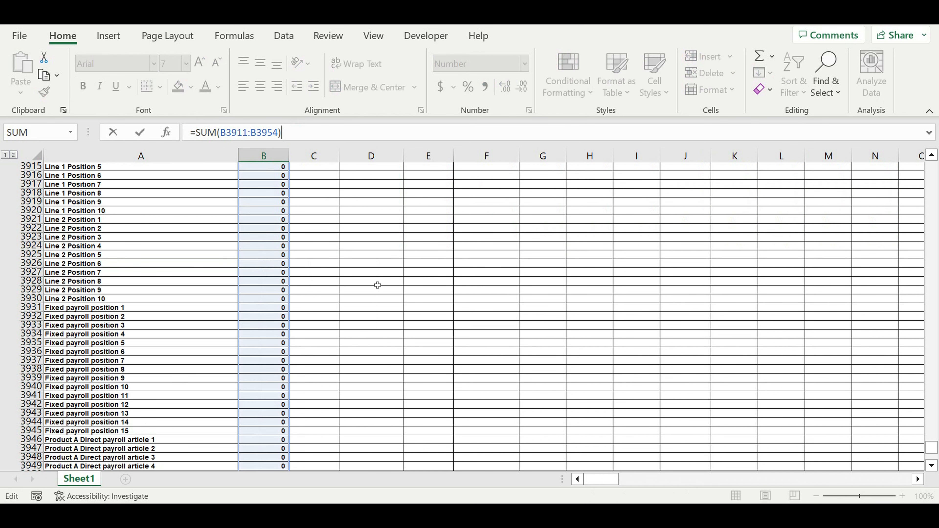
scroll(377, 285, down, 8)
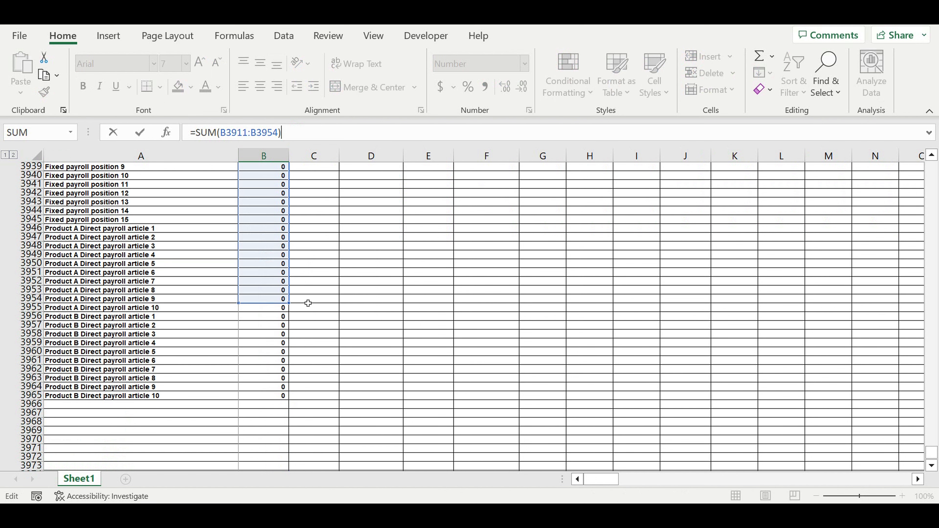
drag(288, 302, 285, 404)
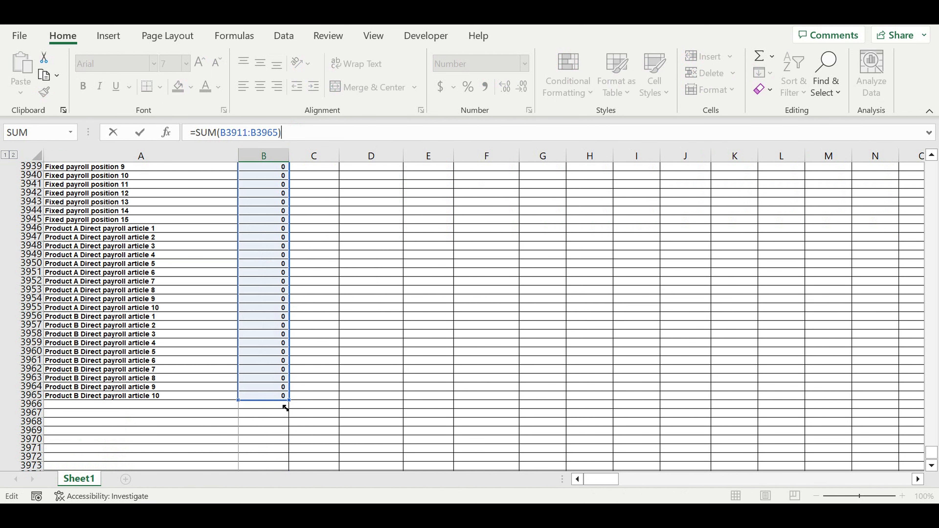
key(Return)
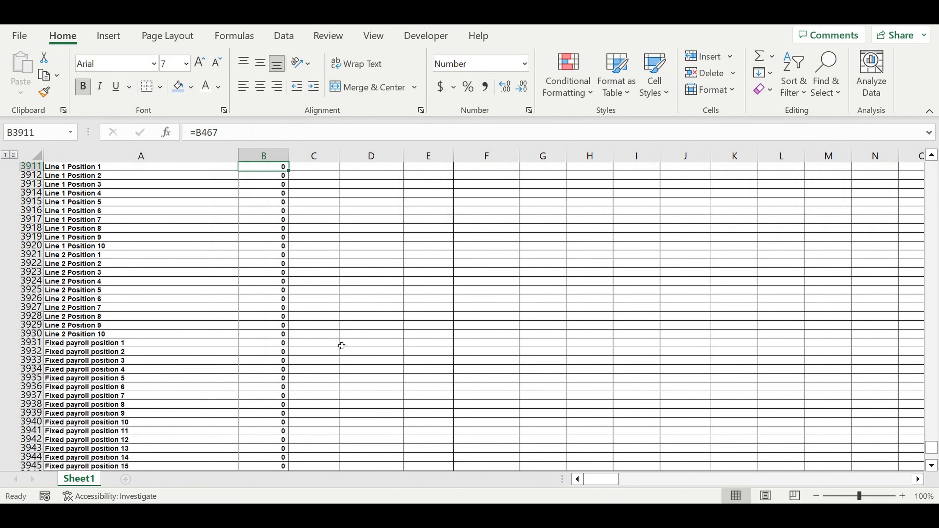
Fill the Payroll total and line formulas in B3910:B3965 across all months through column DQ.
click(271, 264)
mouse_move(263, 272)
mouse_down()
mouse_move(259, 492)
mouse_move(267, 421)
mouse_move(268, 439)
mouse_move(920, 437)
mouse_move(699, 440)
mouse_move(829, 440)
mouse_move(906, 425)
mouse_move(906, 404)
mouse_move(844, 362)
mouse_up()
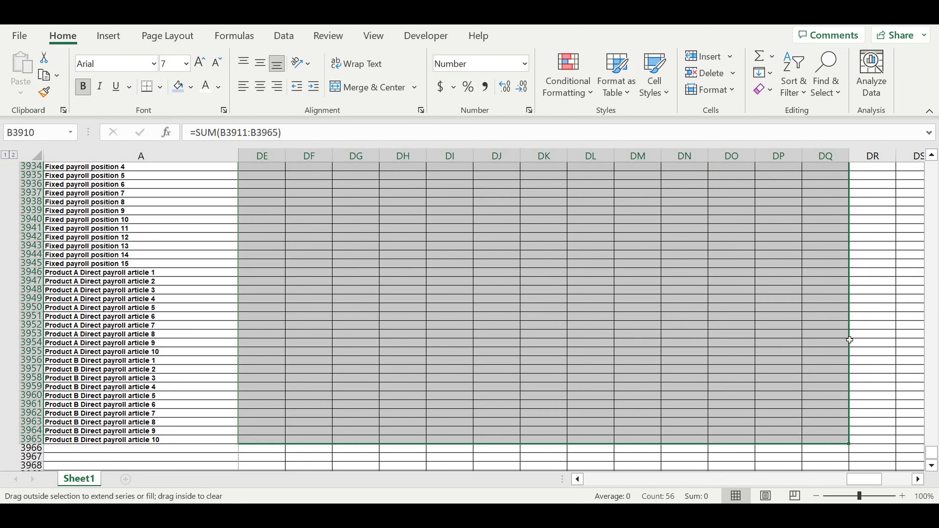
click(677, 325)
drag(863, 479, 509, 491)
scroll(144, 325, up, 11)
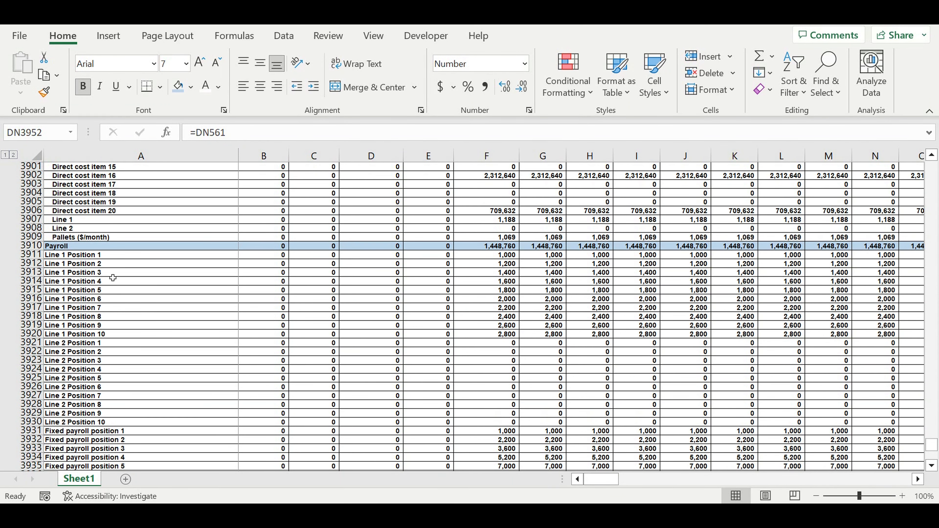
Indent the payroll line labels in A3911:A3965 beneath the Payroll heading.
drag(64, 261, 77, 447)
click(314, 86)
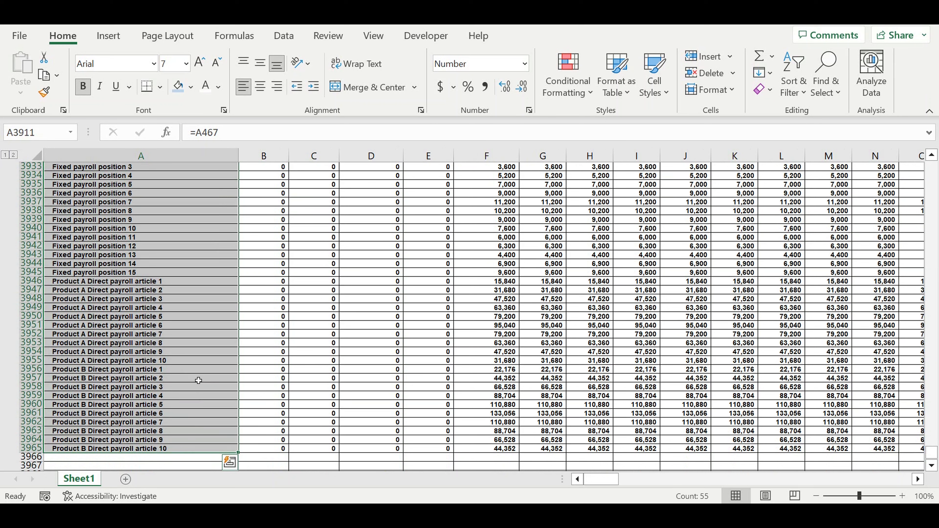
scroll(144, 266, up, 5)
click(135, 237)
scroll(119, 247, up, 7)
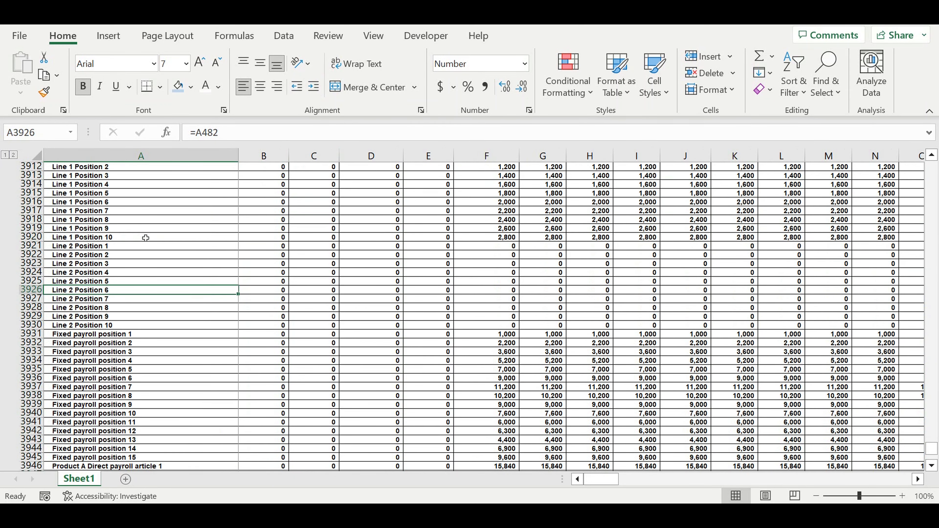
Copy the Payroll heading row 3910 to row 3966 and rename its heading "Fixed costs".
scroll(106, 255, up, 2)
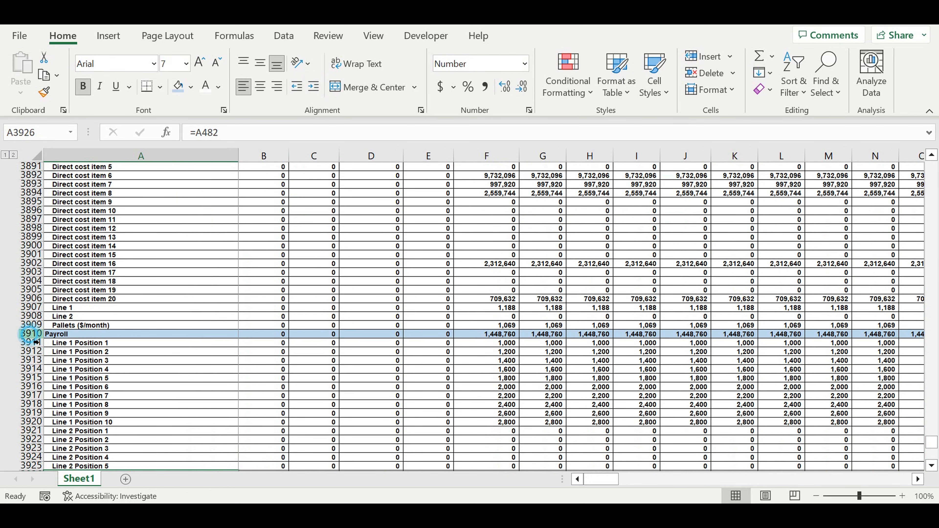
click(33, 333)
key(ctrl+c)
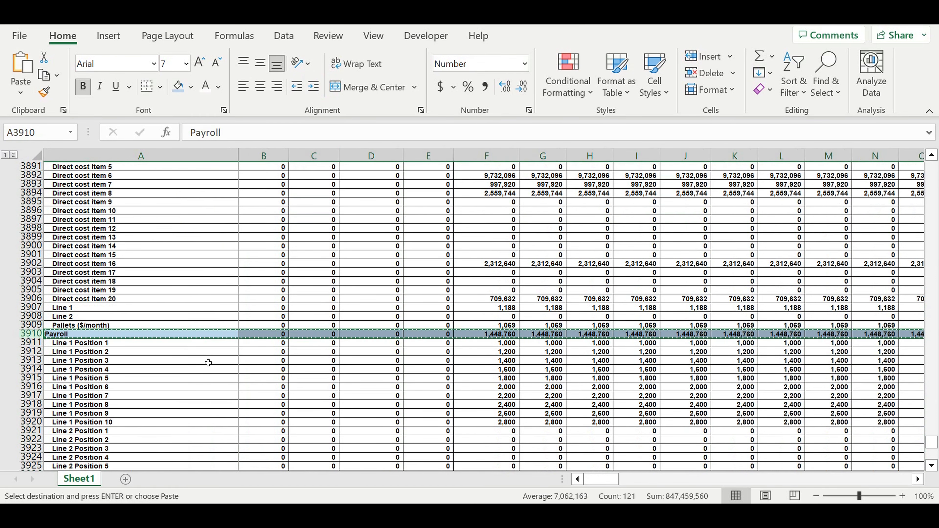
scroll(205, 360, down, 15)
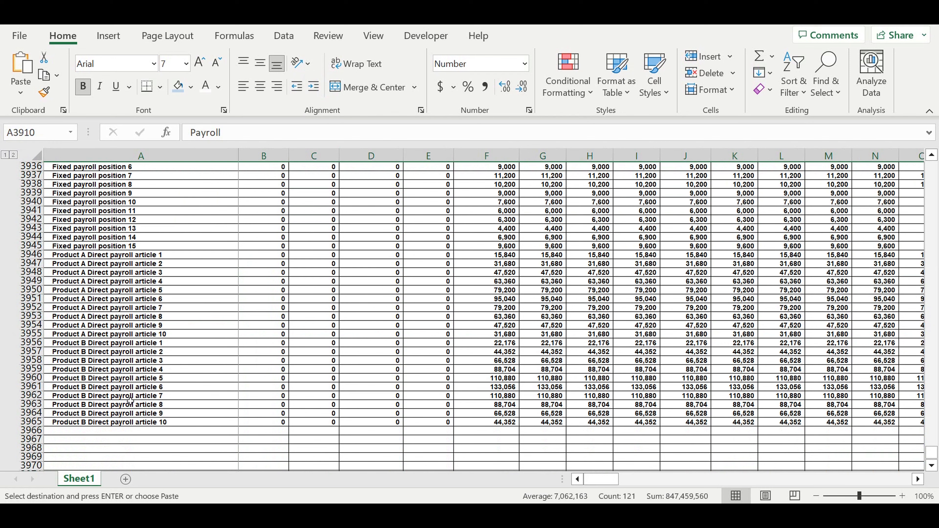
click(74, 432)
key(ctrl+v)
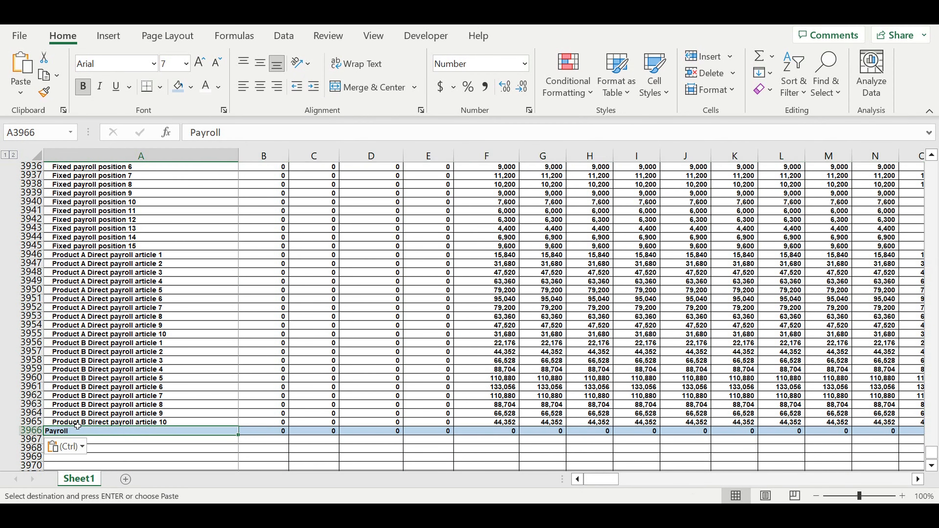
text(Fixed costs)
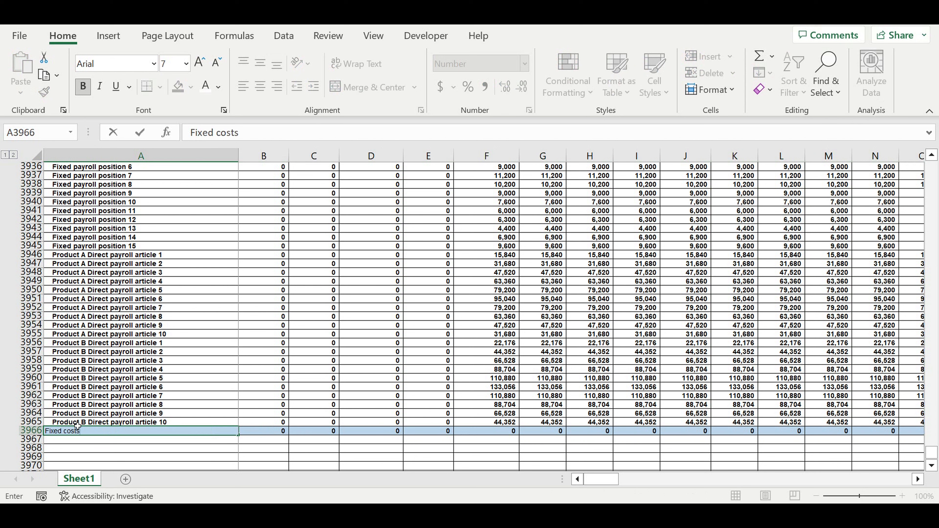
key(Return)
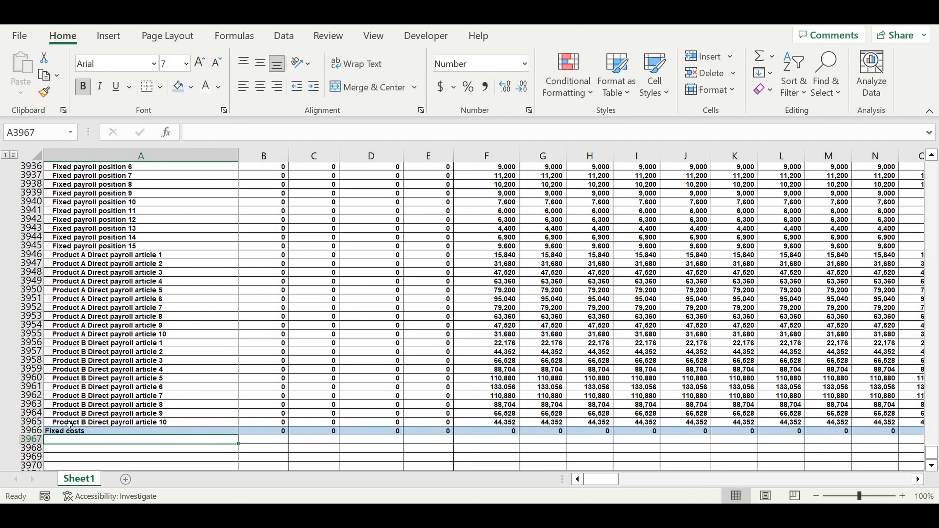
Link A3967 to the first fixed cost item label in A3811 of the Fixed costs ($/month) table and indent it.
text(=)
scroll(248, 421, up, 11)
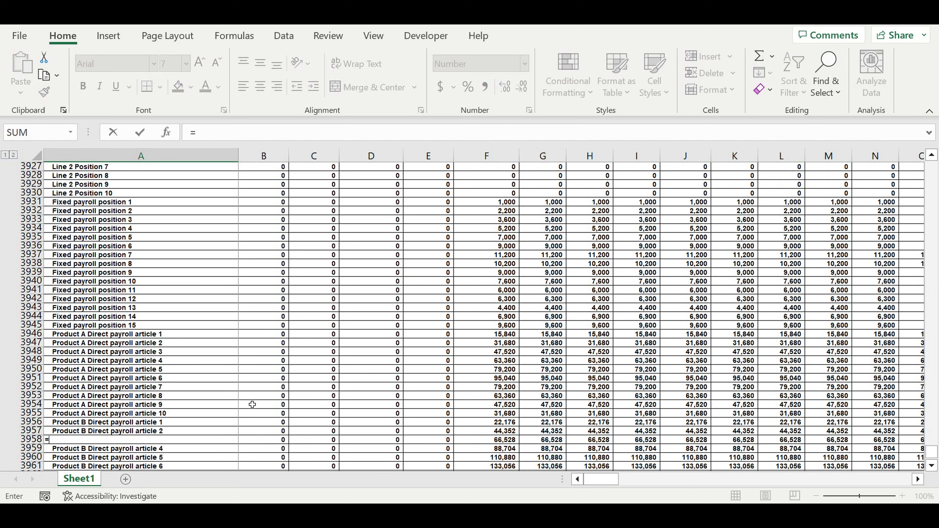
scroll(255, 393, up, 20)
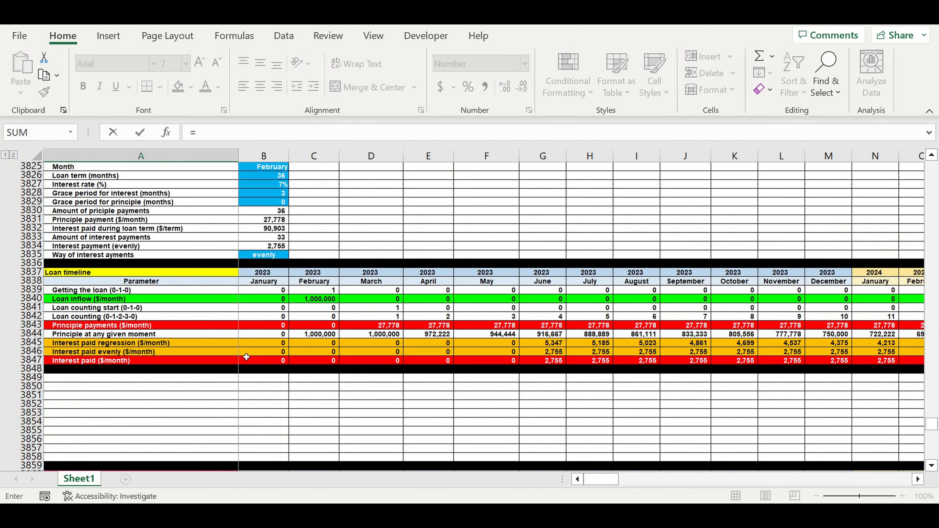
scroll(222, 377, up, 11)
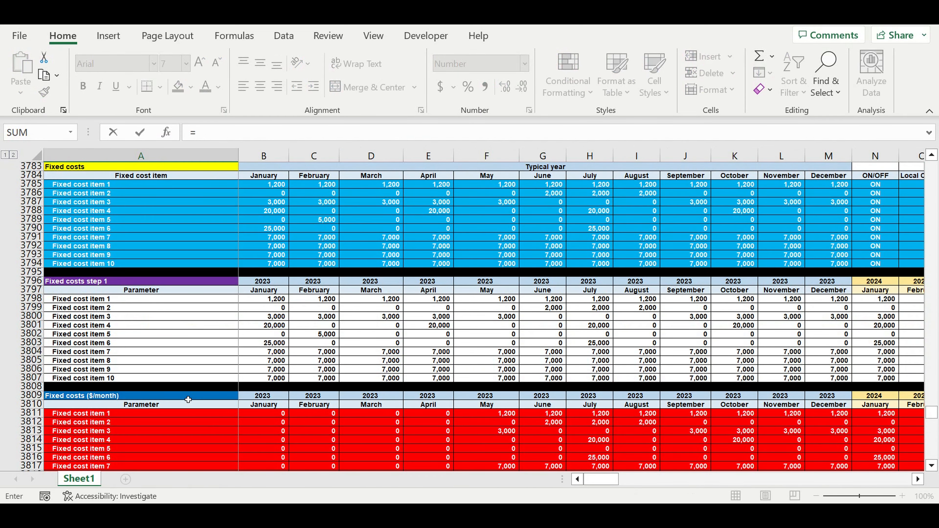
scroll(170, 400, down, 4)
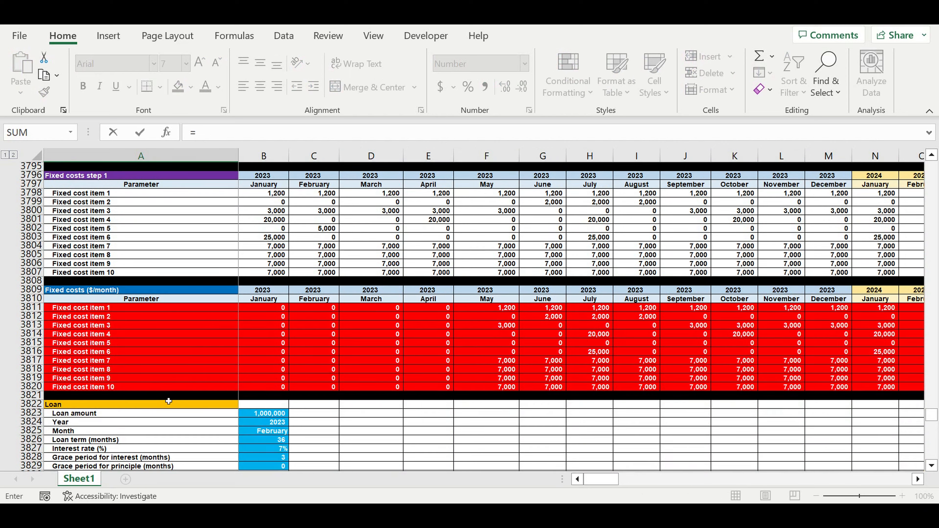
click(89, 312)
key(Return)
scroll(221, 352, down, 5)
click(202, 298)
click(313, 86)
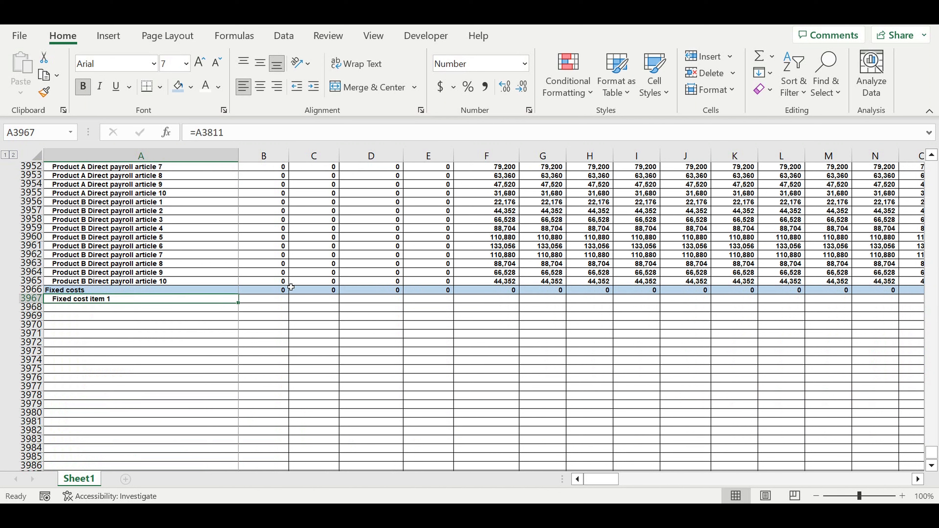
Fill the fixed cost label link down through A3976 for all ten items, clearing the surplus cells A3977:A3978.
scroll(270, 283, down, 2)
drag(241, 256, 227, 344)
drag(126, 335, 130, 346)
key(Delete)
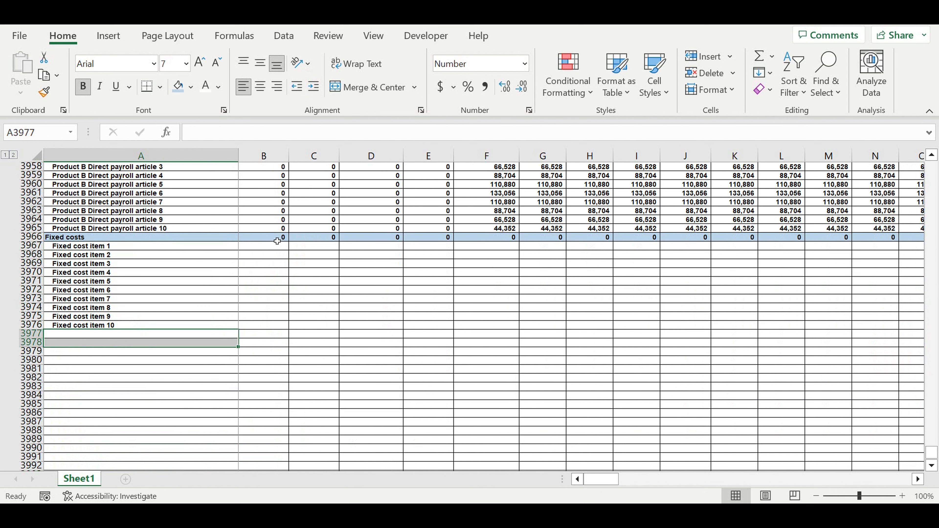
Change the Fixed costs total in B3966 to sum B3967:B3977.
click(273, 238)
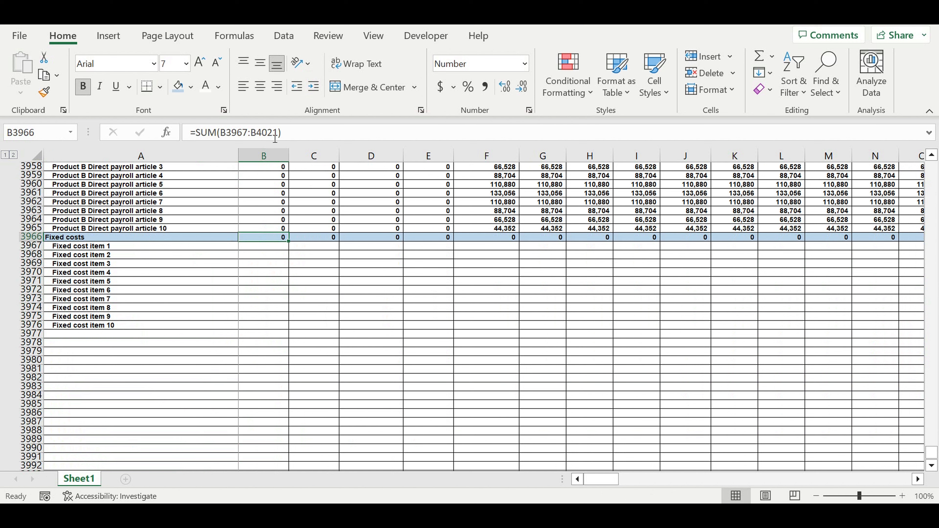
drag(260, 136, 282, 136)
text(3977)
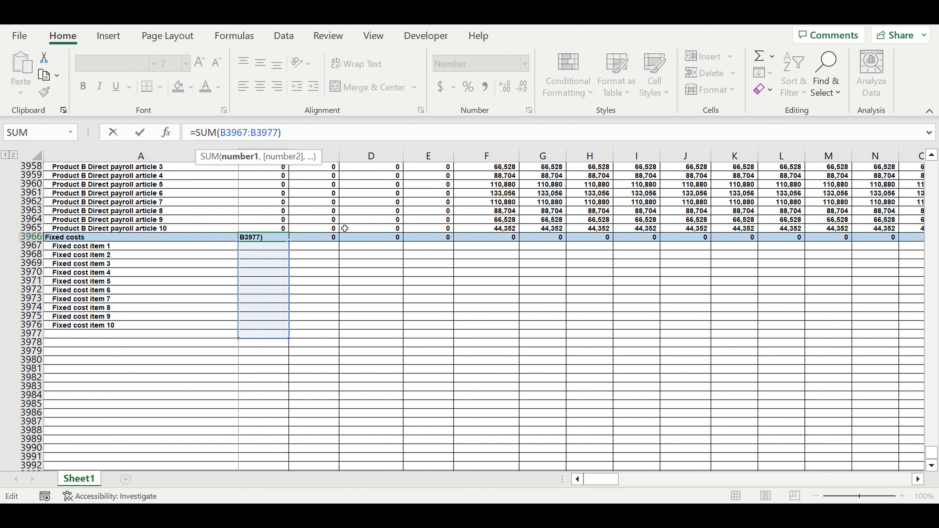
key(Return)
Fill the fixed cost label links in A3967:A3976 across into column B for January and right-align those amounts.
click(198, 248)
drag(198, 253, 281, 326)
click(265, 247)
drag(265, 248, 264, 327)
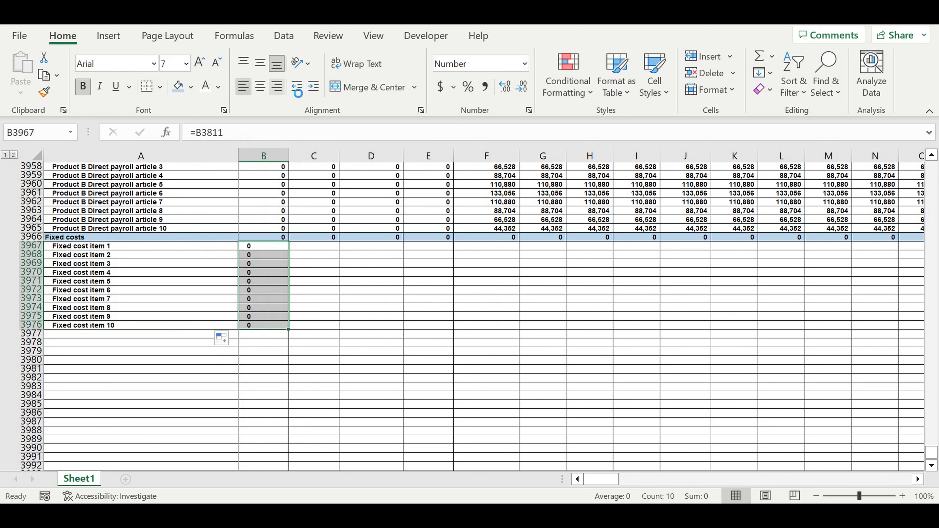
click(276, 86)
Fill the Fixed costs total and item formulas in B3966:B3976 across all months through column DQ.
drag(267, 240, 846, 302)
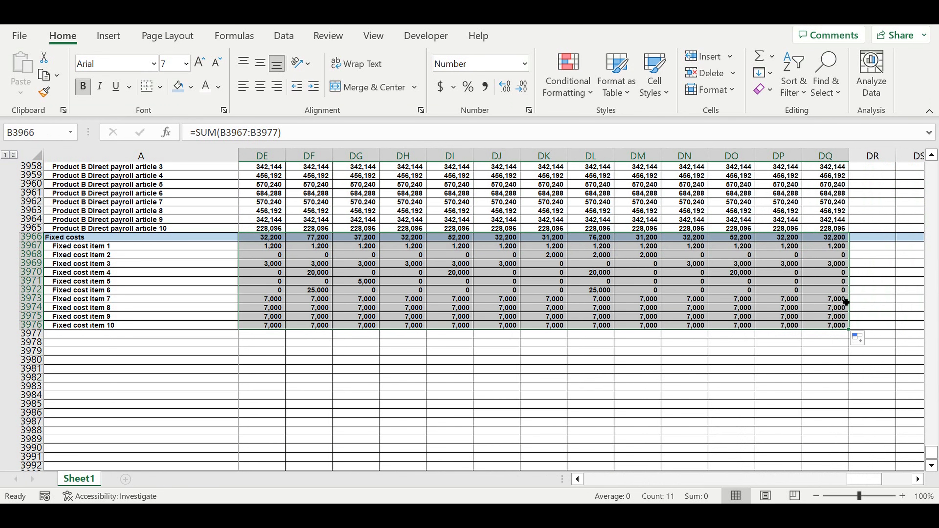
click(592, 385)
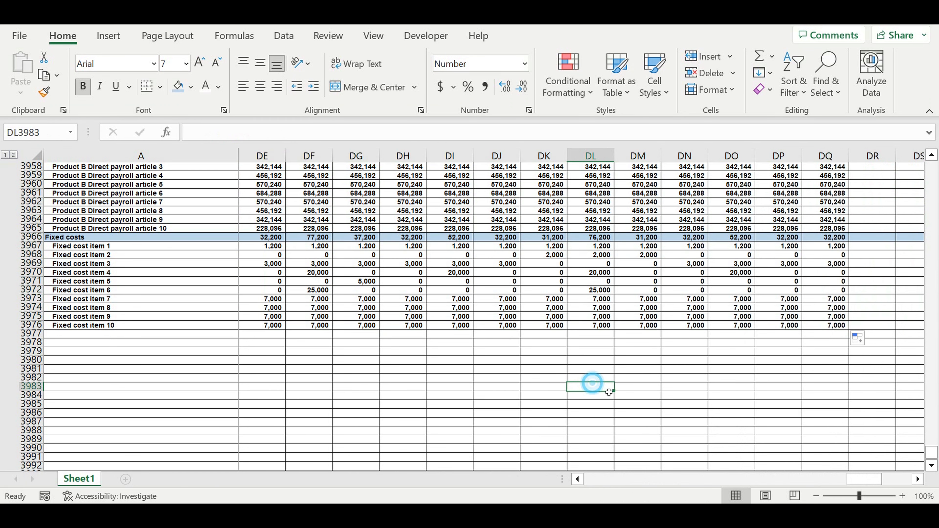
drag(874, 483, 379, 379)
Group the Product A and Product B rows 3863:3864 under Revenues and collapse the group.
scroll(224, 304, up, 20)
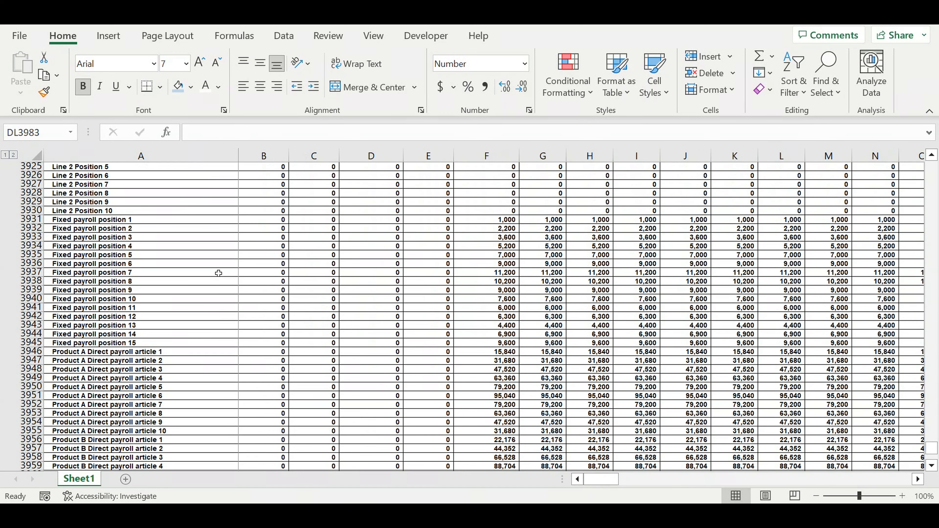
scroll(195, 252, up, 12)
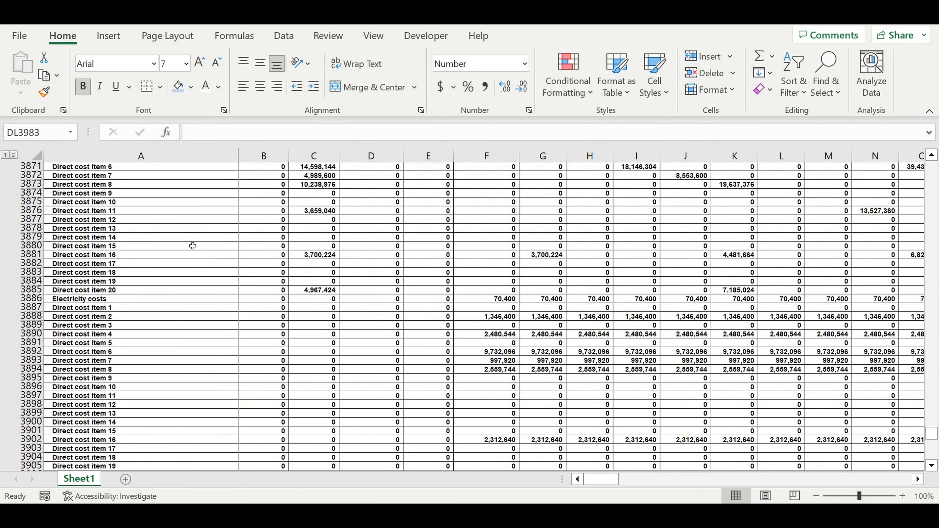
drag(32, 202, 31, 211)
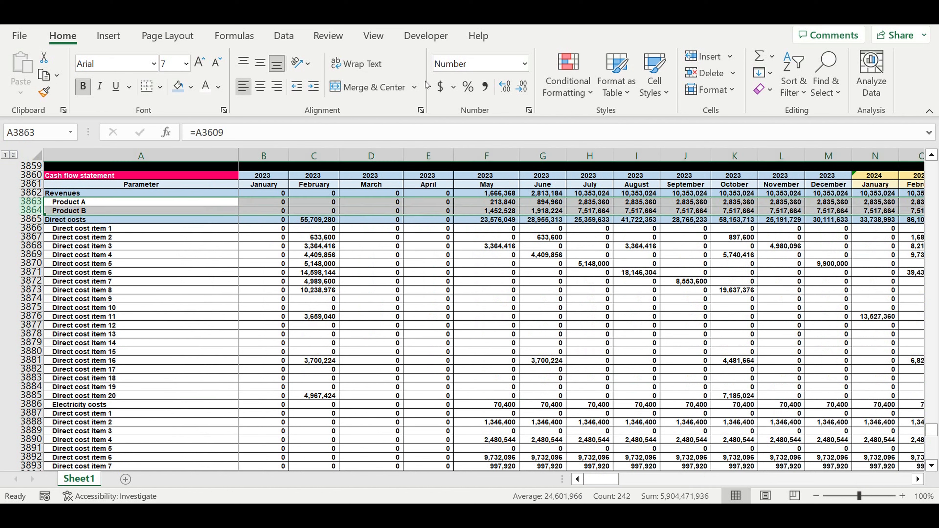
click(284, 35)
click(881, 88)
click(774, 160)
click(785, 181)
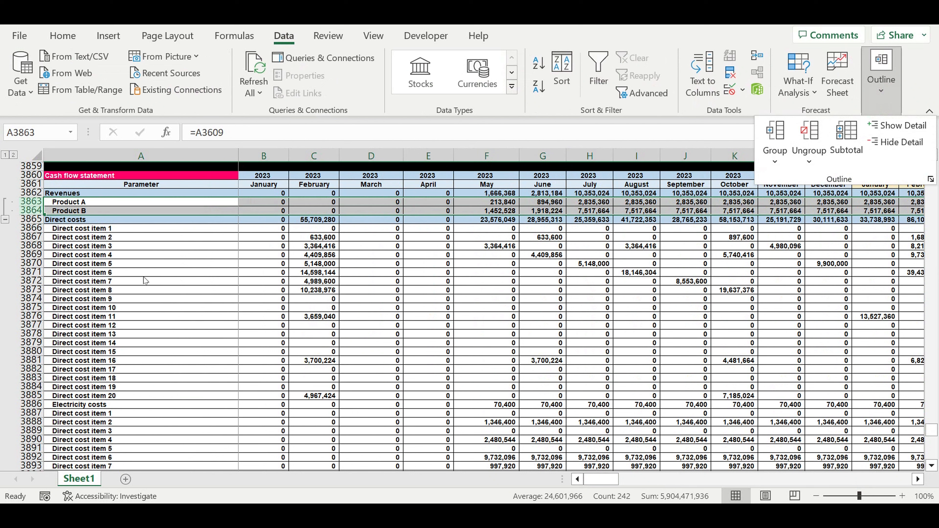
click(1, 231)
click(5, 220)
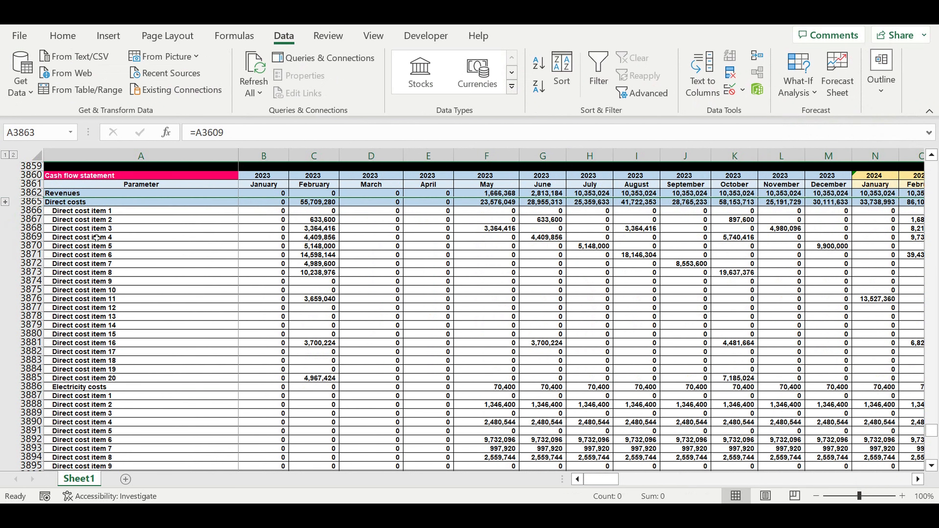
Group the direct cost detail rows 3866:3909 and collapse the group.
drag(32, 210, 8, 282)
click(881, 74)
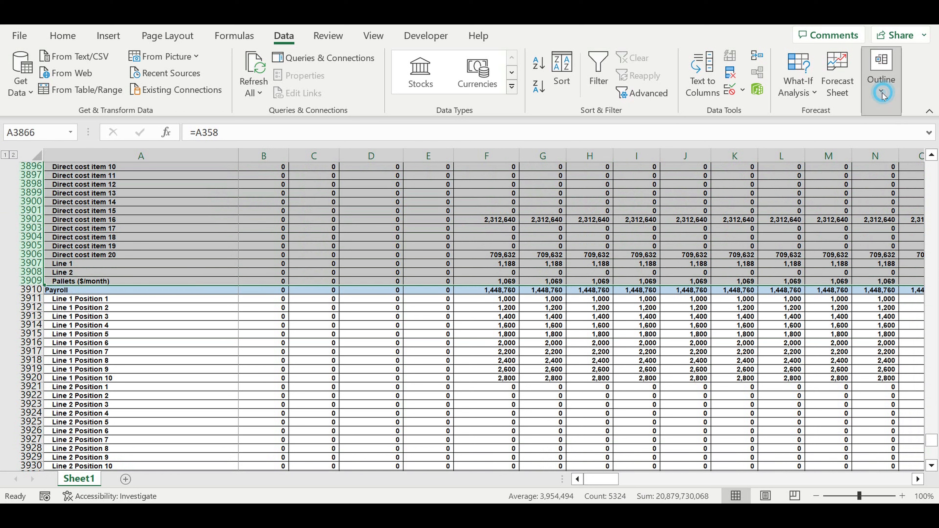
click(775, 167)
click(787, 183)
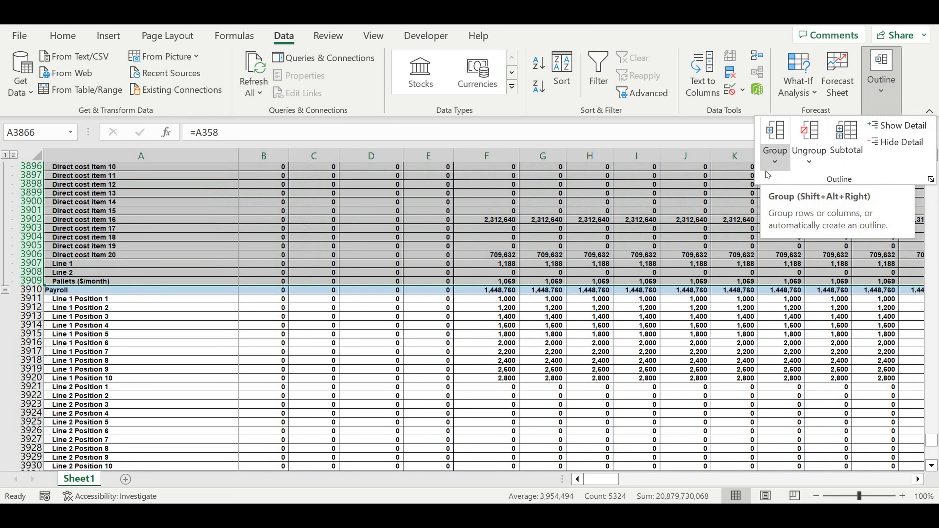
key(Escape)
click(4, 291)
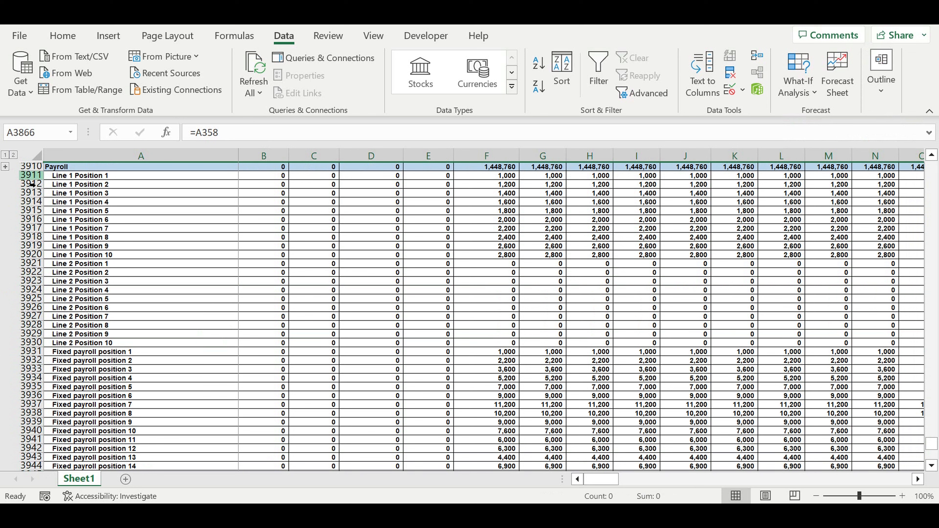
Copy the Payroll heading row 3910 to row 3977 and rename its heading "Taxes".
click(32, 169)
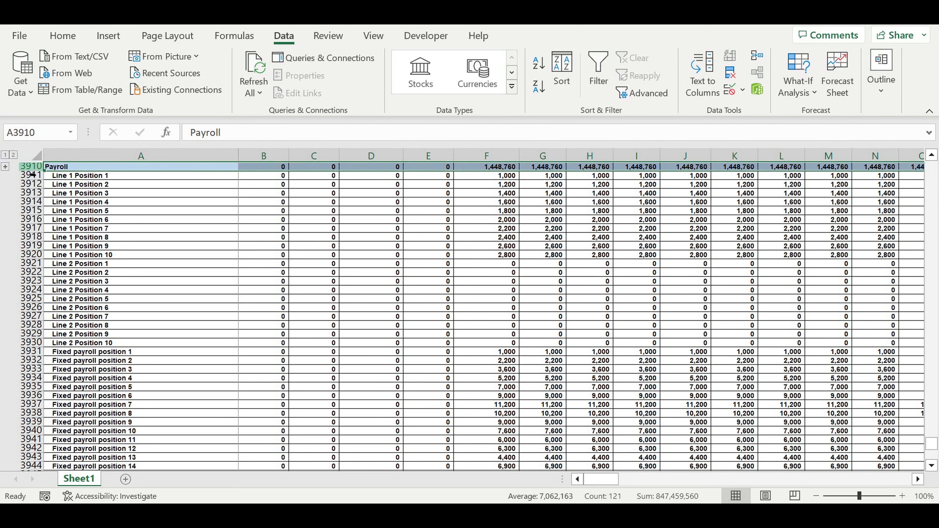
key(ctrl+c)
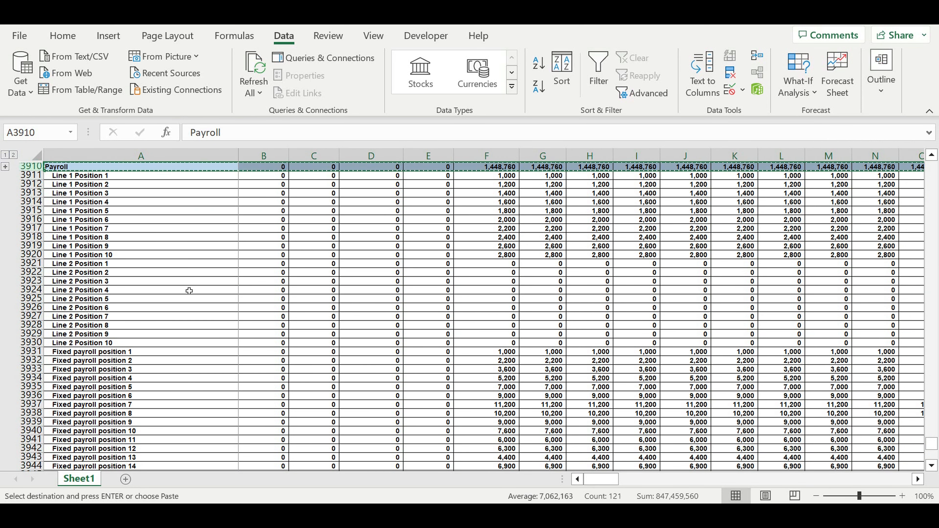
scroll(187, 290, down, 14)
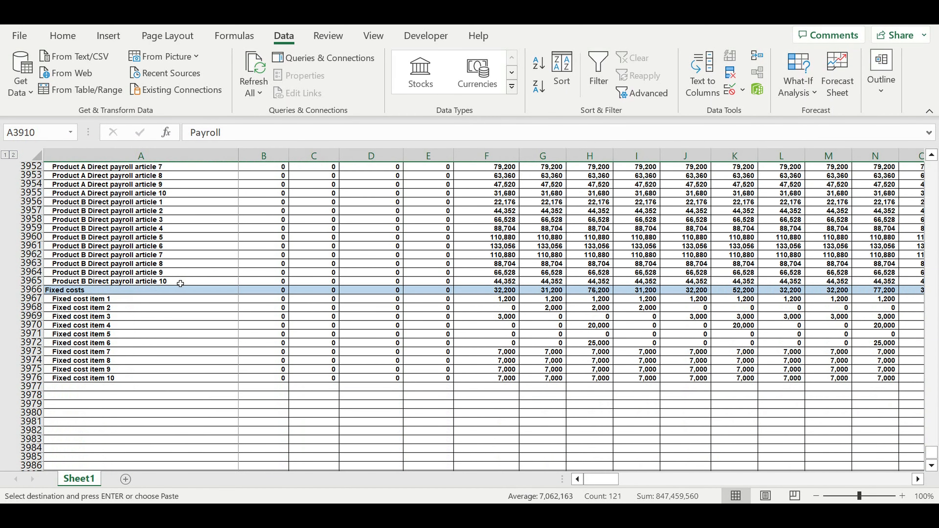
click(90, 388)
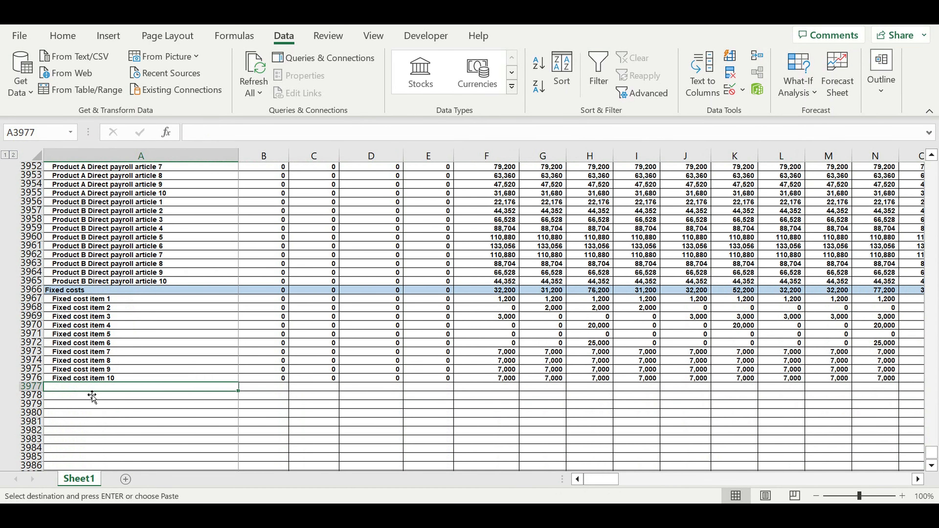
key(ctrl+v)
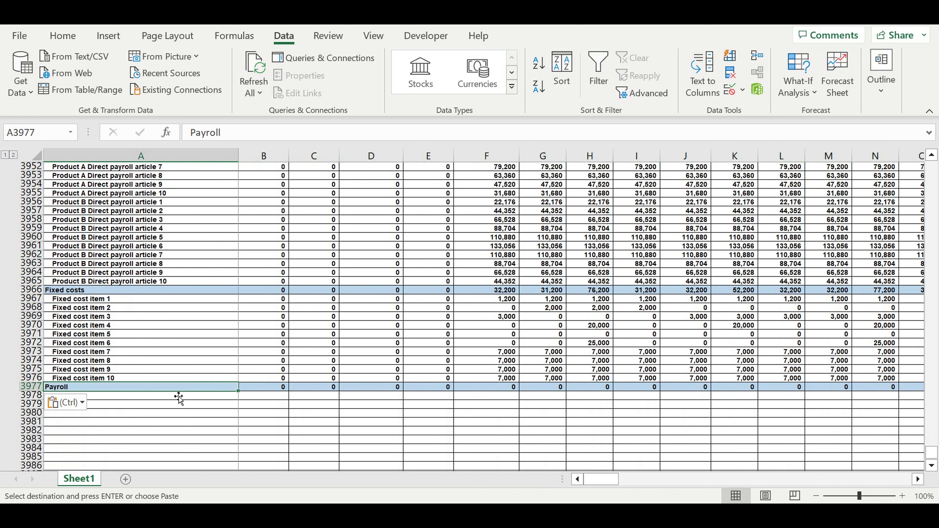
text(Taxes)
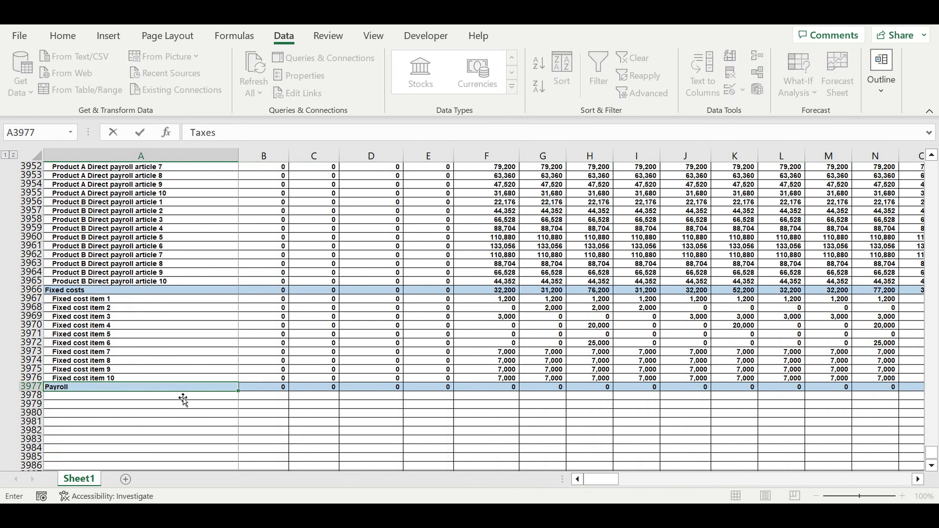
key(Return)
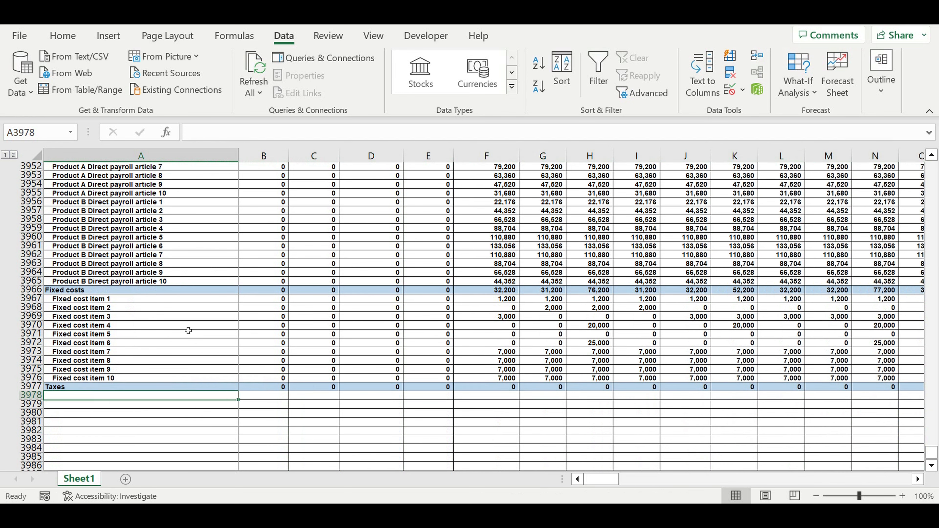
Group the fixed cost item rows 3967:3976 beneath the Fixed costs heading.
click(196, 352)
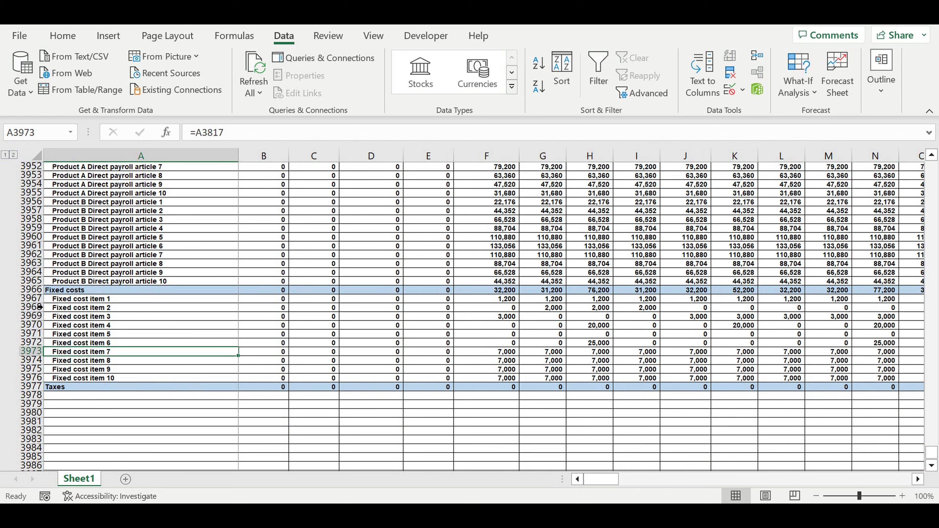
drag(33, 303, 32, 384)
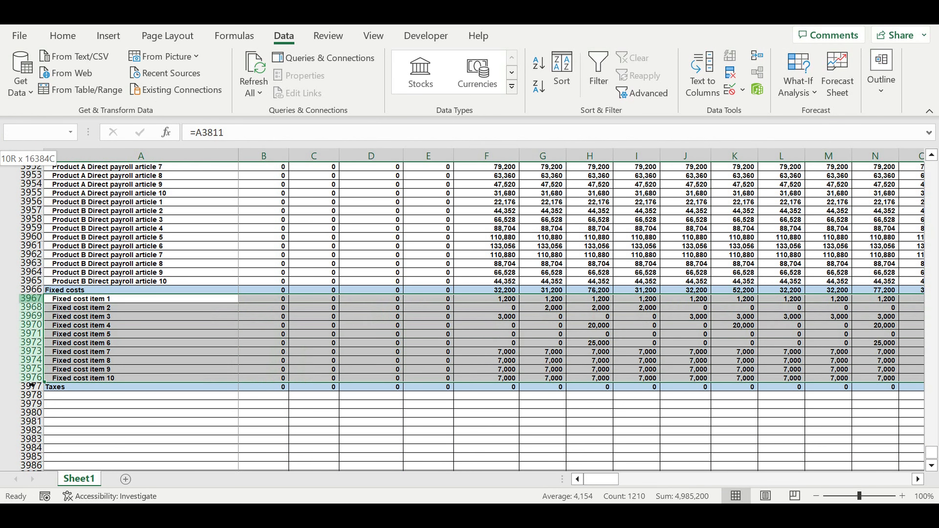
click(882, 105)
click(775, 161)
click(799, 184)
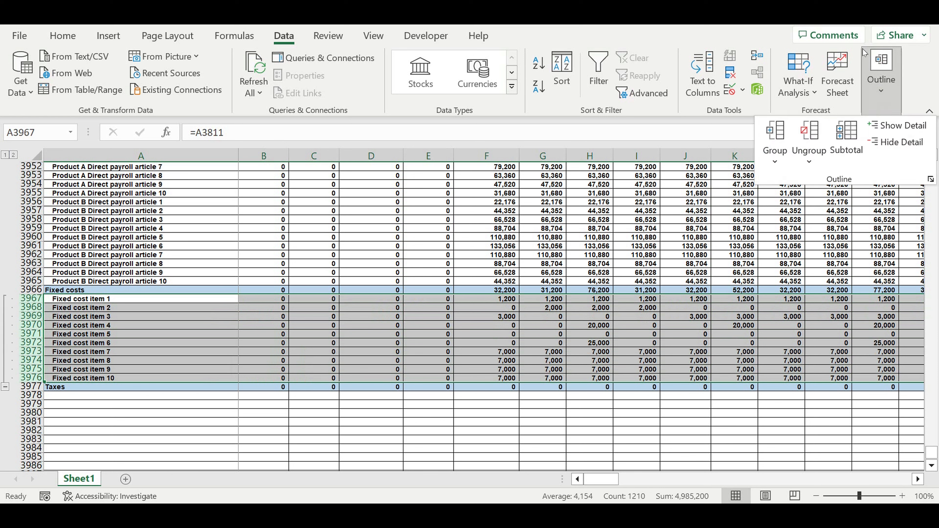
Collapse the group of fixed cost item rows 3967:3976.
click(330, 326)
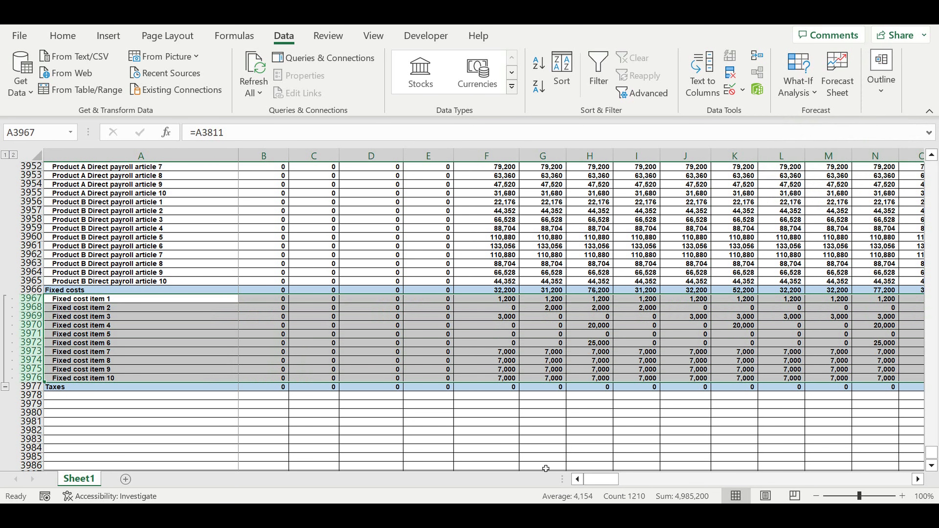
click(105, 353)
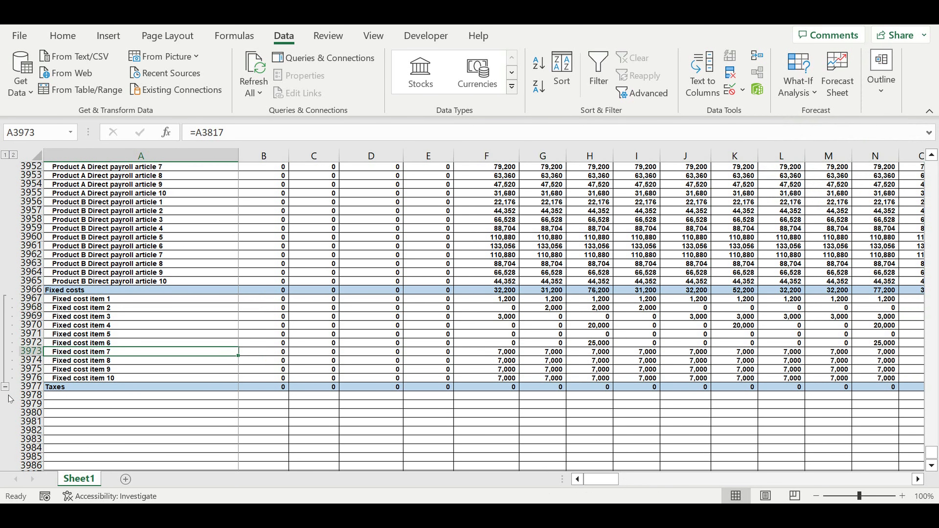
click(6, 386)
Group the payroll detail rows 3911:3965 beneath the Payroll heading and collapse the group.
drag(31, 281, 30, 219)
click(881, 74)
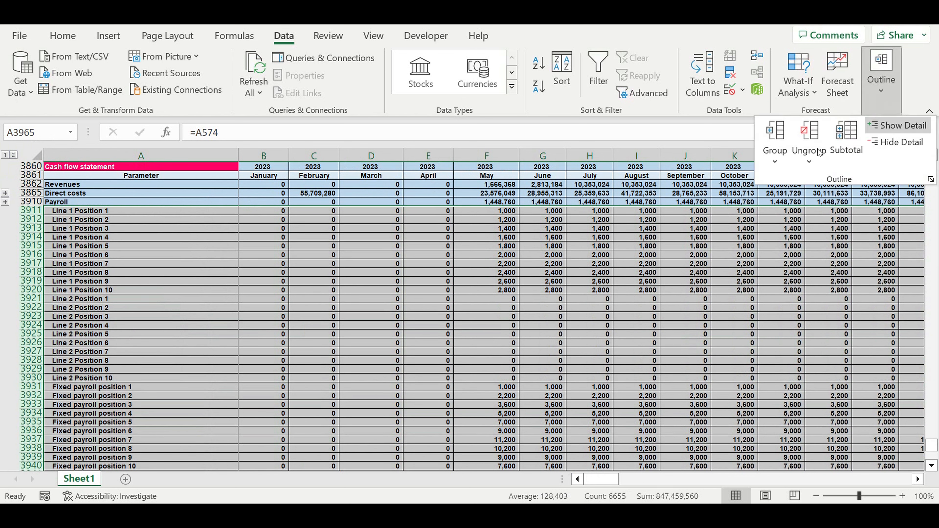
click(775, 161)
click(794, 183)
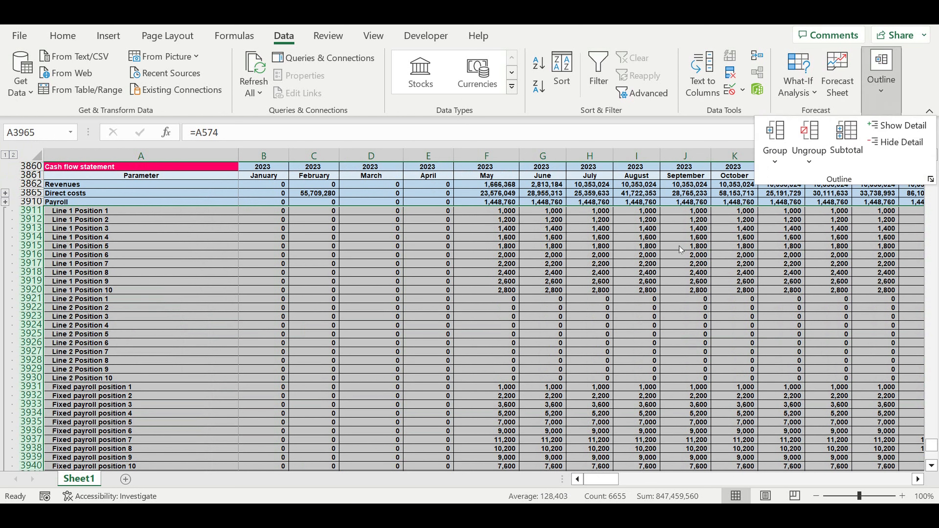
click(285, 348)
click(174, 337)
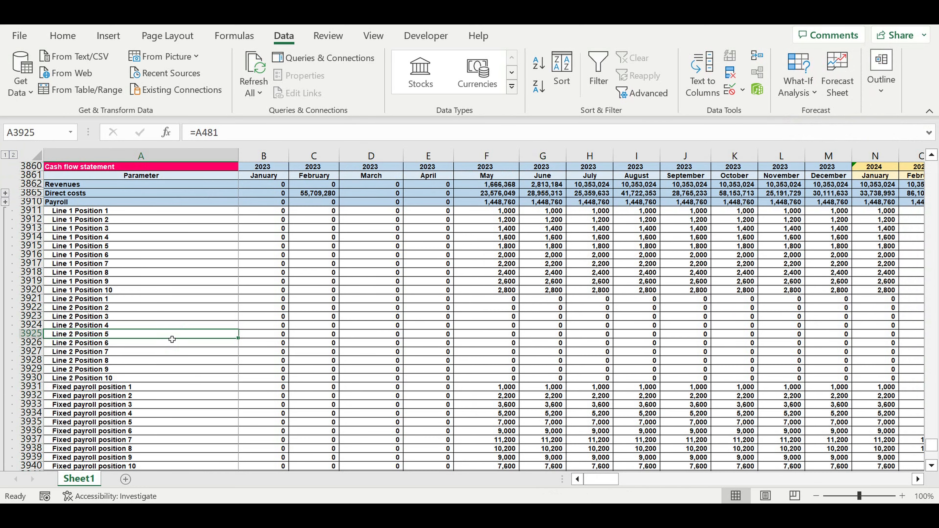
scroll(174, 338, down, 15)
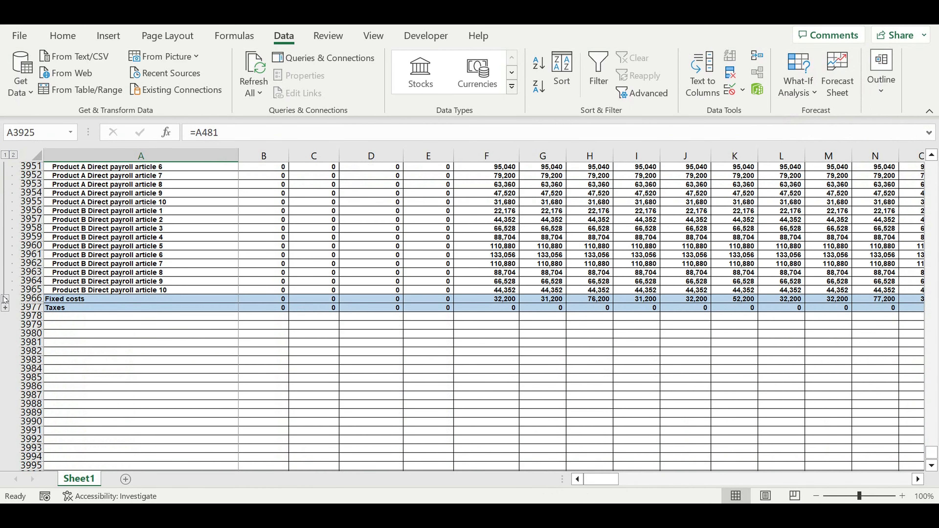
click(5, 298)
Enter the title "Taxes" in A3849 and the column headings "Tax name" and "Rate" in A3850:B3850.
scroll(143, 273, up, 7)
click(155, 255)
click(99, 210)
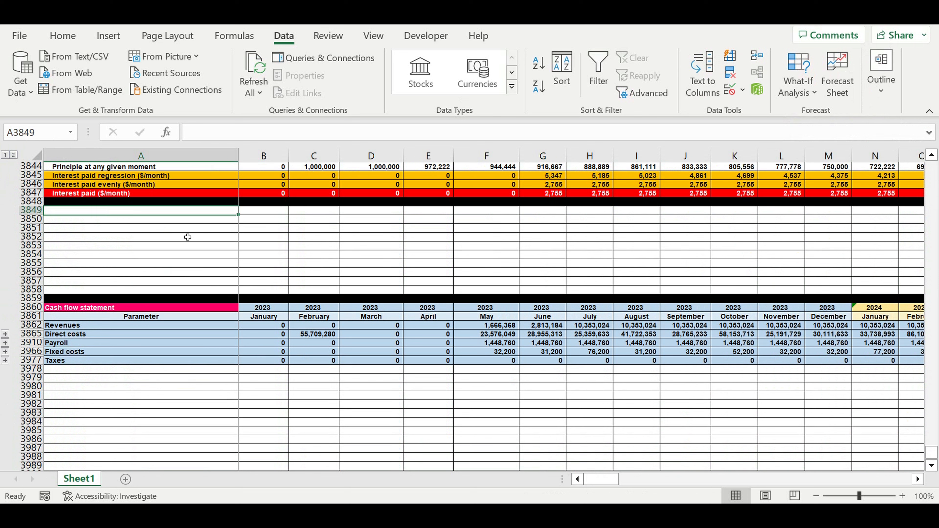
text(Taxe)
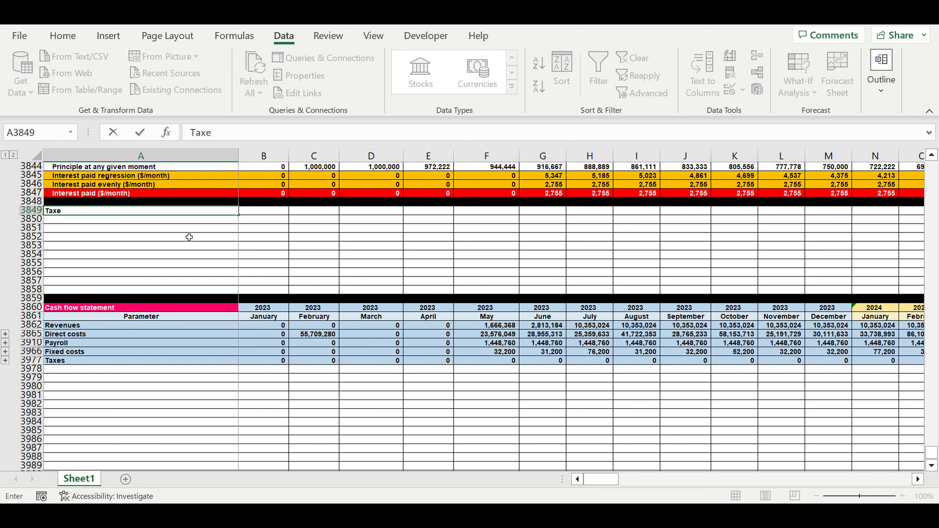
text(s)
key(Return)
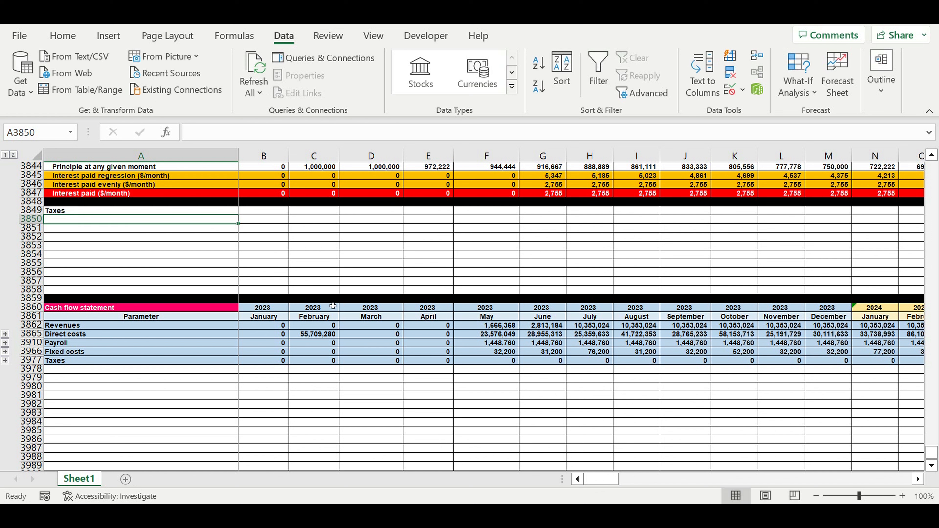
text(Taxes)
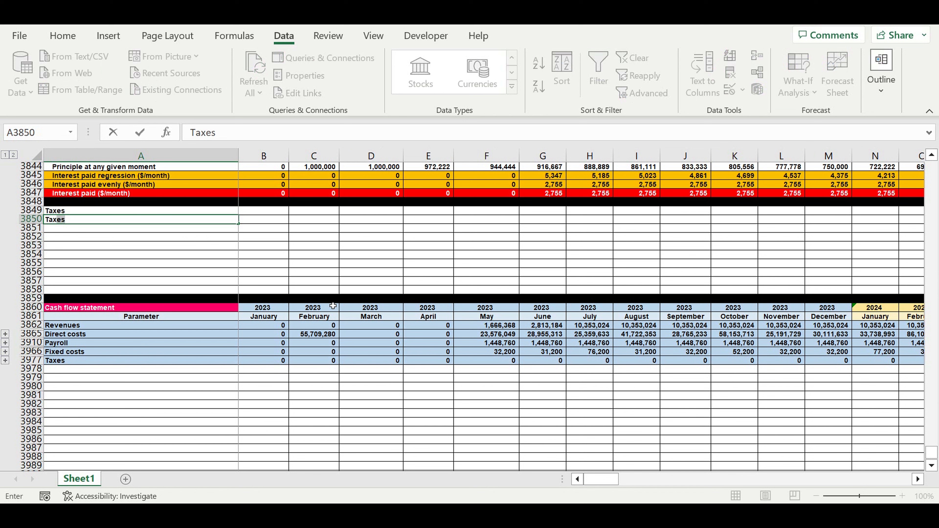
key(BackSpace)
key(Tab)
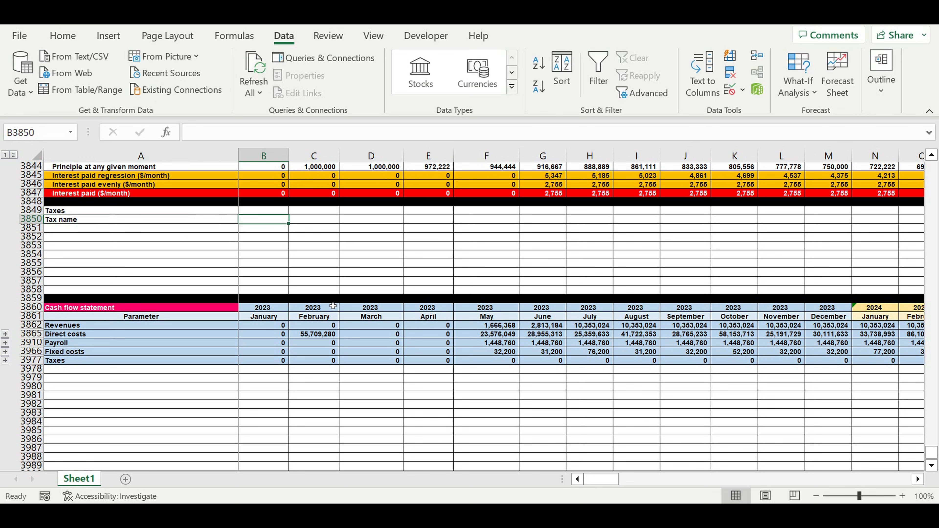
text(Rate)
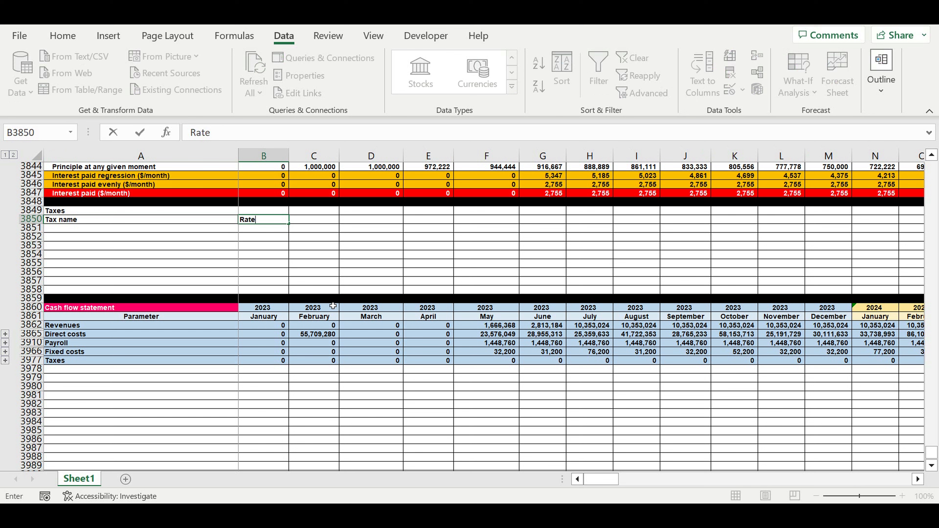
key(Return)
Format the Taxes title cell A3849 with a purple fill and white text.
click(223, 214)
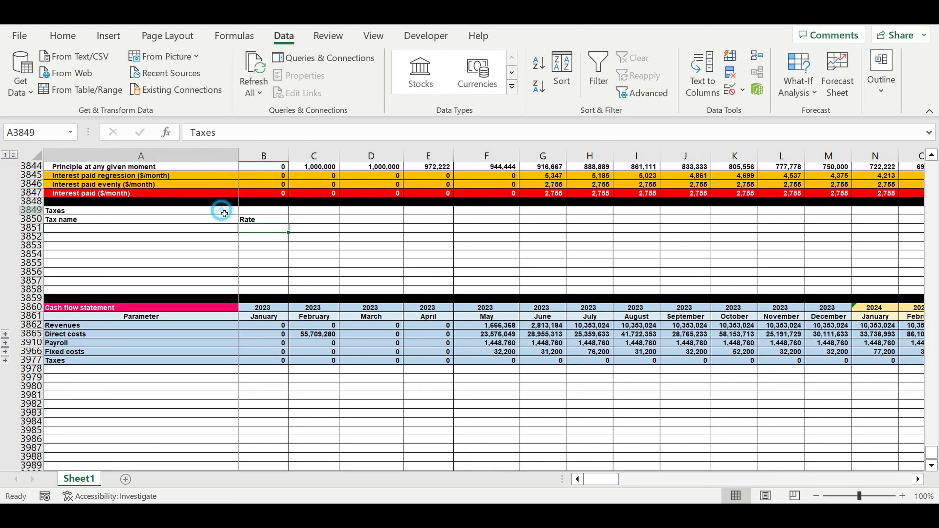
click(62, 36)
click(192, 87)
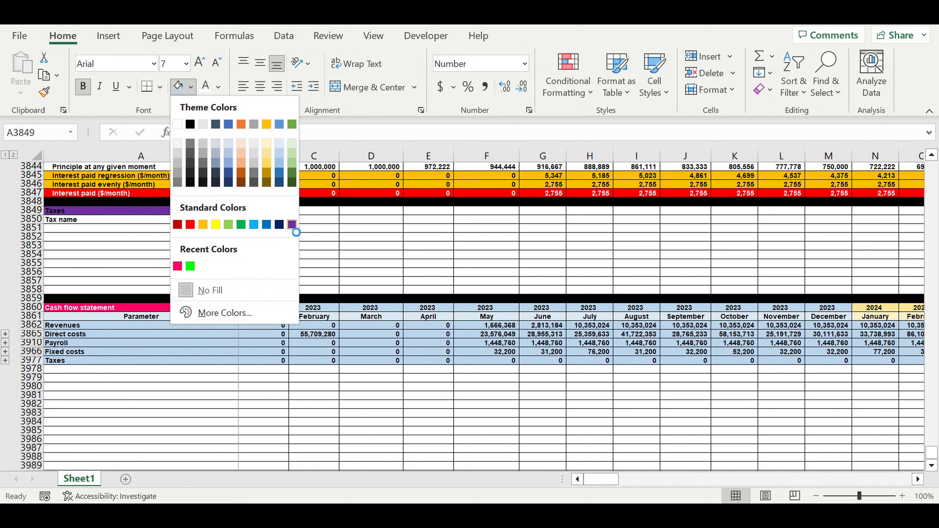
click(291, 224)
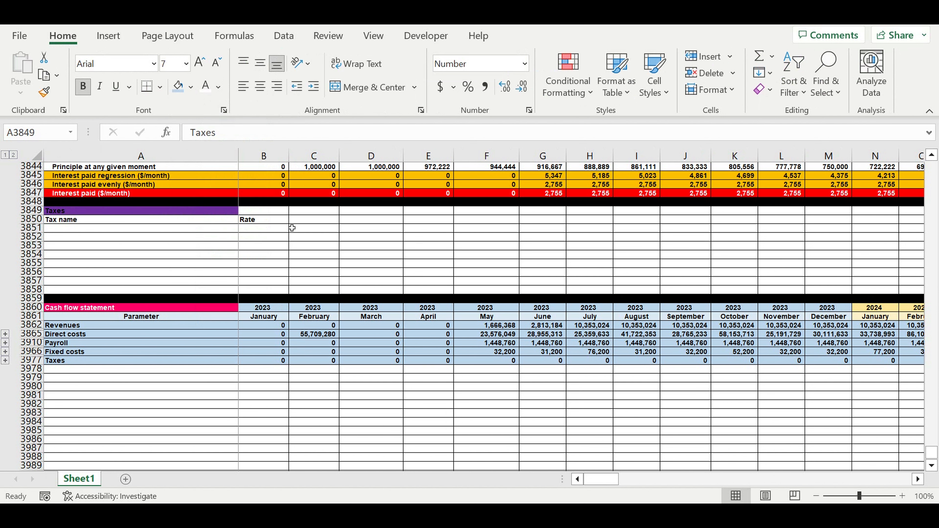
Center the headings in A3850:B3850 and fill them with the lightest theme blue.
click(252, 225)
drag(254, 225, 212, 221)
click(260, 88)
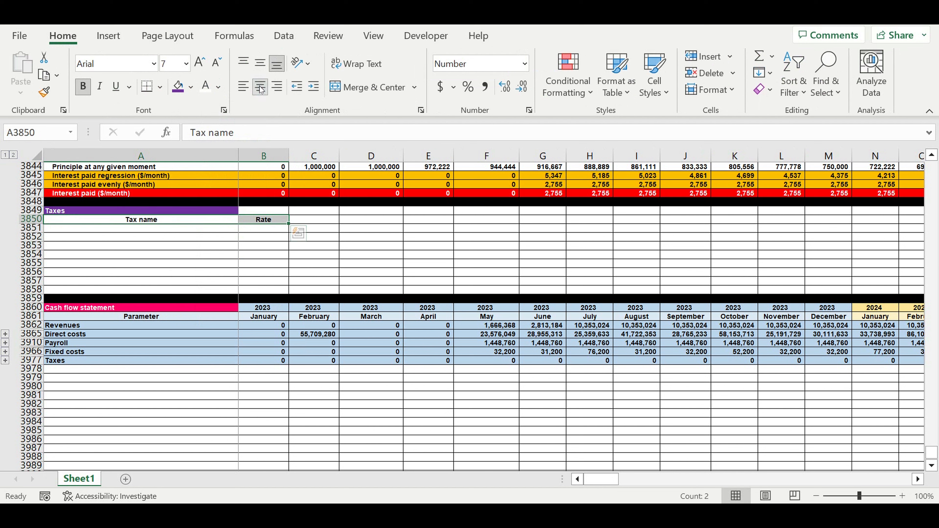
click(191, 87)
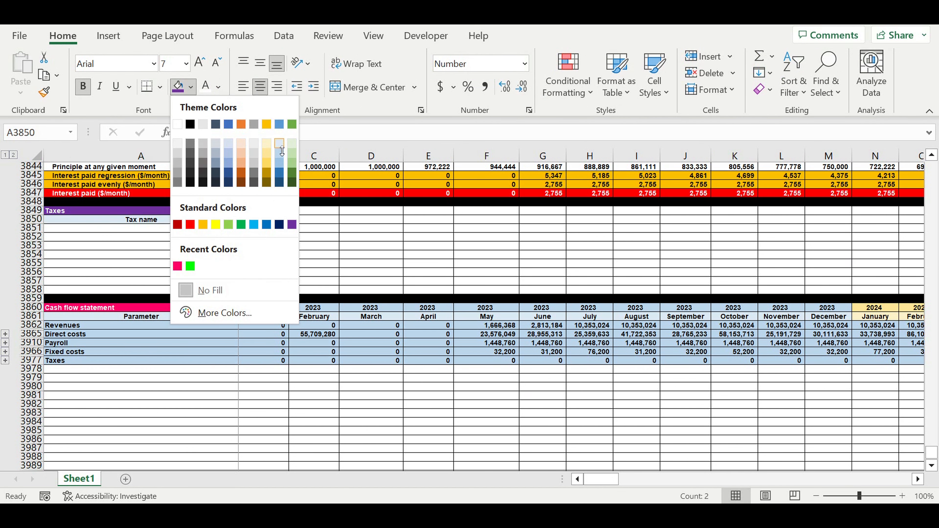
click(279, 146)
List Revenue tax, Payroll tax, Profit tax and Asset tax in A3851:A3854 and indent the names.
click(165, 229)
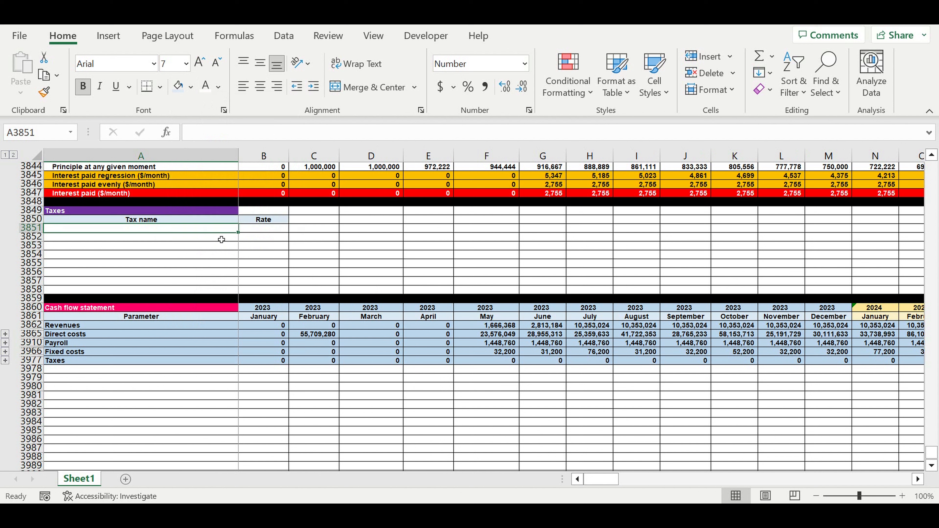
text(Revenue tax)
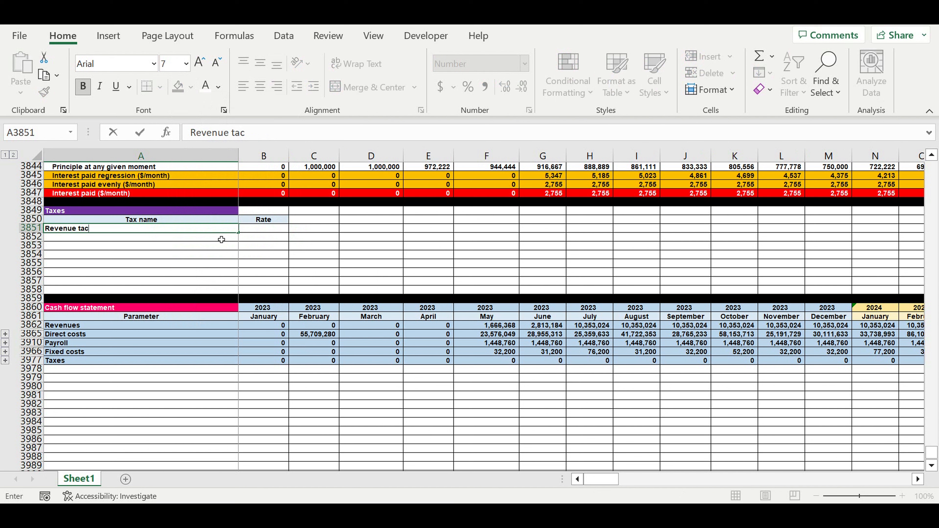
key(Return)
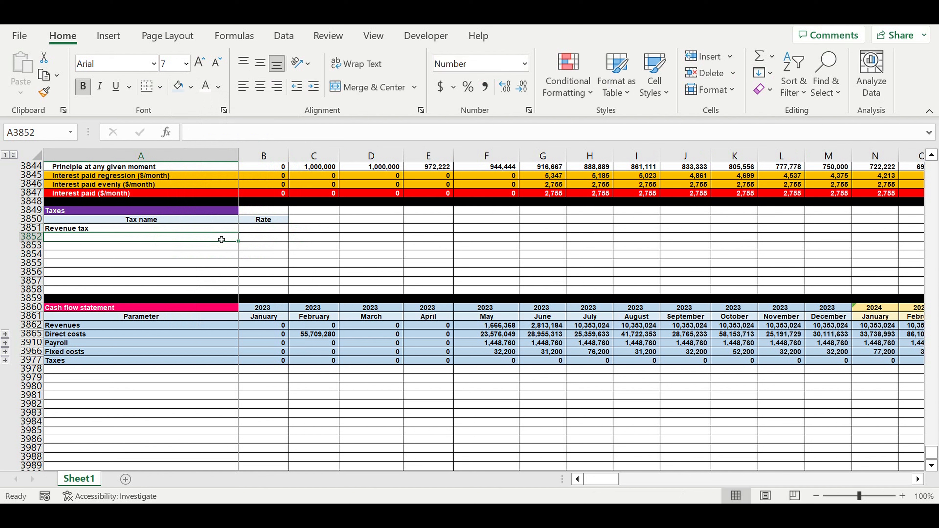
text(Payroll tax)
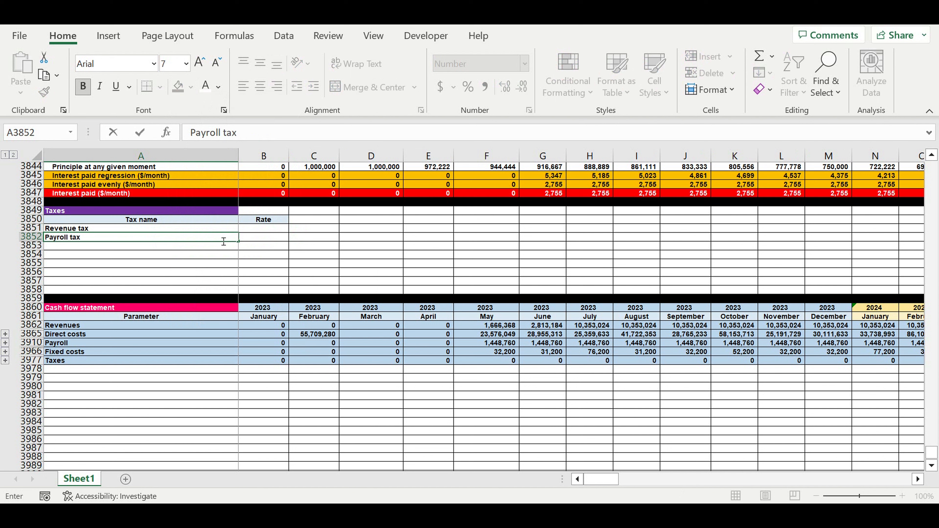
key(Return)
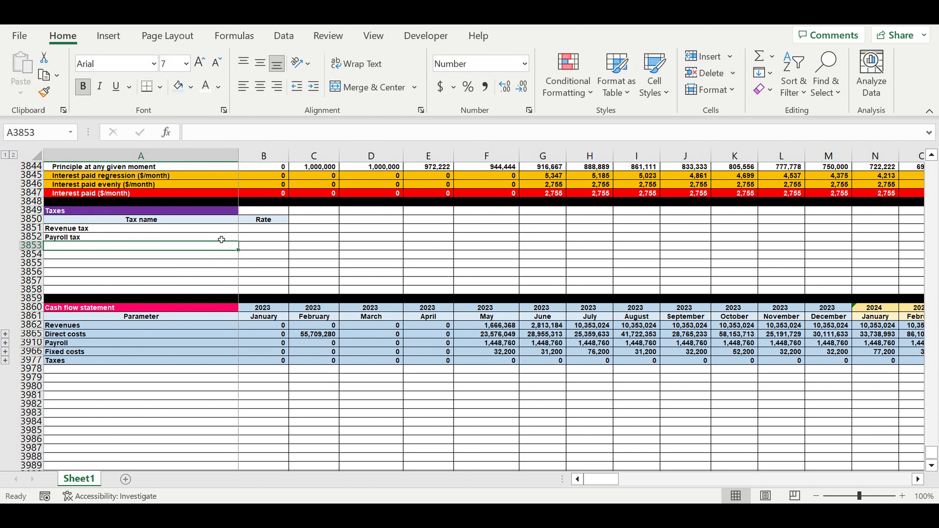
text(Profi)
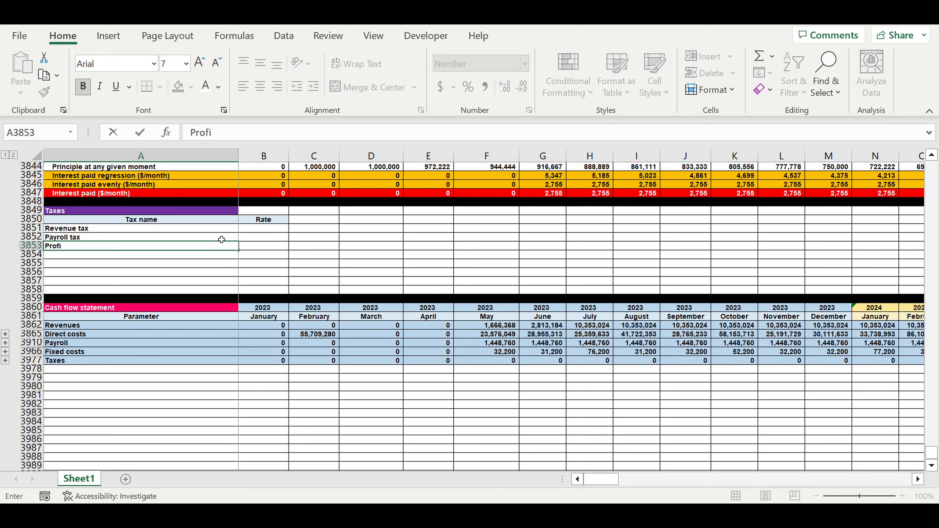
text(t tax)
key(Return)
text(Asset tax)
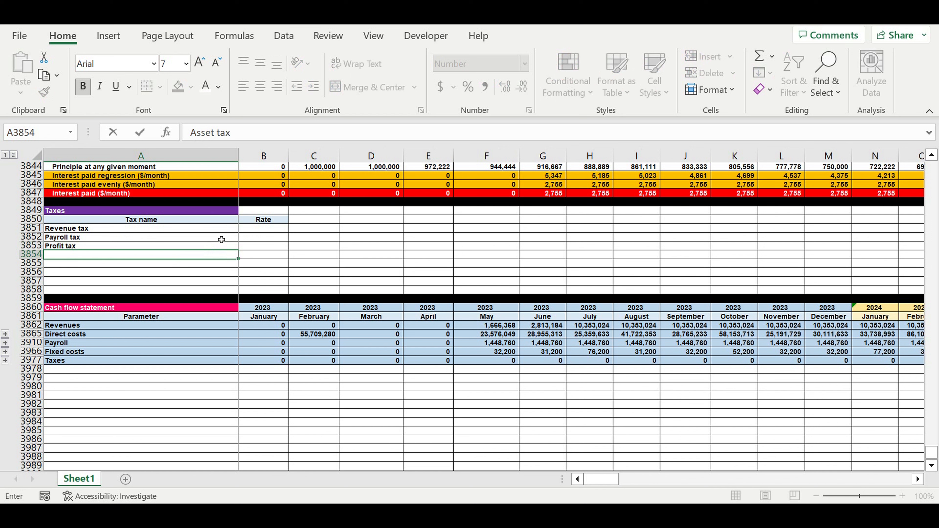
key(Return)
drag(76, 230, 76, 255)
click(313, 86)
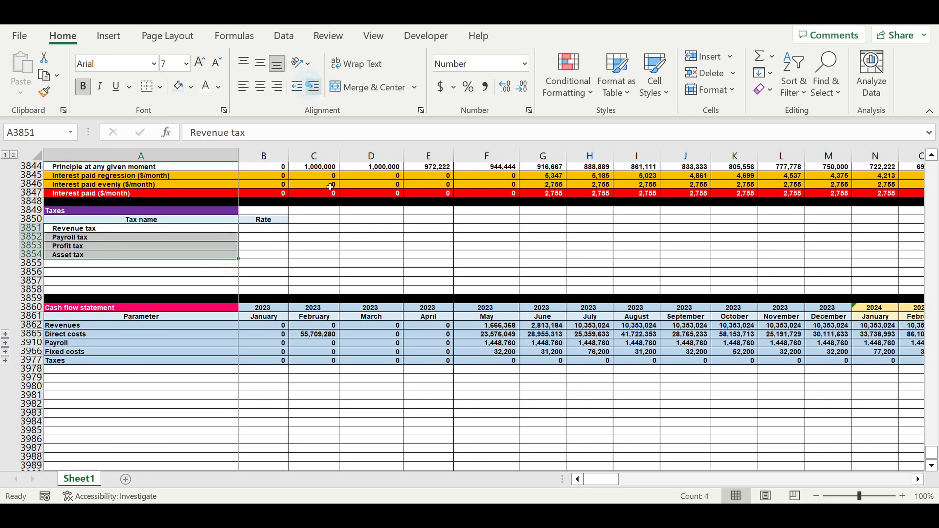
Format the rate cells B3851:B3854 with a standard light blue fill and white text.
drag(272, 230, 271, 255)
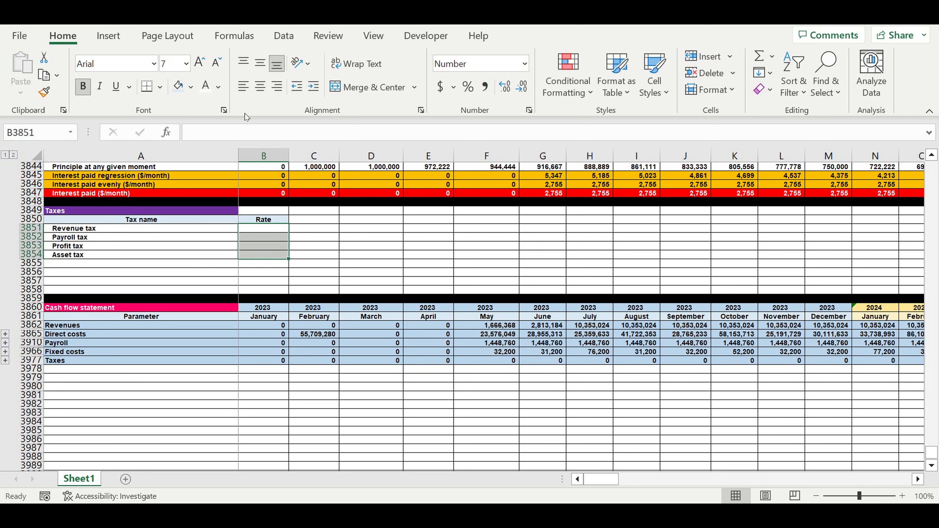
click(190, 86)
click(254, 224)
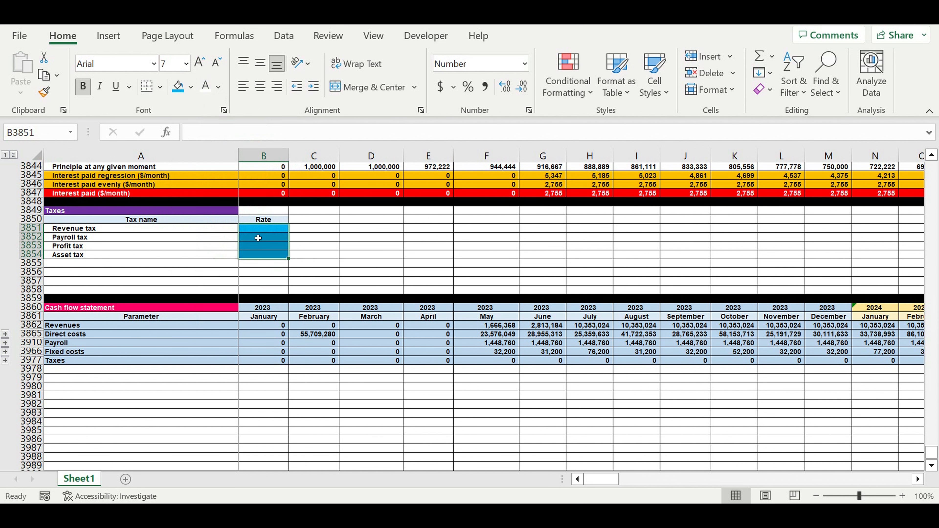
click(206, 88)
Enter 4 as the revenue tax rate and format B3851:B3853 as percentages.
click(272, 229)
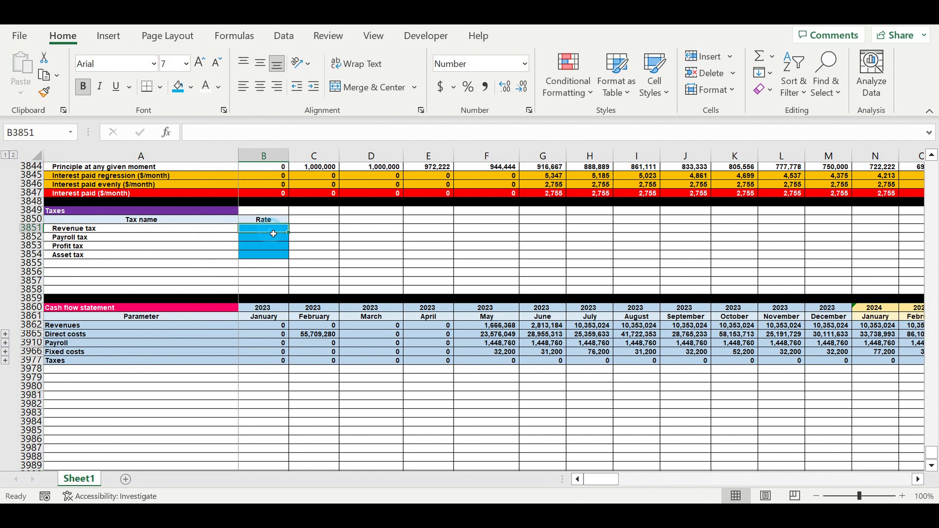
text(4)
click(282, 246)
click(271, 227)
drag(276, 242, 276, 246)
click(471, 88)
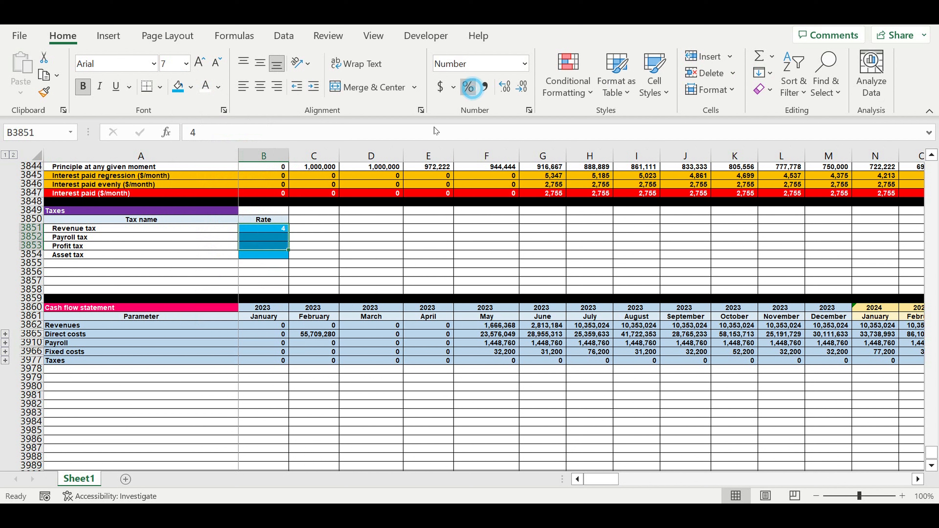
Set the rates in B3851:B3853 to 4% for revenue tax, 7% for payroll tax and 5% for profit tax.
click(267, 229)
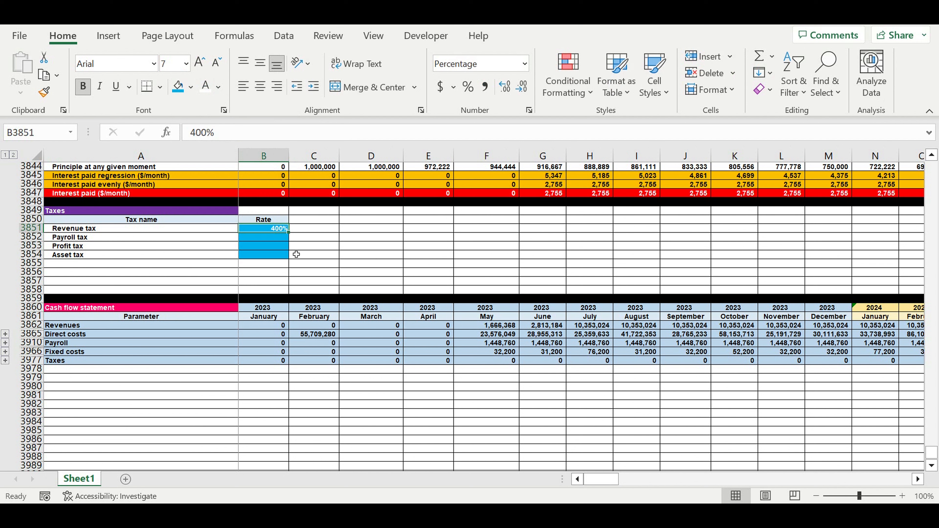
text(4)
click(276, 241)
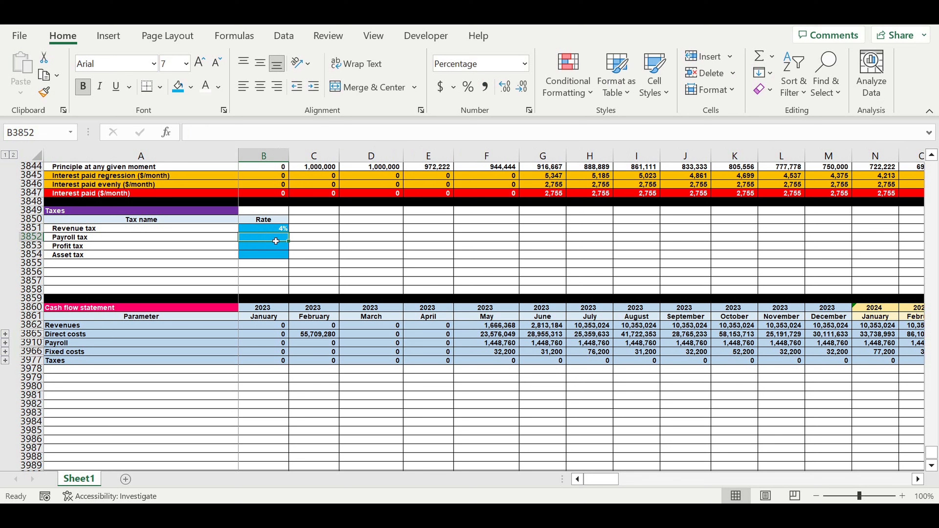
text(7)
click(282, 246)
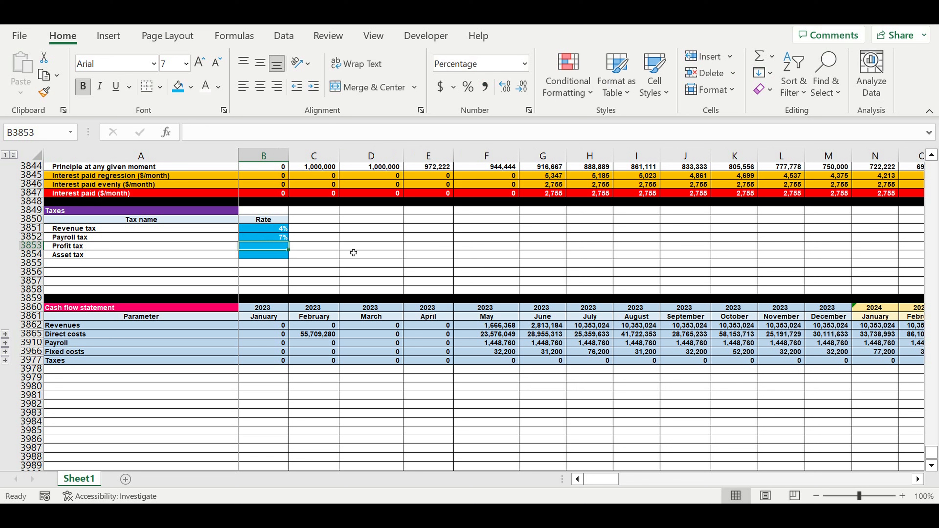
text(5)
click(372, 278)
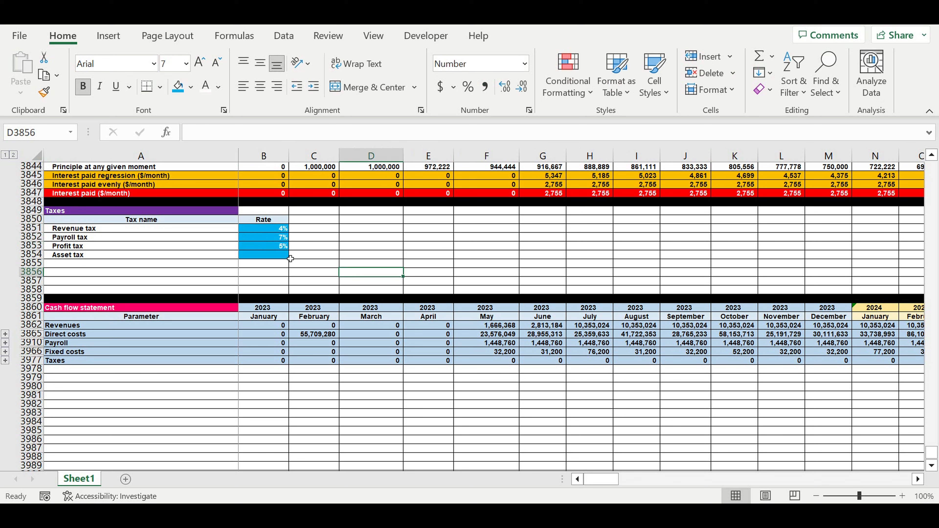
Enter 6,000 as the asset tax amount in B3854.
click(283, 256)
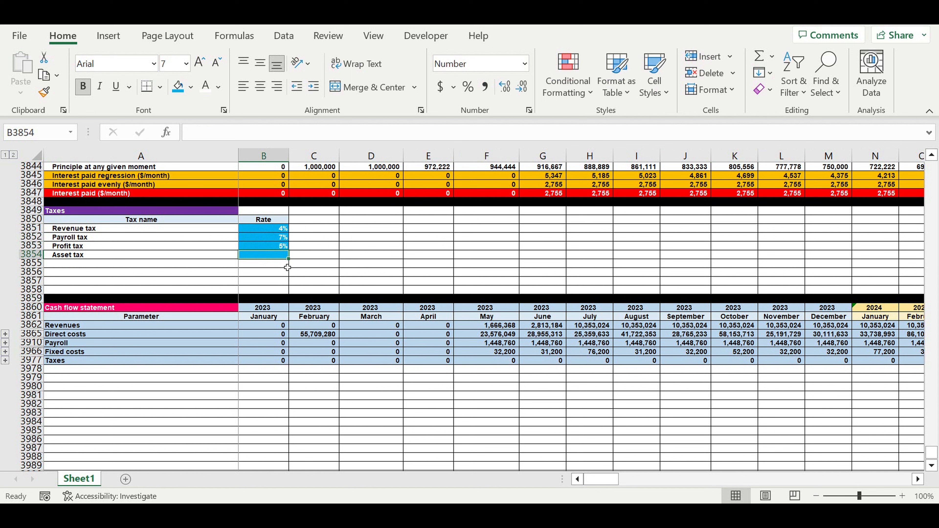
text(6)
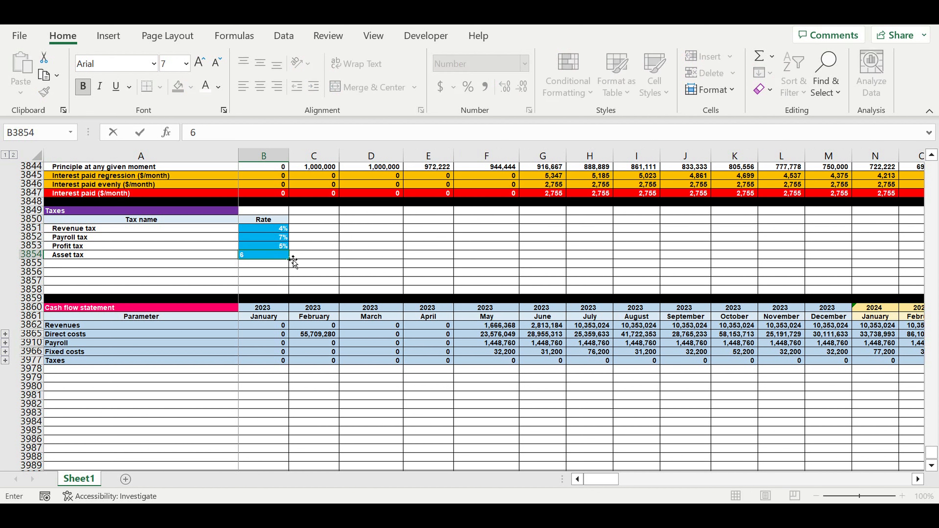
key(Return)
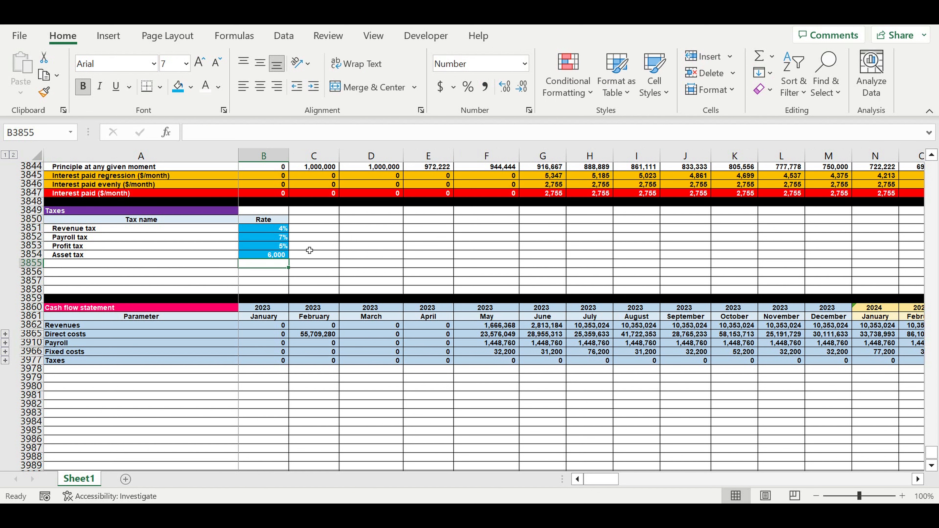
click(353, 246)
Delete the empty rows 3855 to 3858 between the tax table and the cash flow statement.
click(32, 263)
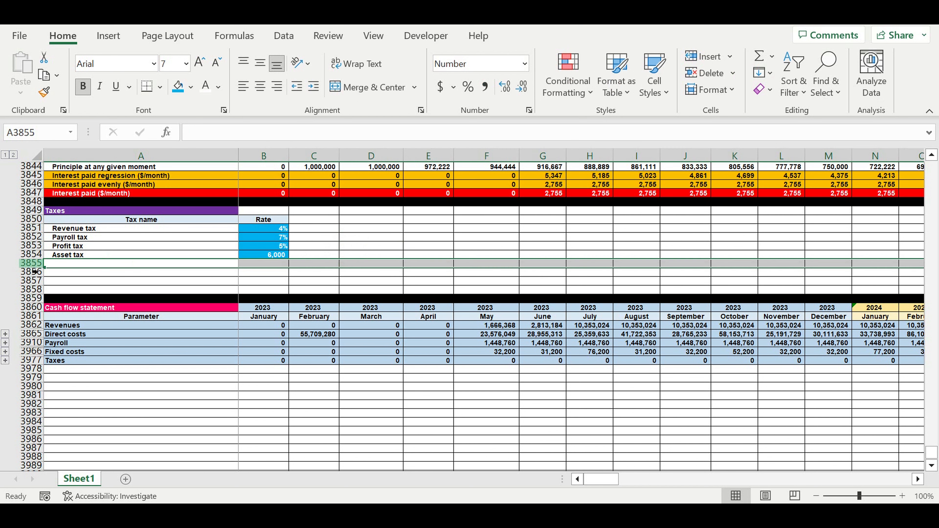
drag(32, 263, 33, 290)
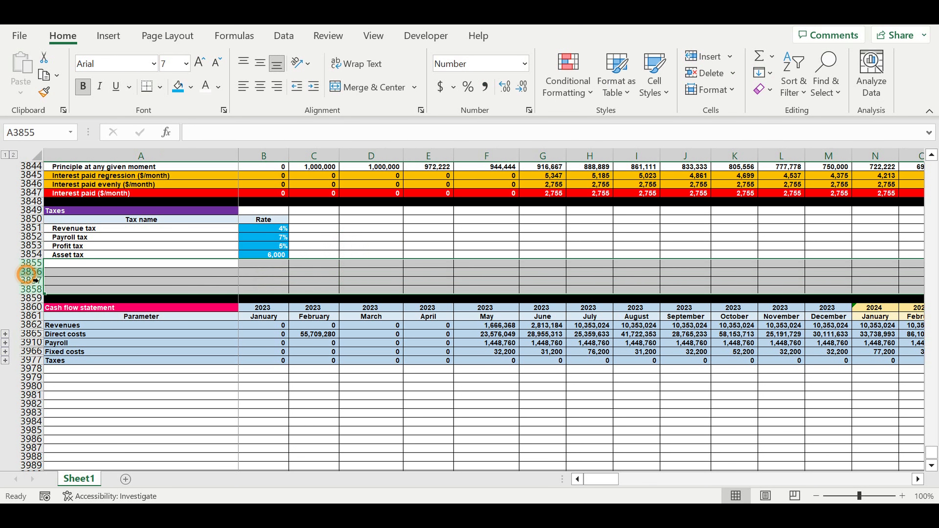
right_click(30, 272)
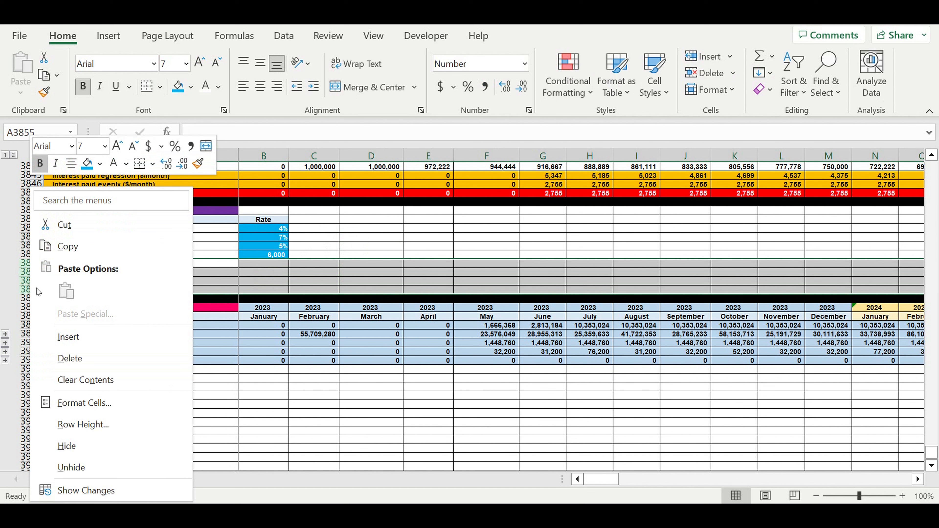
click(62, 358)
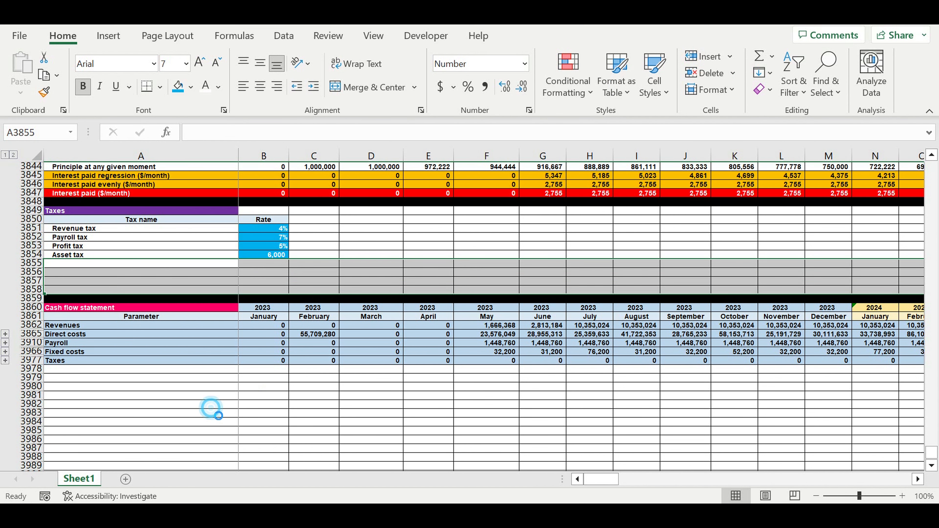
click(165, 369)
Link A3974 under Taxes to the tax name in A3851 and fill the reference down to A3977.
click(120, 333)
text(=)
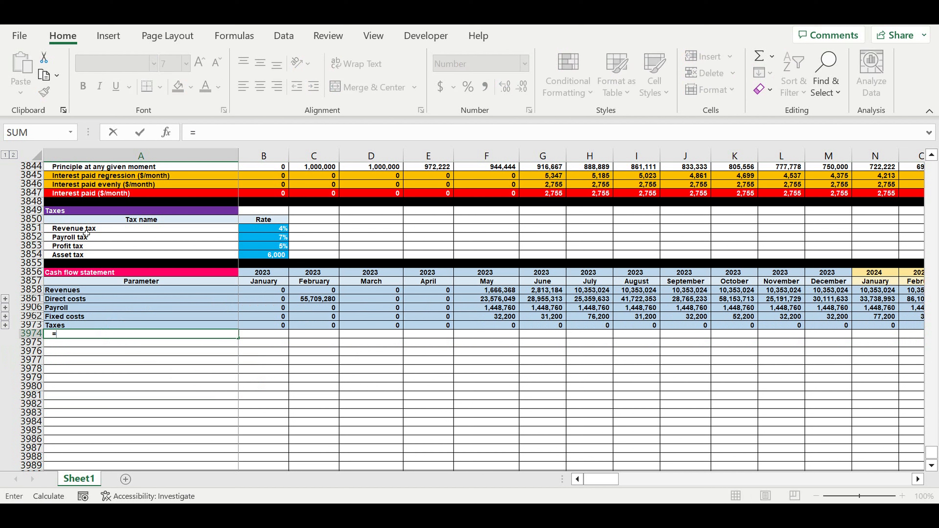
click(84, 230)
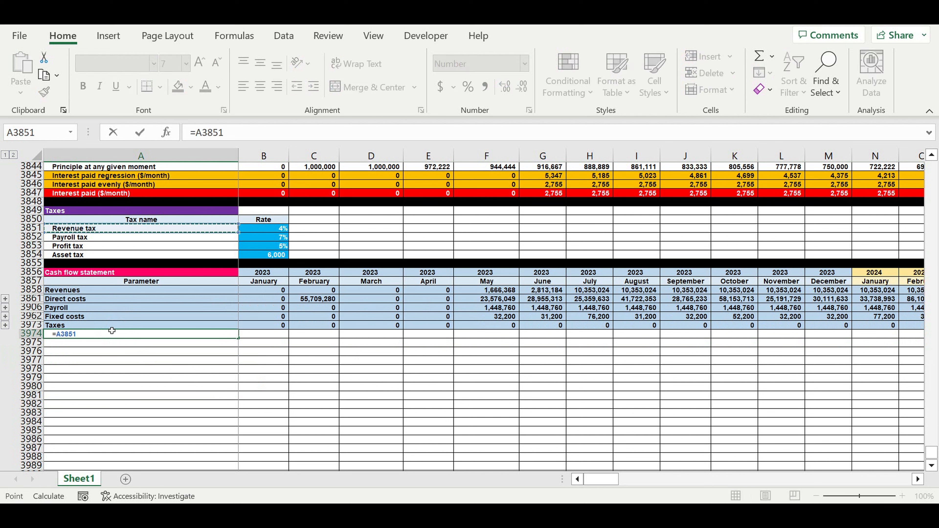
key(Return)
click(84, 334)
drag(238, 345, 239, 362)
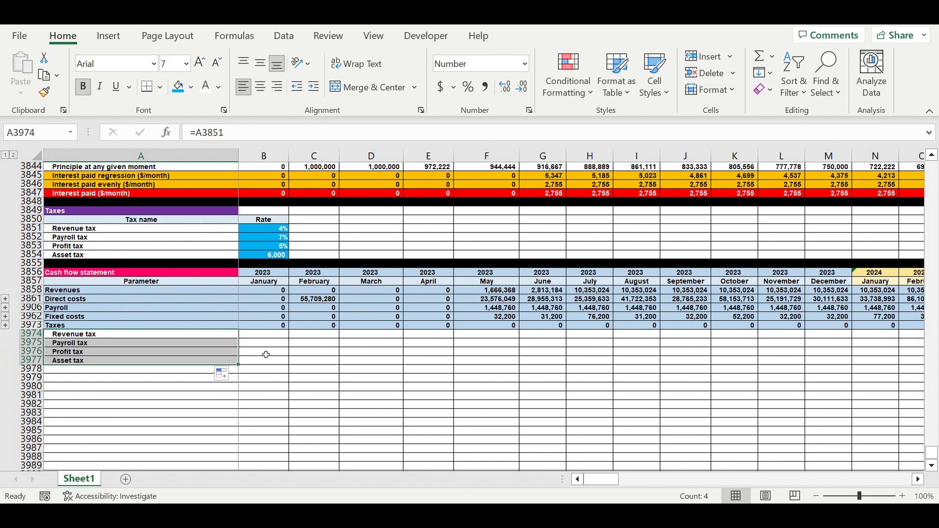
click(300, 361)
Calculate January revenue tax in B3974 as =B3858*$B$3851.
click(268, 336)
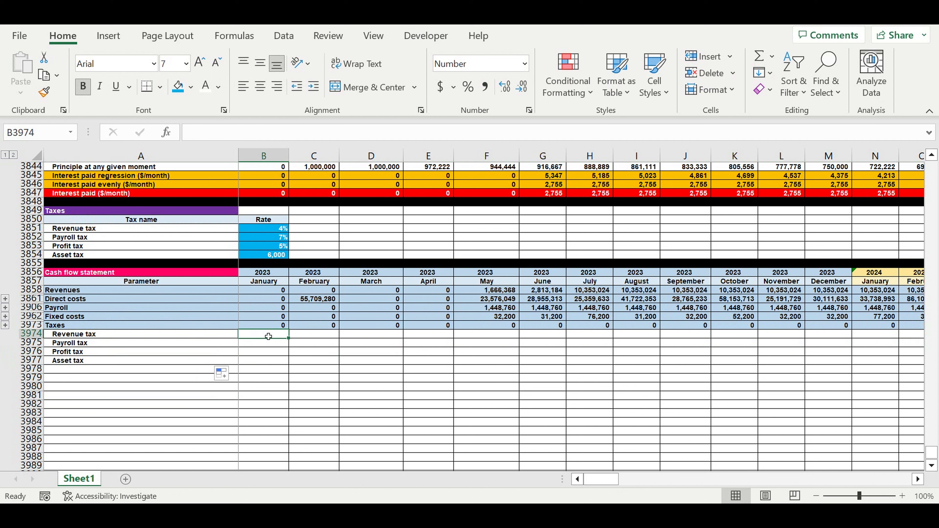
text(=)
click(263, 291)
text(*)
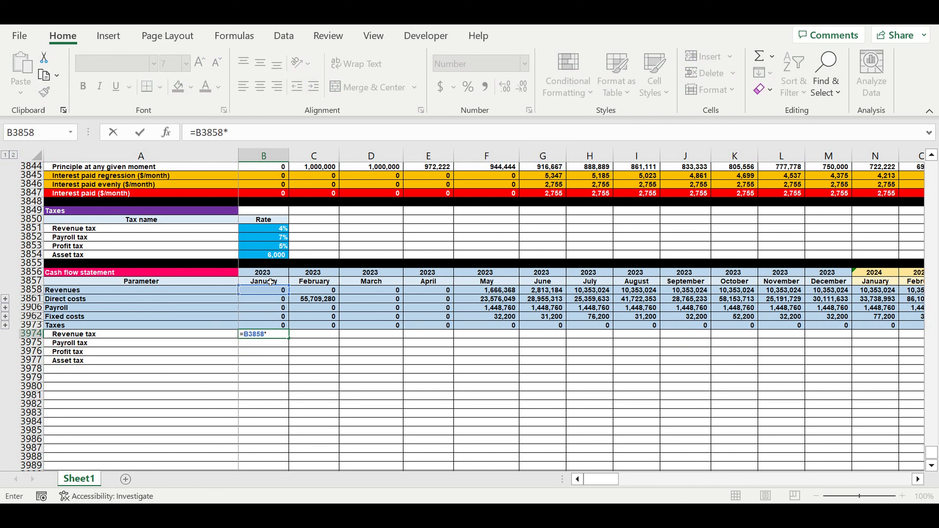
click(256, 137)
click(265, 230)
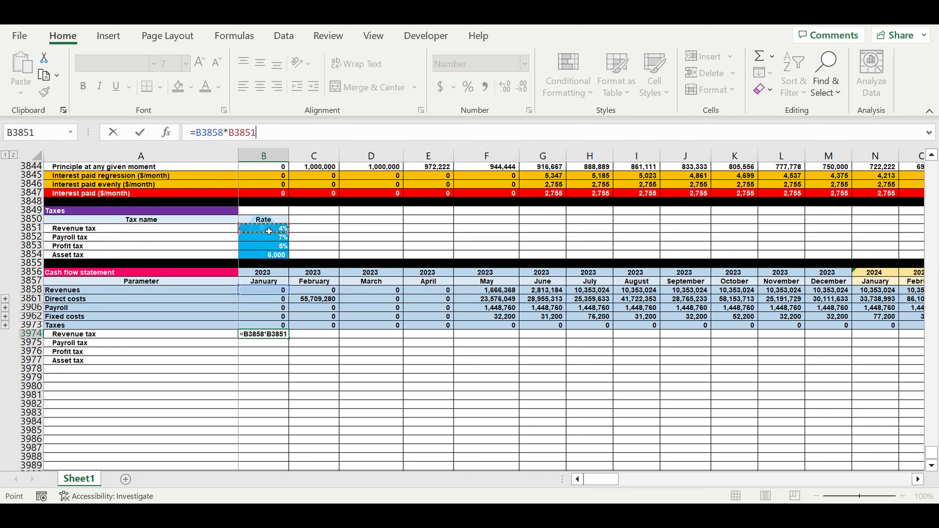
click(248, 137)
text($)
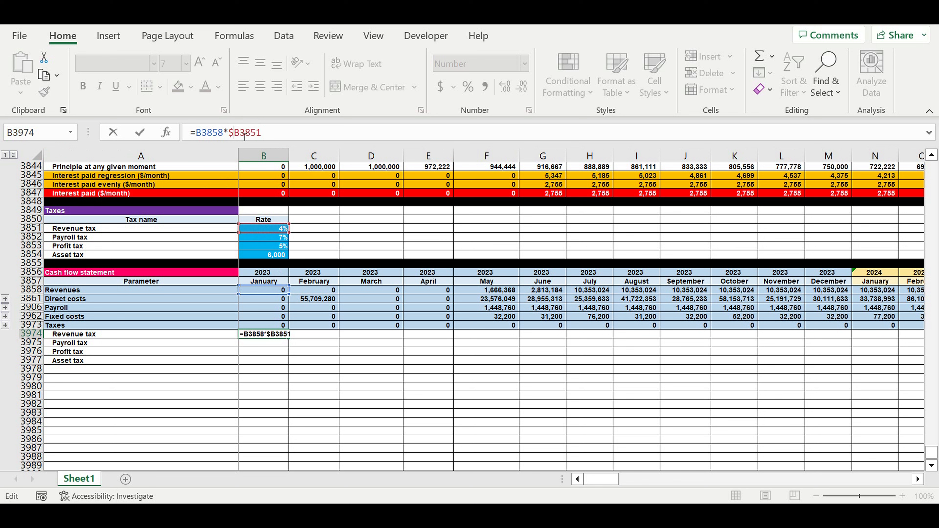
key(Return)
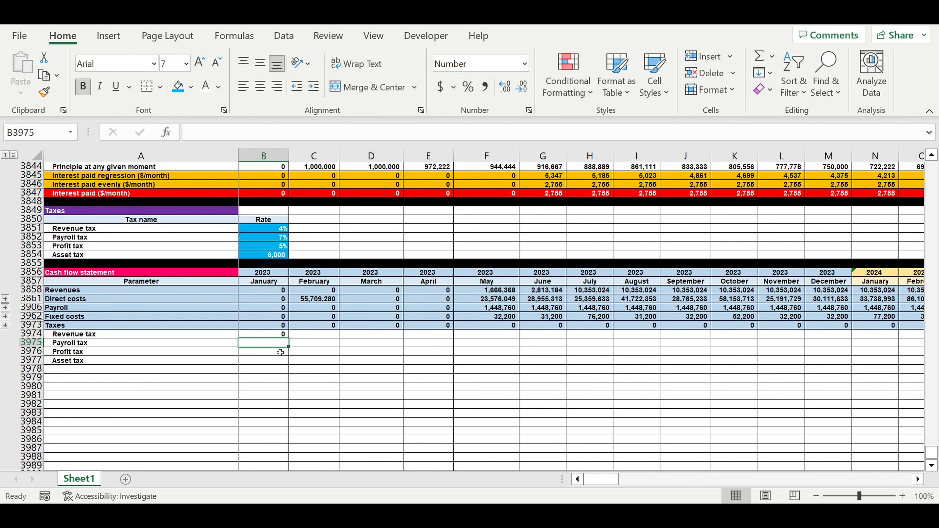
Calculate January payroll tax in B3975 as B3906 times the rate in B3852, anchoring the rate reference.
text(=)
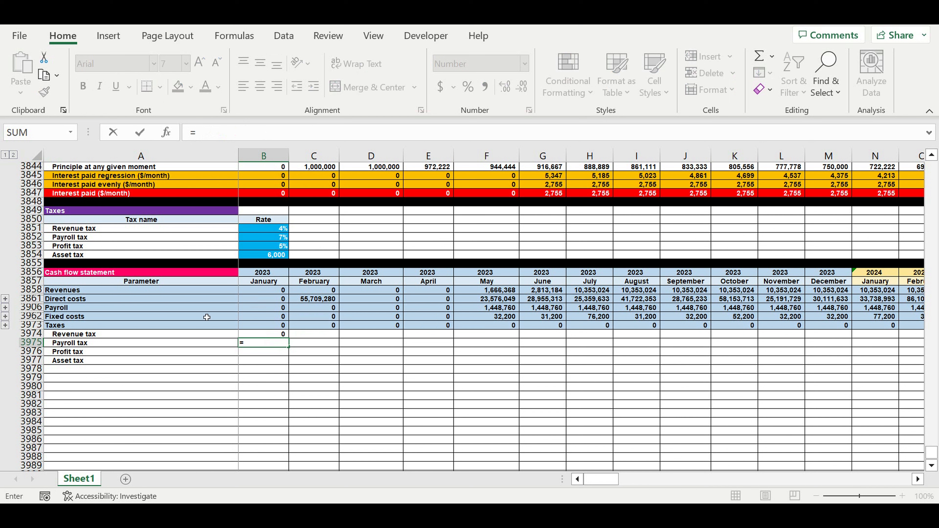
click(265, 308)
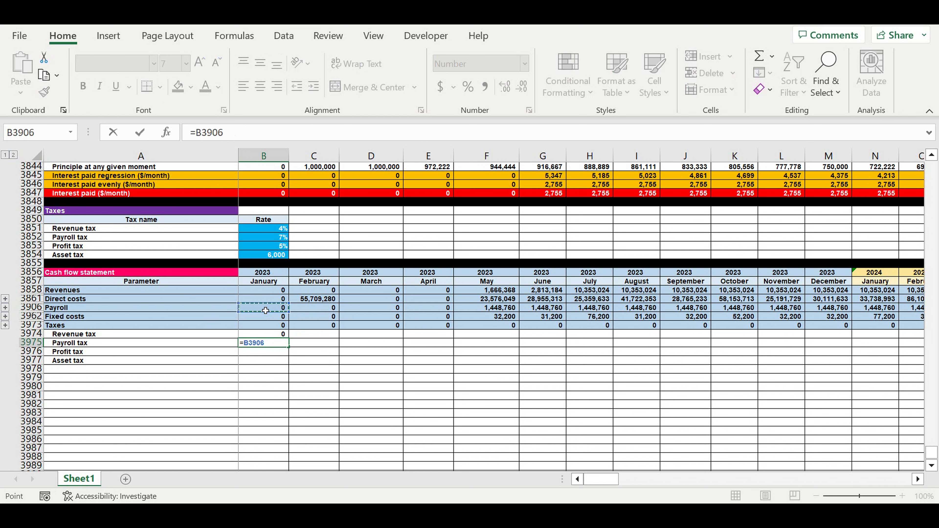
text(*)
click(262, 241)
click(235, 138)
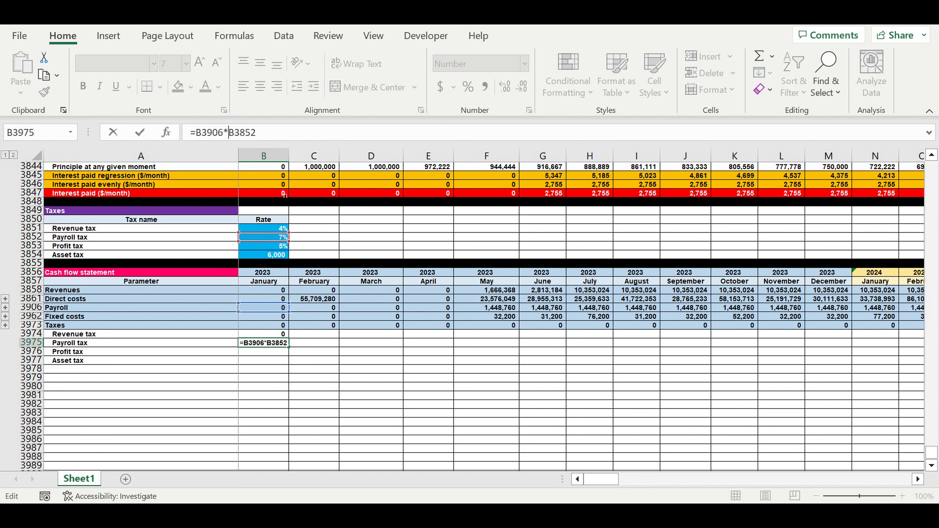
text($B$)
key(Return)
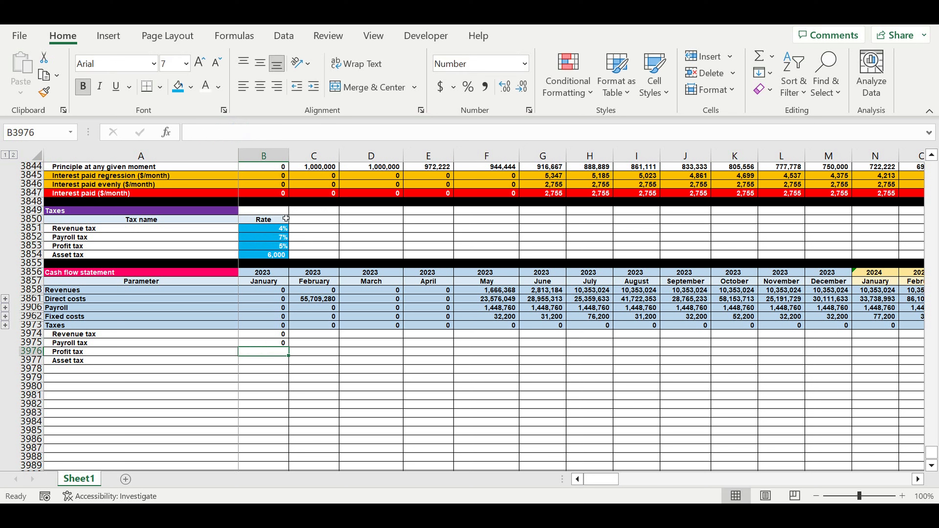
Calculate January asset tax in B3977 as =$B$3854*B45, using the Production (0-1-1) row of the project timeline.
click(253, 364)
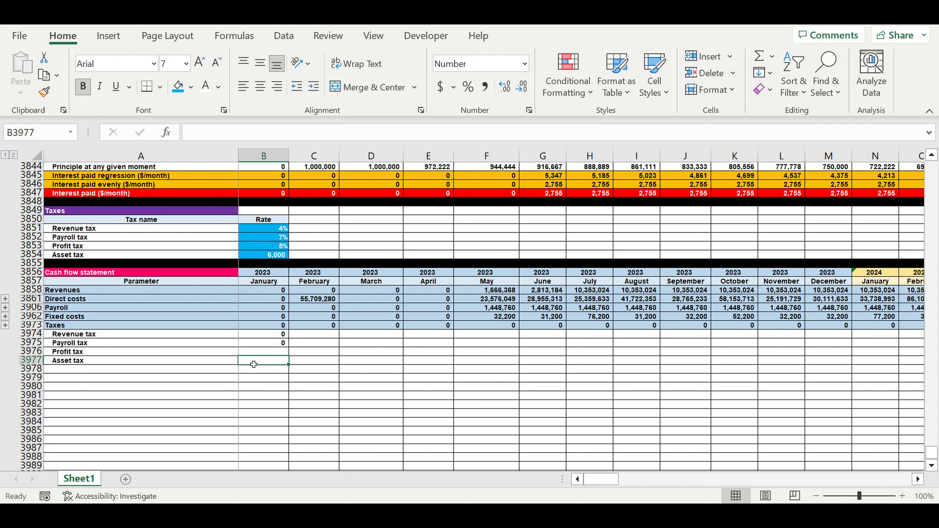
text(=)
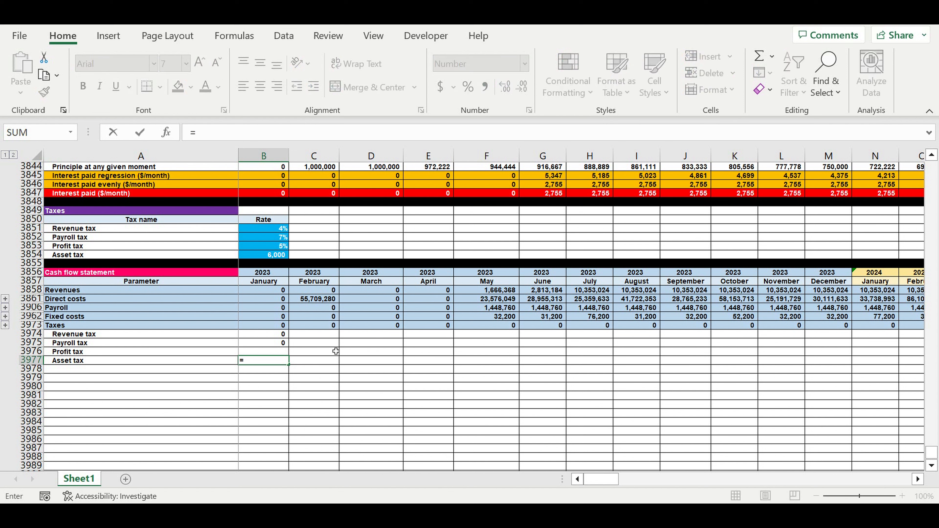
click(255, 257)
click(197, 132)
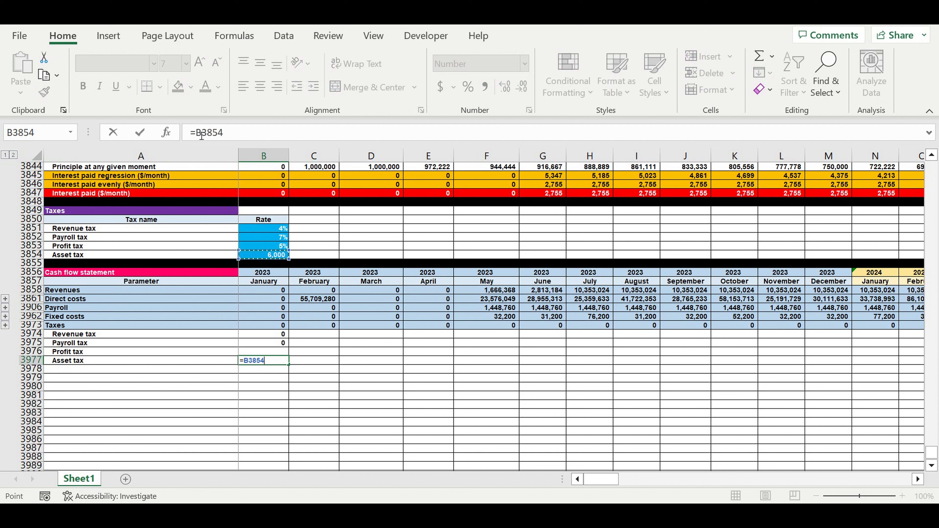
text($)
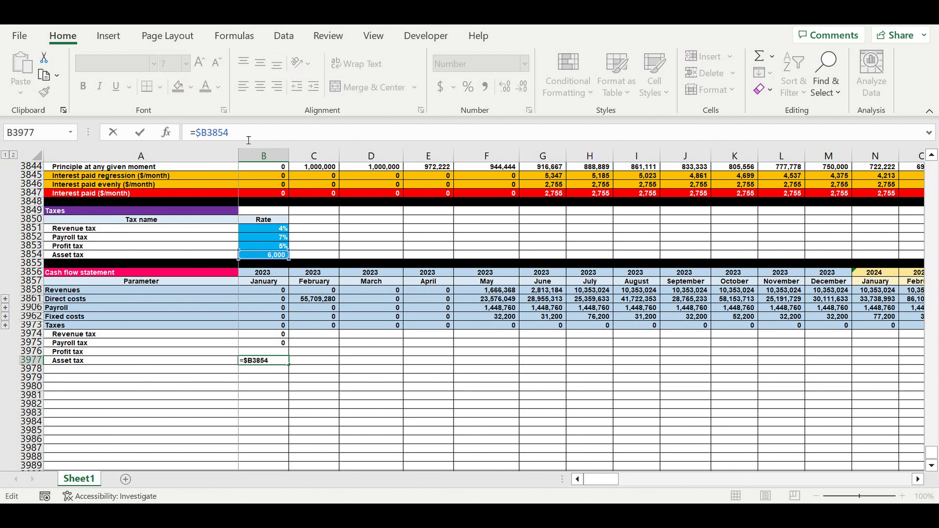
key(Right)
text($)
click(254, 134)
drag(932, 453, 925, 157)
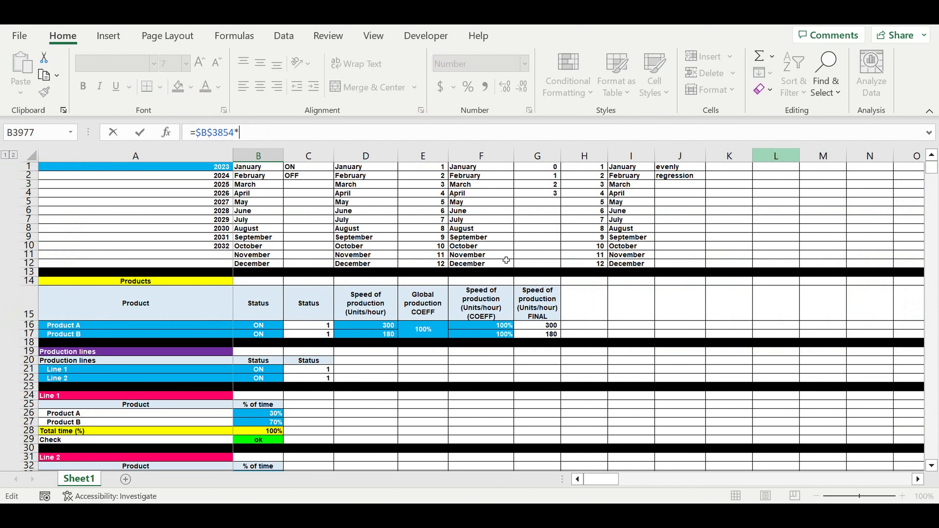
scroll(345, 350, down, 11)
scroll(262, 291, up, 1)
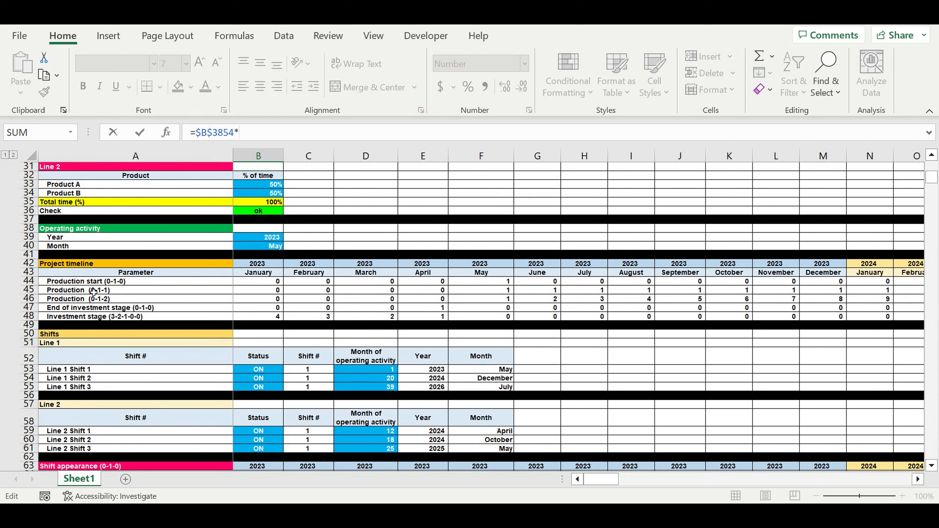
click(255, 290)
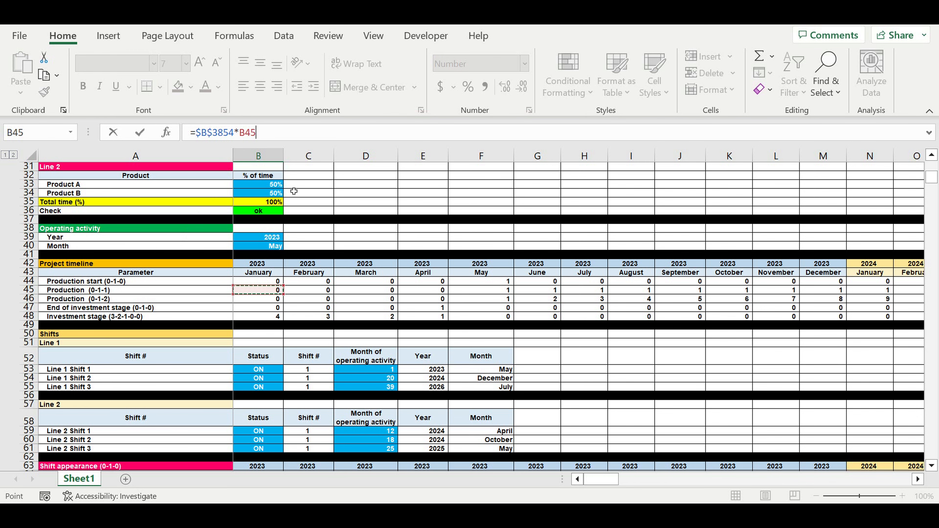
key(Return)
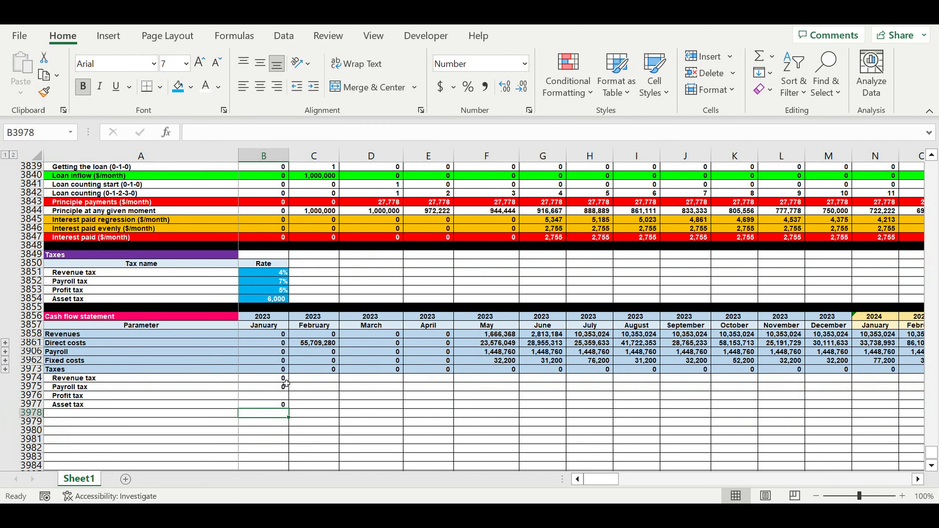
Correct the January Taxes total in B3973 to =SUM(B3974:B3977).
click(268, 369)
click(312, 138)
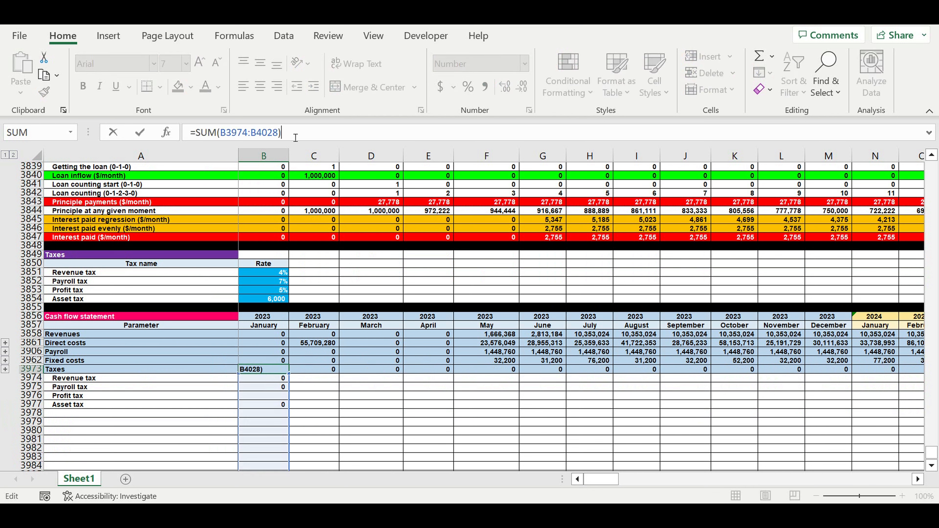
drag(257, 133, 282, 134)
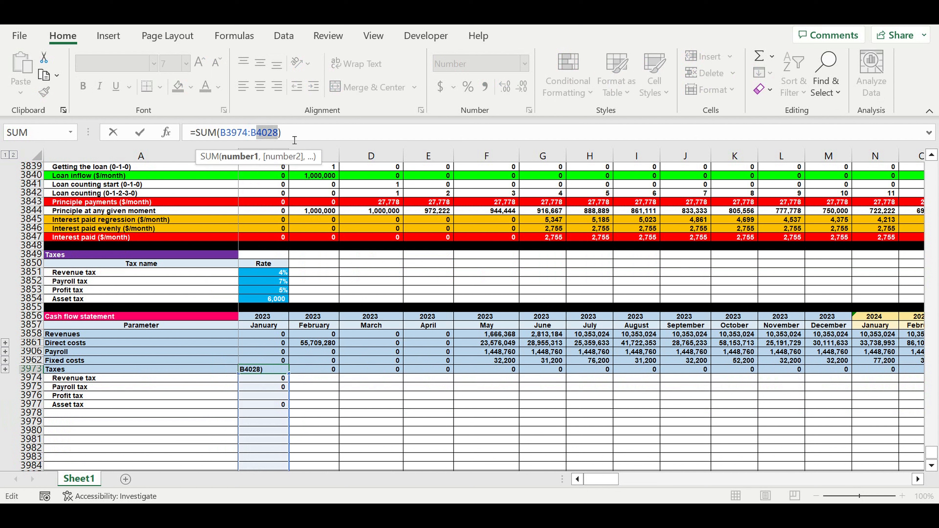
text(3977)
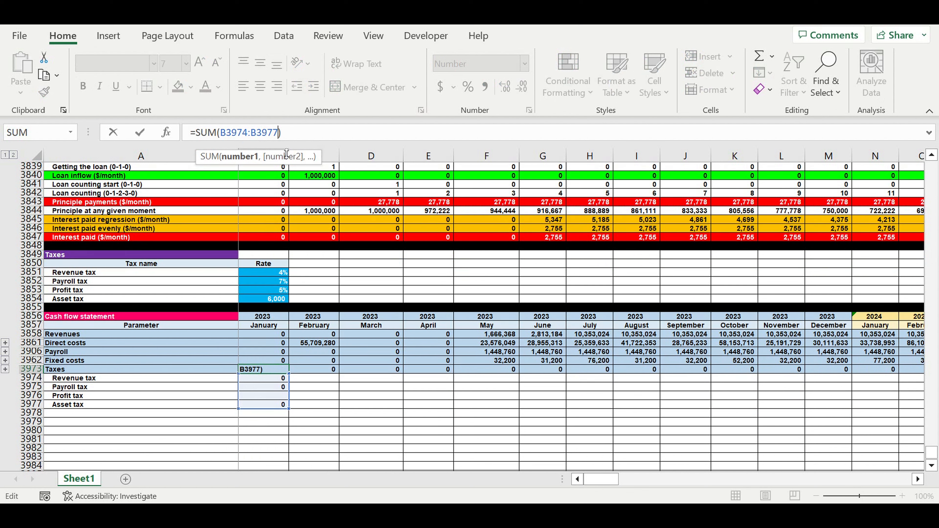
key(Return)
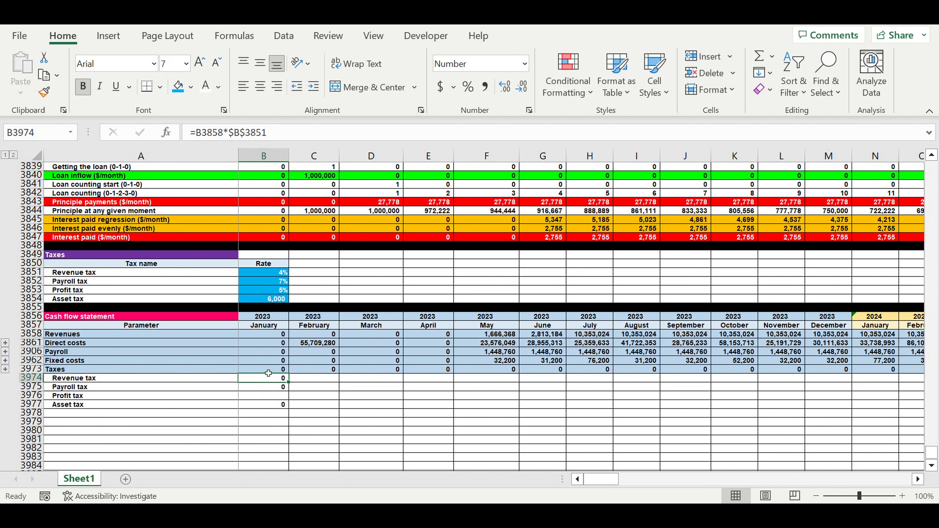
Copy the January Taxes formulas in B3973:B3977 across all months through December 2032 in column DQ.
drag(264, 369, 856, 403)
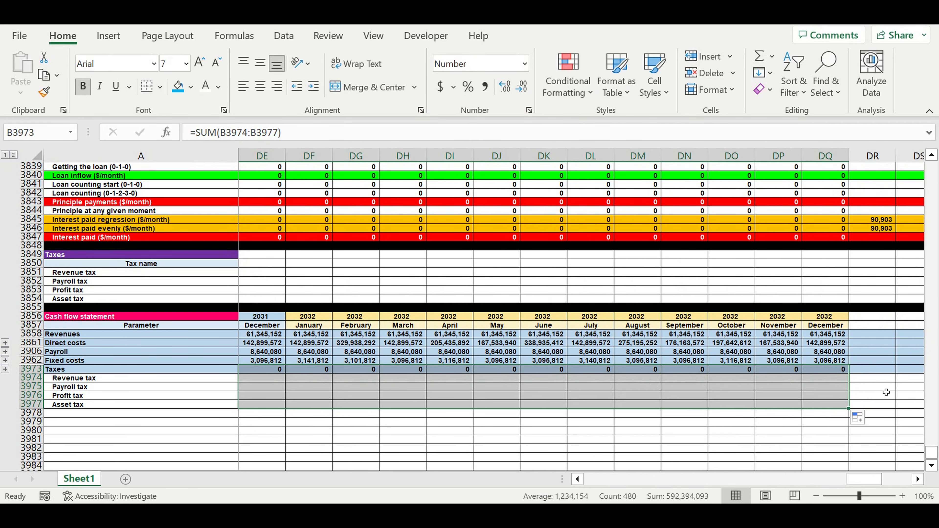
click(752, 432)
drag(859, 481, 178, 444)
drag(593, 482, 370, 453)
Label A3978 "Result from operating activity" and fill row 3978 with yellow.
click(78, 416)
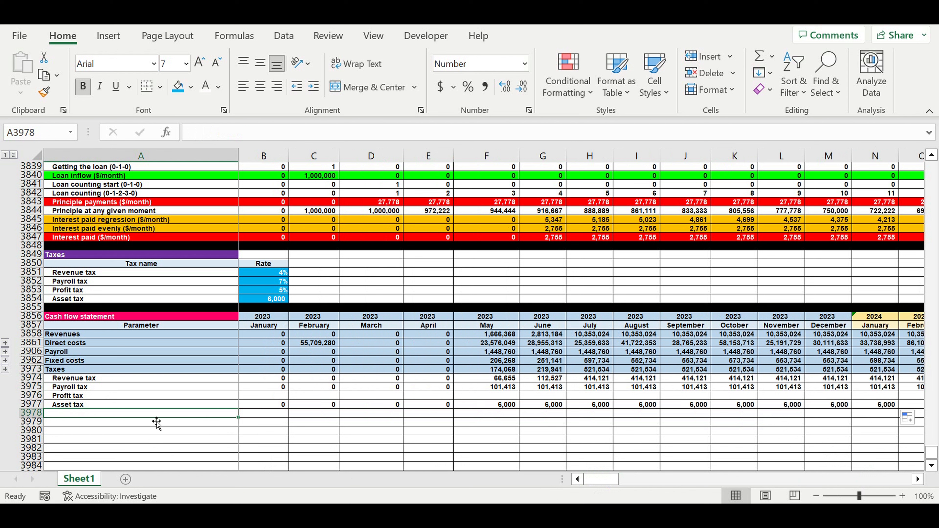
text(Res)
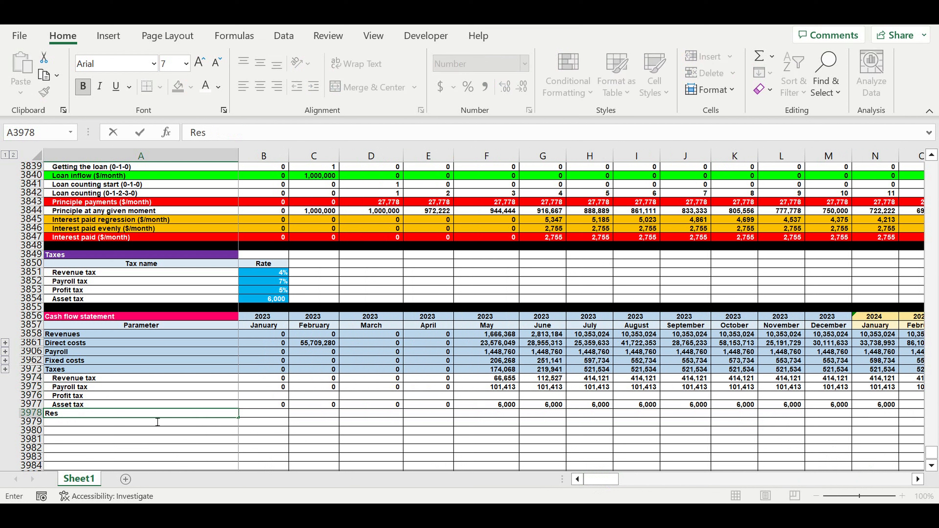
text(ult from operating activity)
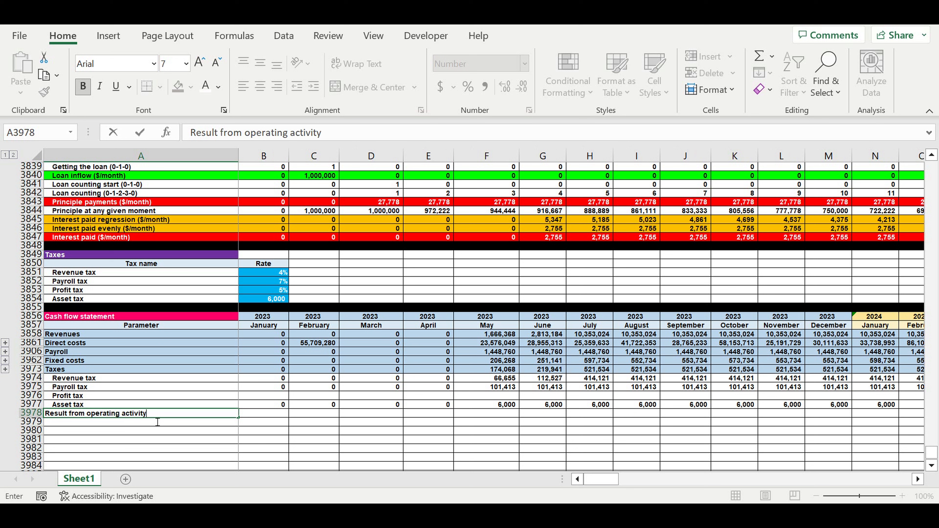
key(Return)
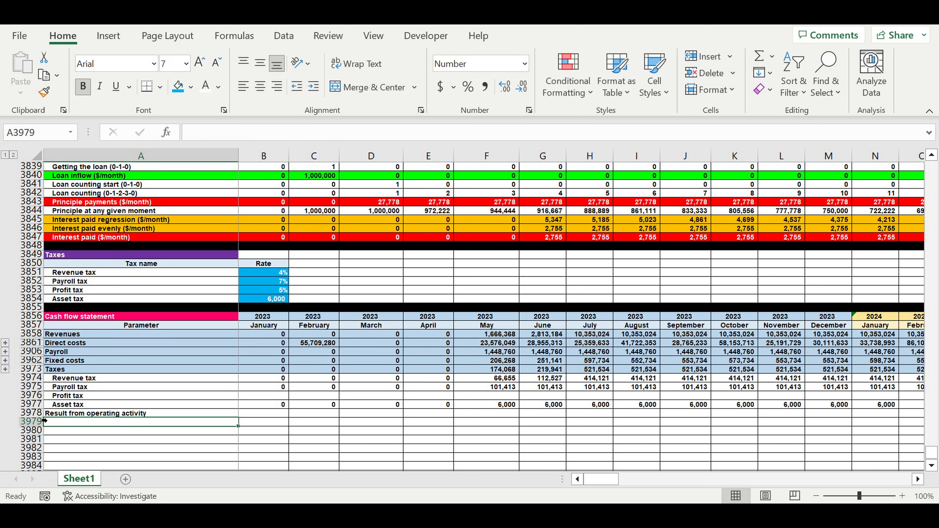
click(42, 414)
click(191, 87)
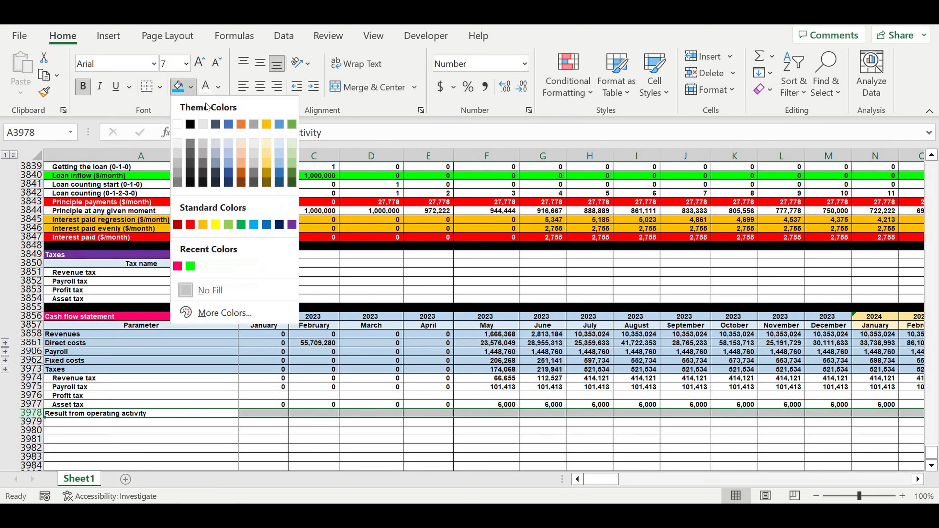
click(215, 224)
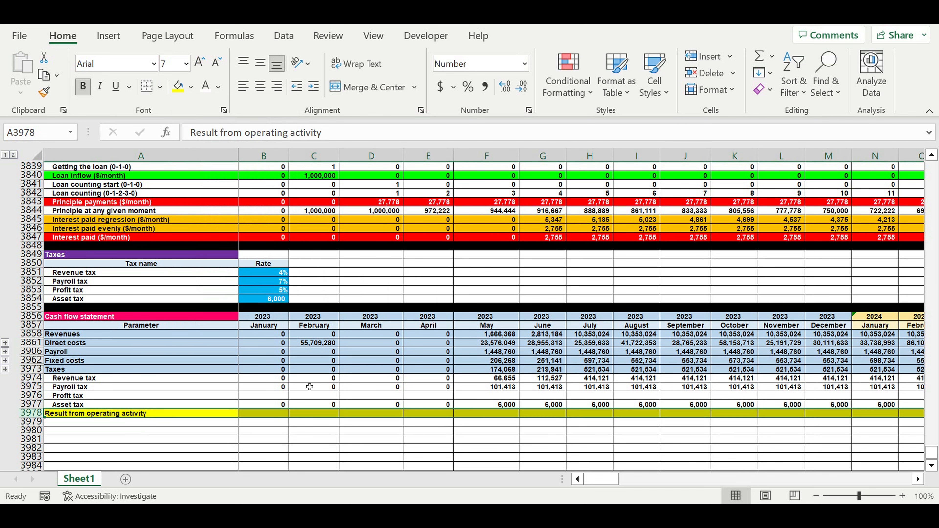
Calculate January's result from operating activity in B3978 as =B3858-B3861-B3906-B3962-B3973.
text(=)
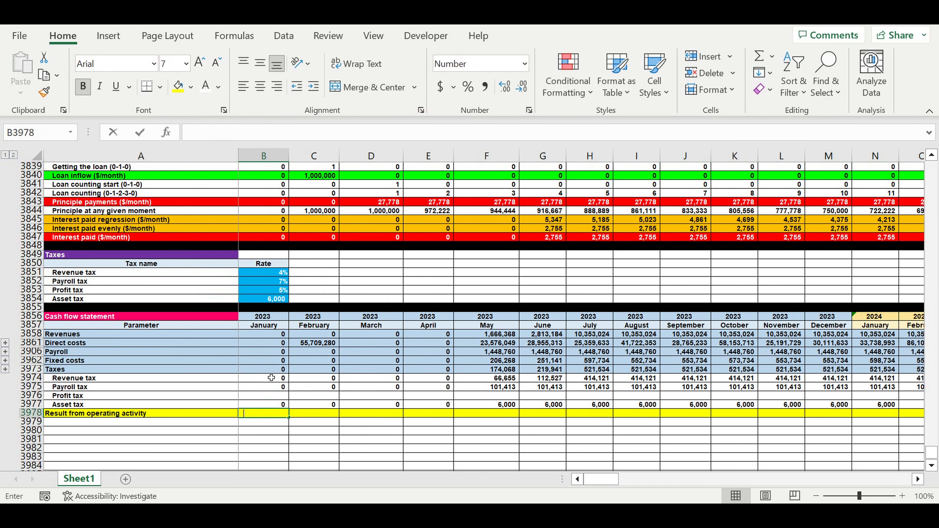
click(254, 334)
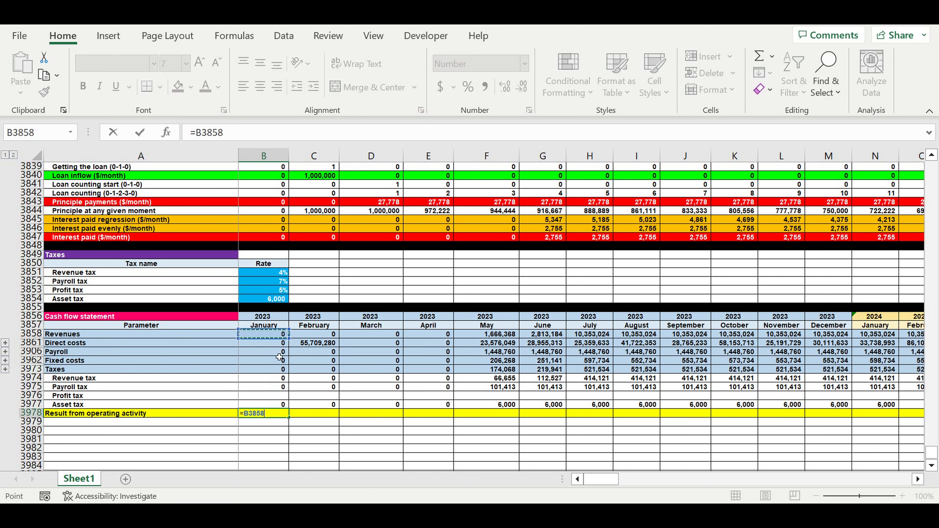
text(-)
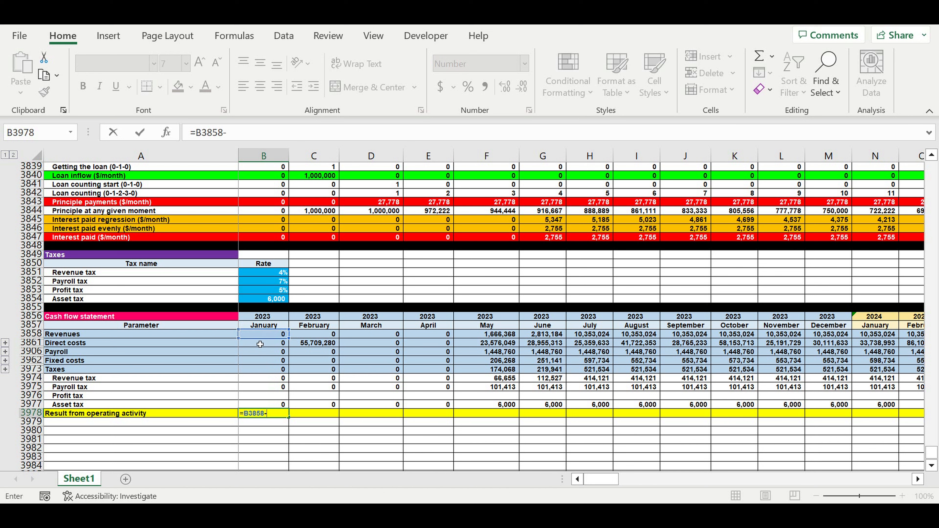
click(261, 346)
text(-)
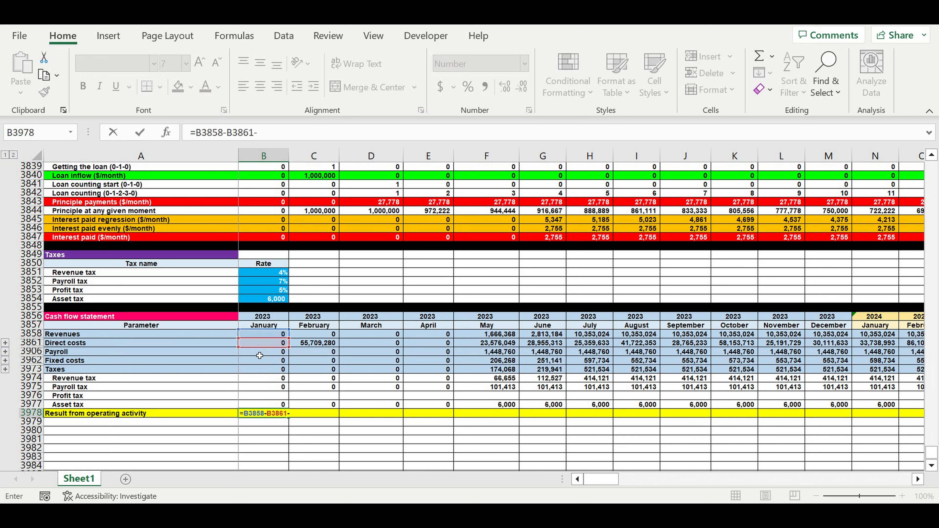
click(261, 352)
text(-)
click(258, 361)
text(-)
click(257, 370)
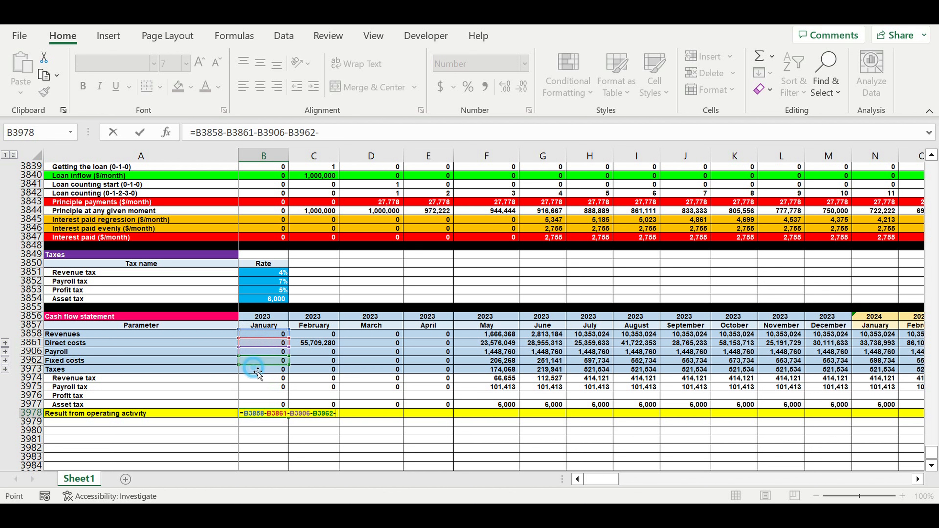
key(Return)
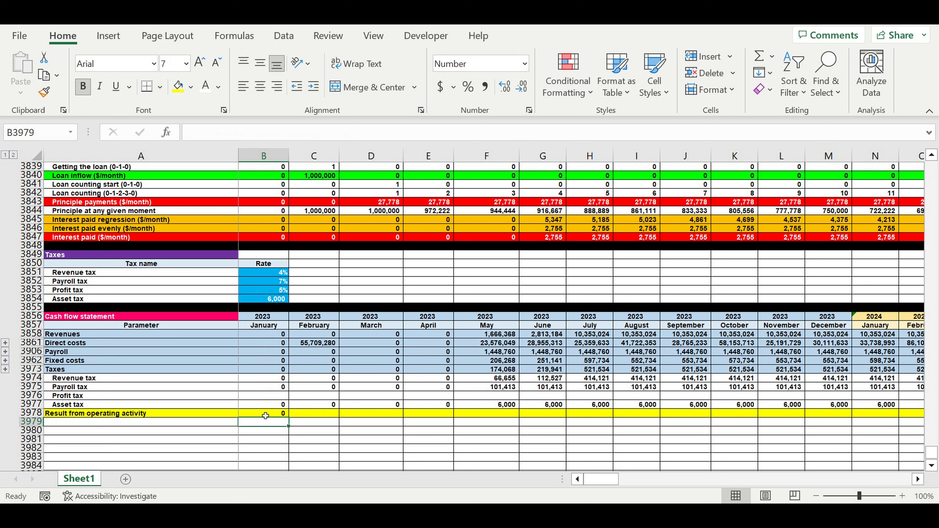
Copy the operating result formula from B3978 across all months through December 2032 in column DQ.
click(266, 414)
drag(289, 417, 836, 453)
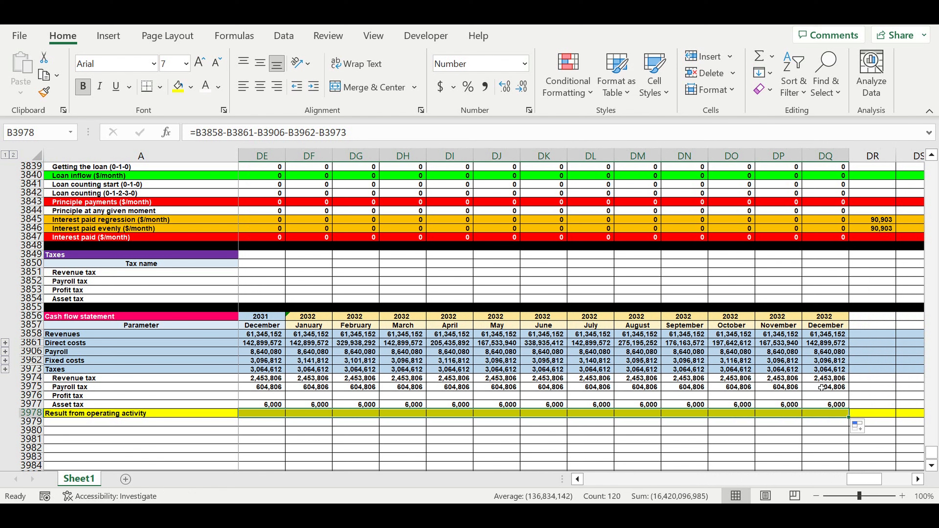
click(867, 371)
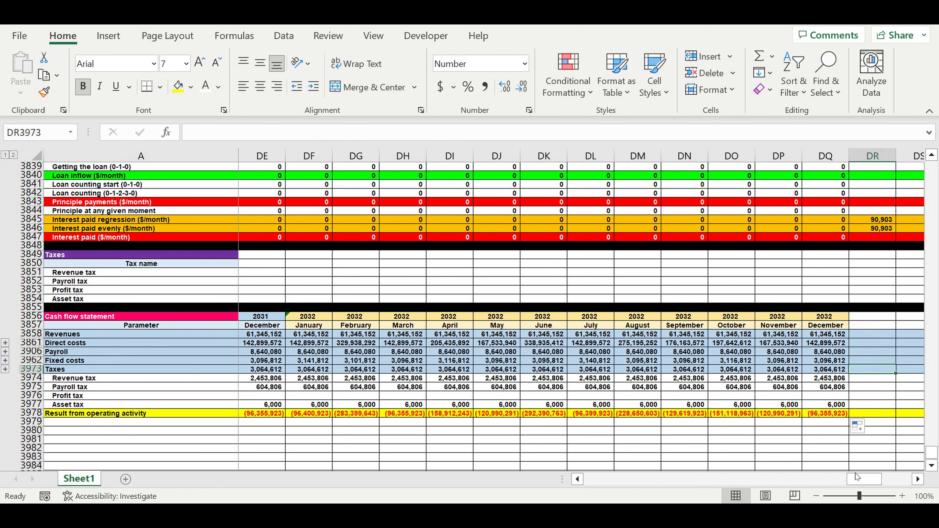
drag(861, 479, 448, 467)
scroll(85, 399, down, 1)
Label A3979 "Investment expenses" and fill row 3979 with light blue.
click(67, 399)
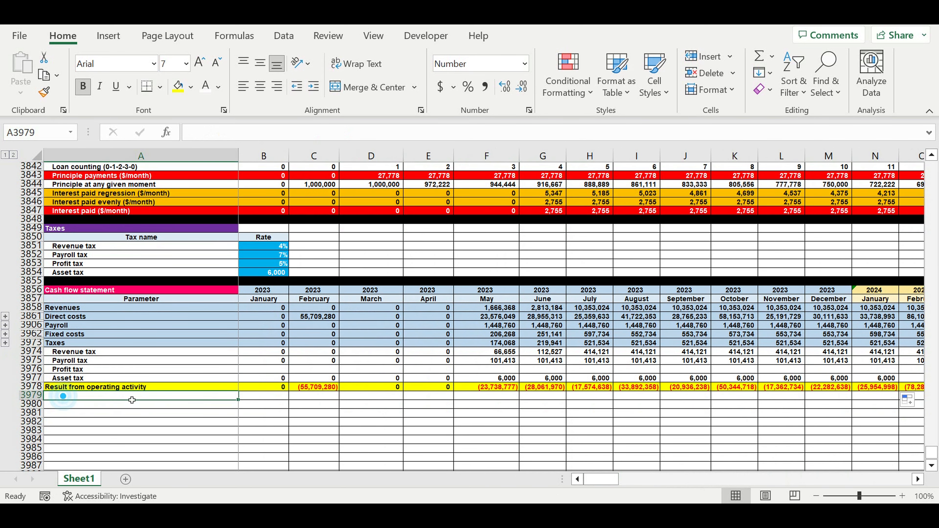
text(I)
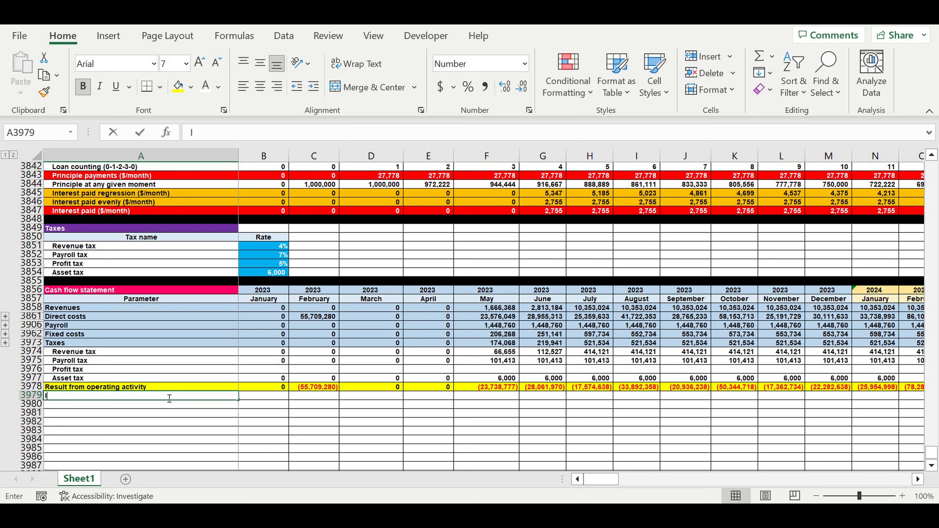
text(nvestment)
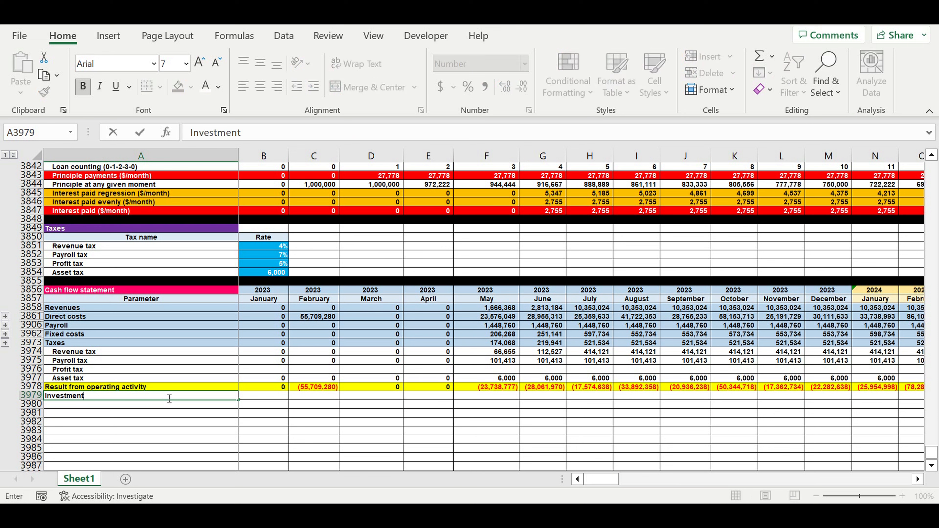
text( expe)
key(Return)
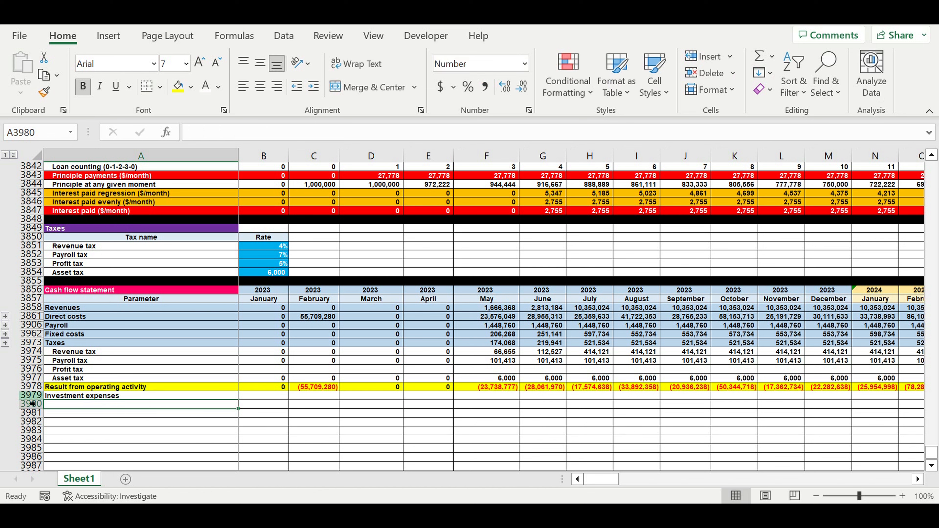
click(27, 395)
click(191, 87)
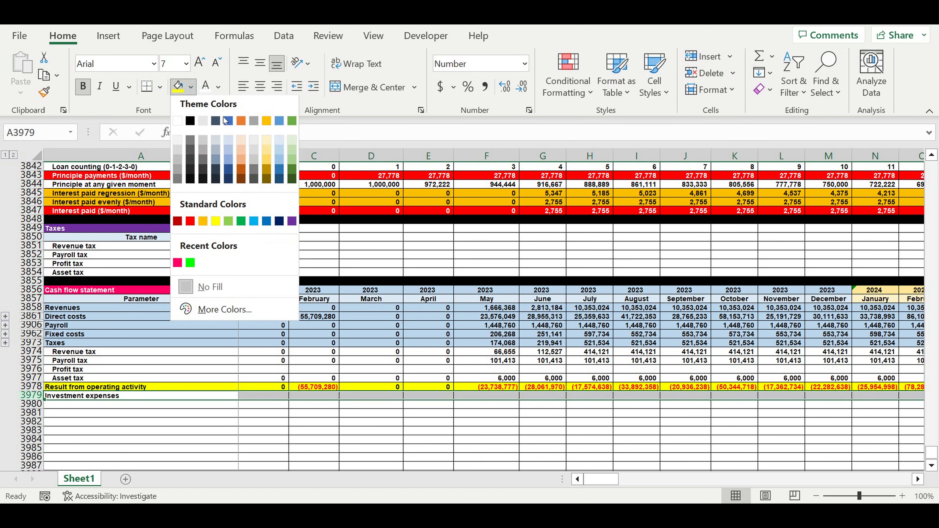
click(279, 153)
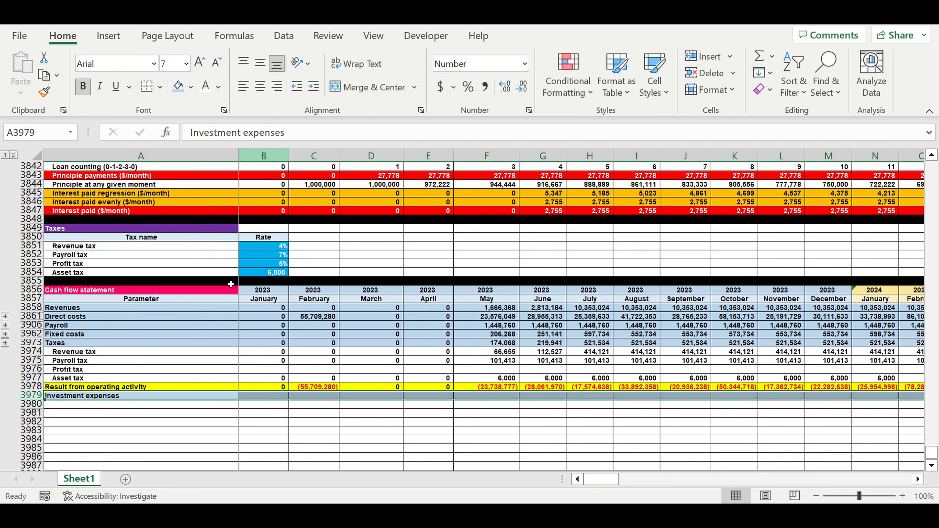
Link A3980 to the first item name in the Investment plan ($/month) table with =A411.
click(126, 407)
text(=)
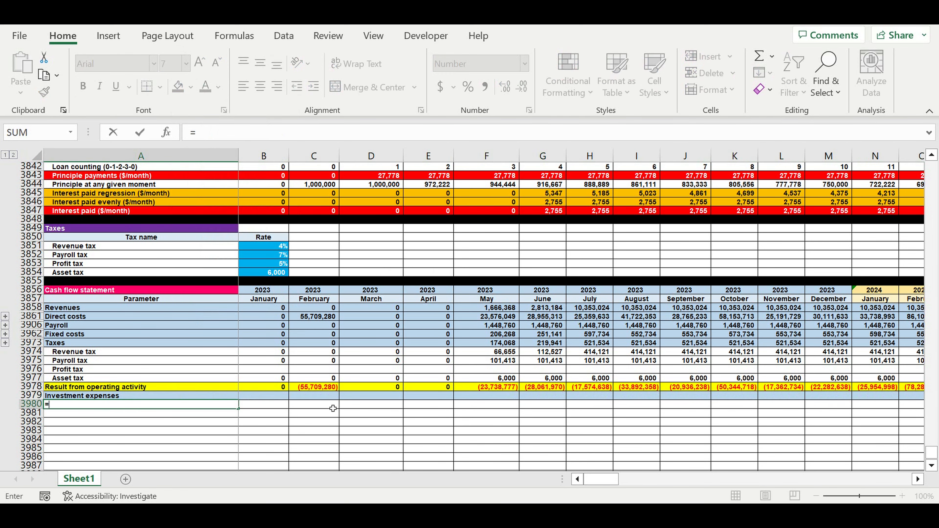
drag(933, 455, 932, 169)
scroll(425, 312, down, 9)
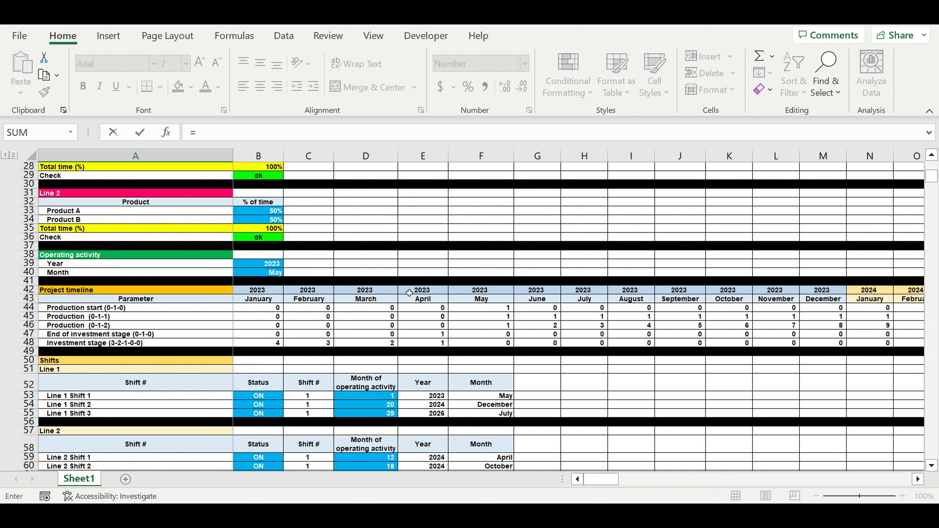
scroll(417, 311, down, 20)
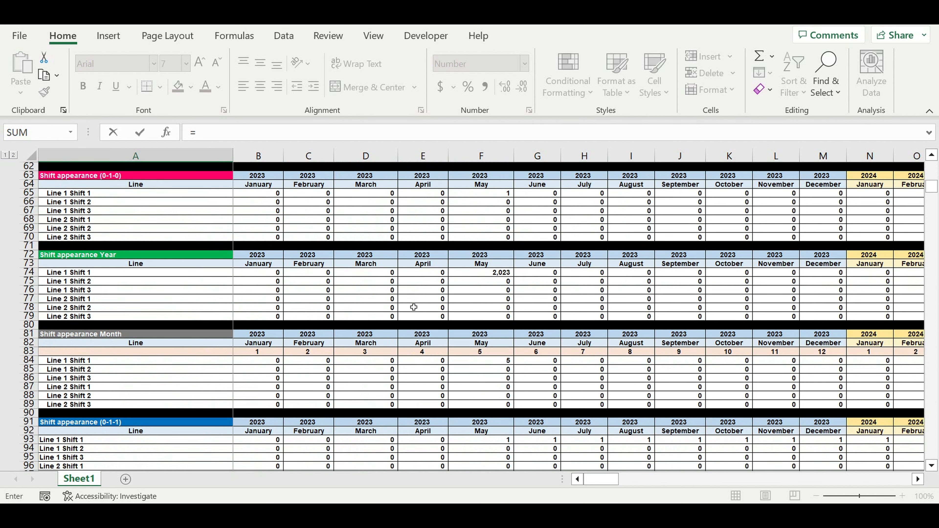
scroll(411, 307, down, 10)
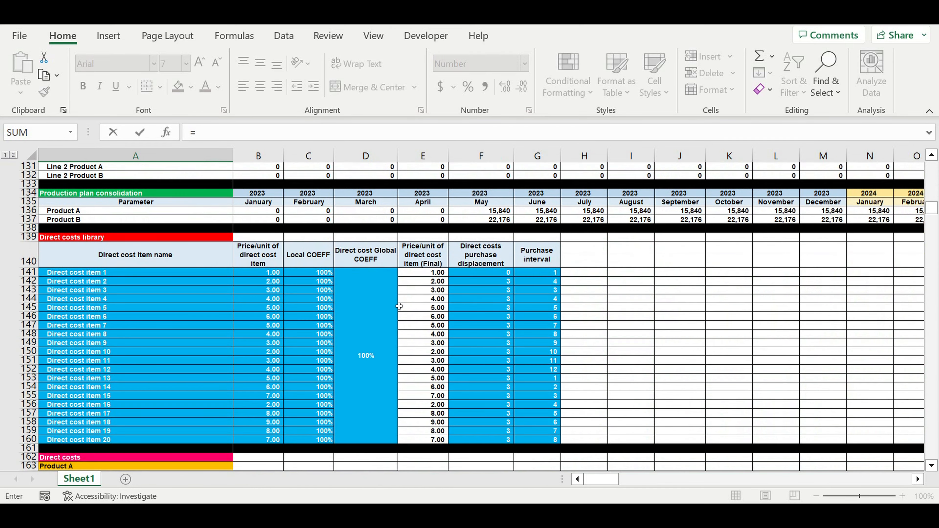
scroll(406, 313, down, 10)
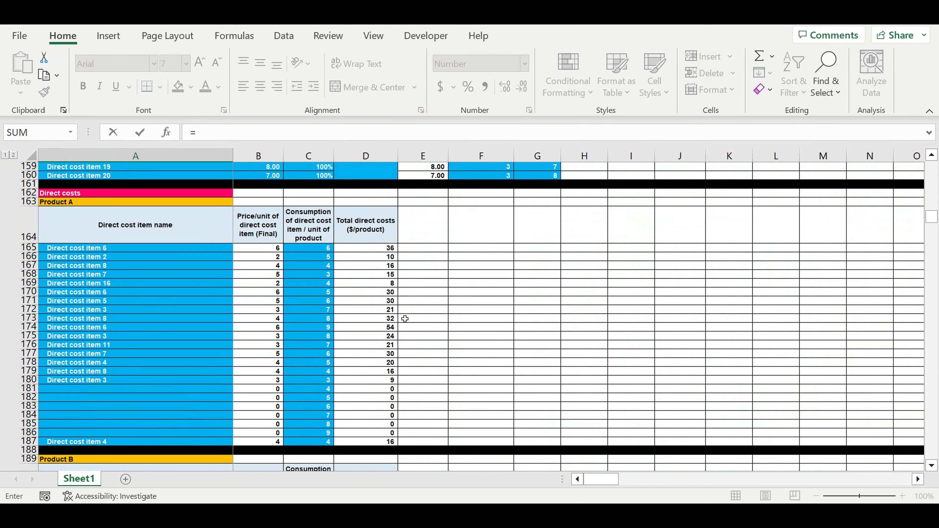
scroll(406, 318, down, 18)
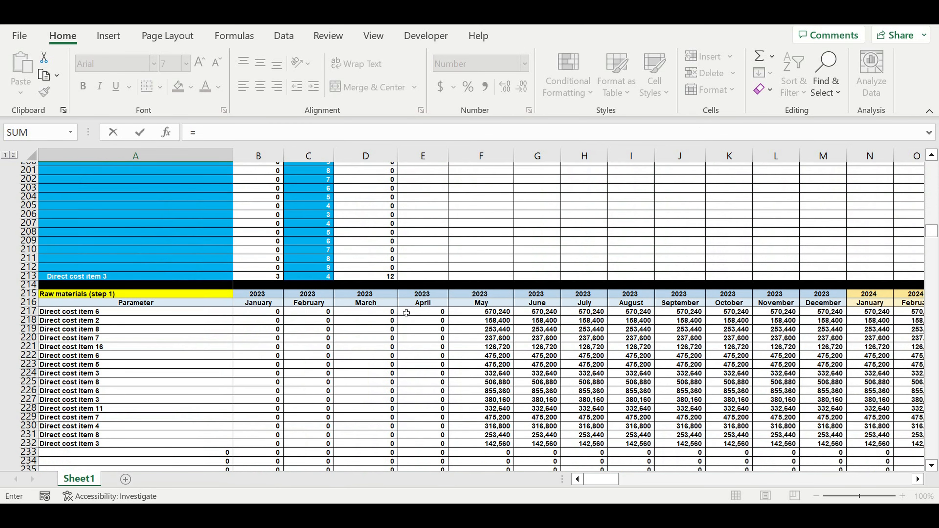
scroll(403, 310, down, 20)
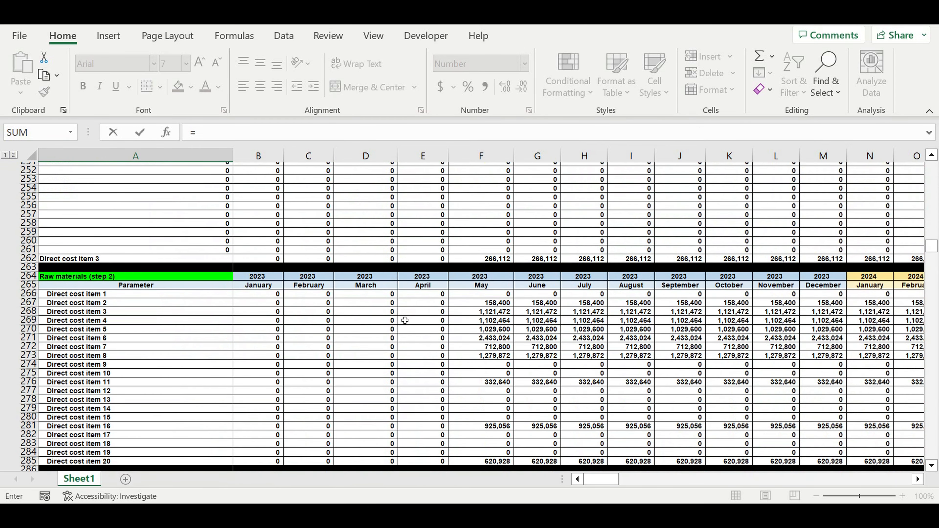
scroll(405, 317, down, 16)
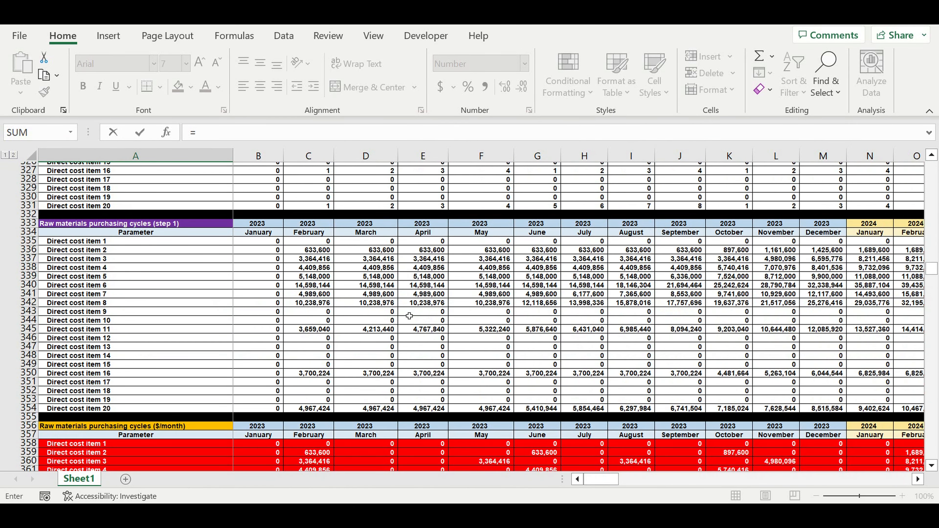
scroll(411, 316, down, 10)
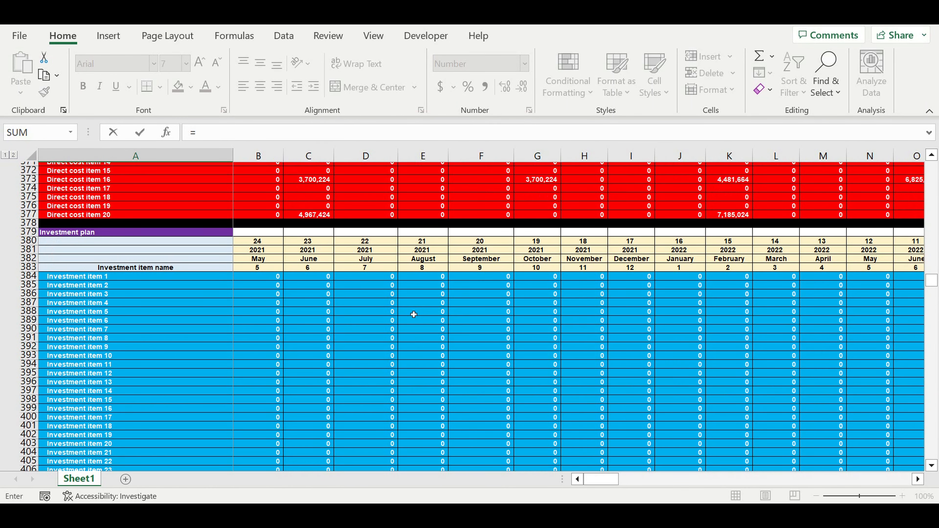
scroll(409, 313, down, 12)
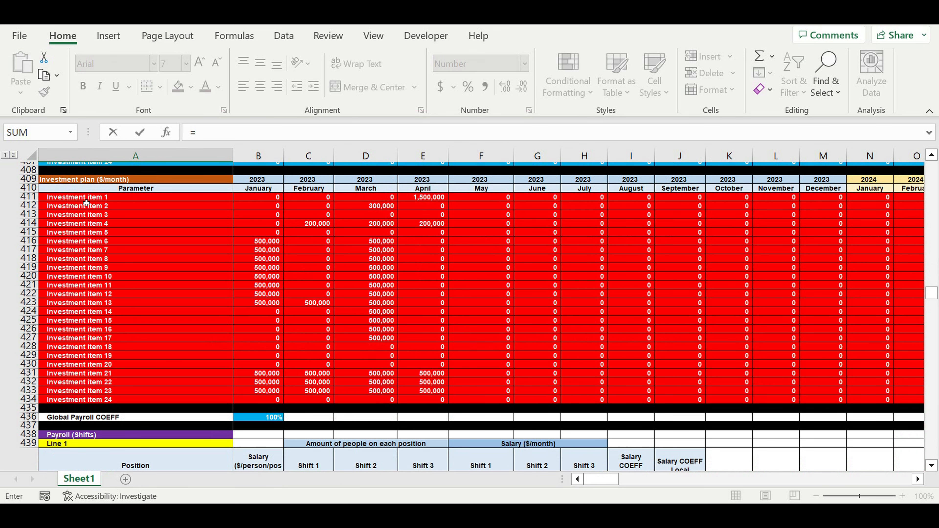
click(82, 200)
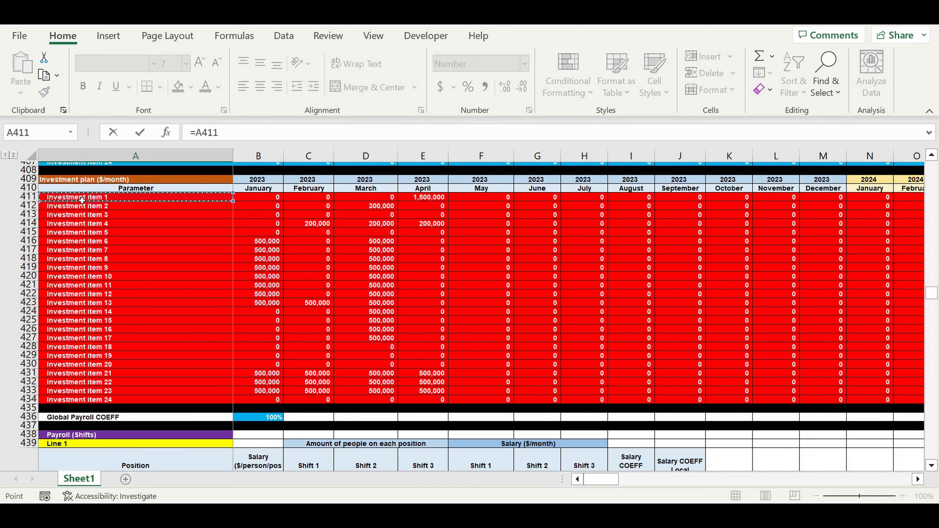
key(Return)
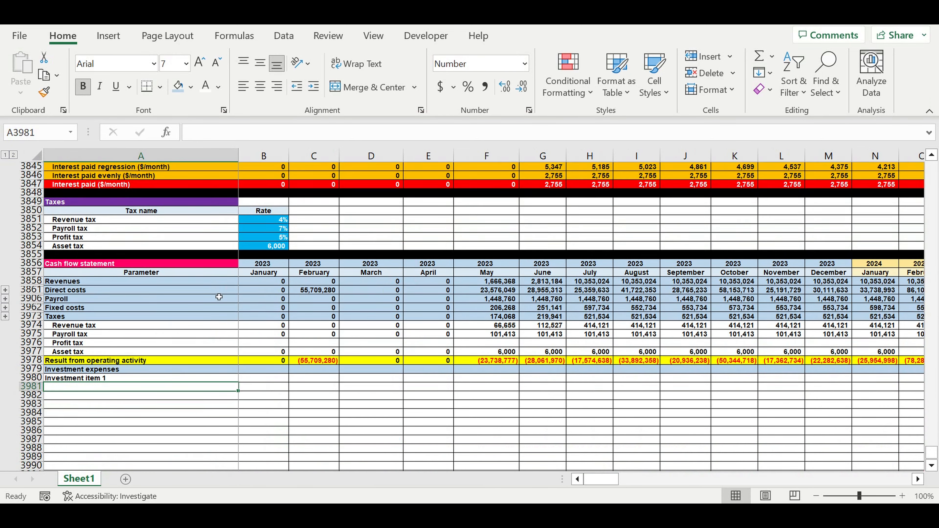
Indent the investment item name in A3980 and copy it down through A4000.
scroll(210, 336, down, 3)
click(218, 299)
click(314, 86)
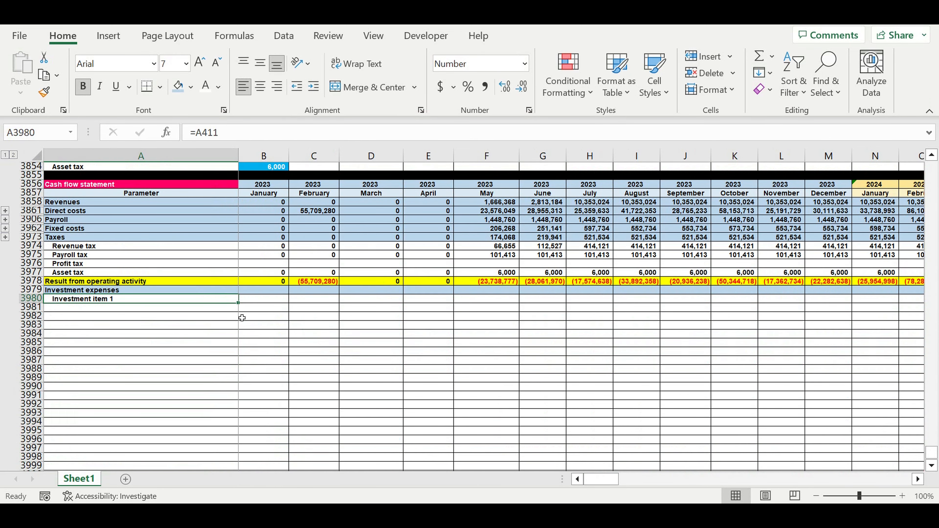
scroll(250, 256, down, 3)
drag(238, 227, 217, 398)
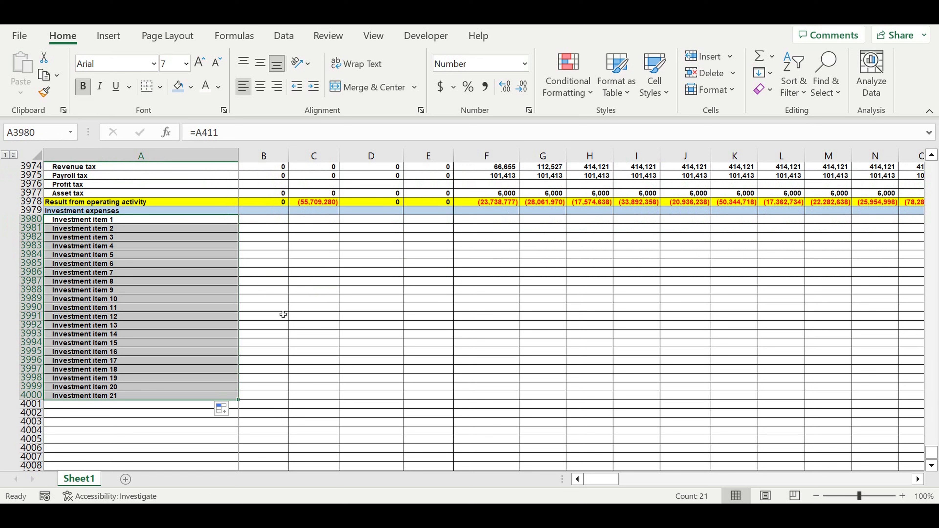
Extend the linked investment item names down to Investment item 24 in A4003 and clear the surplus entries from A4004 down.
scroll(283, 315, down, 4)
click(207, 281)
drag(242, 287, 255, 357)
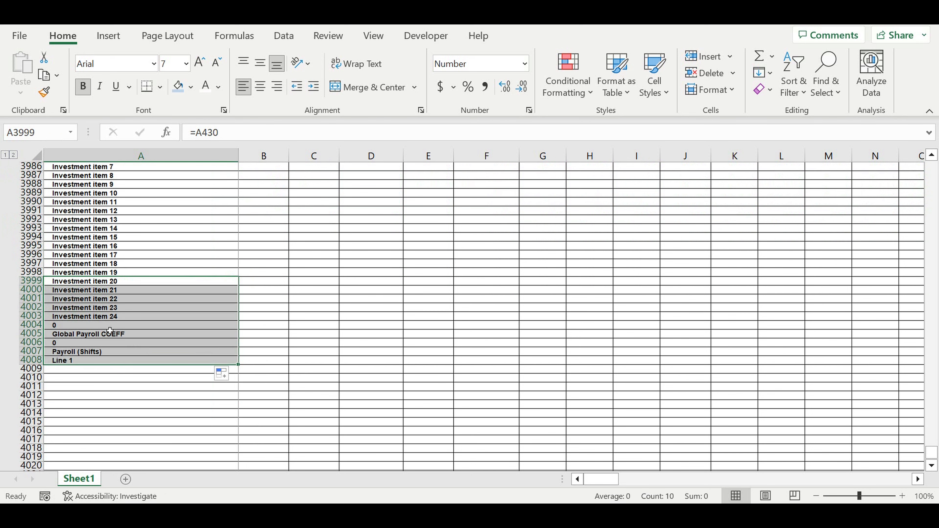
drag(104, 326, 105, 382)
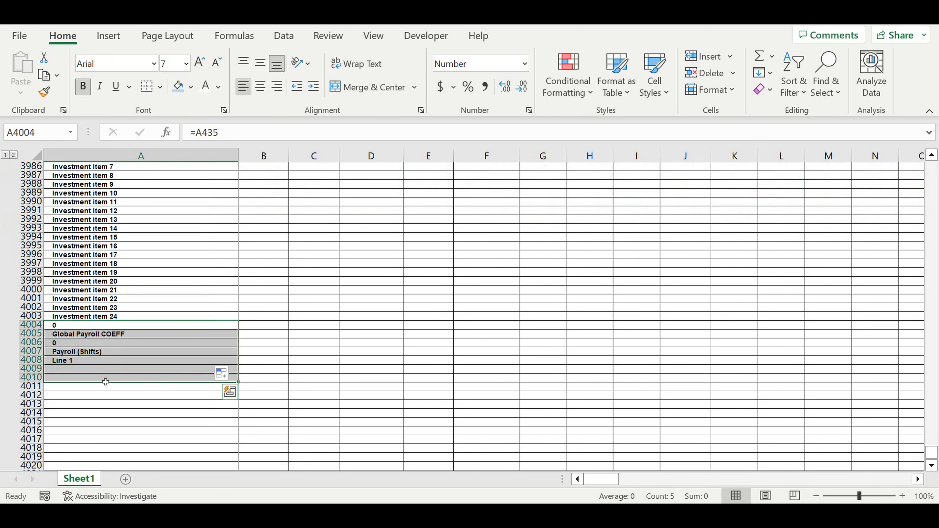
key(Delete)
click(264, 317)
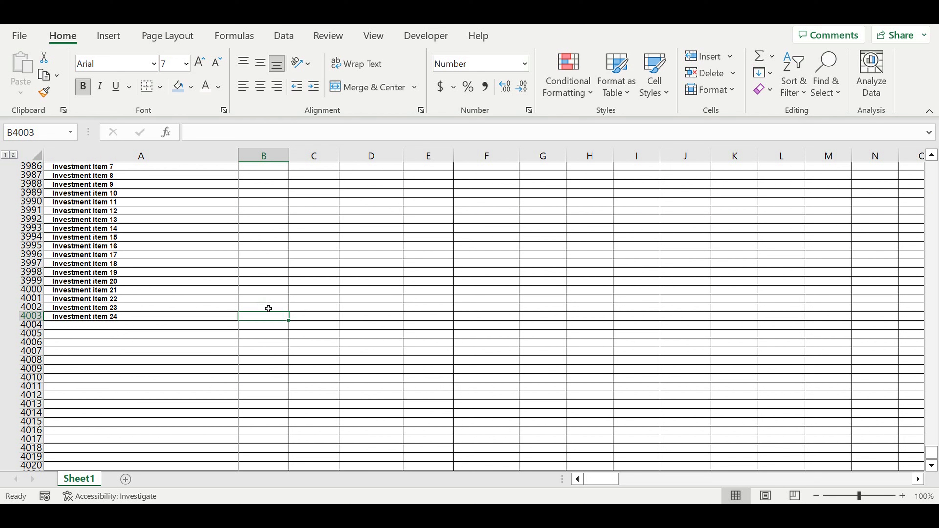
Copy the link formulas in A3980:A4003 into column B for January 2023 and right-align the resulting amounts.
scroll(171, 235, up, 3)
drag(122, 193, 126, 397)
drag(238, 400, 272, 401)
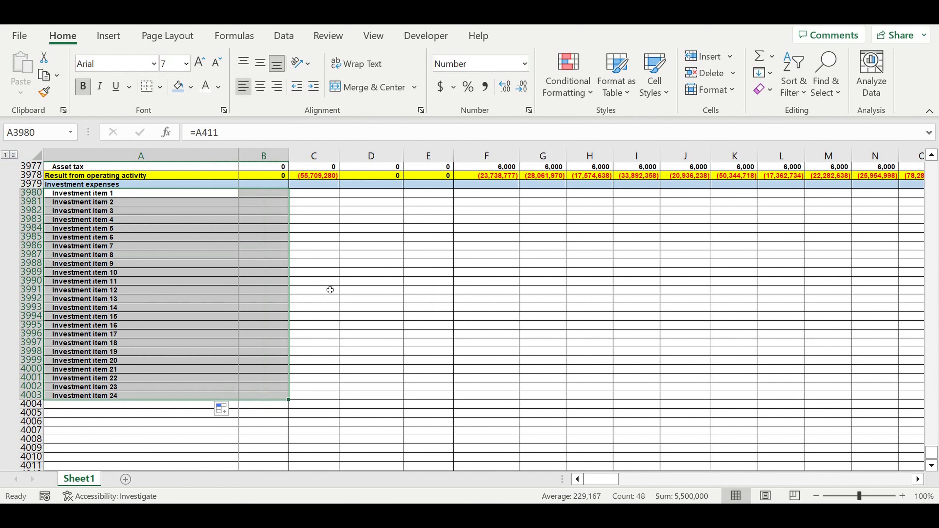
click(329, 289)
drag(258, 193, 260, 395)
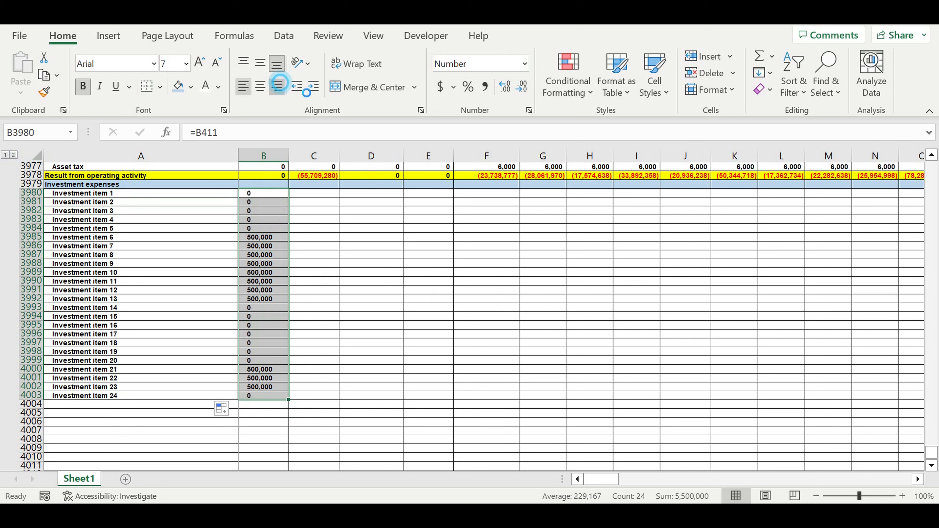
click(276, 86)
Total the January 2023 investment items in B3979 with =SUM(B3980:B4003).
click(272, 184)
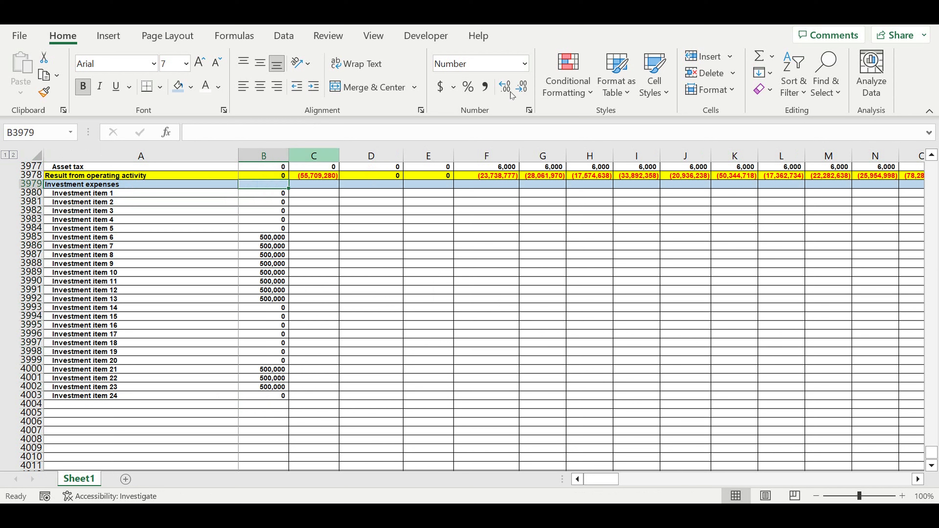
click(759, 59)
drag(256, 395, 262, 201)
key(Return)
click(274, 184)
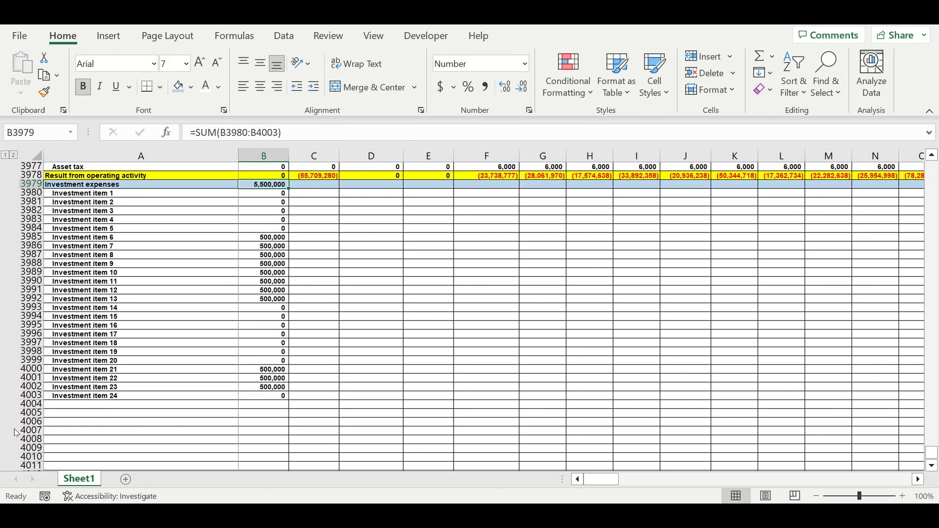
Fill row 4004 with yellow and label A4004 "Result from investment activity" without an indent.
click(32, 404)
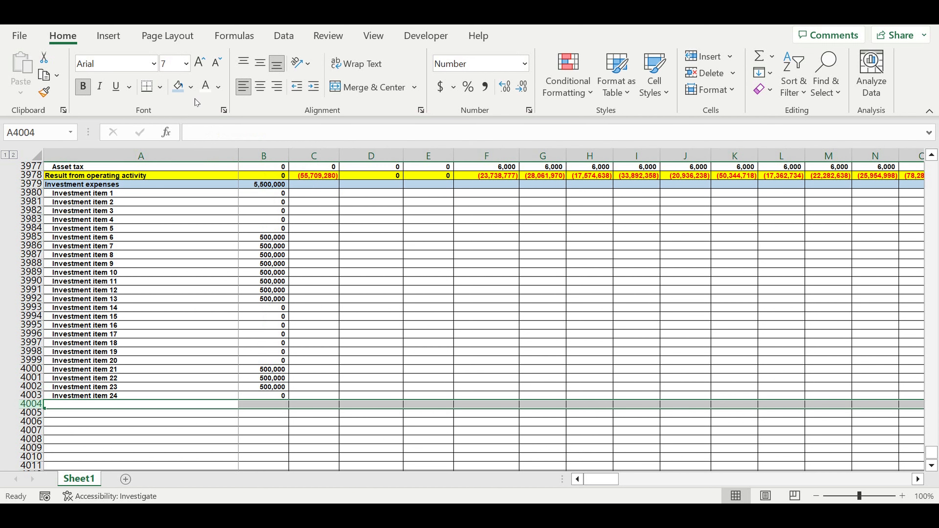
click(192, 87)
click(216, 224)
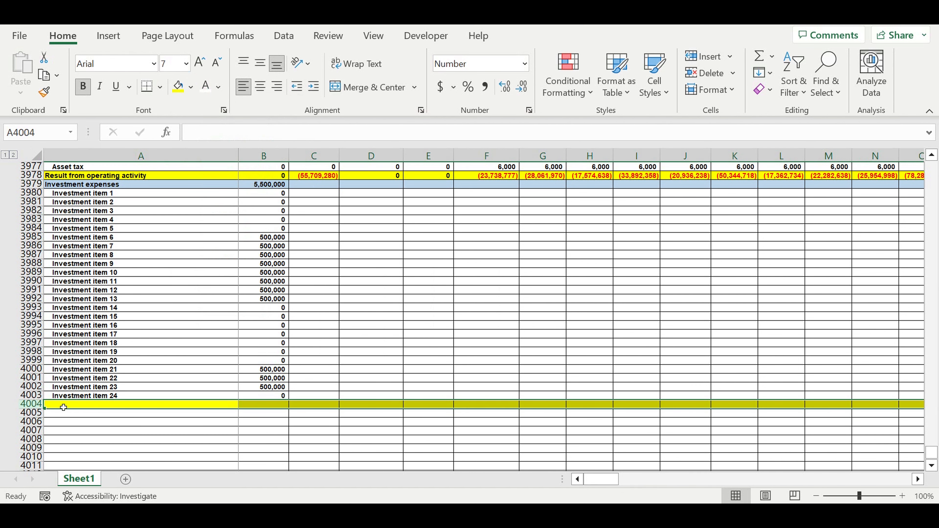
click(64, 407)
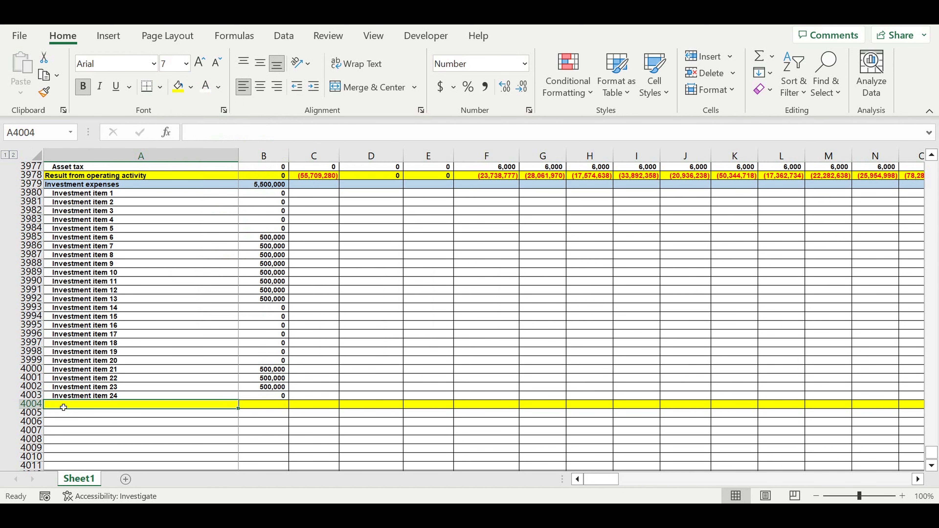
text(Res)
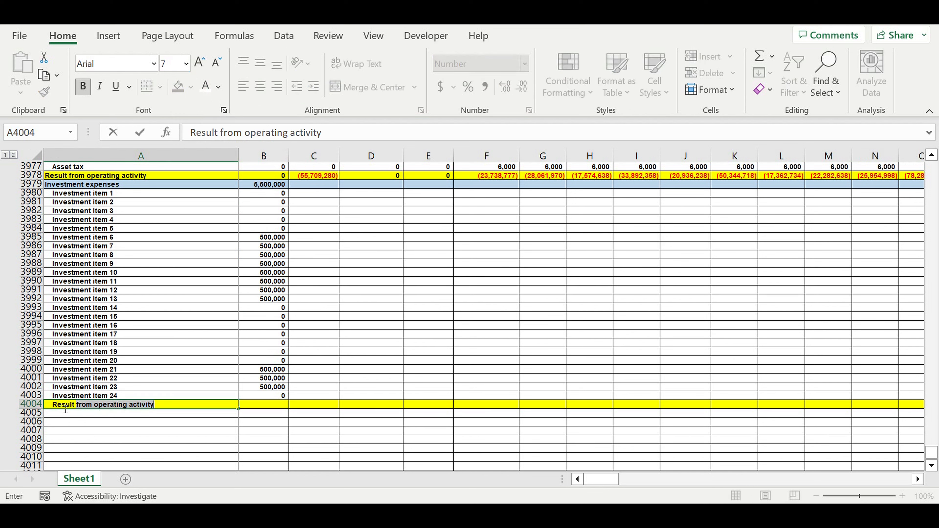
text(ult from in)
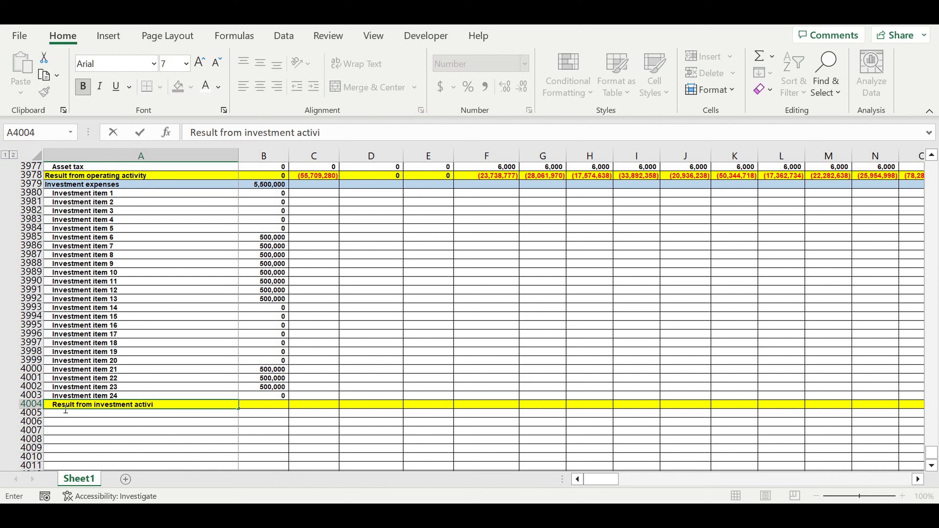
key(Return)
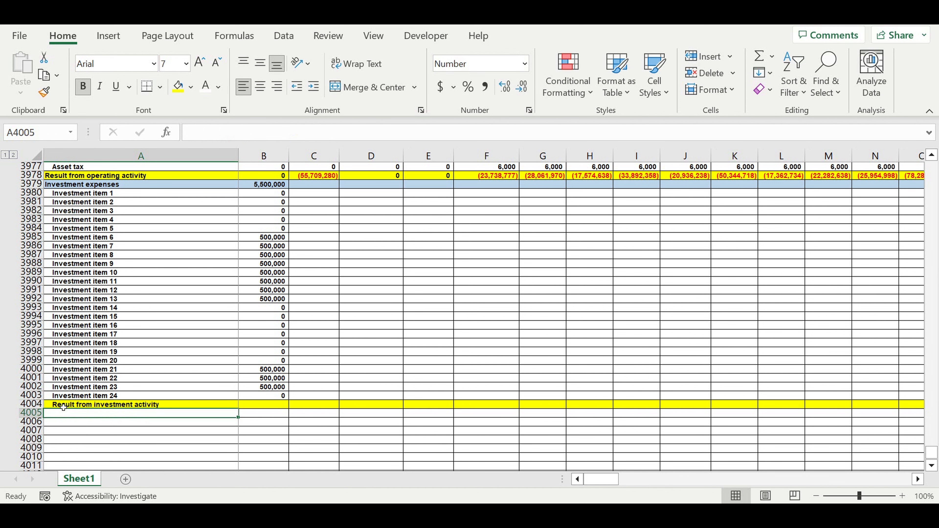
click(144, 404)
click(296, 86)
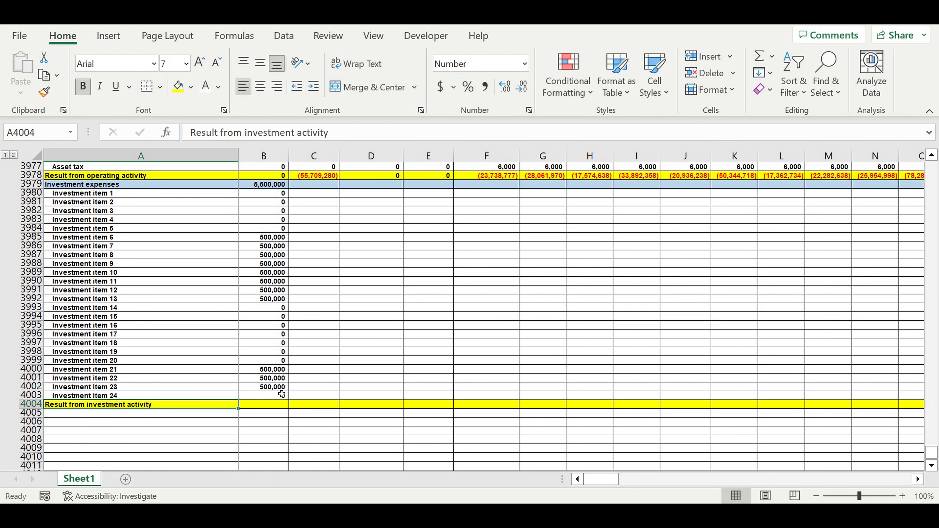
Calculate the January 2023 result from investment activity in B4004 with =-B3979.
click(263, 407)
text(=-)
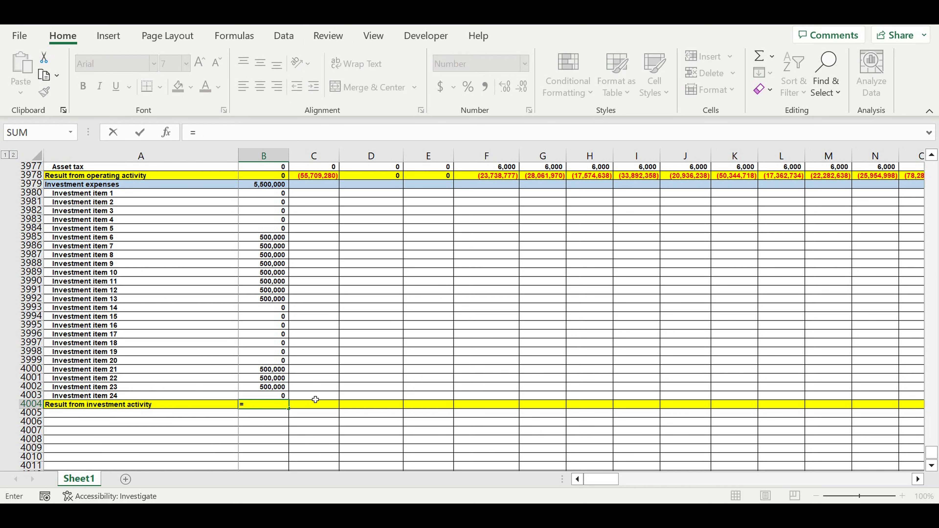
click(263, 188)
drag(194, 132, 201, 134)
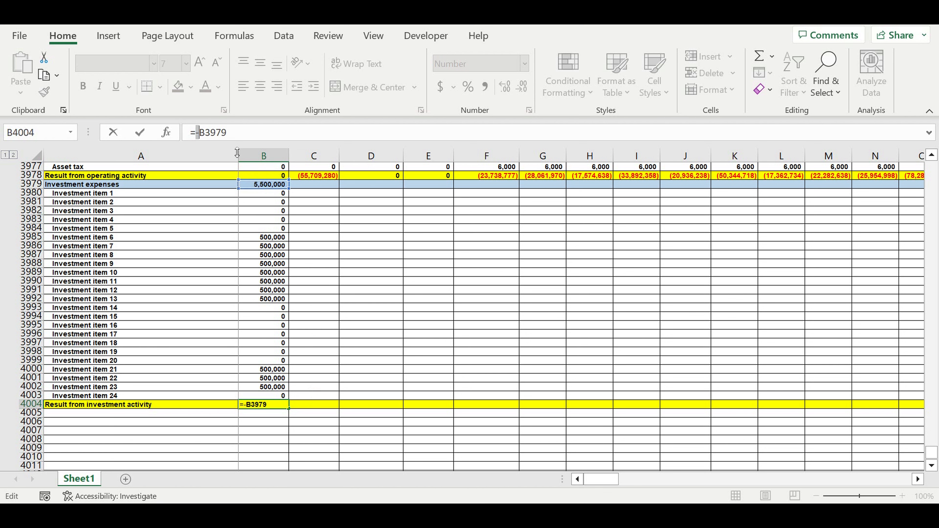
key(Return)
click(337, 228)
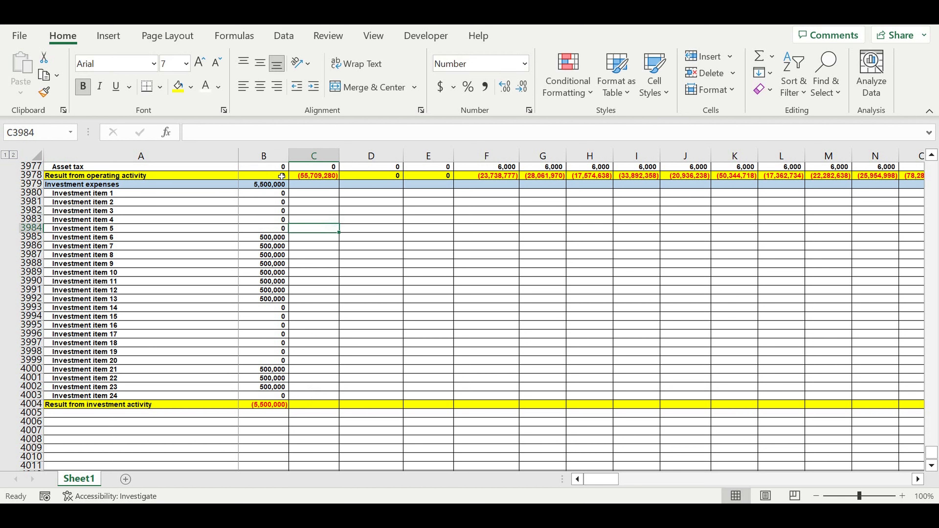
Copy the investment formulas in B3979:B4004 across all months through December 2032 in column DQ.
drag(262, 185, 802, 310)
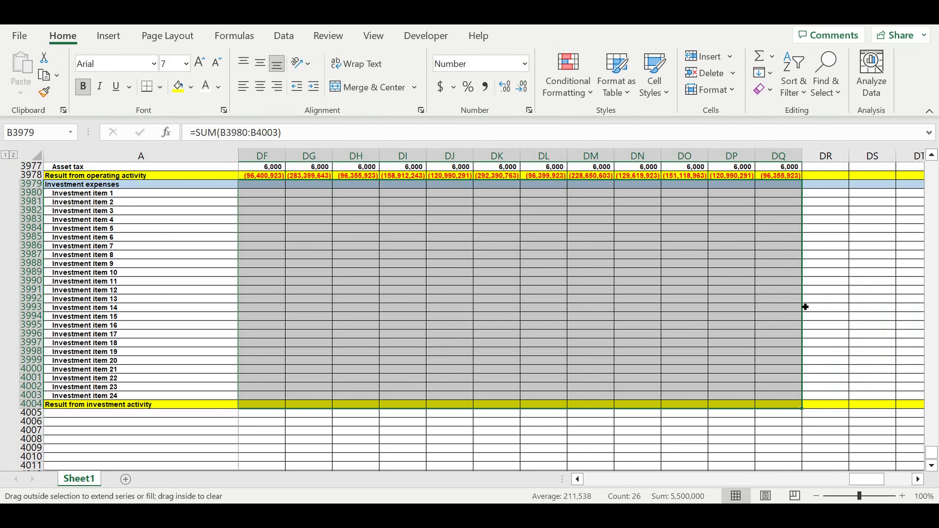
click(698, 299)
drag(856, 478, 473, 474)
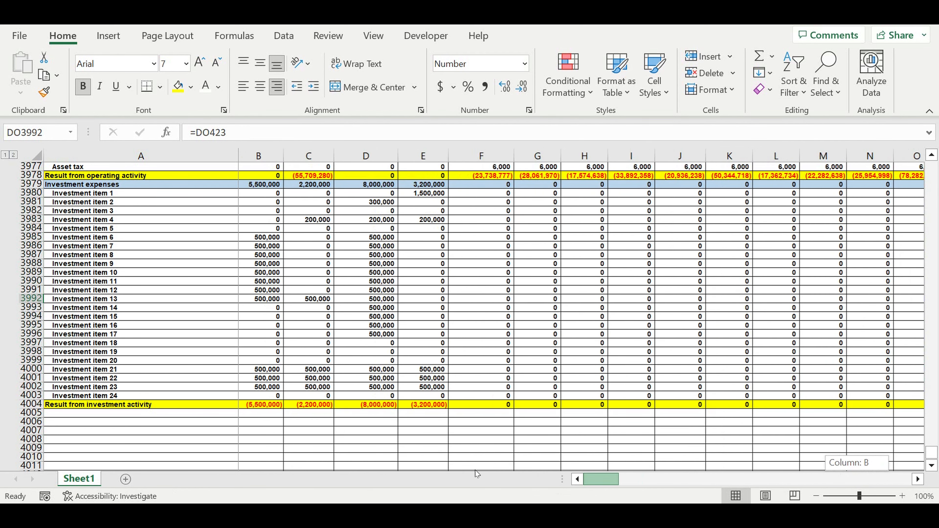
click(437, 312)
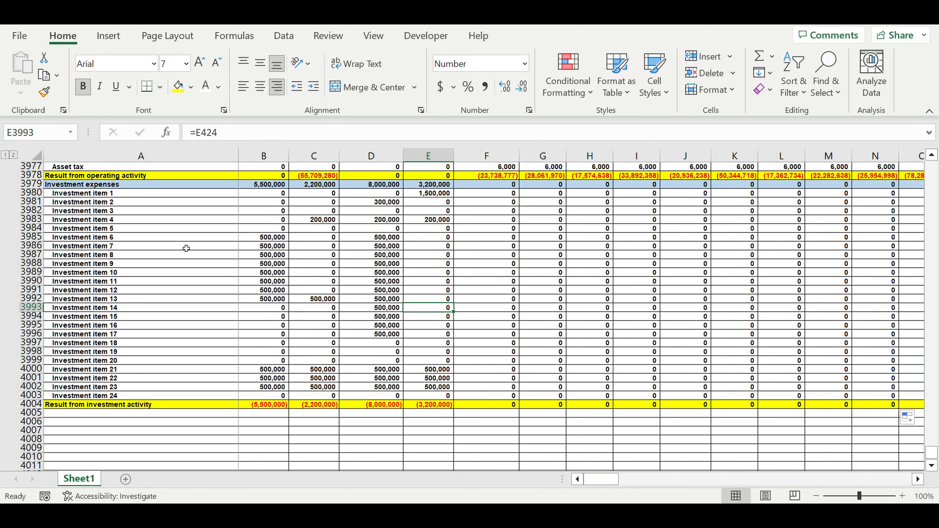
Group the investment item rows 3980 to 4003 and collapse the group.
drag(35, 194, 4, 395)
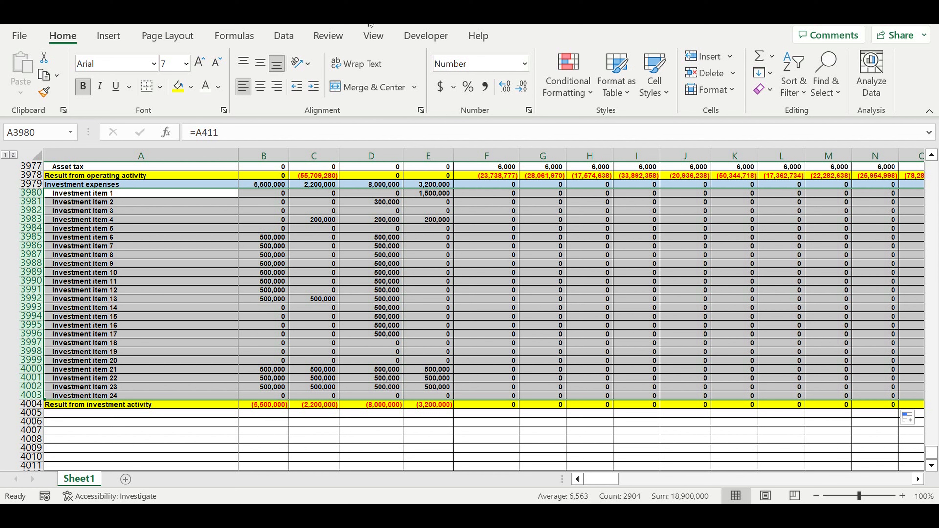
click(284, 36)
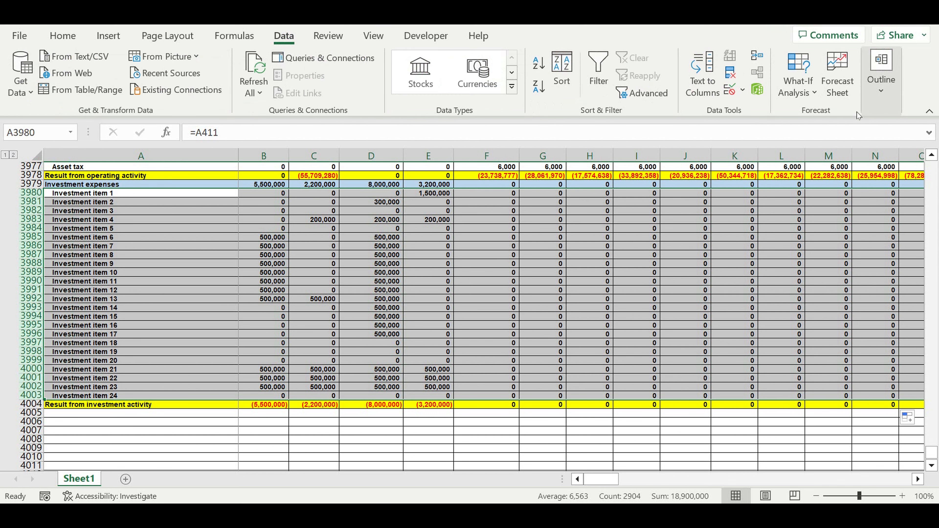
click(875, 107)
click(775, 155)
click(790, 188)
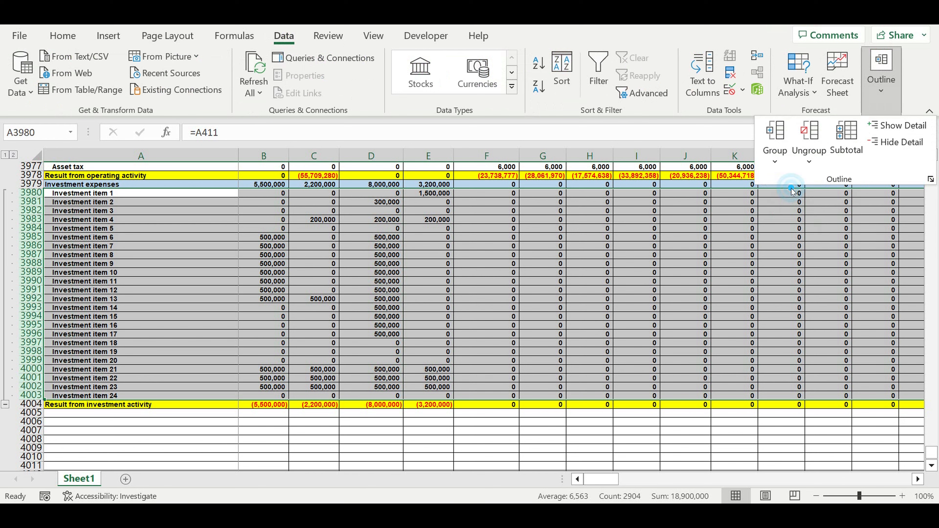
click(237, 284)
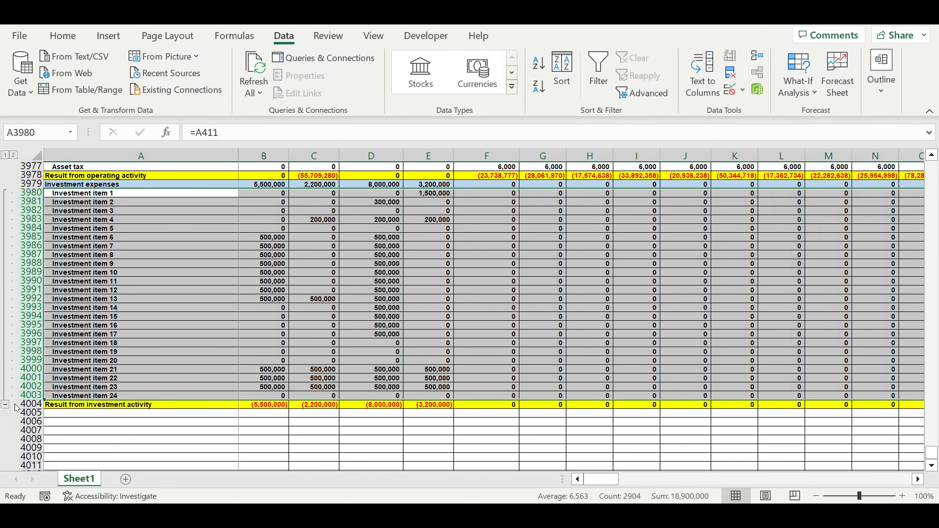
click(5, 404)
Label A4005 "Equity" and enter 0 for January 2023 in B4005.
scroll(213, 273, up, 5)
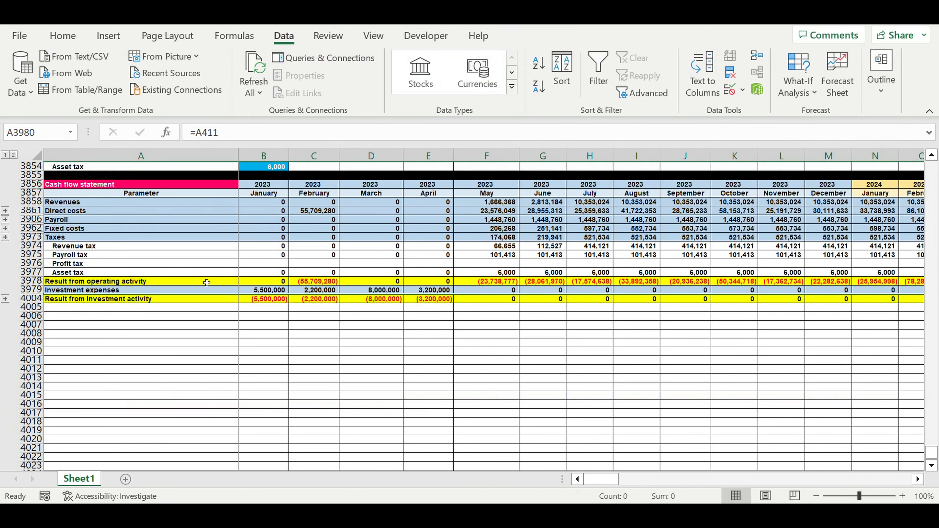
click(152, 334)
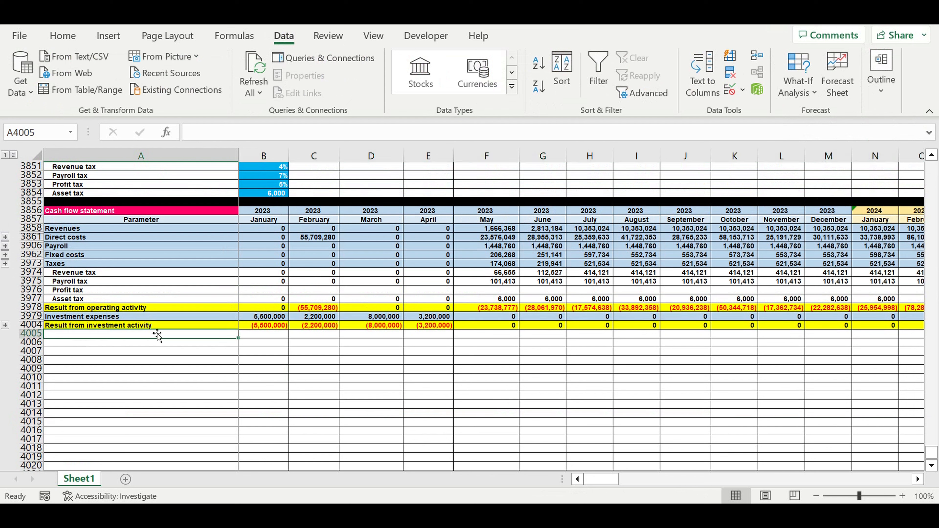
text(Equi)
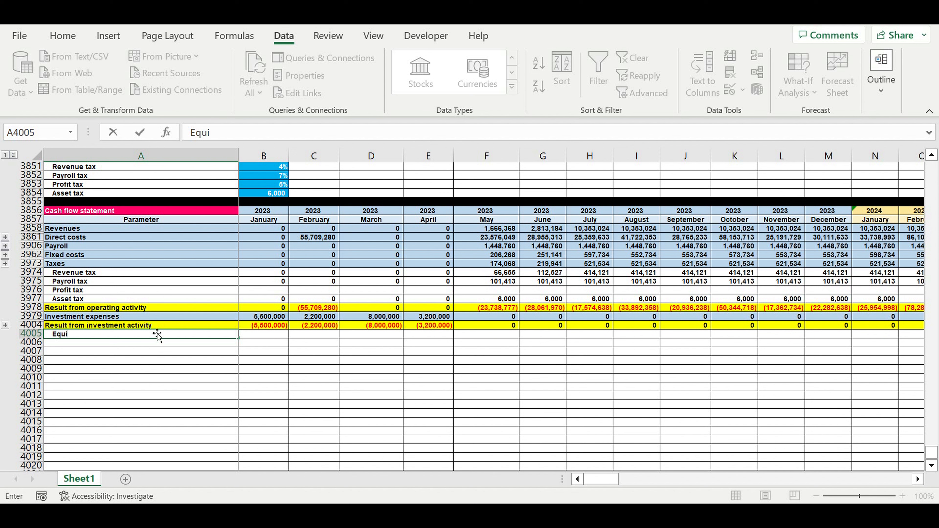
text(ty)
key(Return)
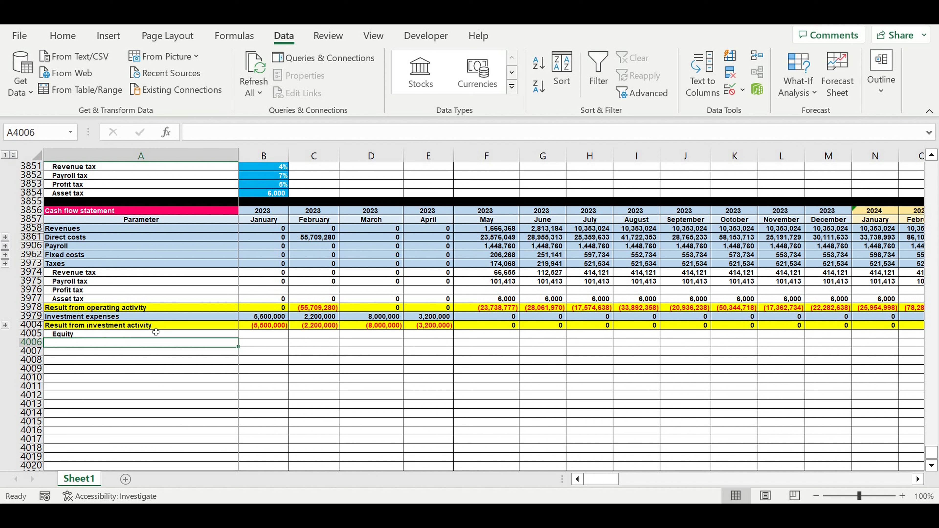
click(272, 349)
click(261, 335)
text(0)
click(321, 370)
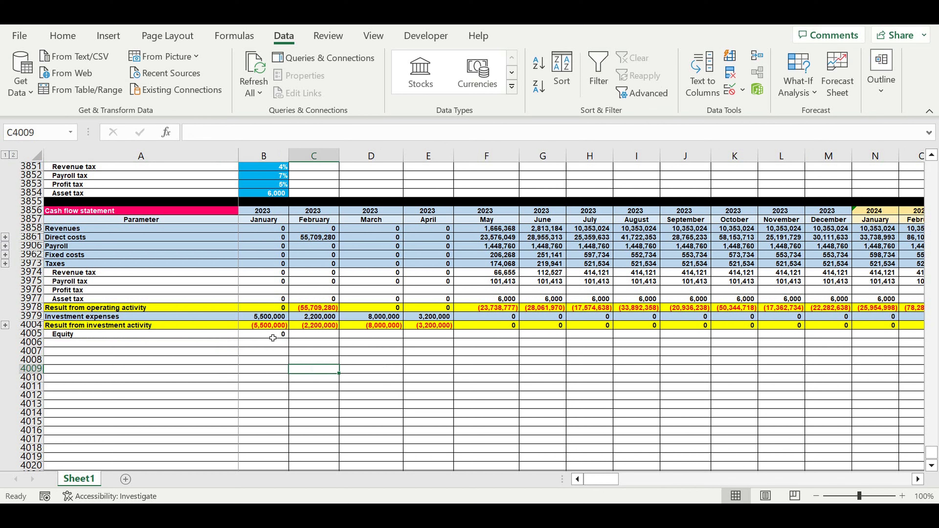
Format the January equity cell B4005 as an input with a light blue fill and white font.
click(269, 335)
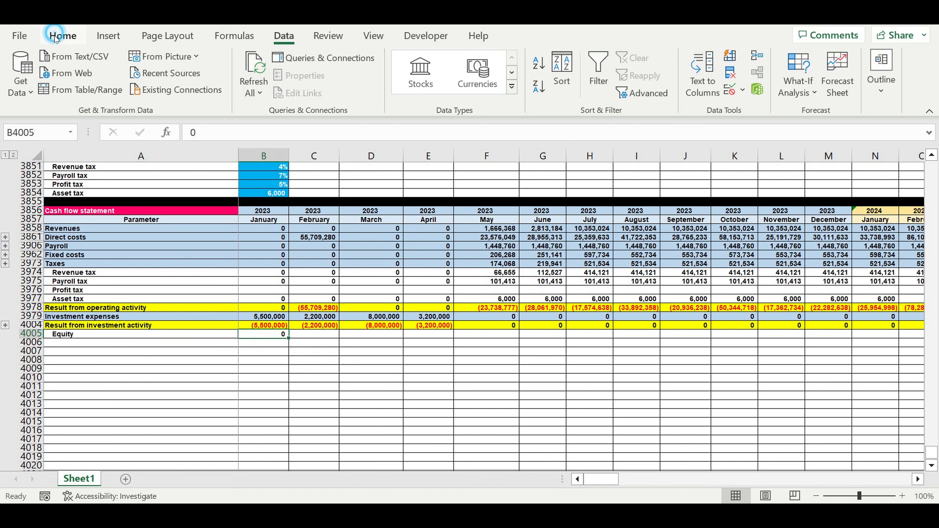
click(63, 36)
click(190, 89)
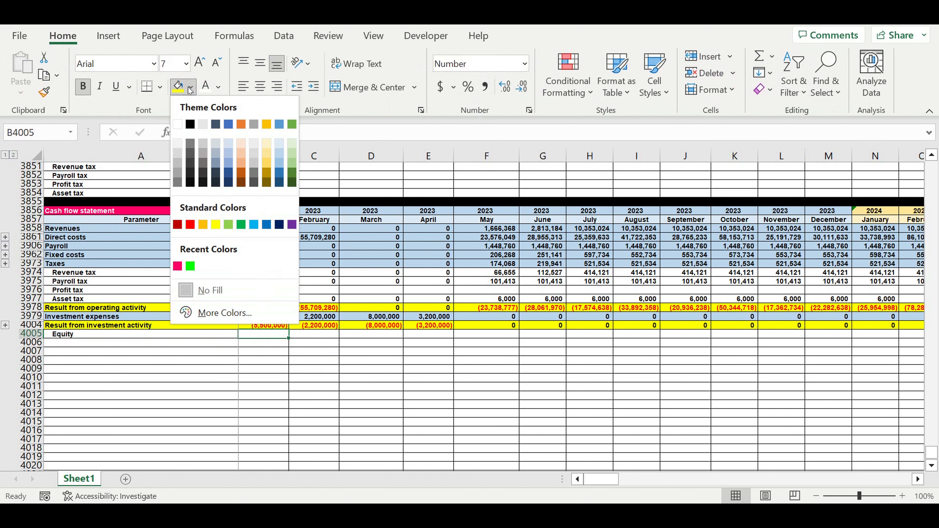
click(255, 226)
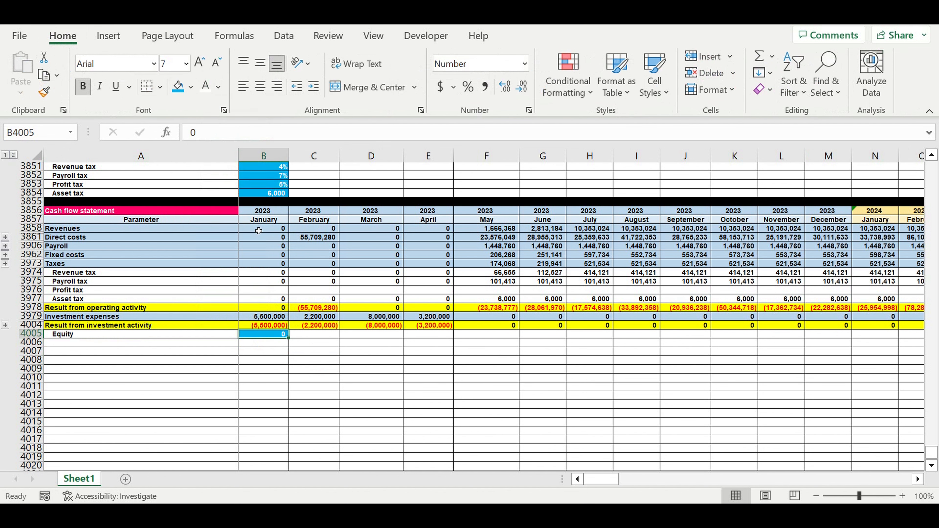
click(338, 395)
Copy the equity input from B4005 across all months through December 2032 in column DQ.
click(282, 335)
drag(289, 337, 758, 344)
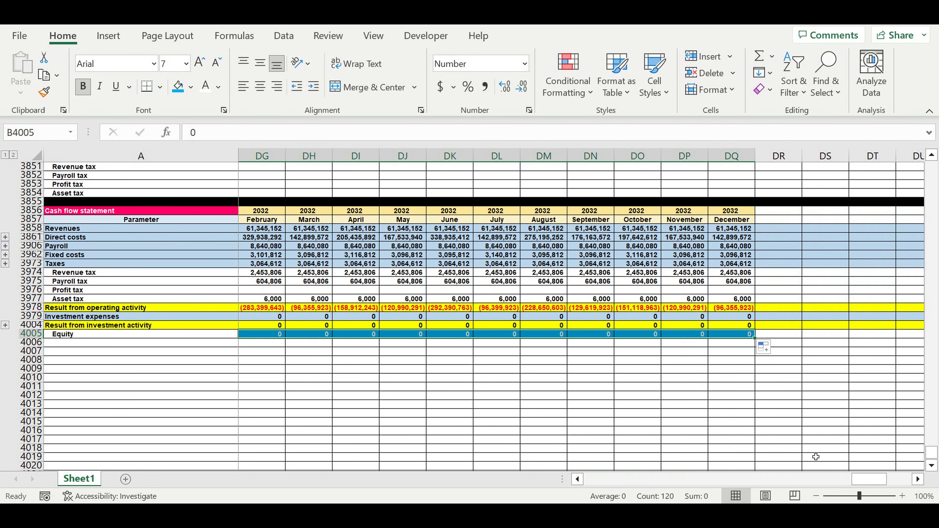
drag(866, 483, 598, 480)
Link A4006 to the Loan inflow ($/month) label in the Loan timeline with =A3840.
click(193, 346)
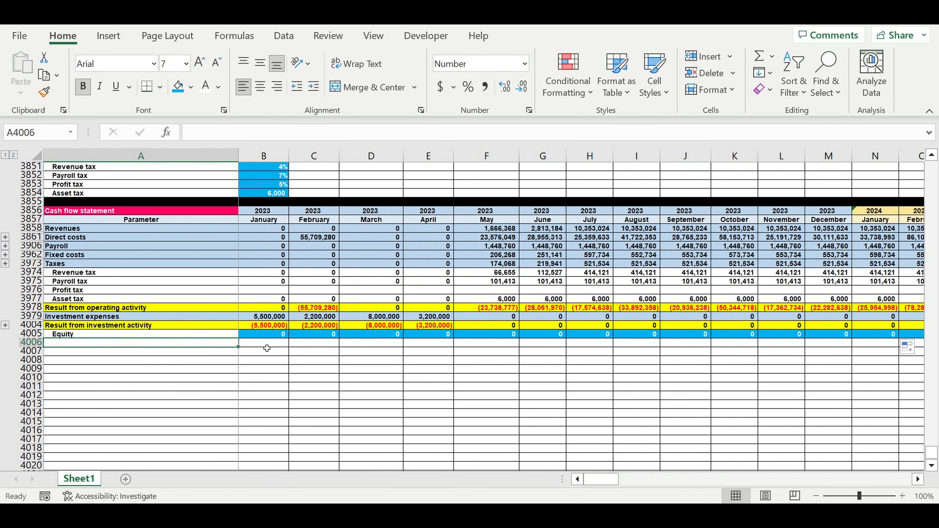
text(=)
scroll(268, 344, up, 11)
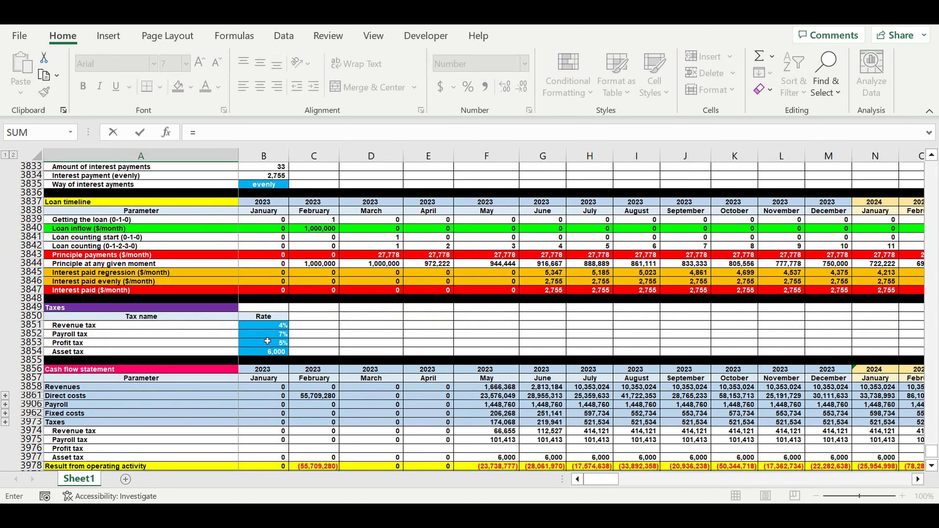
click(77, 360)
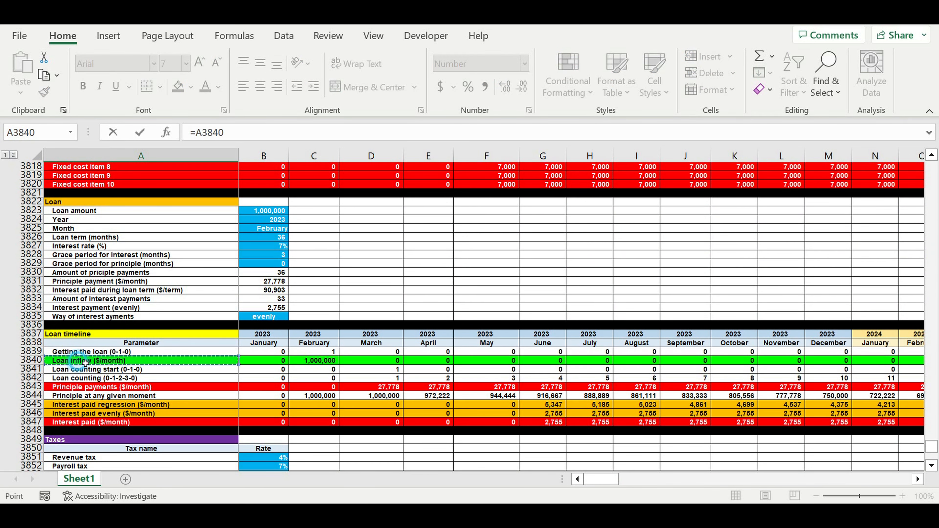
key(Return)
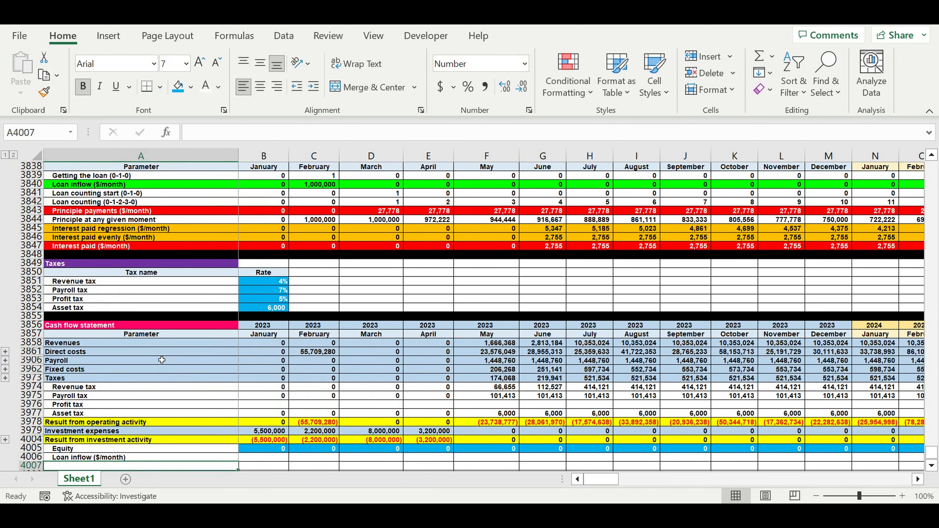
Link A4007 to the Principle payments ($/month) label and A4008 to the Interest paid ($/month) label with =A3847.
text(=)
scroll(172, 342, up, 5)
click(81, 343)
key(Return)
text(=)
click(64, 239)
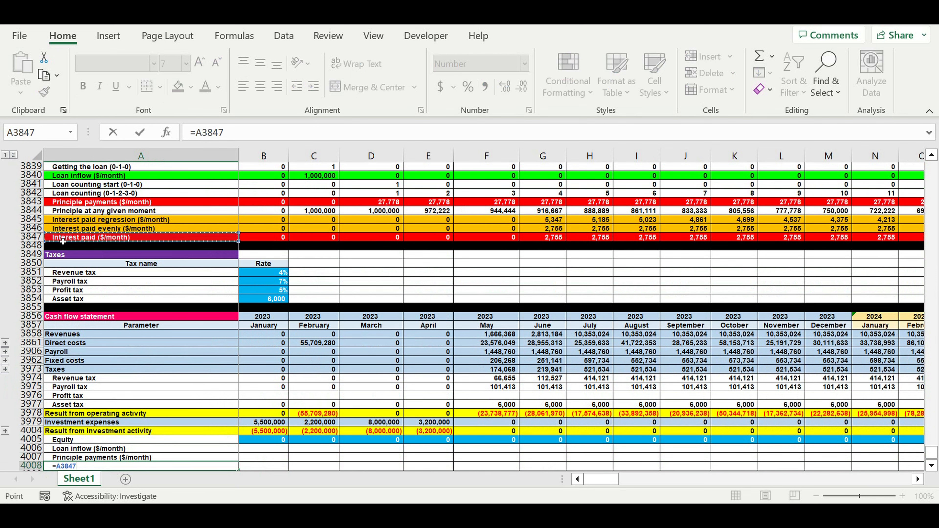
key(Return)
Copy the loan link formulas in A4006:A4008 into column B for January 2023 and right-align them.
scroll(186, 338, down, 2)
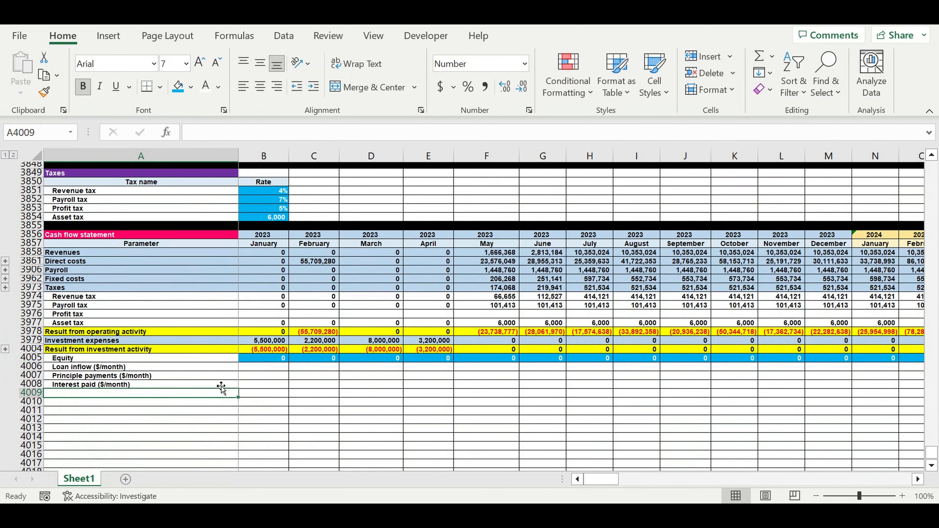
drag(86, 361, 275, 378)
click(277, 86)
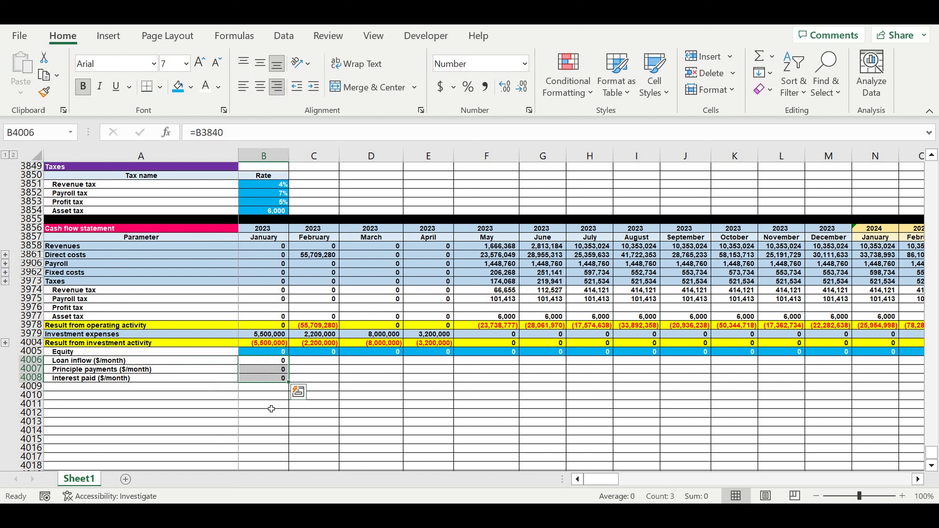
Copy the loan formulas in B4006:B4008 across all months through December 2032 in column DQ.
drag(272, 360, 841, 408)
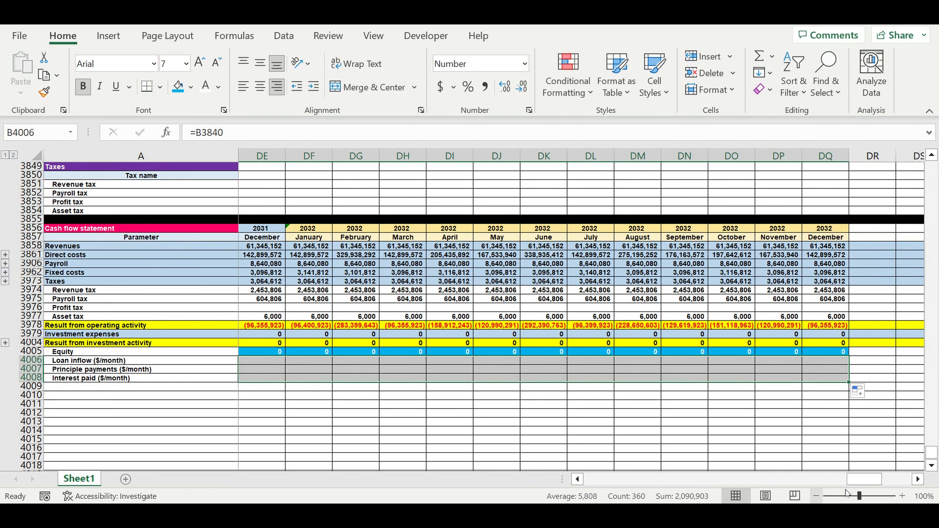
drag(852, 481, 377, 471)
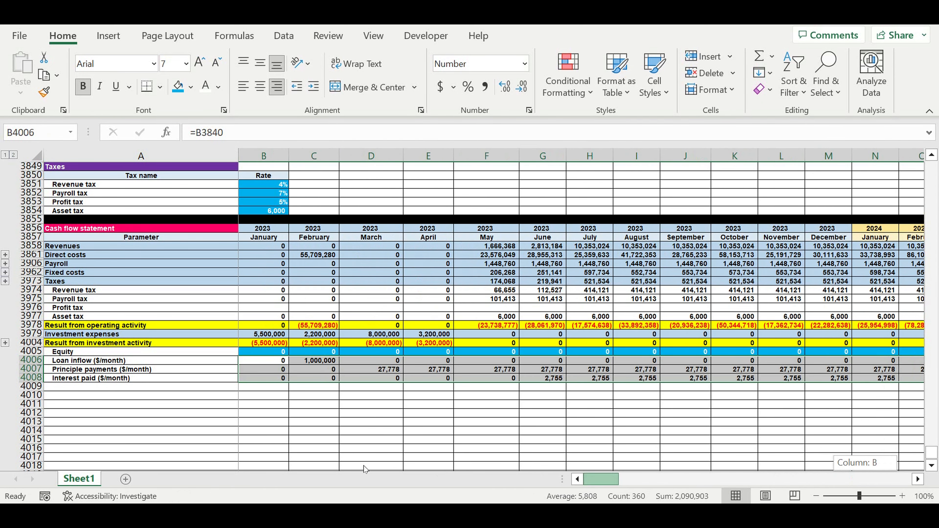
click(426, 432)
drag(318, 365, 318, 378)
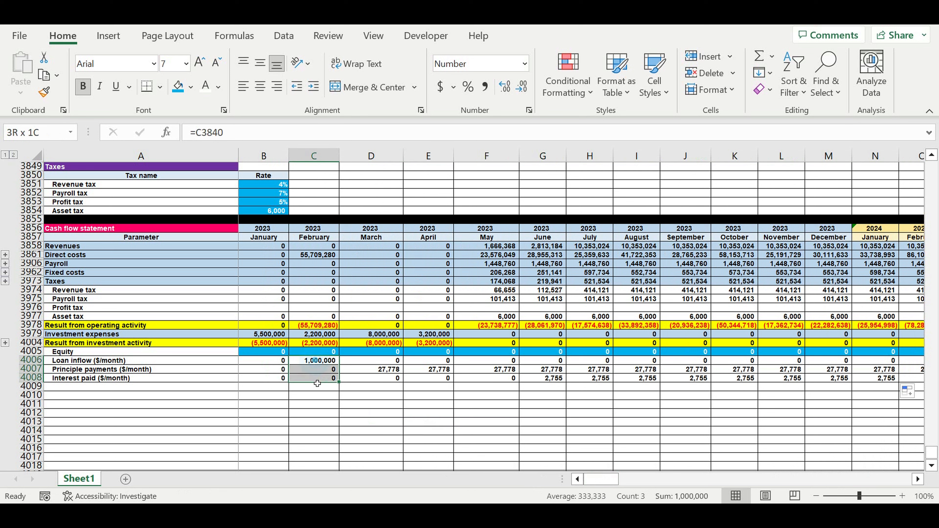
Fill row 4009 with yellow and label A4009 "Result from financing activity".
click(29, 386)
click(191, 87)
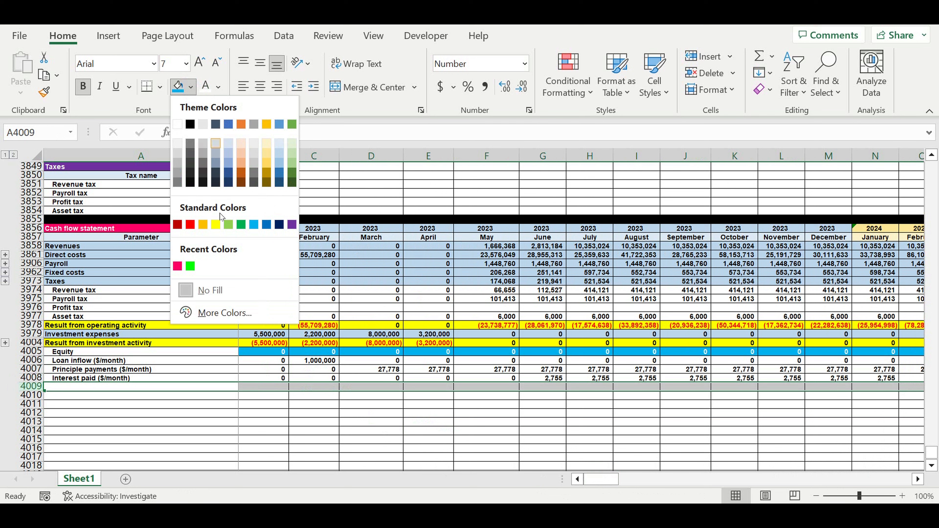
click(212, 225)
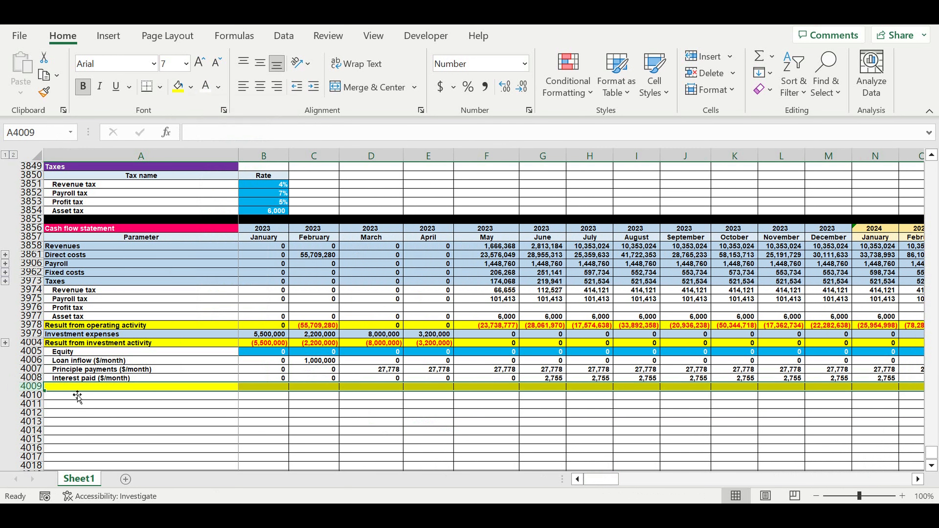
click(69, 390)
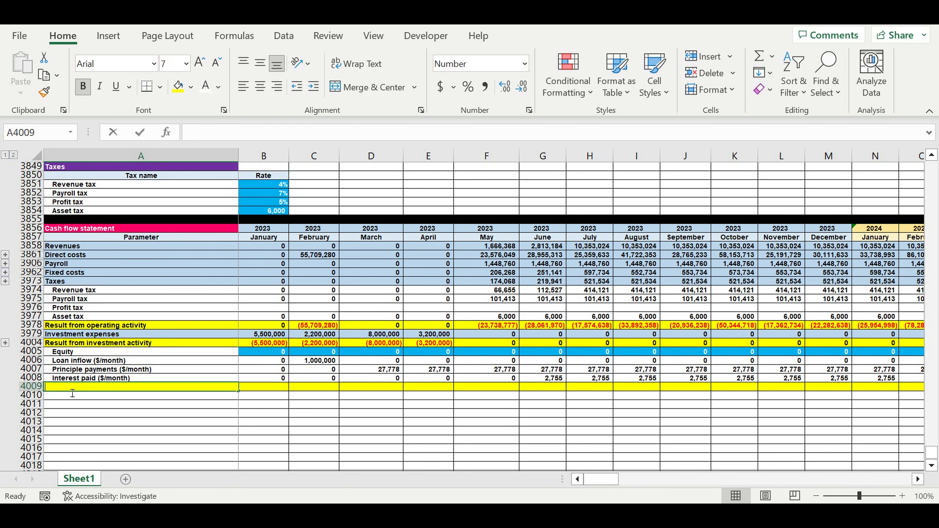
text(Result)
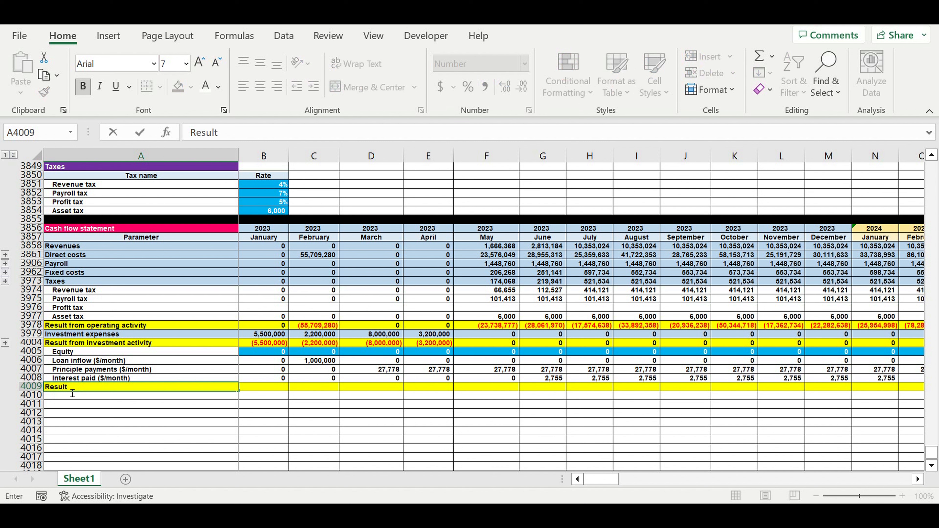
text( from financing activity)
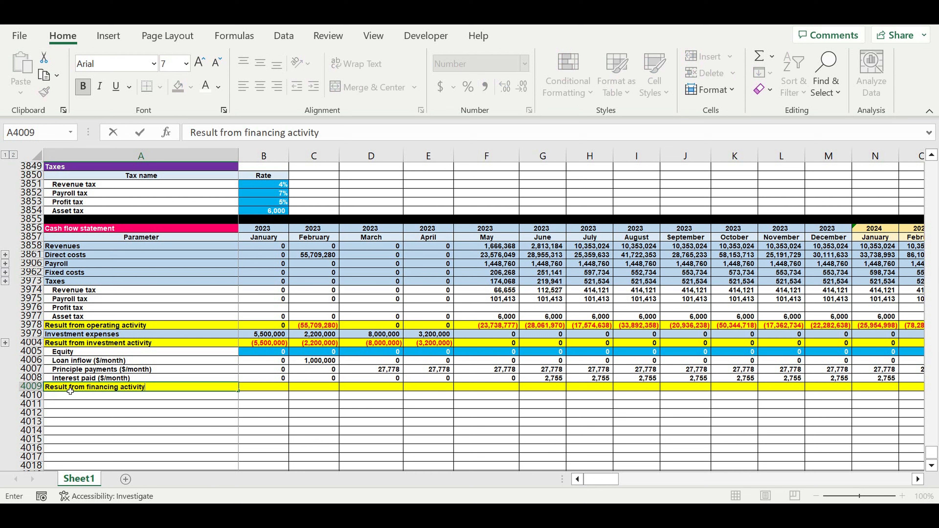
key(Return)
Calculate the January 2023 financing result in B4009 with =B4005+B4006-B4007-B4008.
click(259, 387)
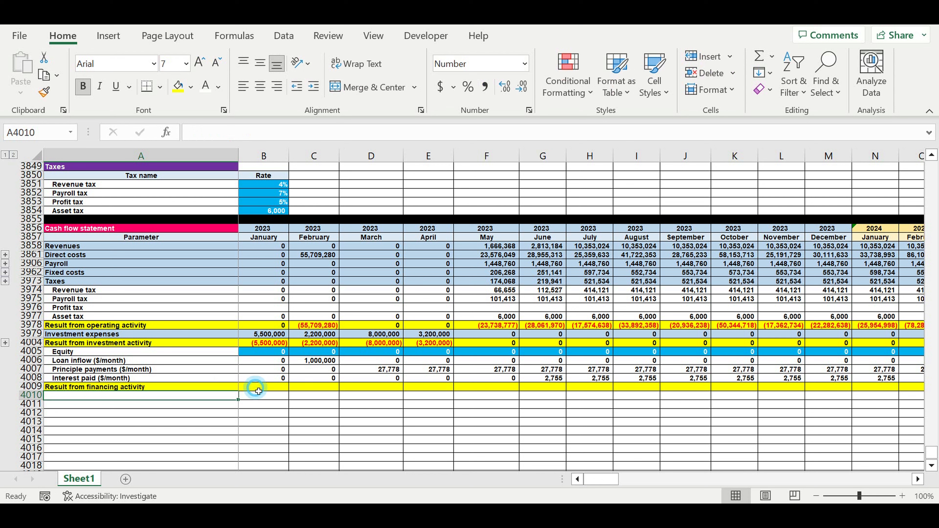
text(=)
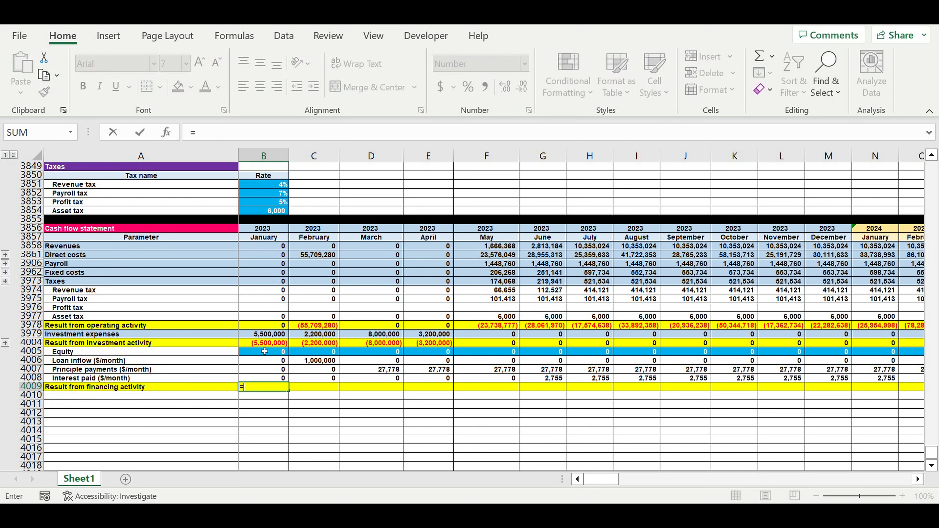
click(264, 354)
text(+)
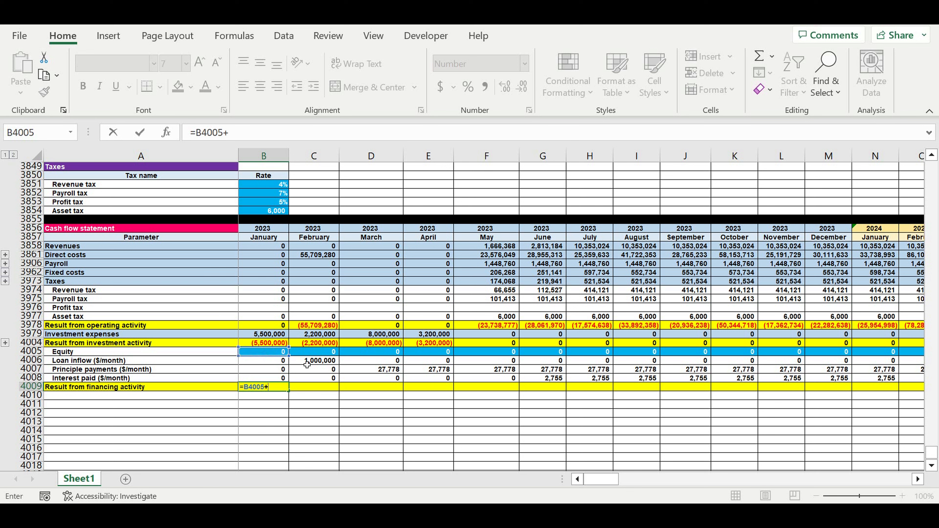
click(274, 363)
text(-)
click(274, 369)
text(-)
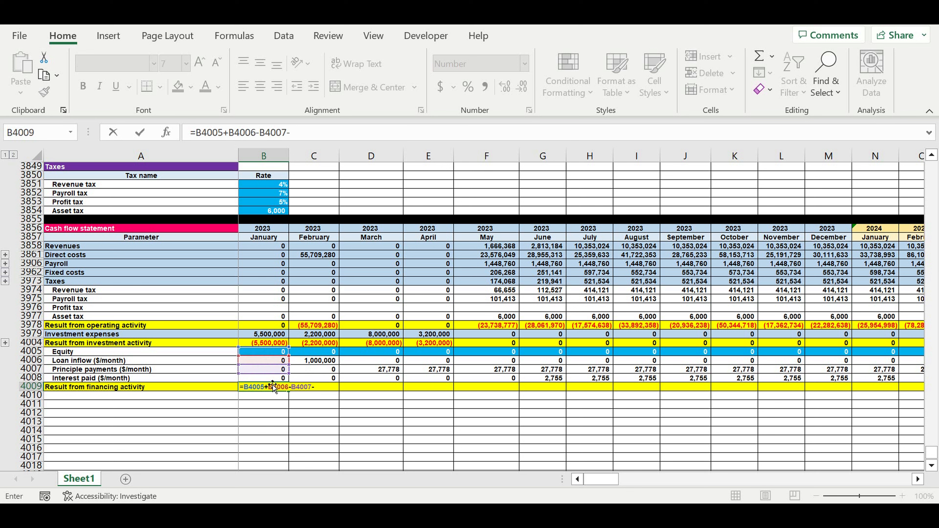
click(279, 377)
key(Return)
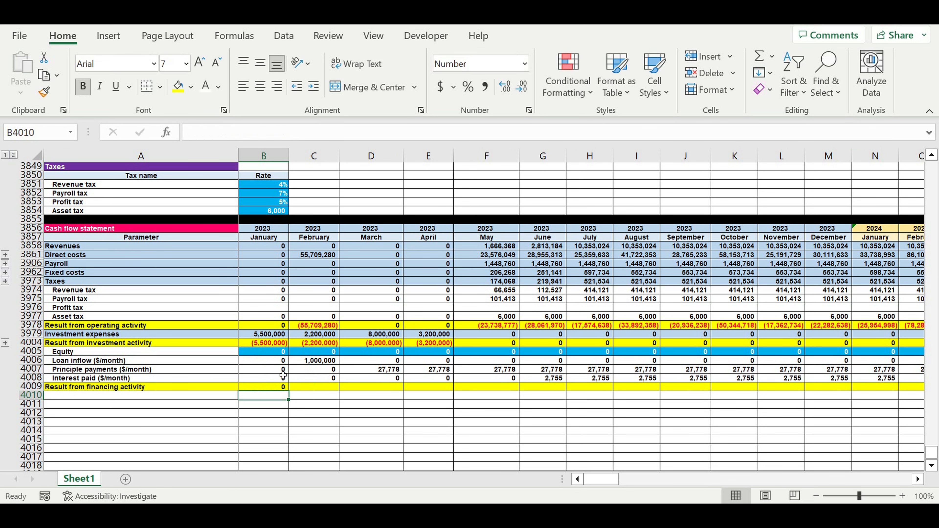
Copy the financing result formula from B4009 across all months through December 2032 in column DQ.
click(266, 386)
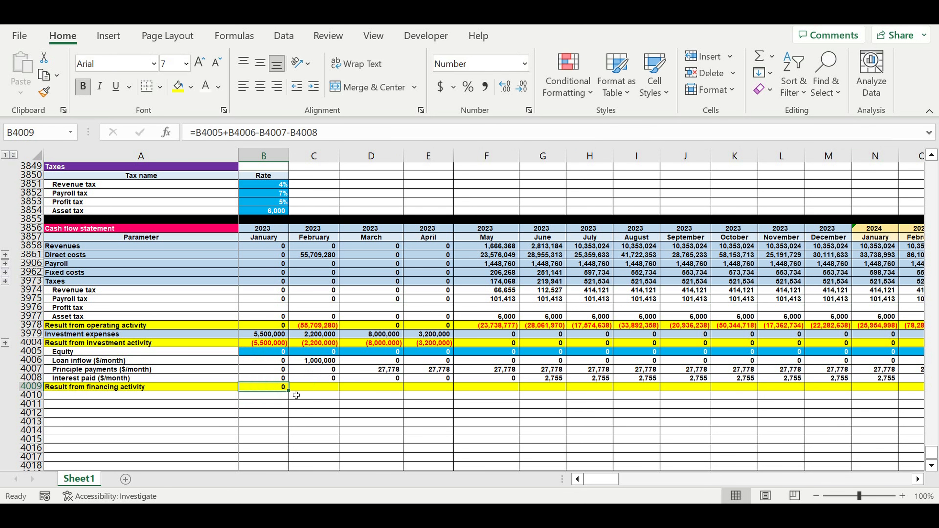
drag(295, 395, 758, 392)
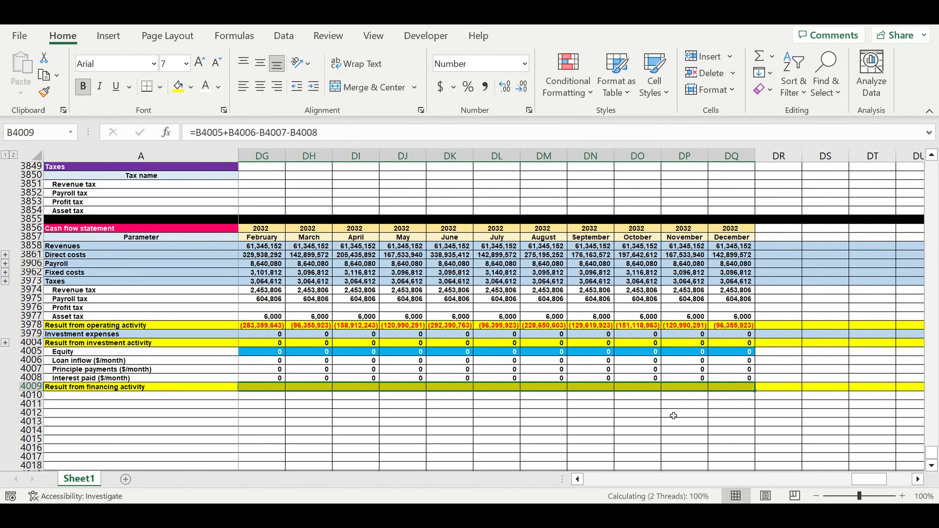
click(638, 421)
drag(810, 481, 510, 479)
drag(94, 370, 97, 378)
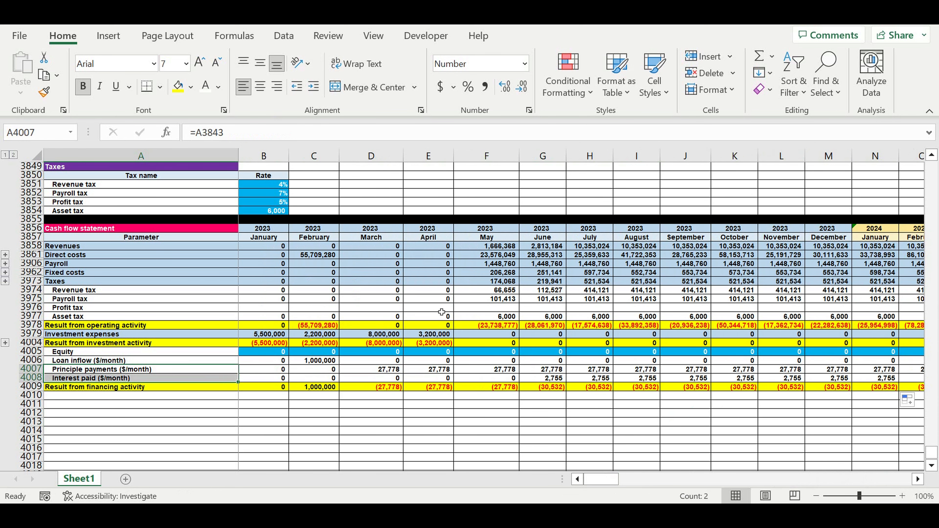
Begin the January Profit tax formula in B3976 as an IF on revenues minus direct costs, payroll and fixed costs: =if(B3858-B3861-B3906-B3962.
click(264, 307)
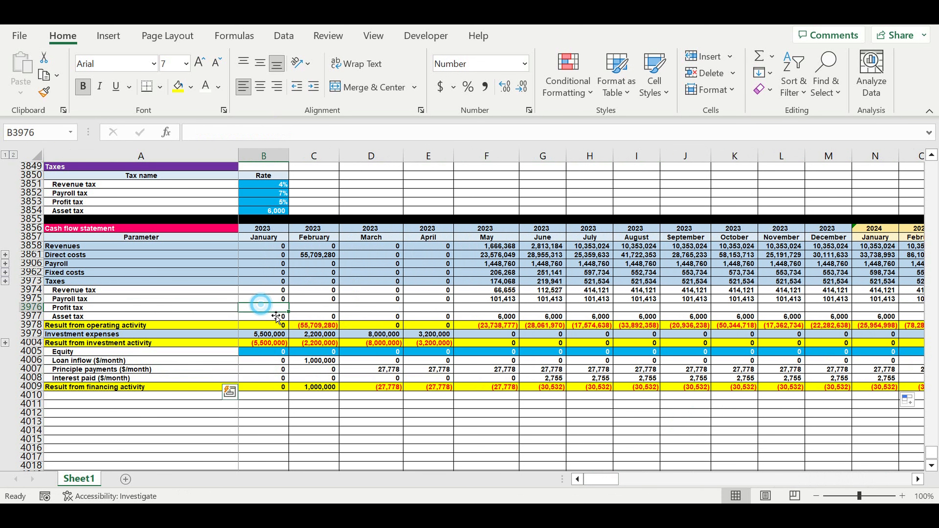
scroll(356, 333, up, 1)
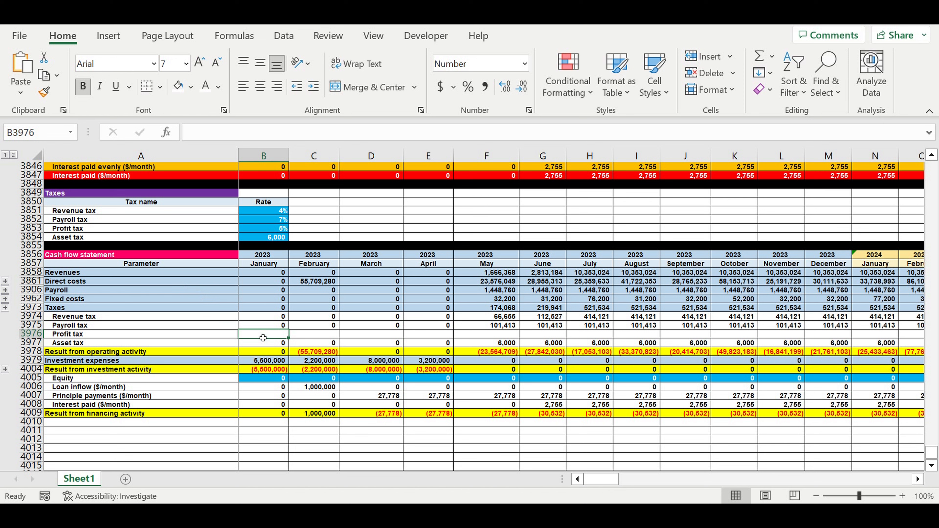
text(=if()
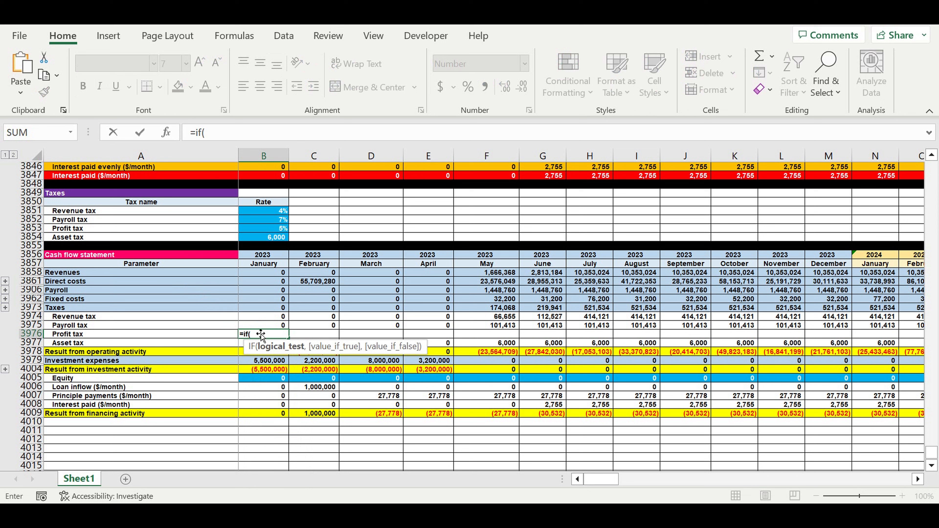
click(254, 276)
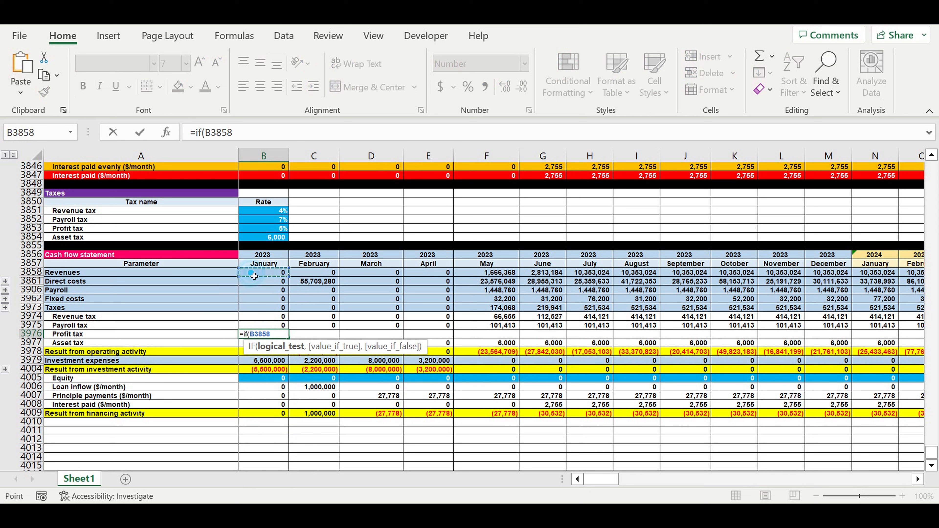
text(-)
click(255, 281)
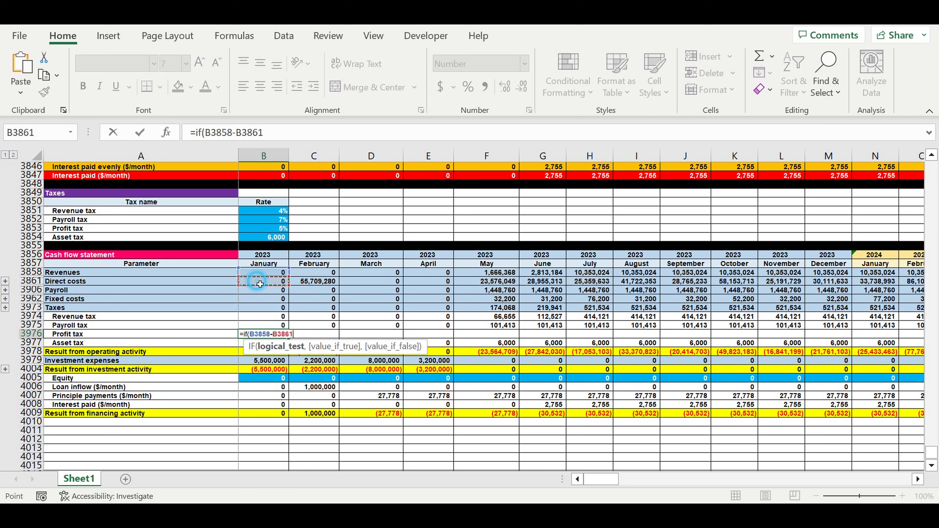
text(-)
click(257, 291)
text(-)
click(255, 299)
Extend the Profit tax condition by subtracting the other taxes and loan payments: -B3974-B3975-B3977-B4007-B4008.
text(-)
click(259, 318)
text(-)
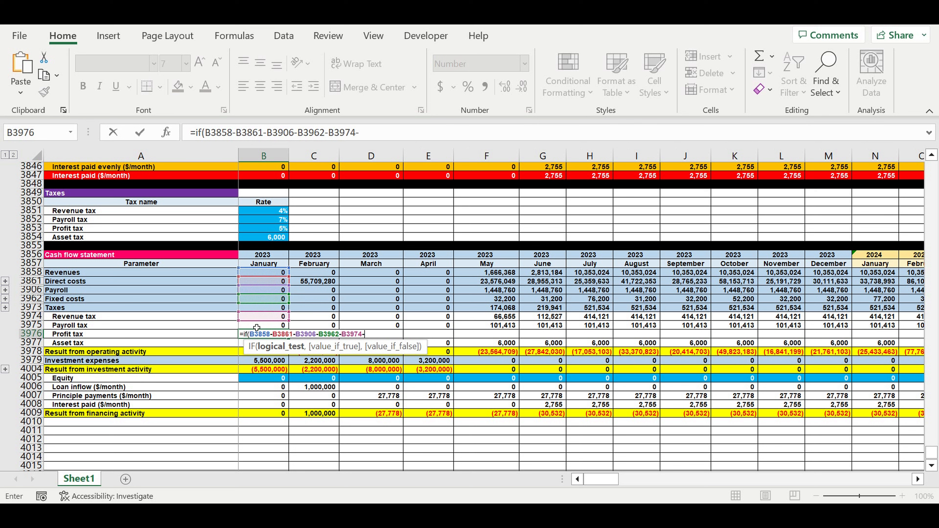
click(255, 326)
text(-)
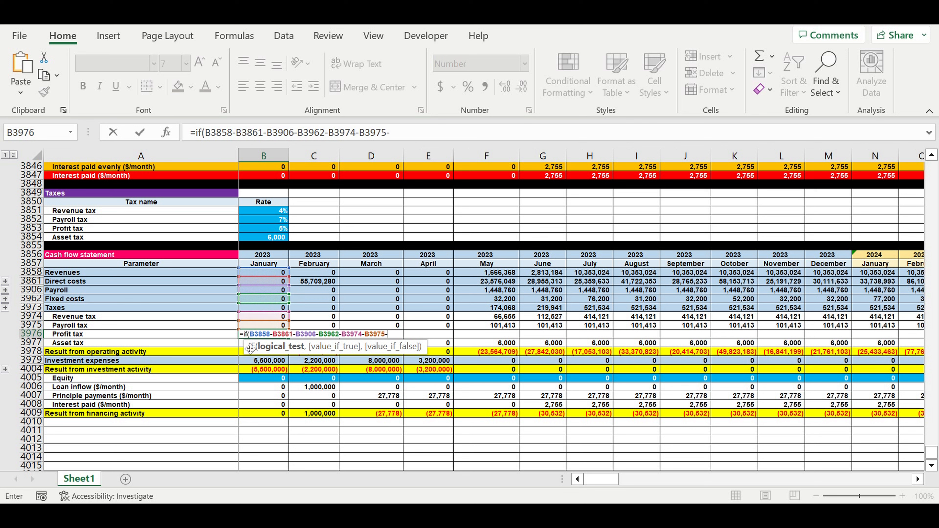
click(246, 345)
text(-)
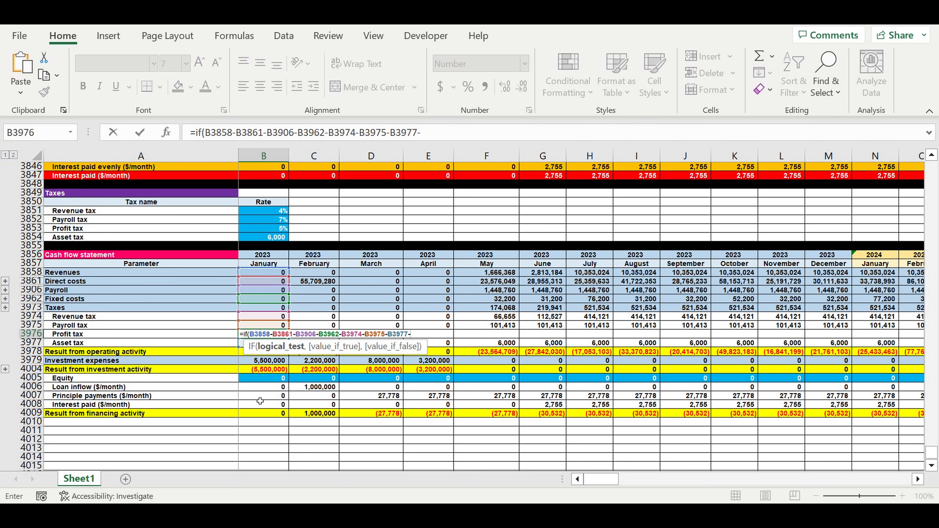
click(260, 397)
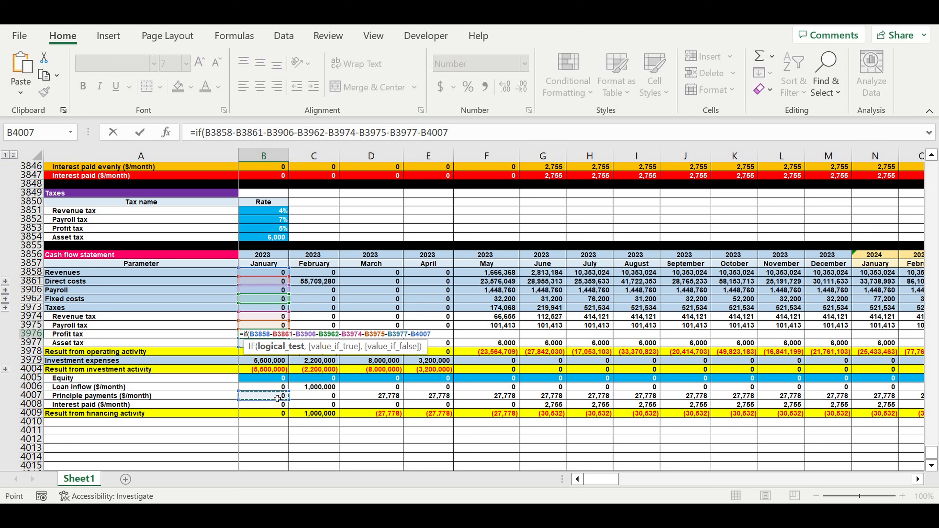
text(-)
click(260, 406)
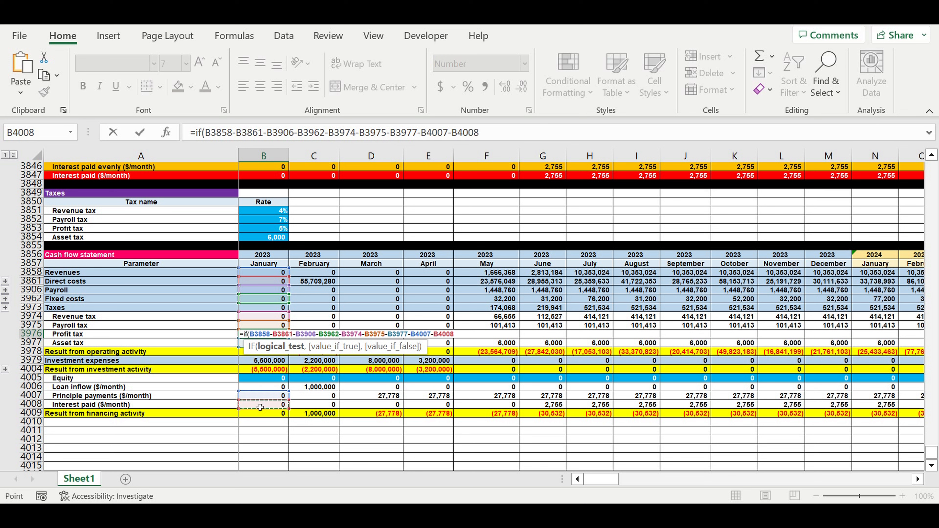
Enclose the profit expression in parentheses and complete the IF condition with >0.
click(205, 132)
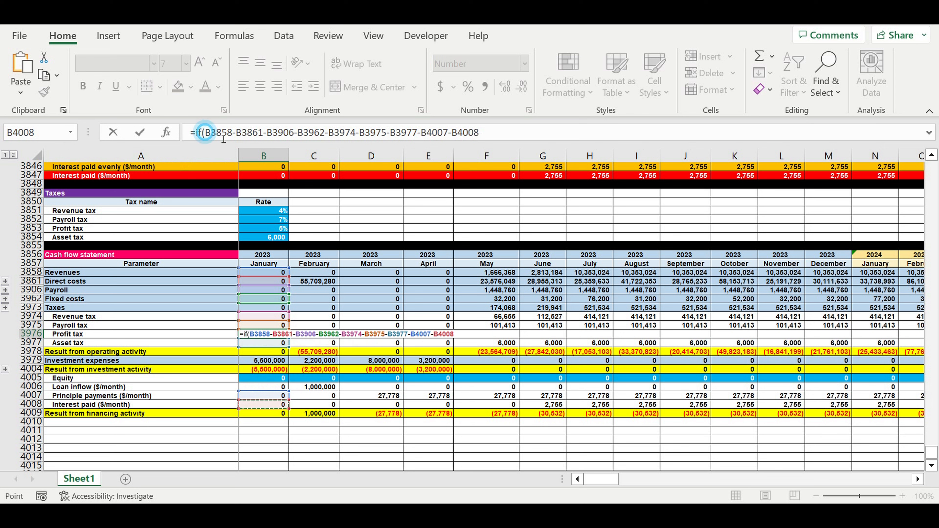
text(()
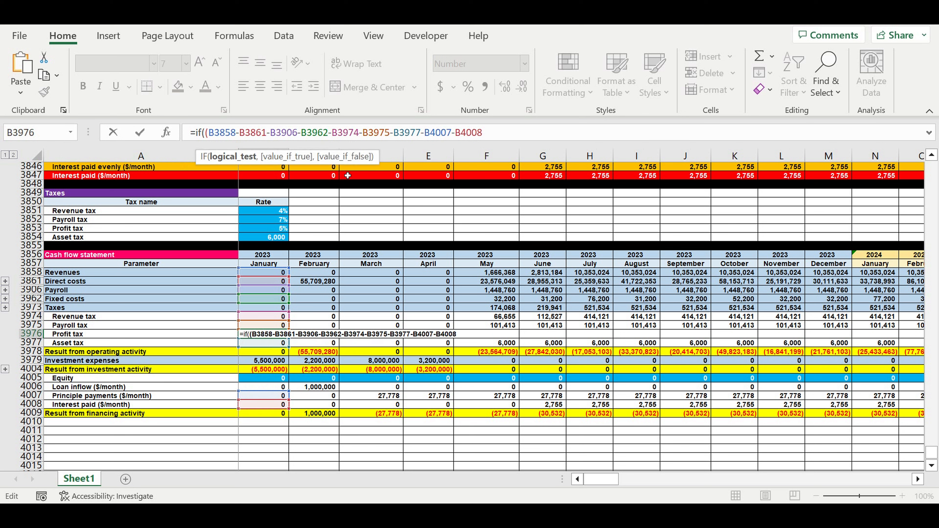
click(505, 134)
text()>0,)
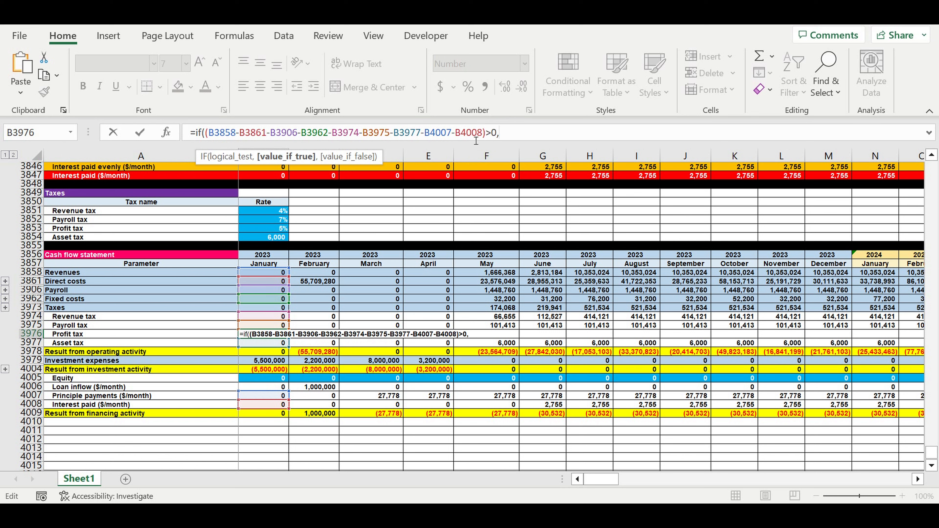
Set the IF's true value to a copy of the parenthesised profit expression multiplied by the absolute profit tax rate $B$3853.
drag(206, 133, 488, 136)
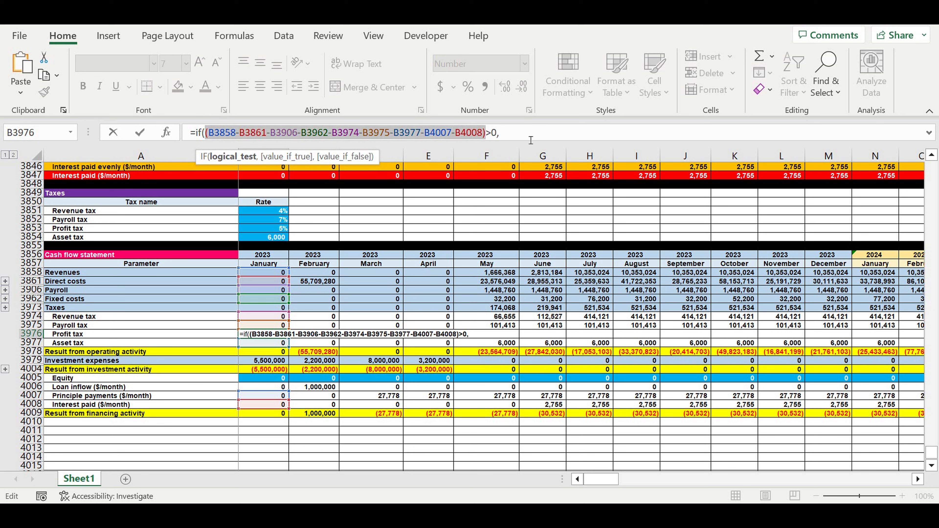
key(ctrl+c)
click(513, 133)
key(ctrl+v)
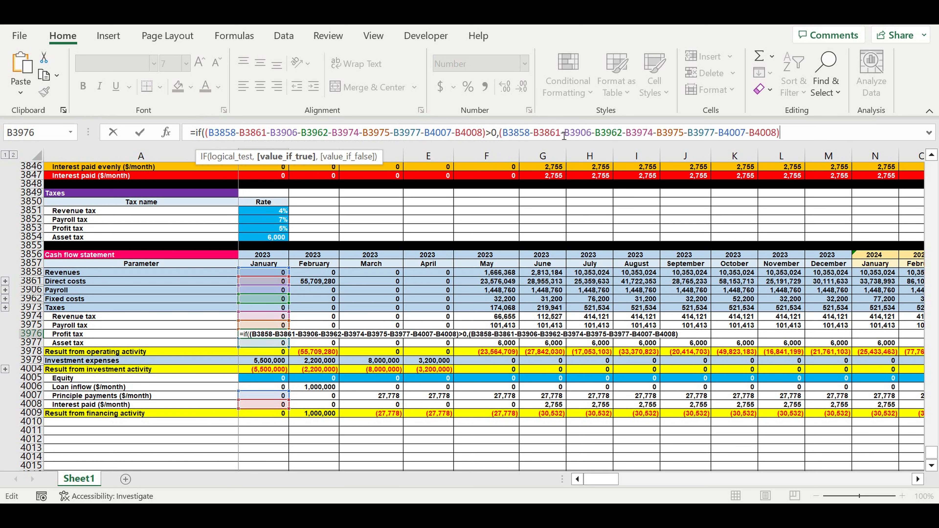
text(*)
click(269, 231)
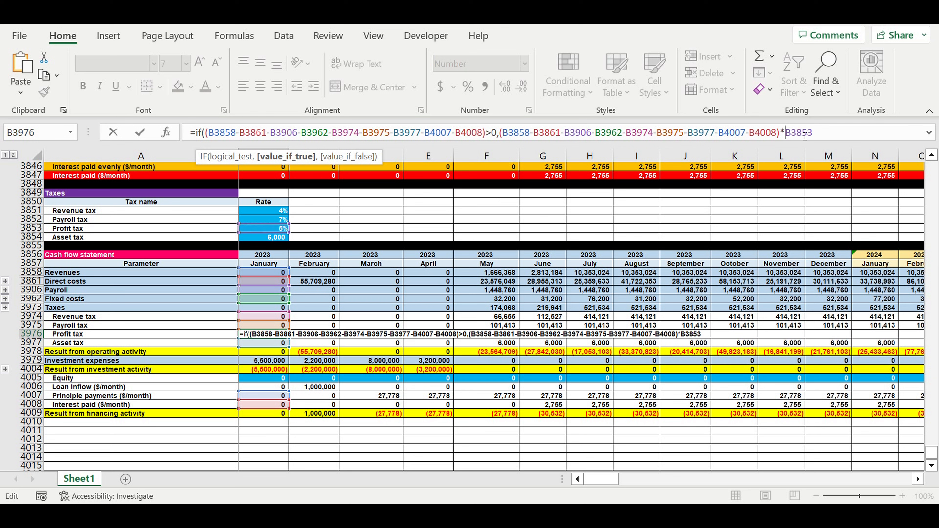
text($)
key(Right)
text($3853,0)
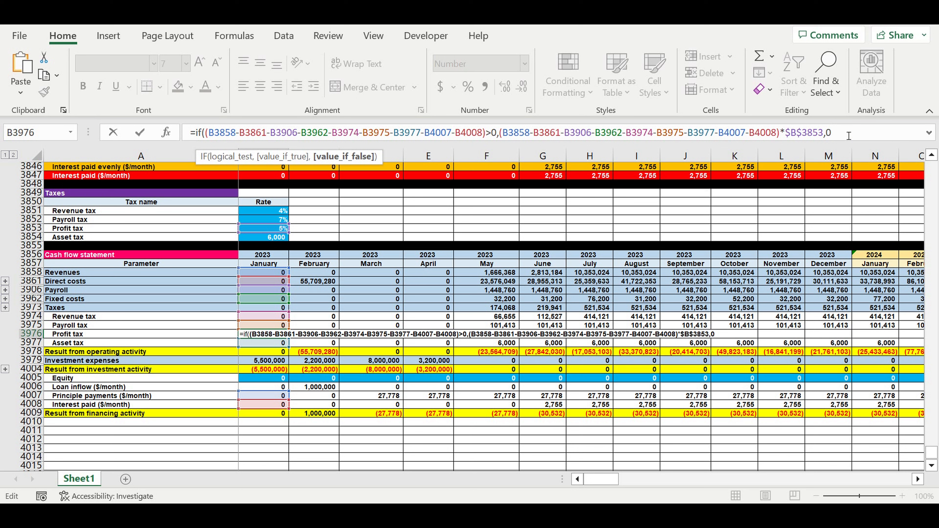
text())
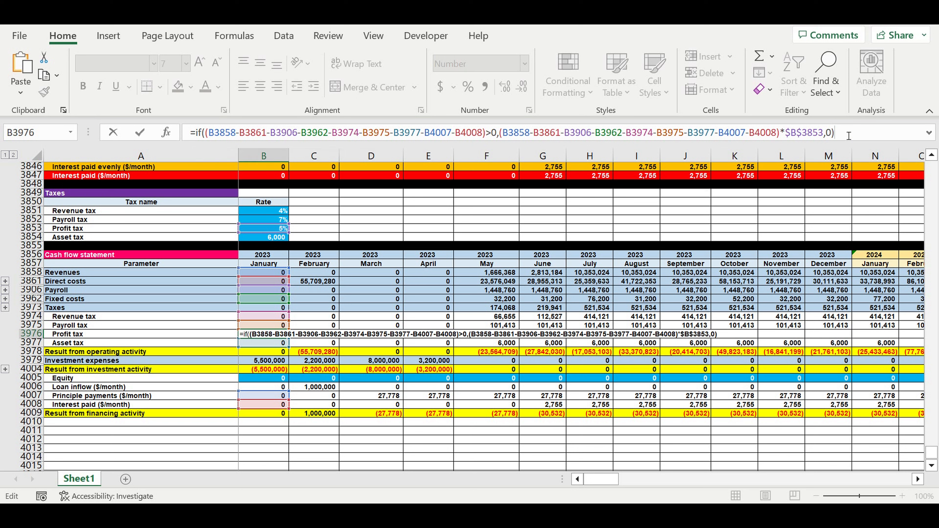
Set the IF's false value to 0 and complete the Profit tax formula in B3976.
key(Return)
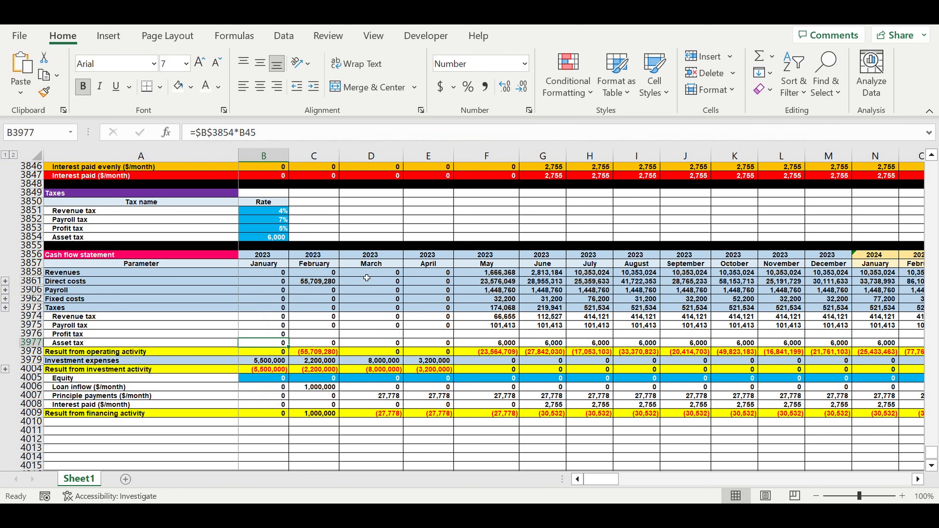
Fill the Profit tax formula from B3976 across all months through December 2032.
click(280, 333)
drag(288, 338, 844, 360)
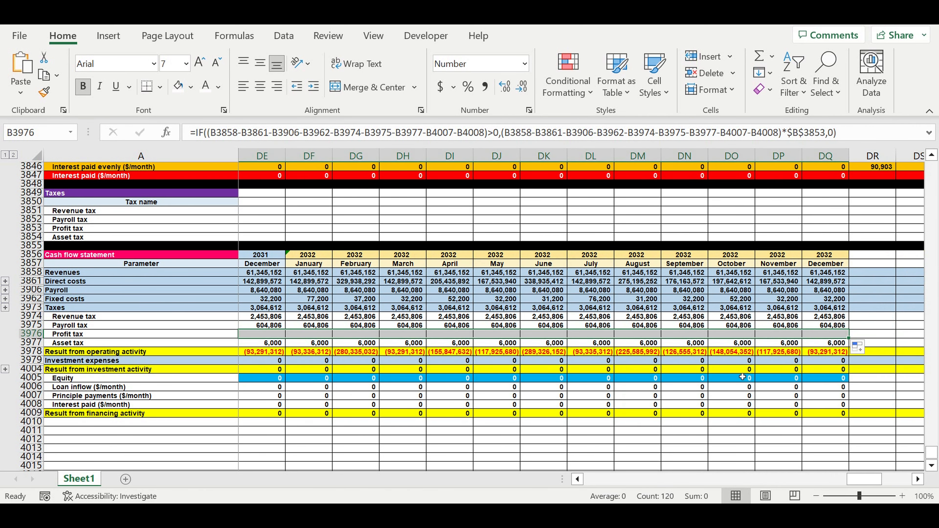
click(742, 369)
drag(864, 479, 481, 477)
scroll(208, 357, down, 2)
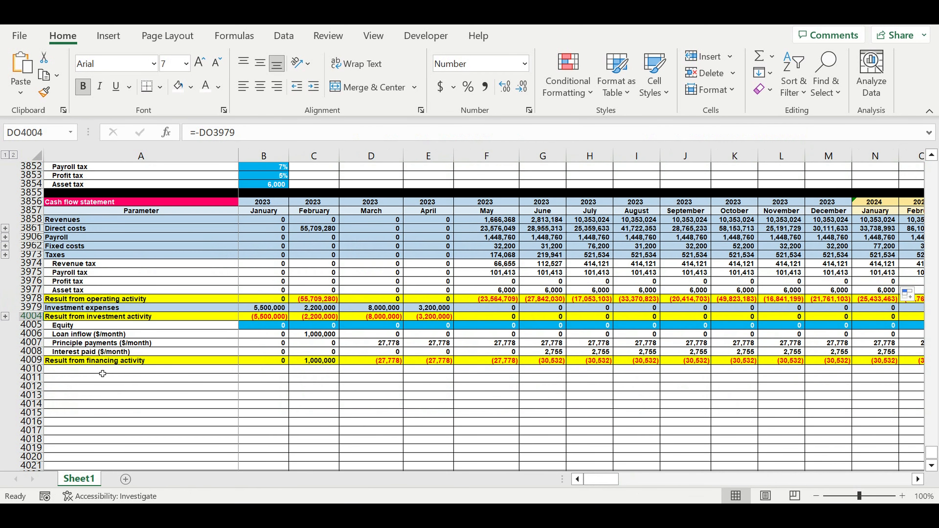
Group the tax detail rows 3974 to 3977 and collapse the group.
click(91, 371)
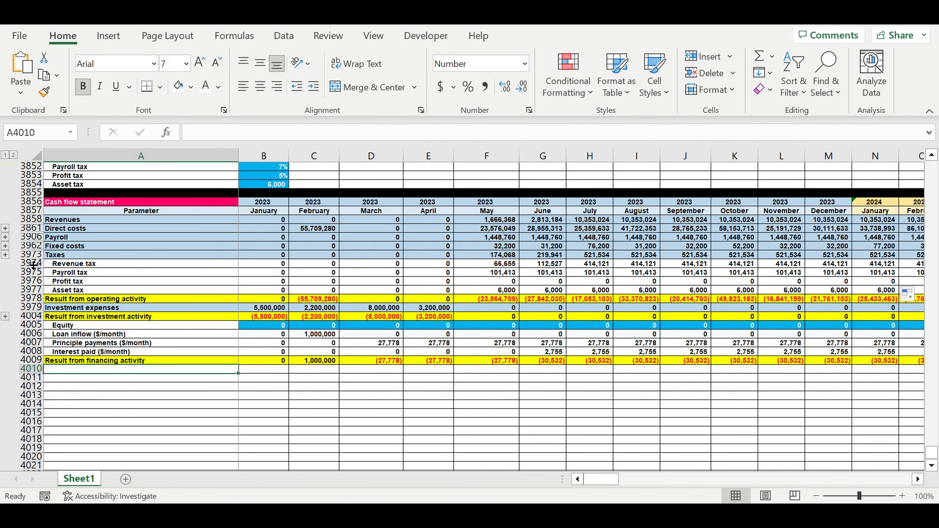
drag(38, 264, 37, 291)
click(284, 35)
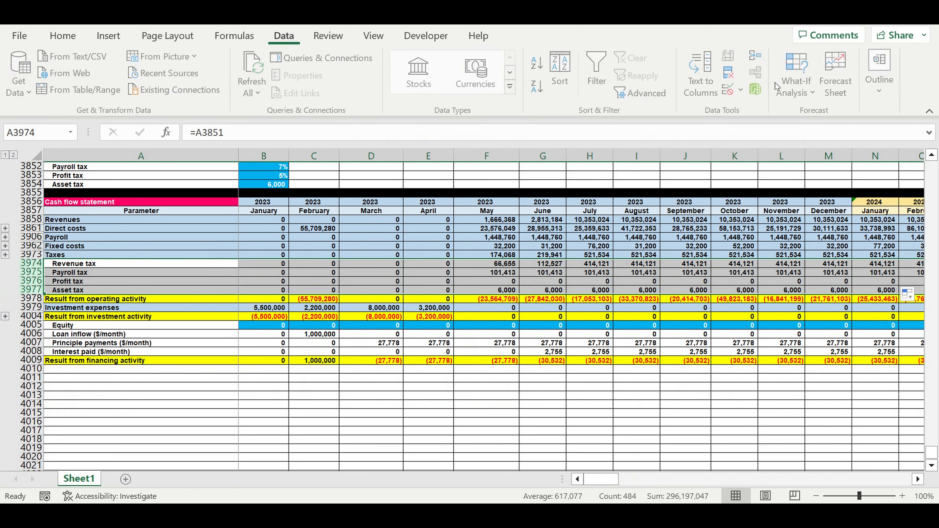
click(884, 102)
click(775, 156)
click(781, 188)
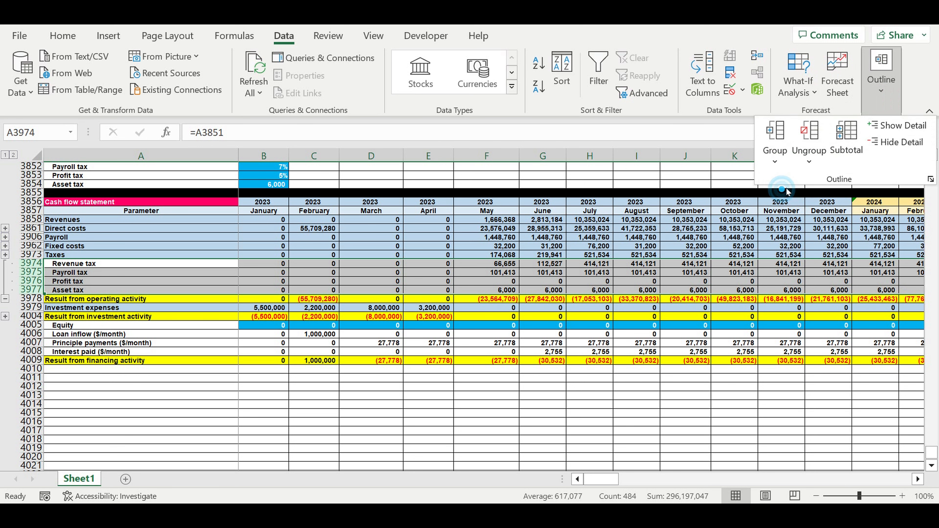
click(253, 262)
click(4, 298)
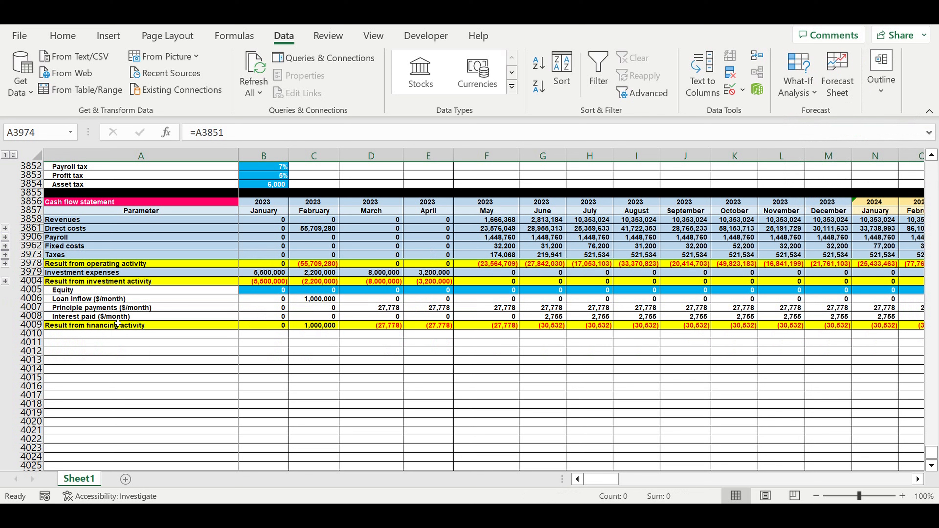
Add the row label "Cash balance at the beginning of period" in A4010.
click(121, 316)
click(82, 334)
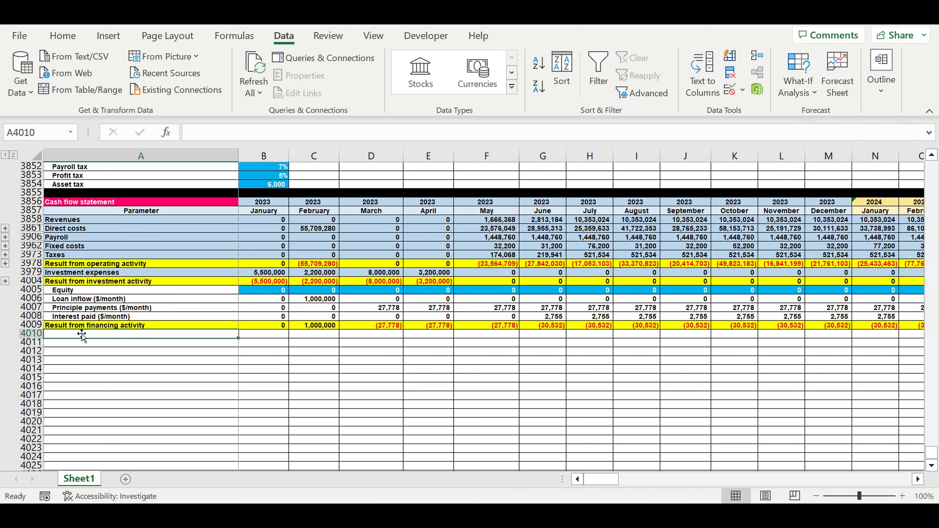
text(Cash bala)
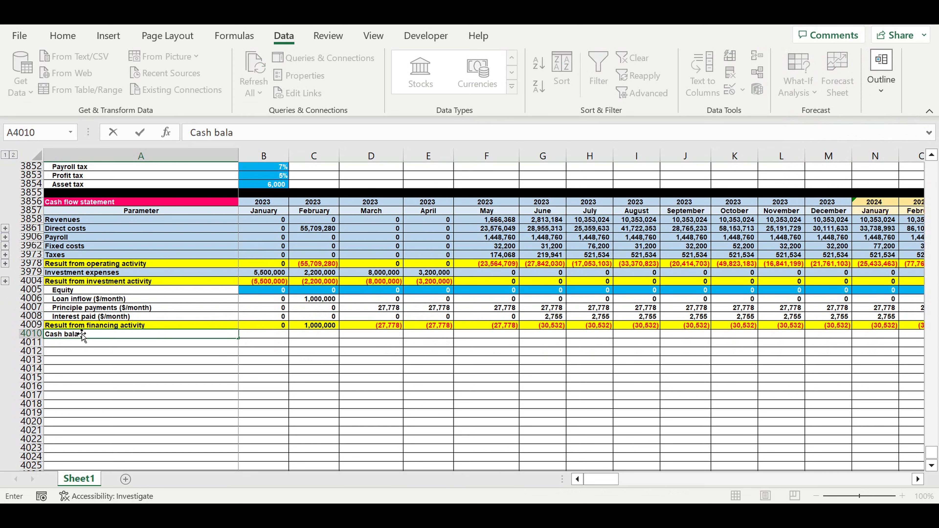
text(nce at the beginning of period)
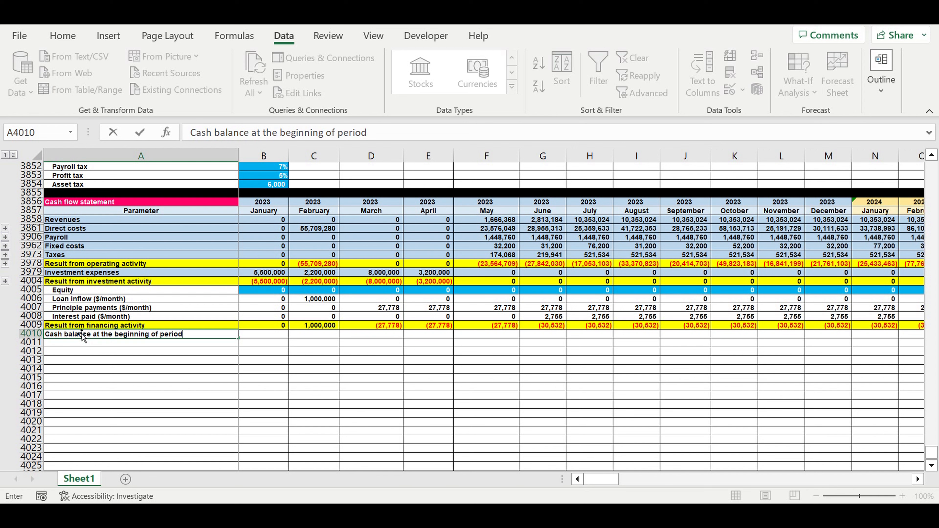
key(Return)
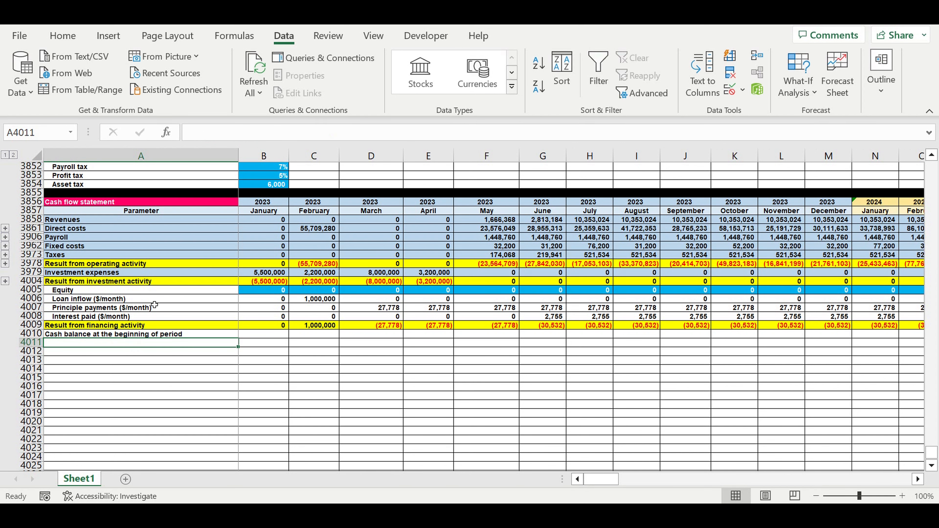
click(191, 424)
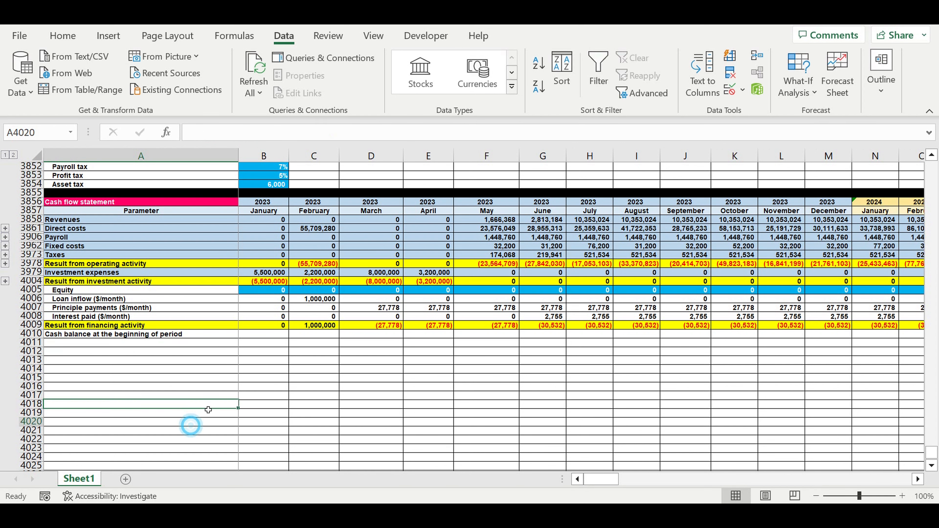
Set the January 2023 beginning cash balance in B4010 to 0.
double_click(253, 335)
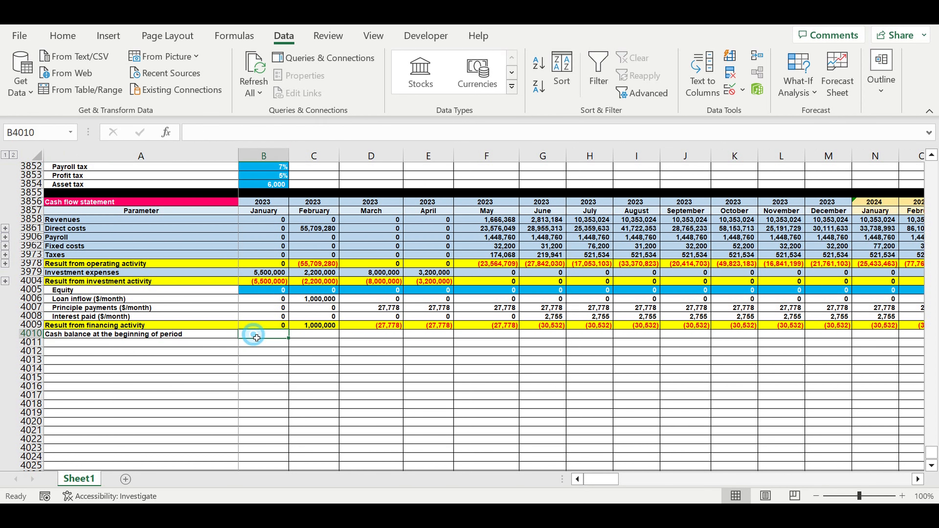
text(0)
click(278, 352)
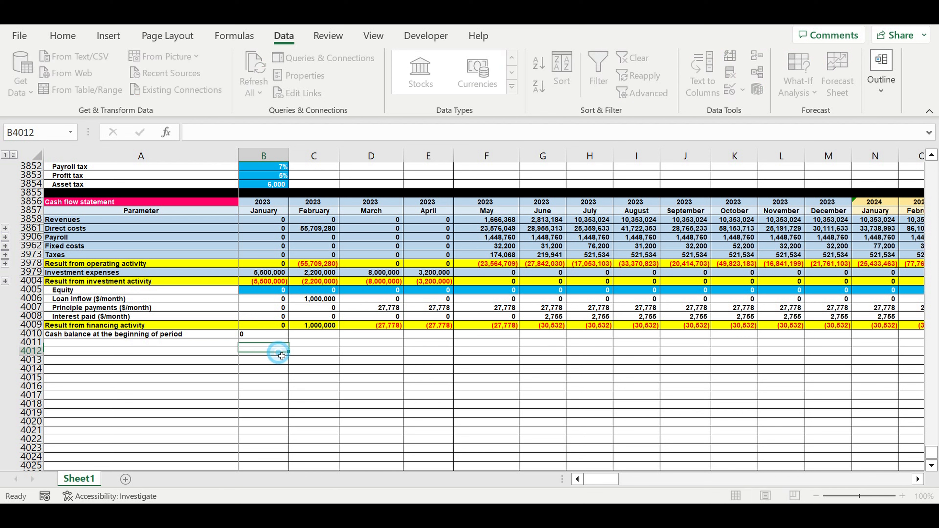
Copy the beginning balance label into A4011 and change it to "Cash balance at the end of period".
click(91, 336)
drag(240, 342, 240, 349)
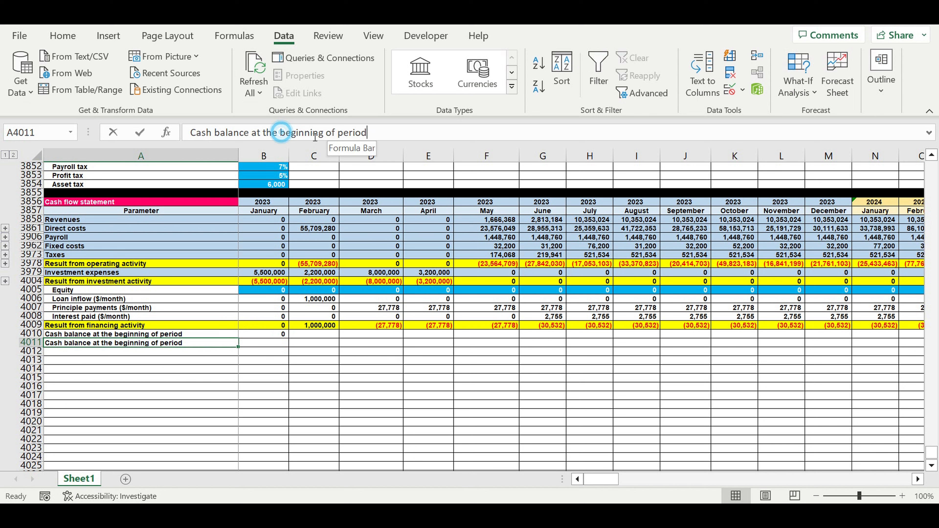
drag(280, 132, 324, 132)
text(en)
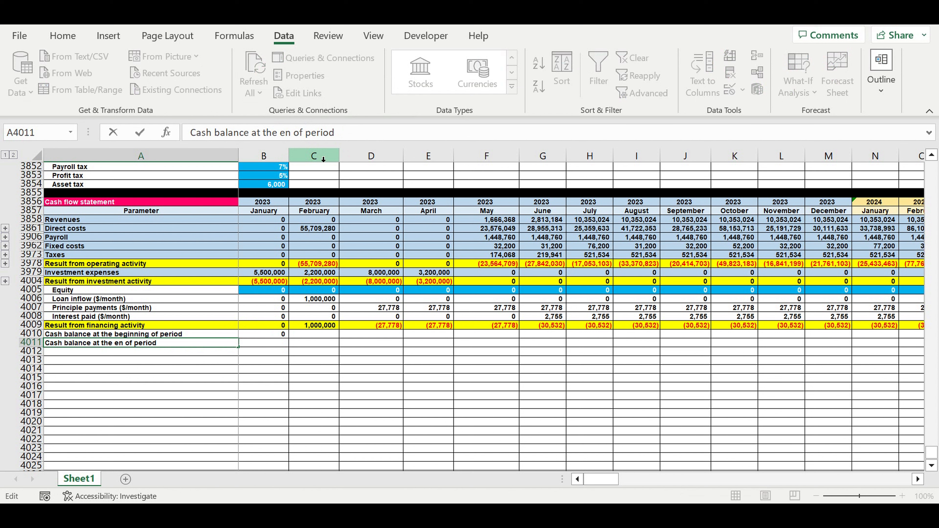
text(d)
key(Return)
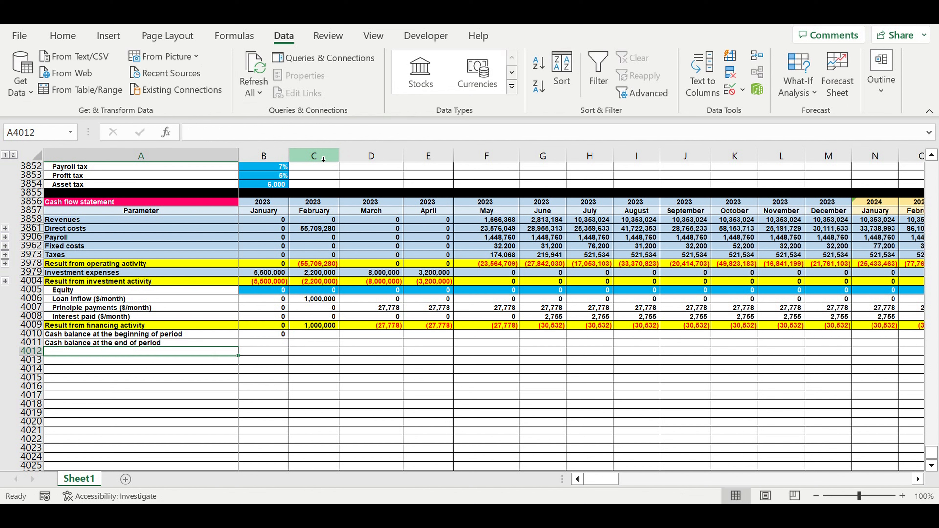
Fill the entire end-of-period cash balance row 4011 with a light gold colour.
click(32, 343)
click(63, 35)
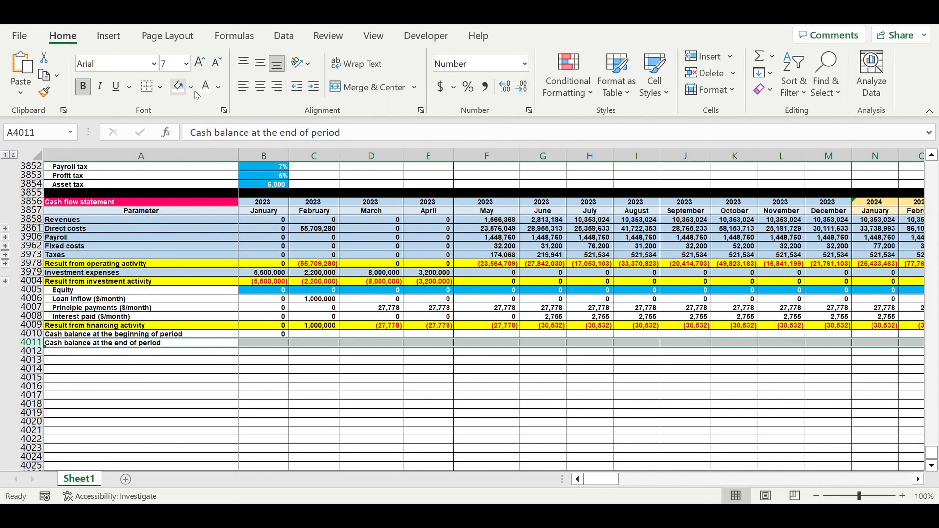
click(191, 86)
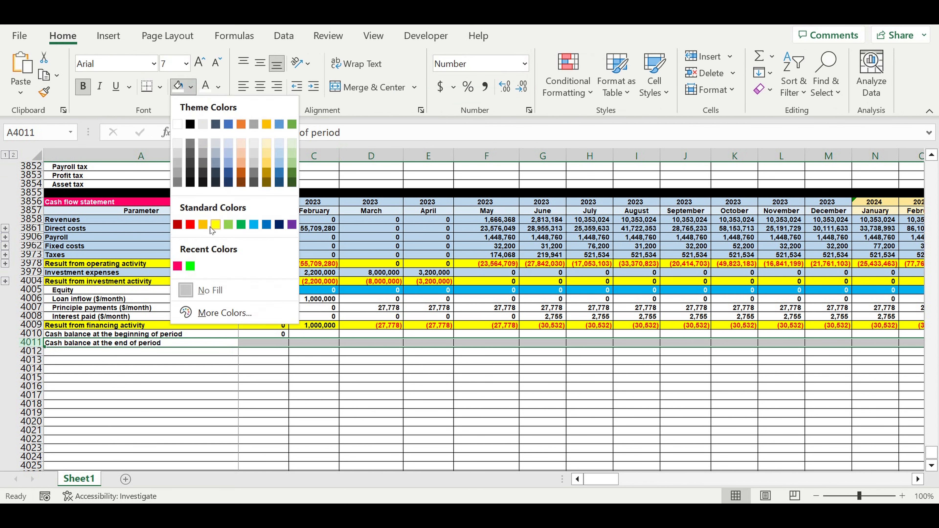
click(216, 226)
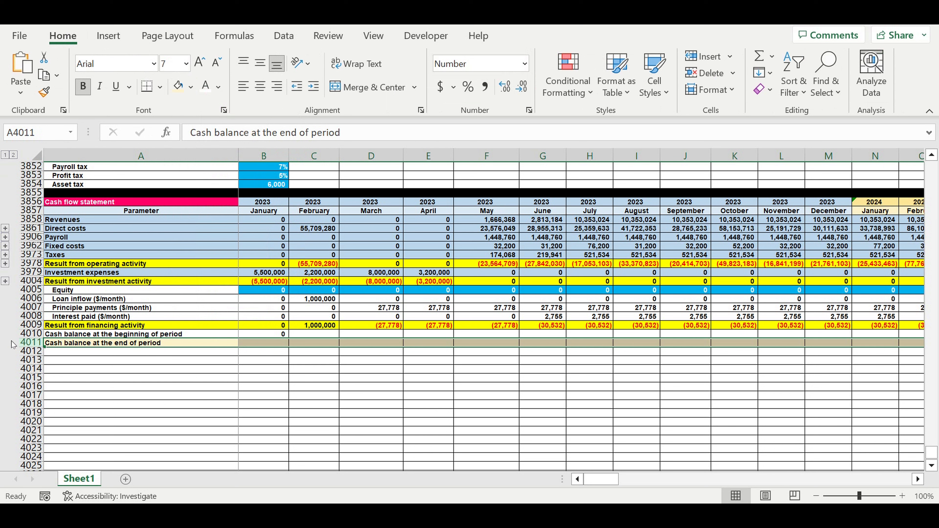
Fill row 4012 with black as a separator below the cash flow statement.
click(36, 350)
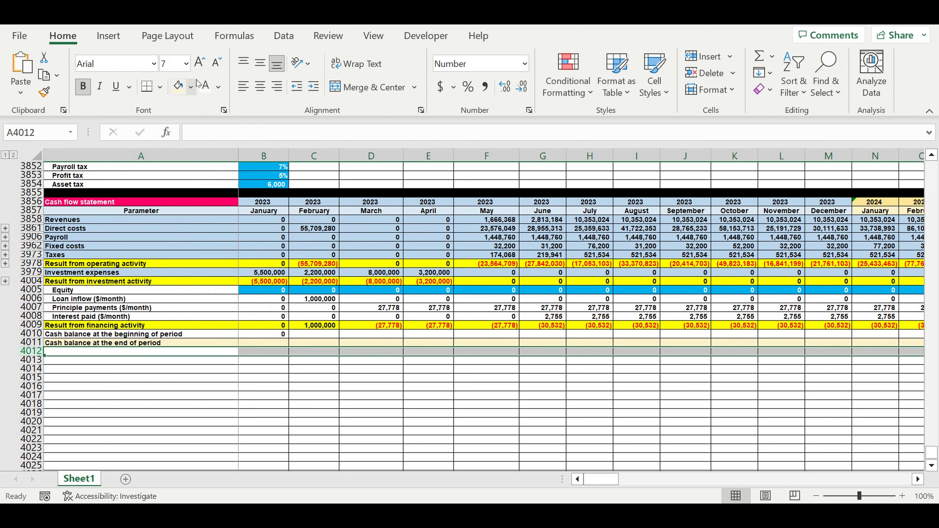
click(191, 87)
click(191, 124)
click(263, 378)
Calculate the January ending cash balance in B4011 with the formula =B3978+B4004+B4009+B4010.
click(267, 347)
text(=)
click(265, 267)
text(+)
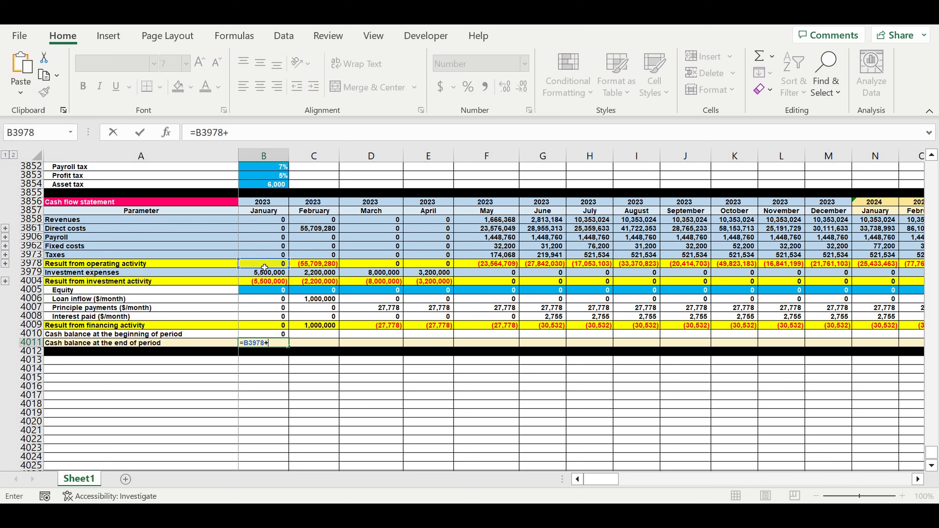
click(263, 285)
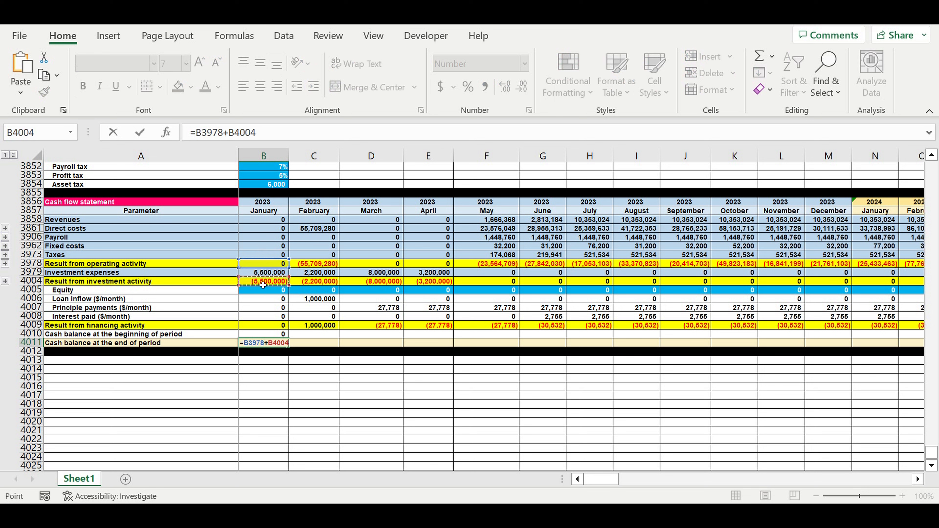
text(+)
click(252, 329)
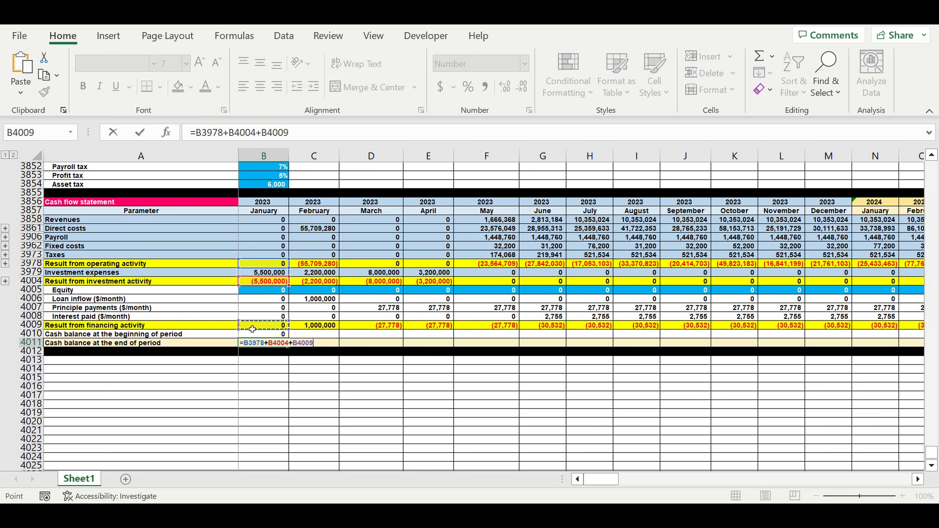
text(+)
click(267, 336)
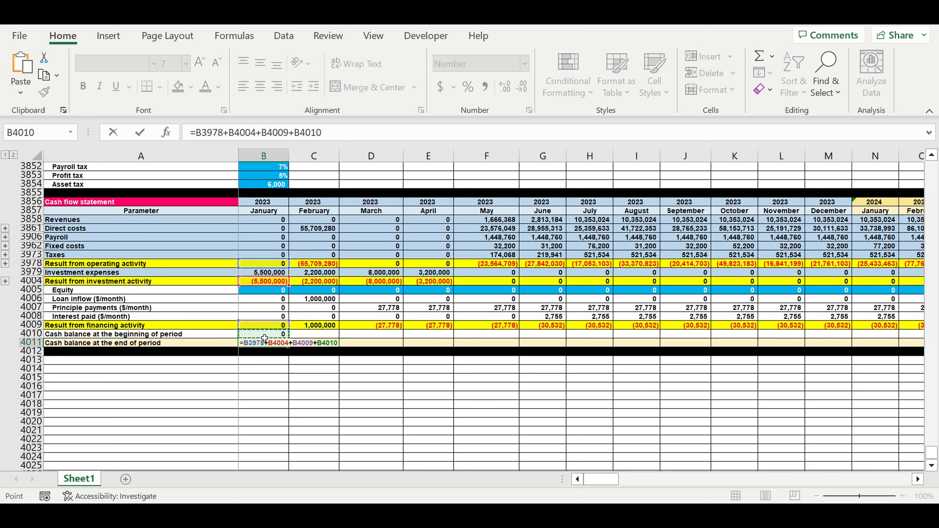
key(Return)
click(284, 344)
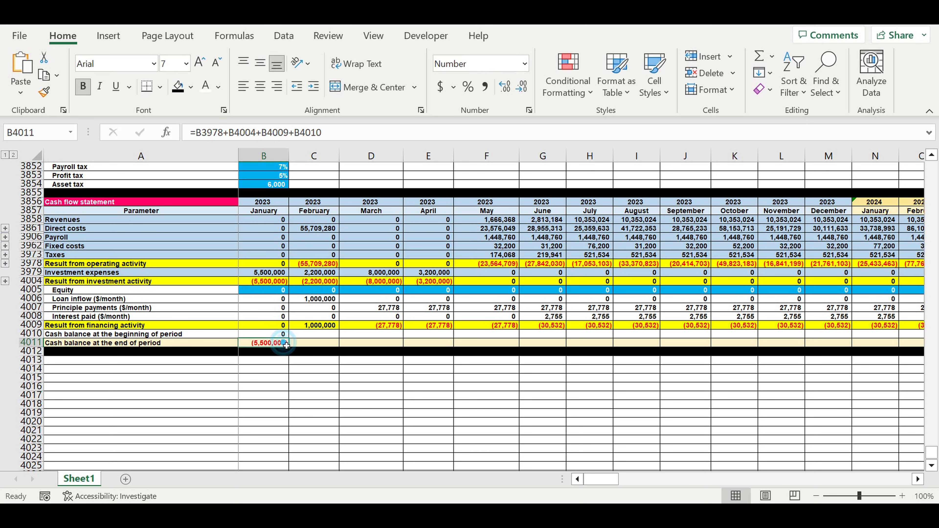
Link February's beginning cash balance in C4010 to January's ending balance with =B4011.
click(303, 337)
text(=)
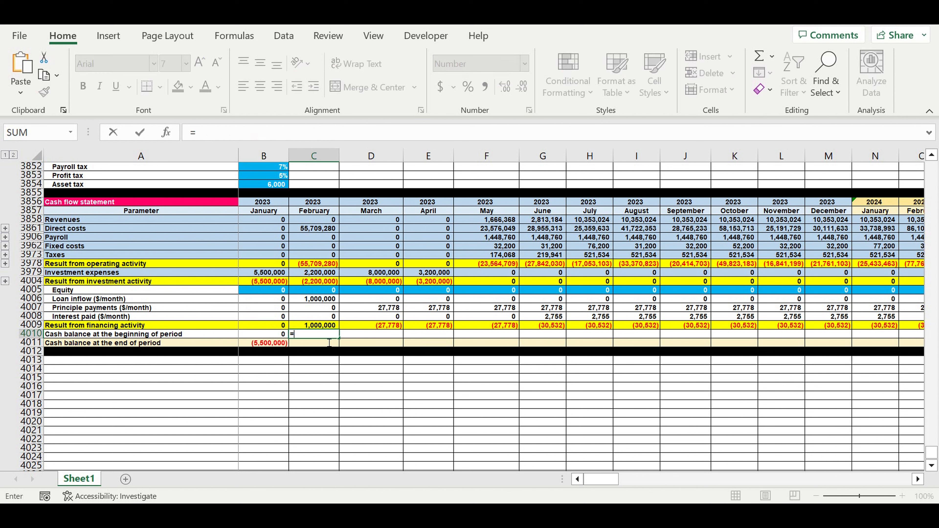
click(267, 345)
key(Return)
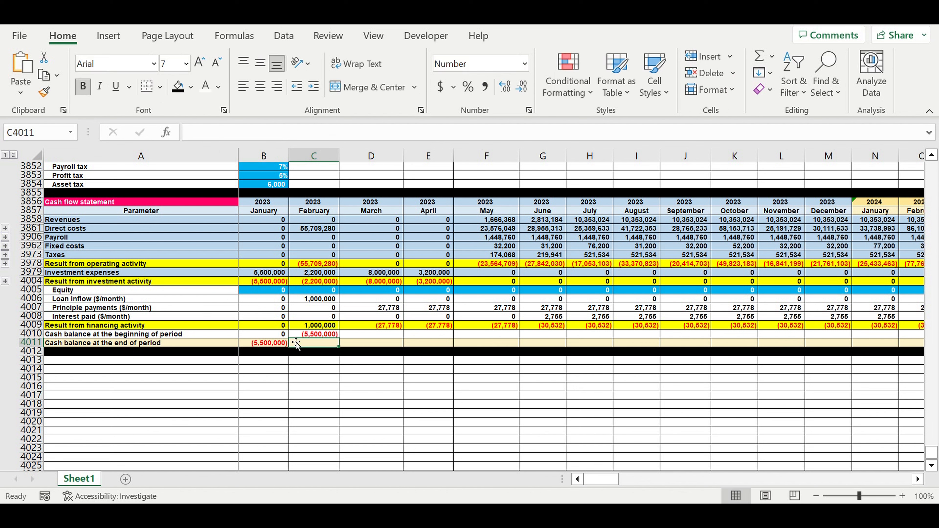
click(325, 335)
Copy the ending cash balance formula from B4011 to February in C4011.
click(271, 345)
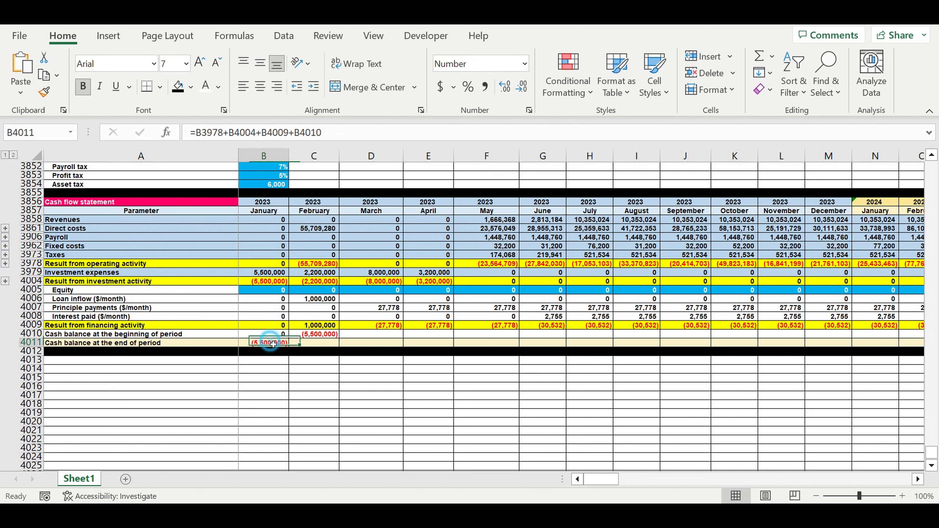
drag(288, 346, 333, 347)
click(318, 374)
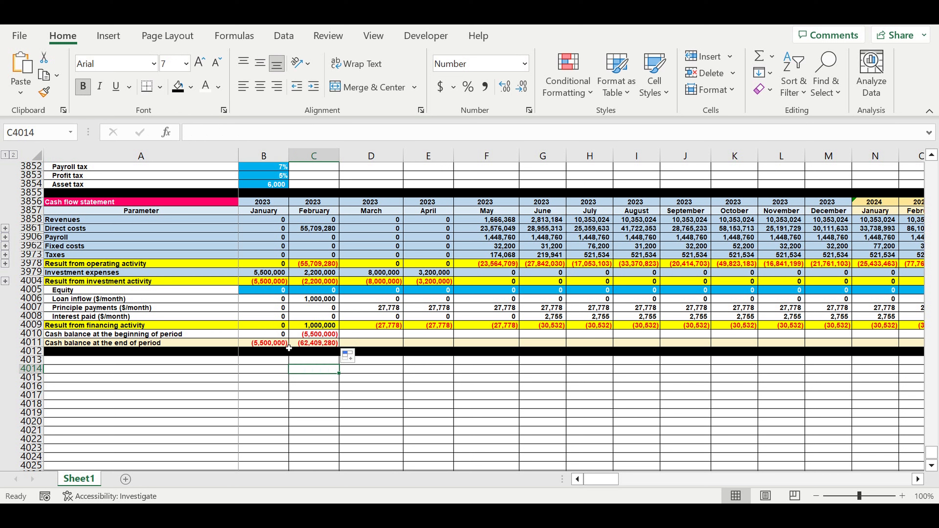
click(320, 345)
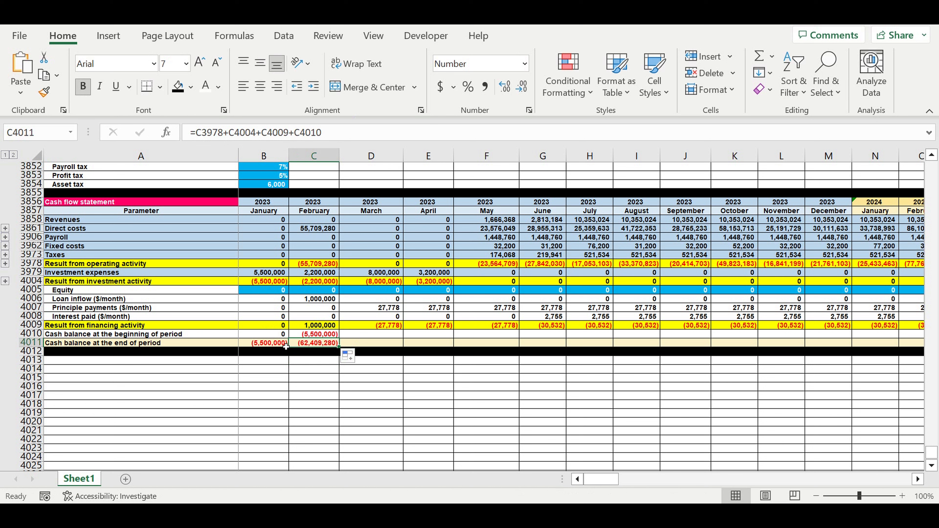
click(36, 344)
Fill the cash balance formulas in C4010:C4011 across through December 2032 and slightly widen columns S through DQ.
click(316, 361)
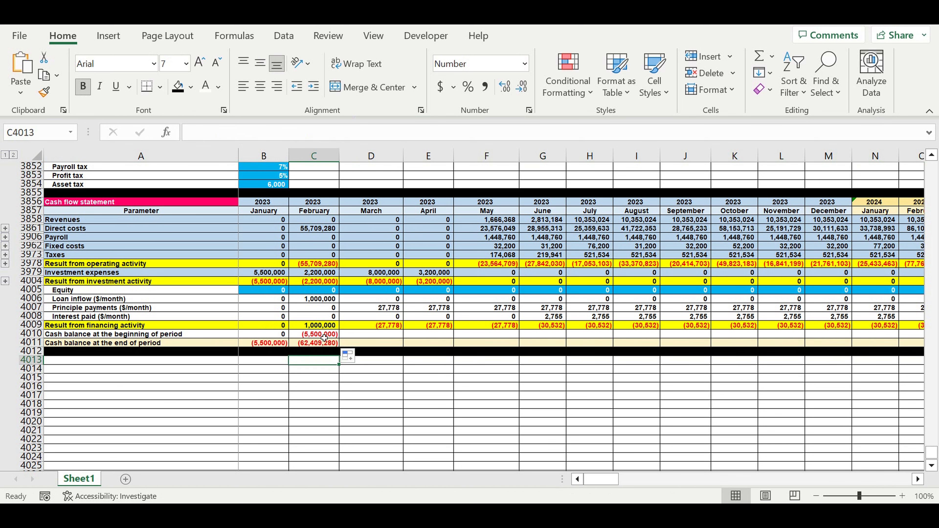
drag(324, 337, 323, 344)
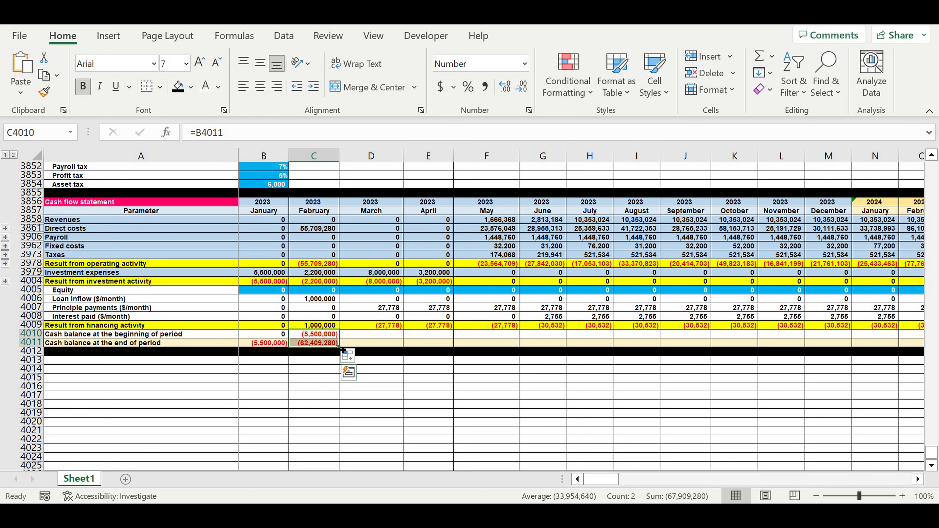
drag(339, 348, 771, 345)
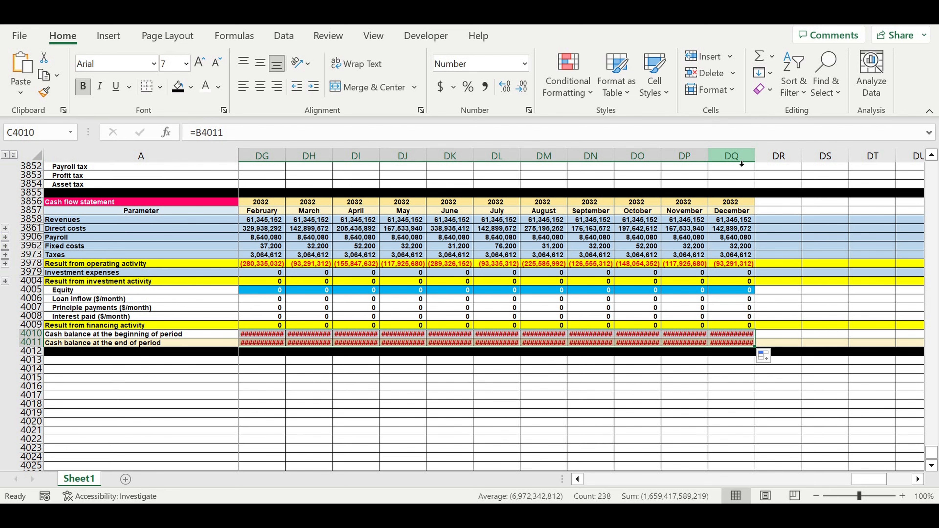
drag(741, 164, 778, 159)
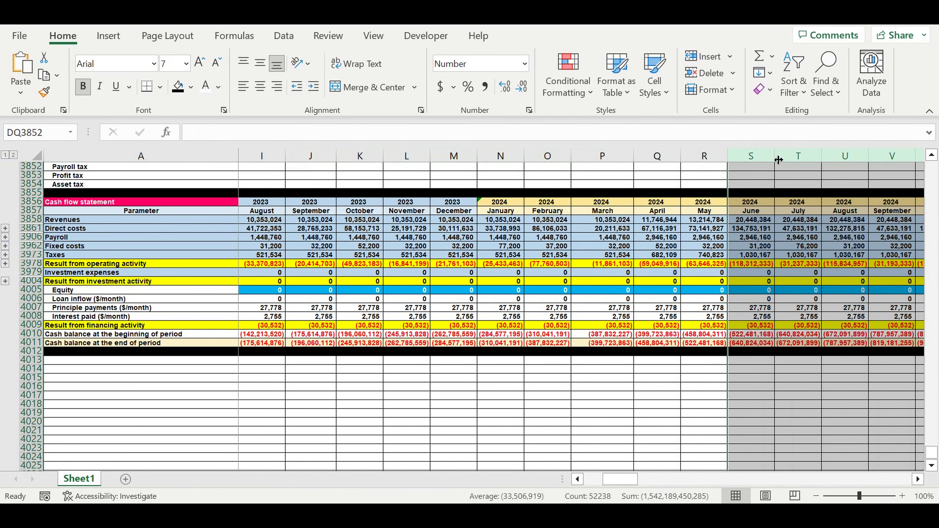
click(591, 282)
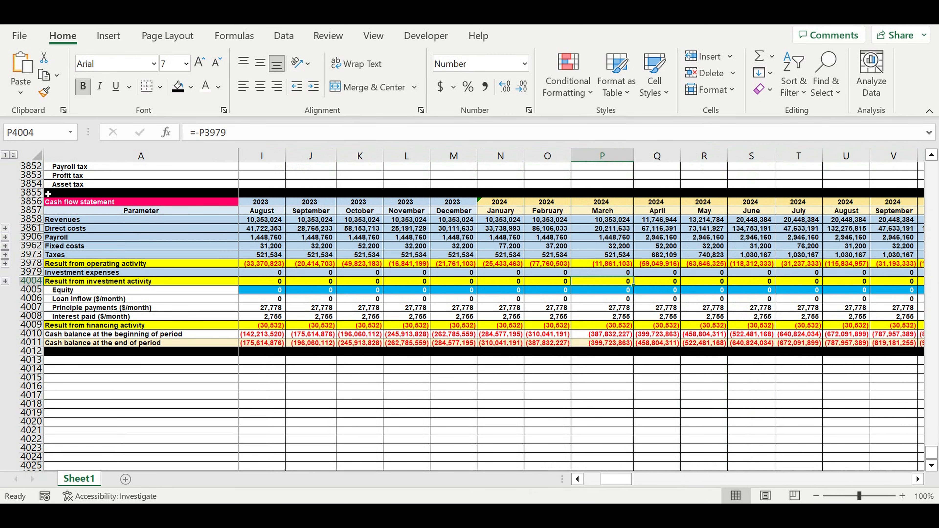
Examine the whole cash flow statement block in rows 3856 to 4012, returning to its January 2023 column.
drag(32, 201, 11, 354)
click(74, 369)
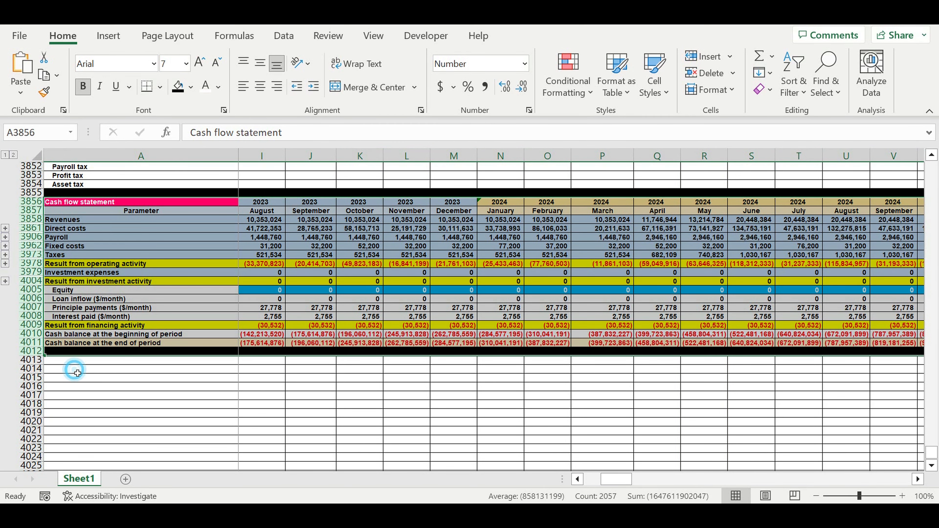
drag(621, 488, 573, 489)
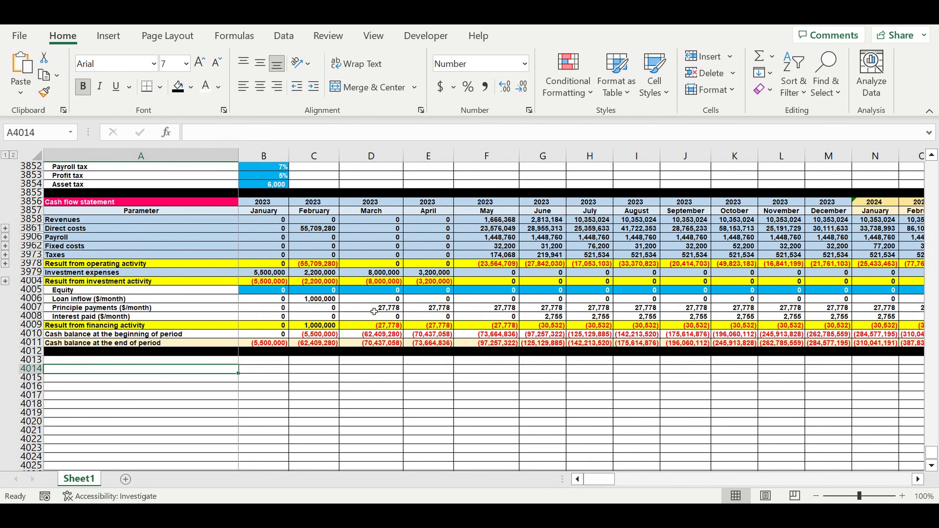
Examine the model from its first row through the product, shift, production plan, direct cost and raw materials purchasing sections.
drag(931, 455, 931, 166)
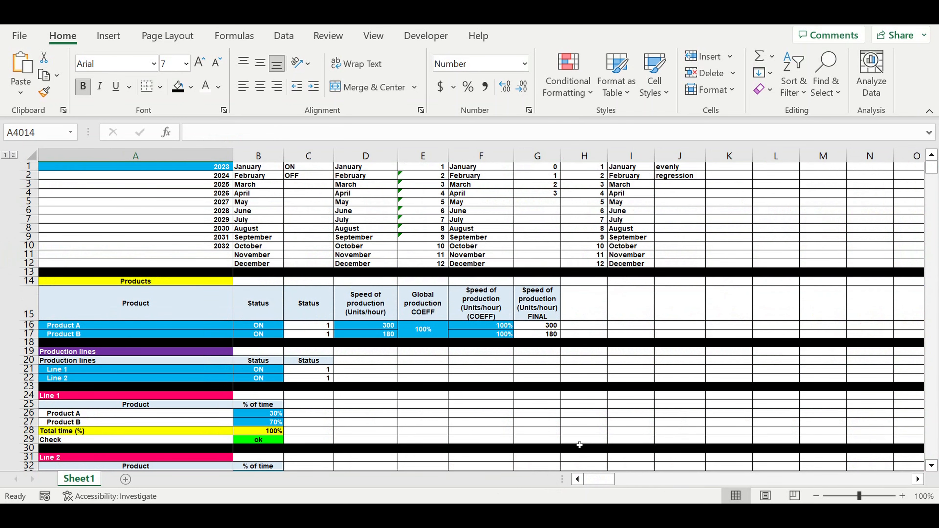
scroll(345, 370, down, 14)
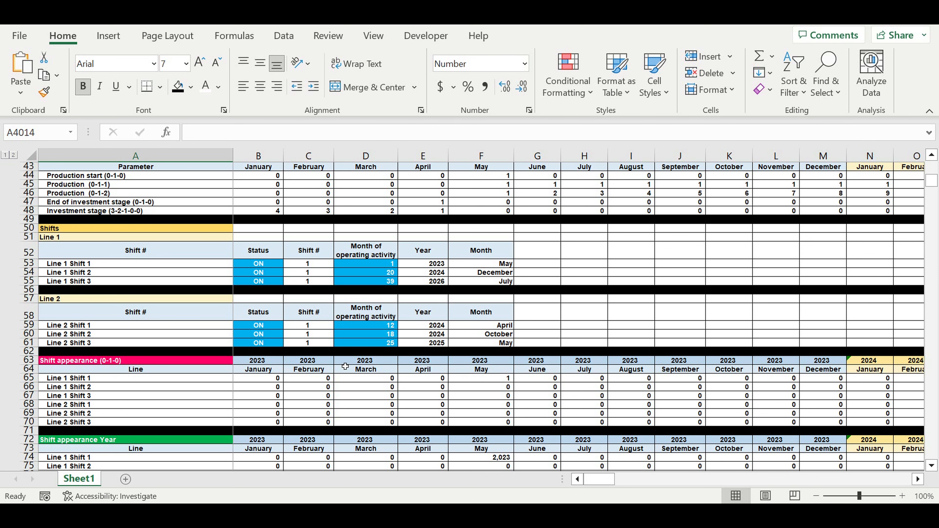
scroll(345, 366, down, 7)
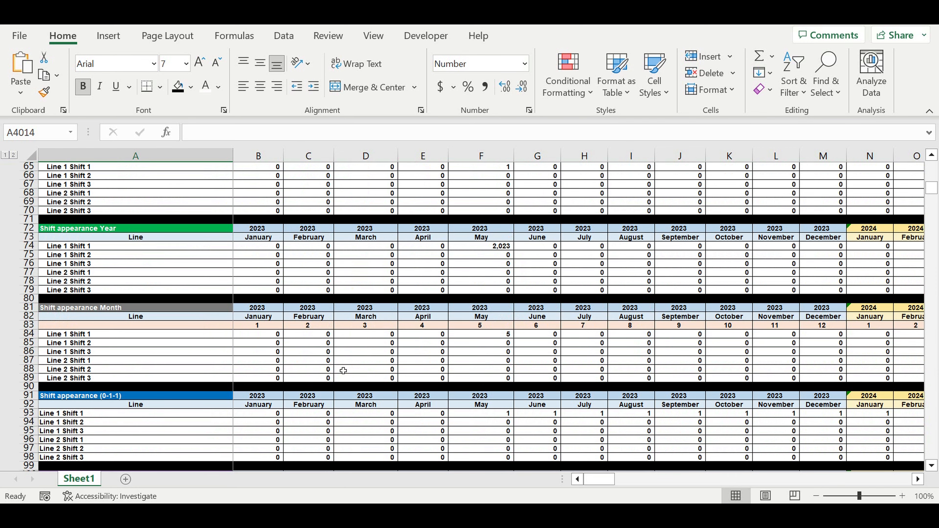
scroll(343, 370, down, 20)
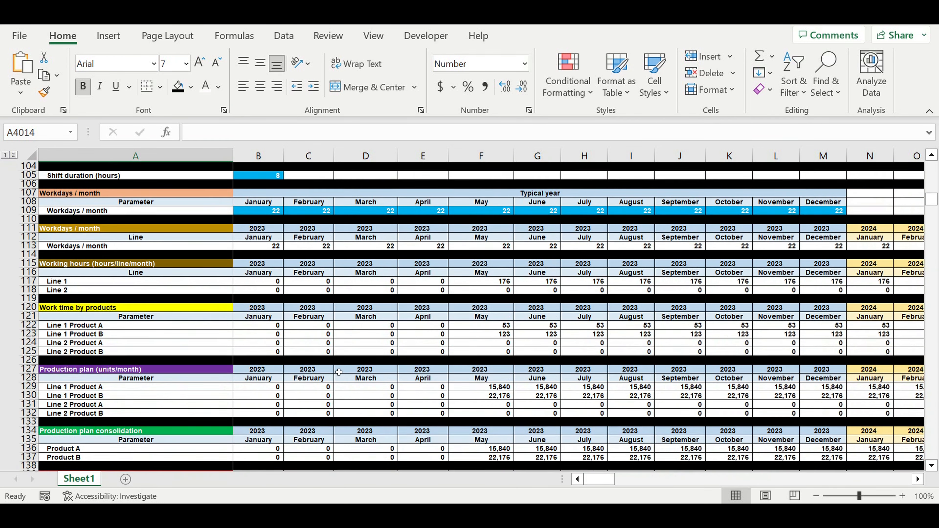
scroll(339, 372, down, 12)
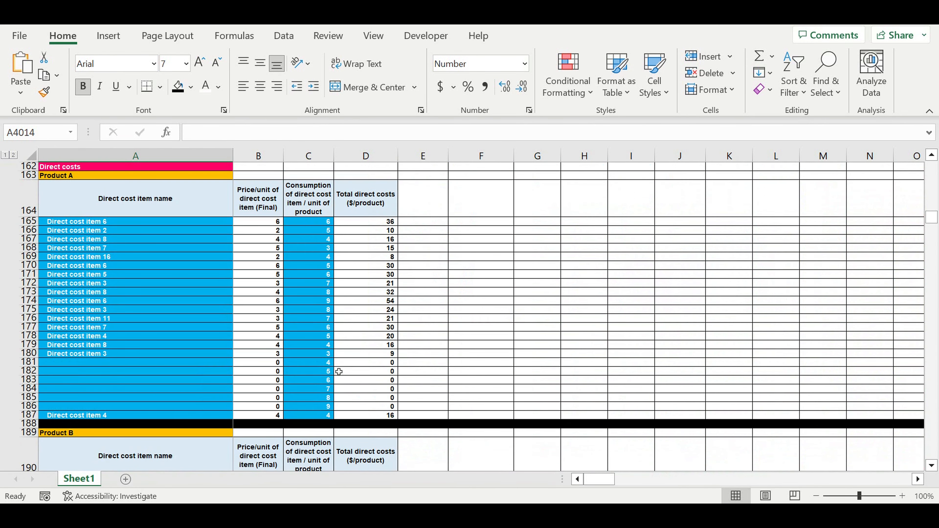
scroll(338, 371, down, 20)
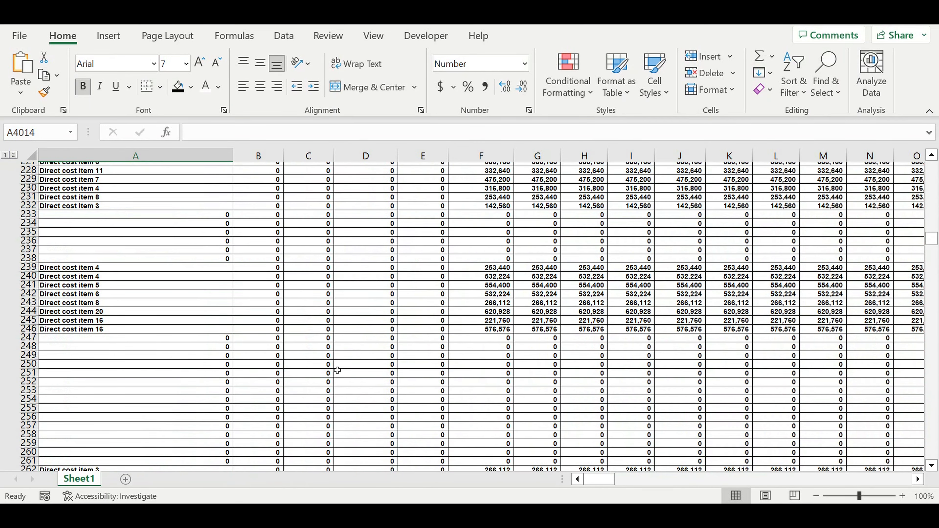
scroll(337, 370, down, 6)
scroll(337, 371, down, 20)
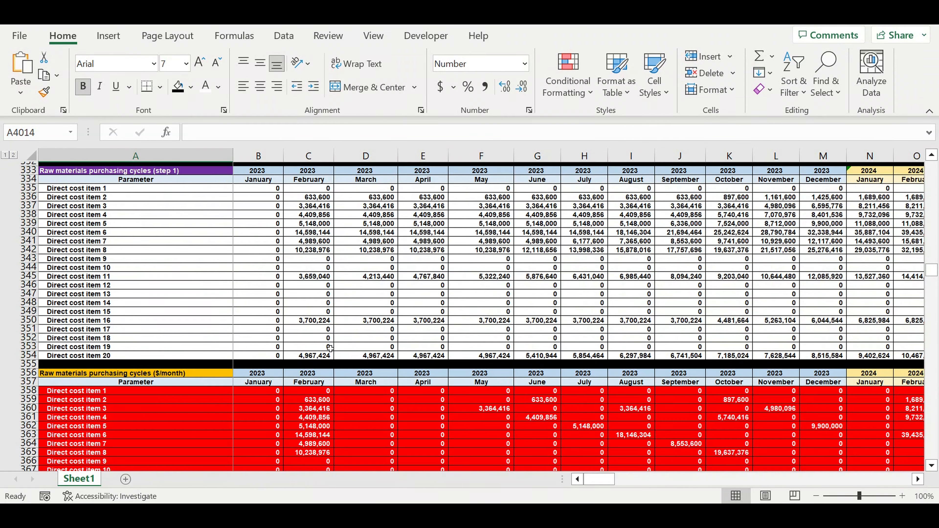
Trace the dependents of the Direct cost item 5 label in A362 of the raw materials purchasing cycles ($/month) table, then clear the arrows.
scroll(330, 347, down, 5)
click(127, 294)
click(234, 36)
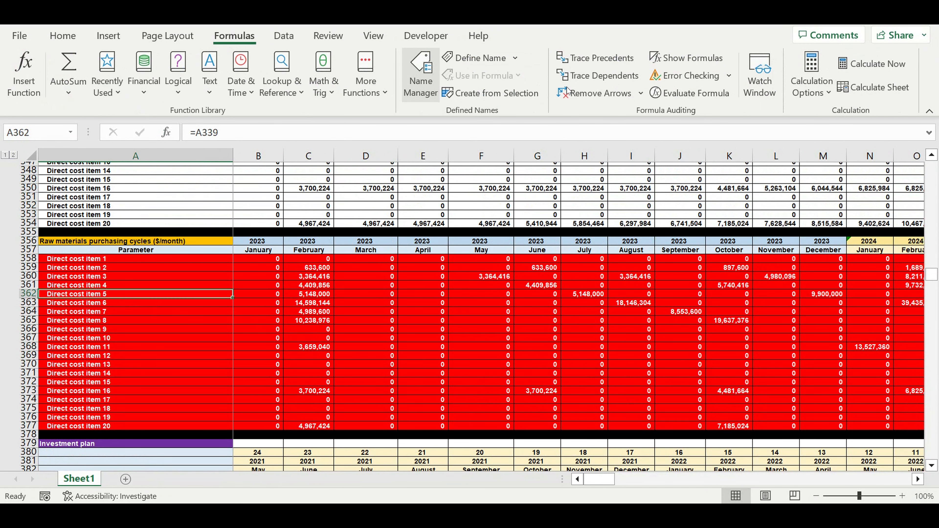
click(579, 76)
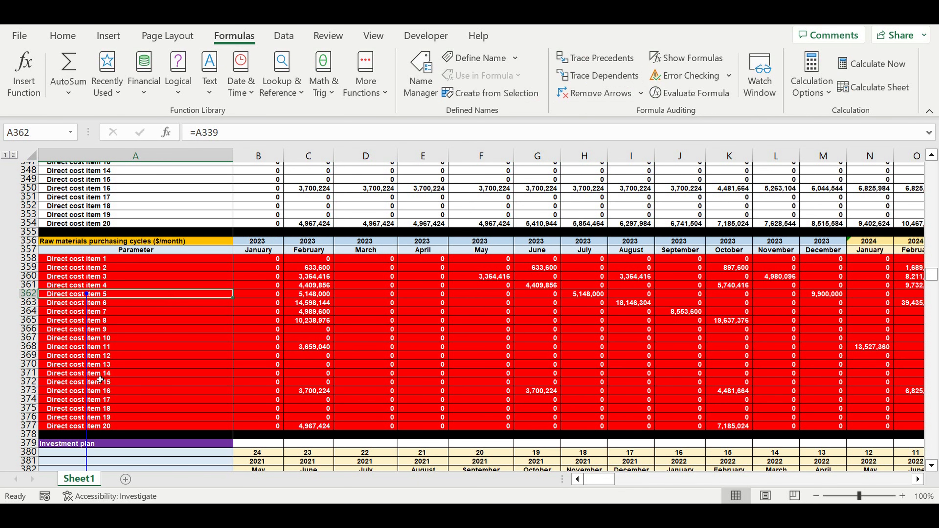
click(584, 93)
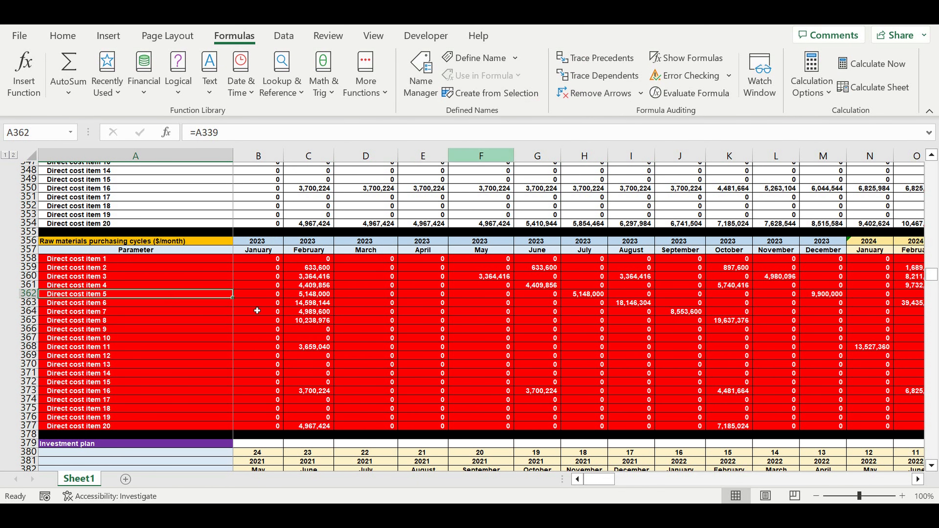
Trace the dependents of the Investment item 7 label in A417 of the monthly investment plan, then clear the arrows.
scroll(238, 314, down, 16)
scroll(236, 319, down, 3)
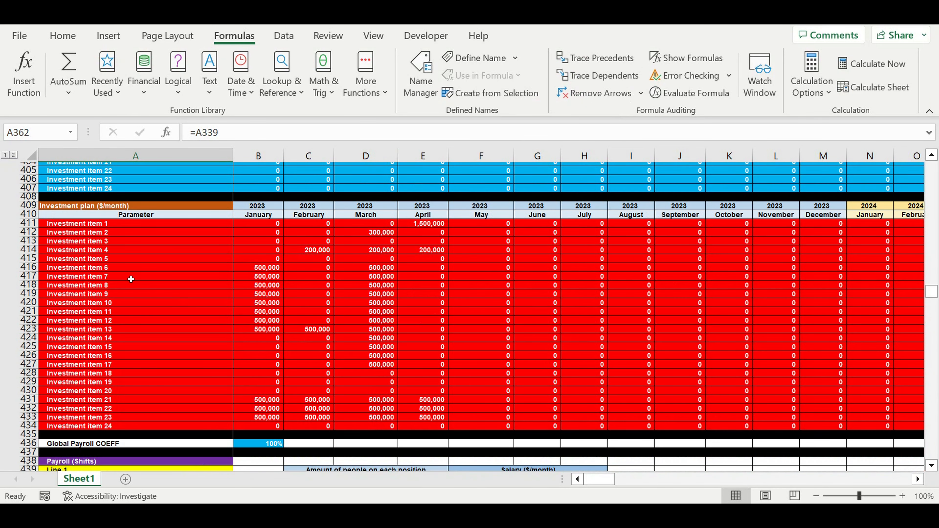
click(128, 278)
click(582, 75)
click(563, 93)
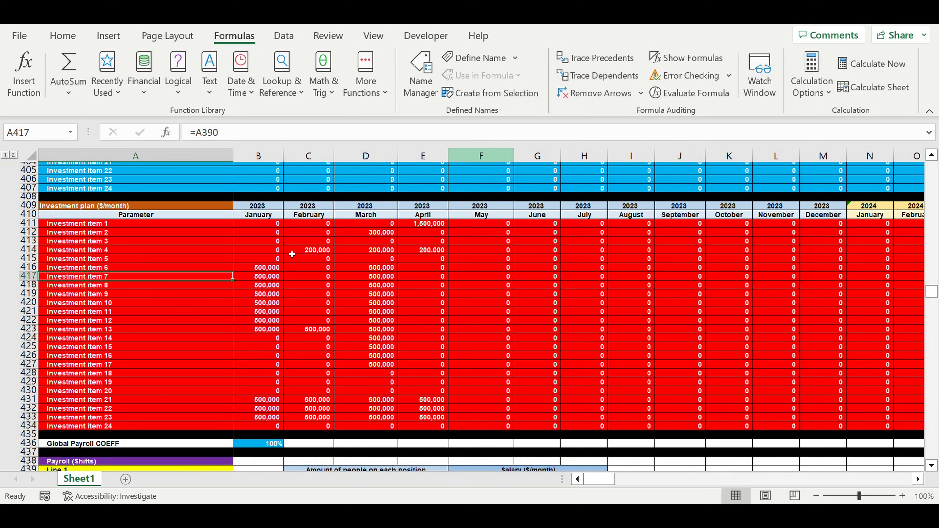
Trace the dependents of the Line 1 Position 5 label in A471 of the Shifts Payroll table, then clear the arrows.
scroll(262, 312, down, 3)
scroll(261, 313, down, 13)
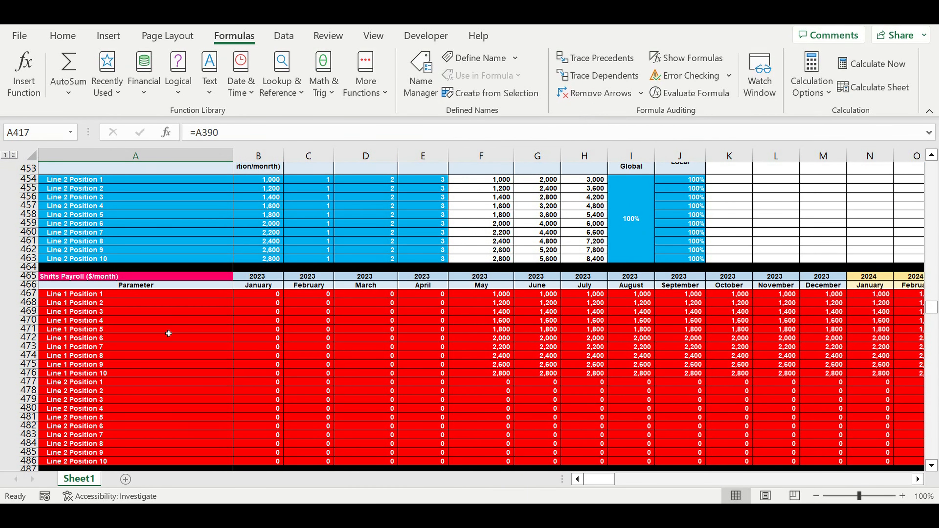
click(168, 329)
click(594, 78)
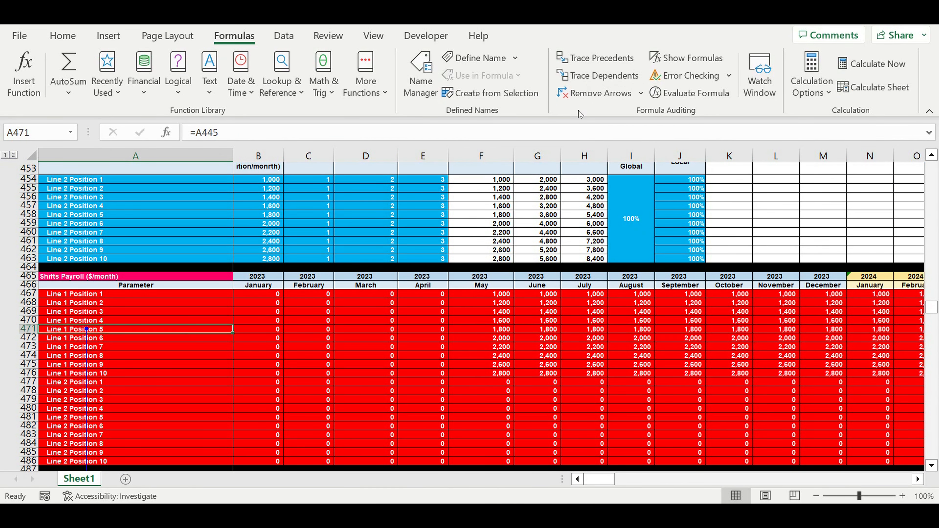
click(593, 95)
Trace the dependents of the Fixed payroll position 6 label in A513 of the Payroll fixed table, then clear the arrows.
scroll(321, 303, down, 10)
scroll(331, 297, down, 7)
click(152, 249)
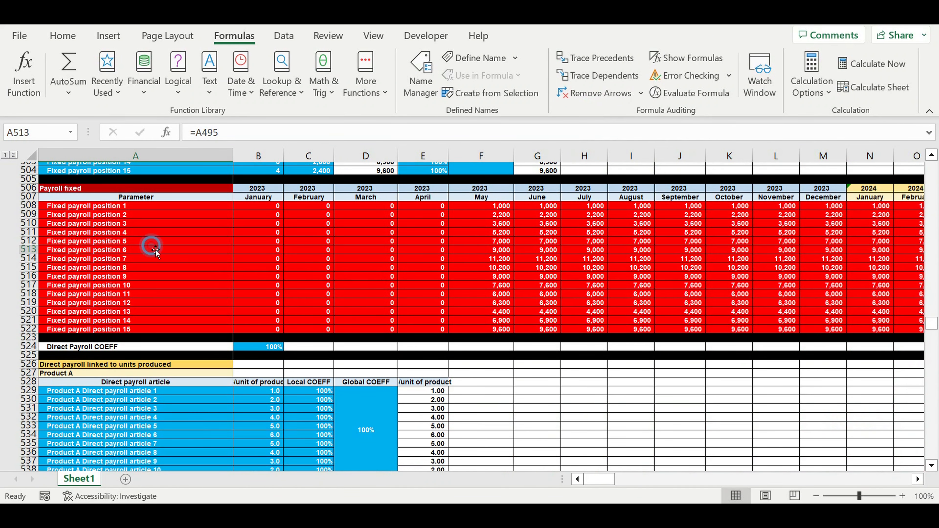
click(595, 76)
click(593, 93)
scroll(316, 284, down, 1)
scroll(317, 284, down, 15)
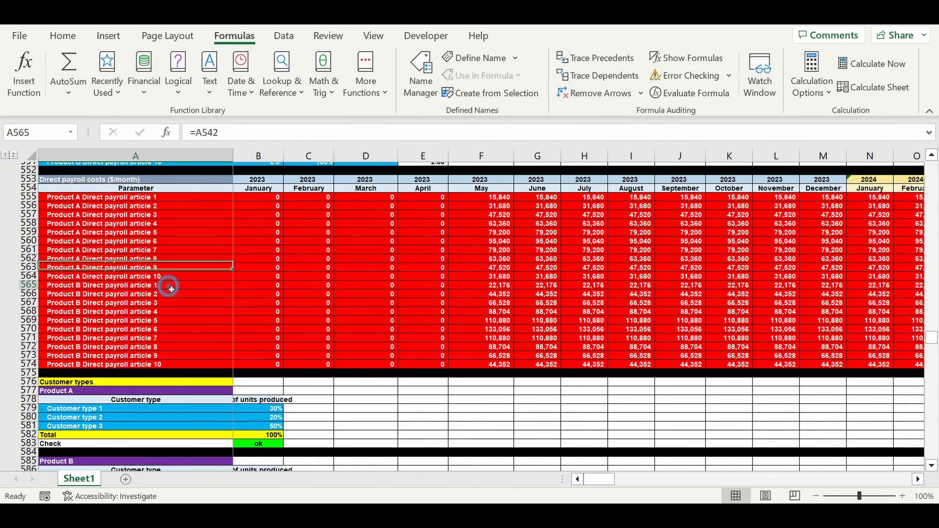
click(168, 285)
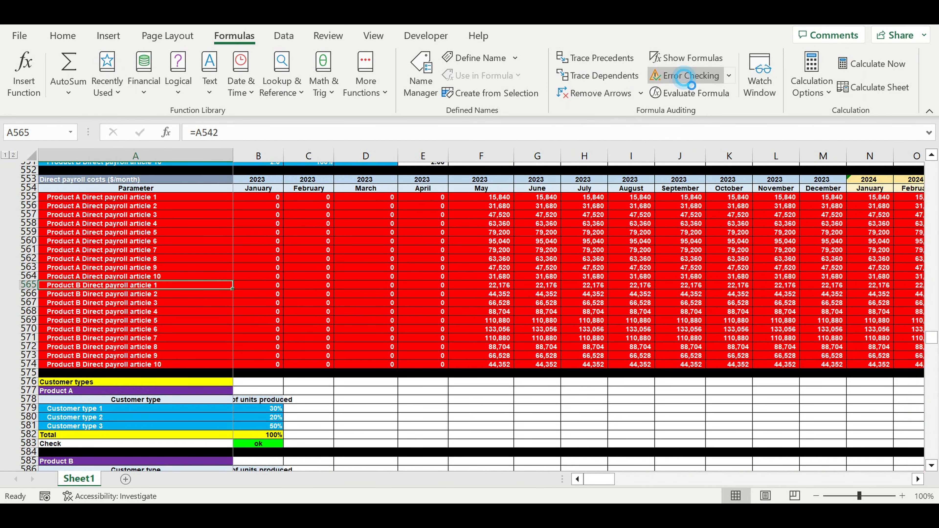
click(676, 78)
click(784, 82)
click(587, 77)
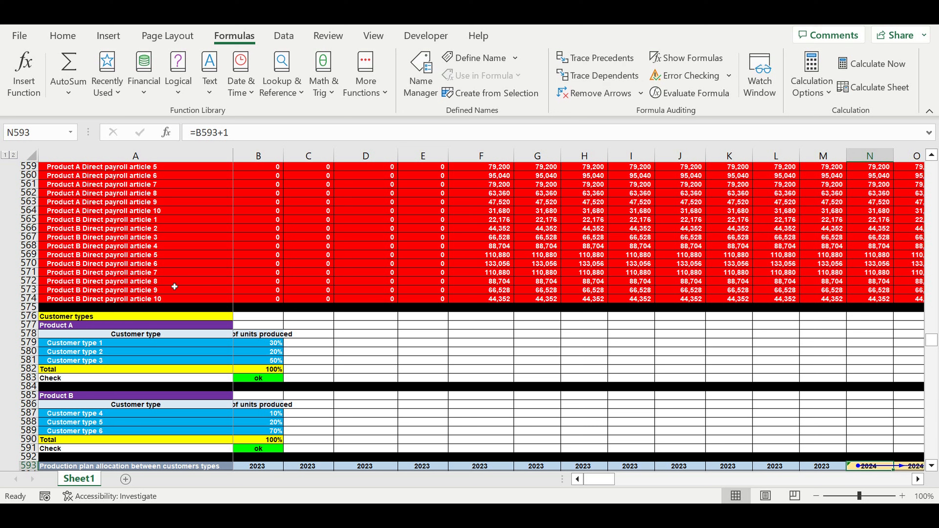
Trace the dependents of the Product A Direct payroll article 7 label in A561, then clear the arrows.
scroll(201, 279, up, 3)
click(145, 263)
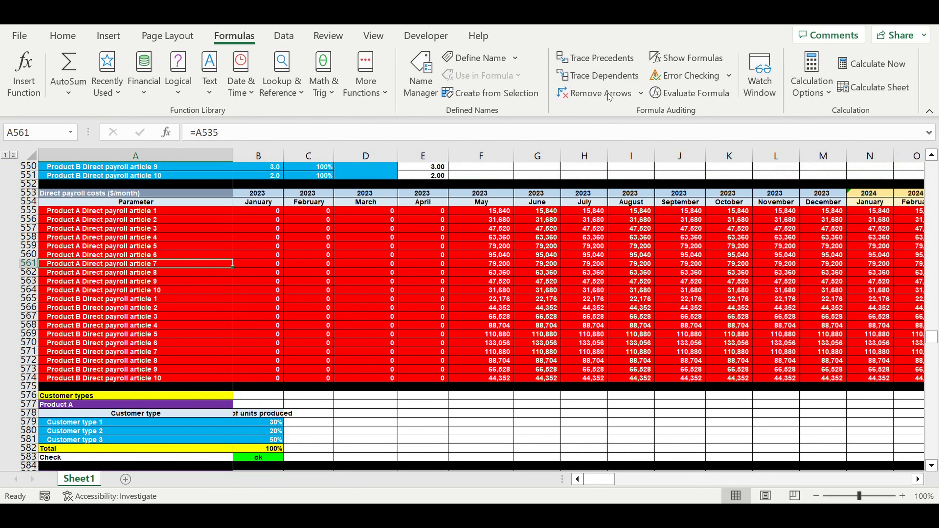
click(579, 78)
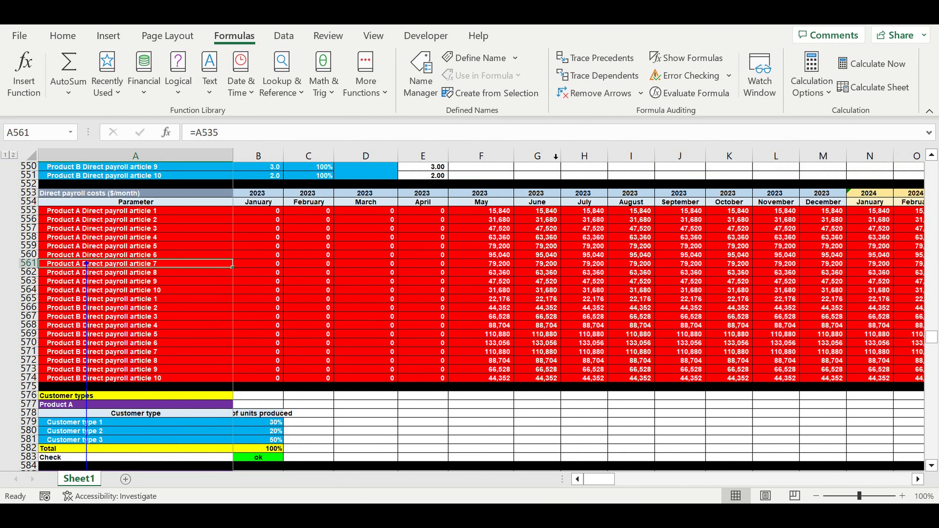
click(585, 97)
Trace the dependents of the Product B Direct payroll article 7 label in A571, then clear the arrows.
click(100, 354)
click(593, 76)
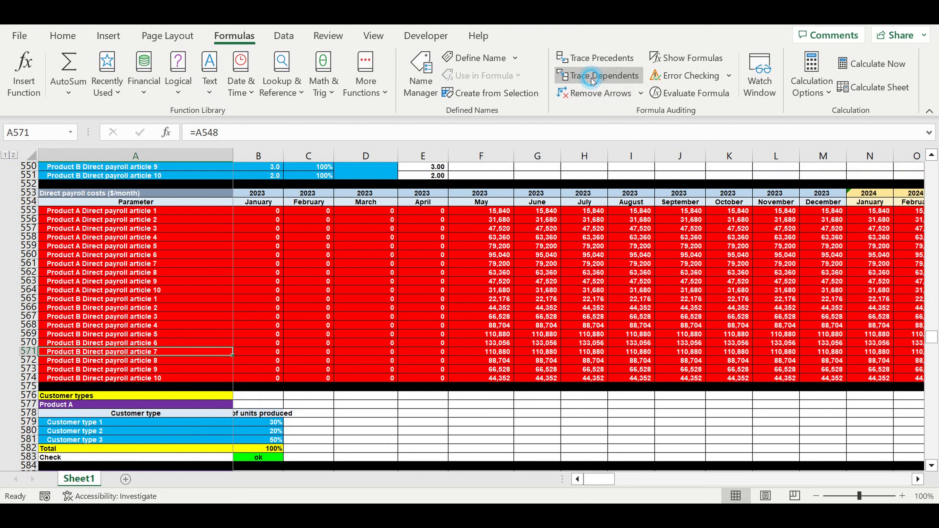
click(584, 93)
Trace the dependents of the Product A label in A3609 of the Revenues by products table, then clear the arrows.
scroll(286, 299, down, 19)
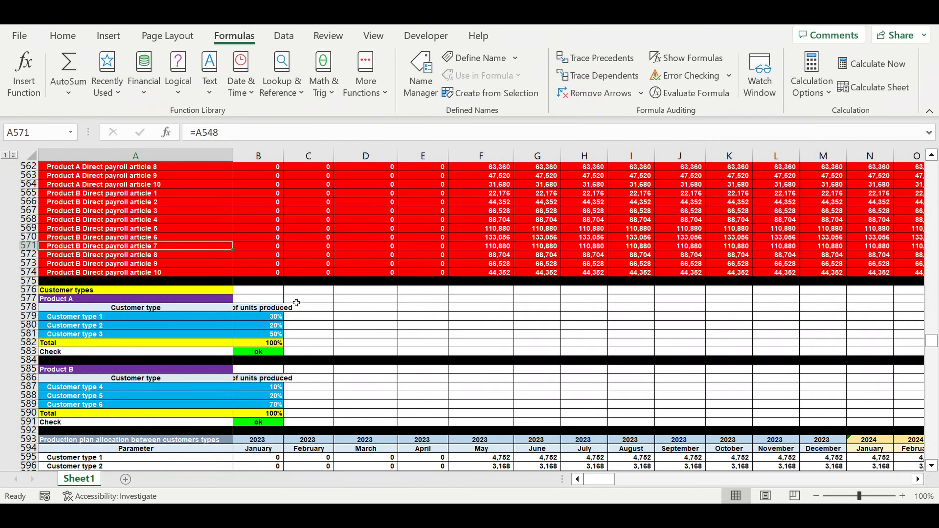
scroll(303, 297, down, 12)
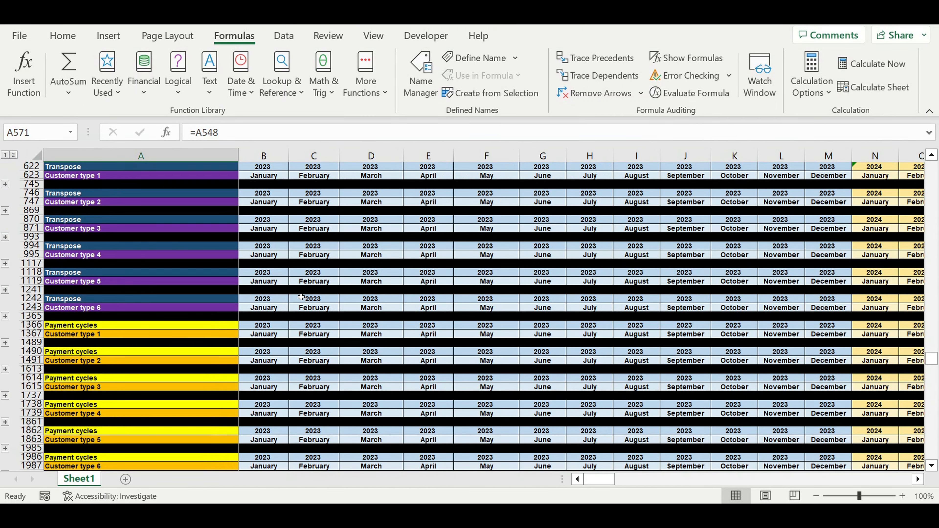
scroll(304, 292, down, 15)
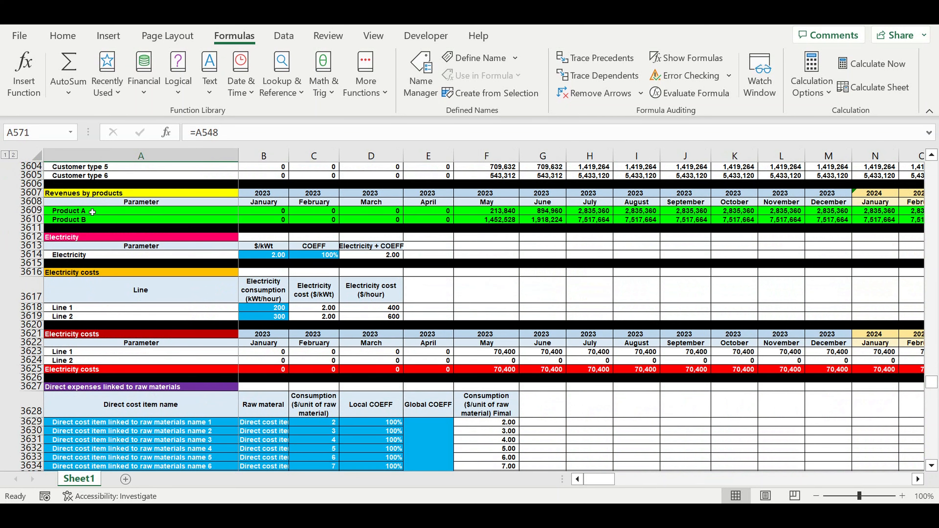
click(92, 212)
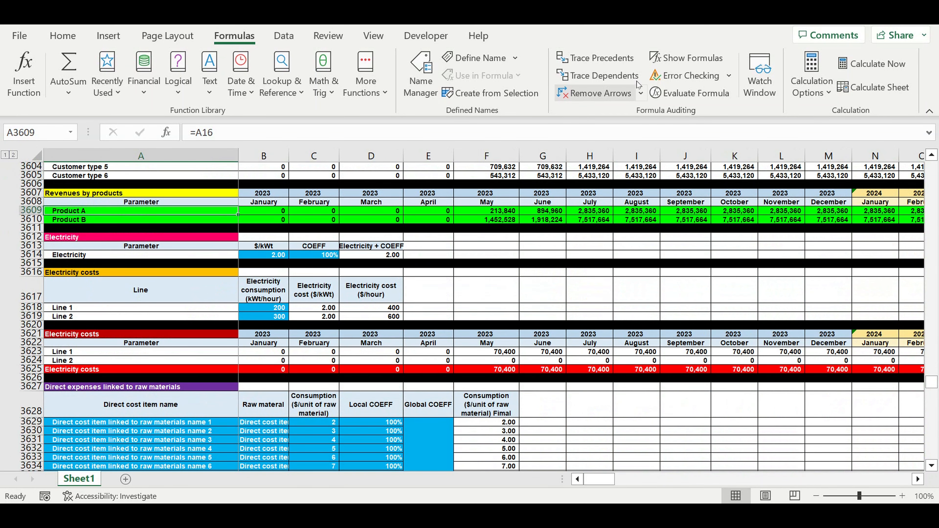
click(595, 78)
click(599, 93)
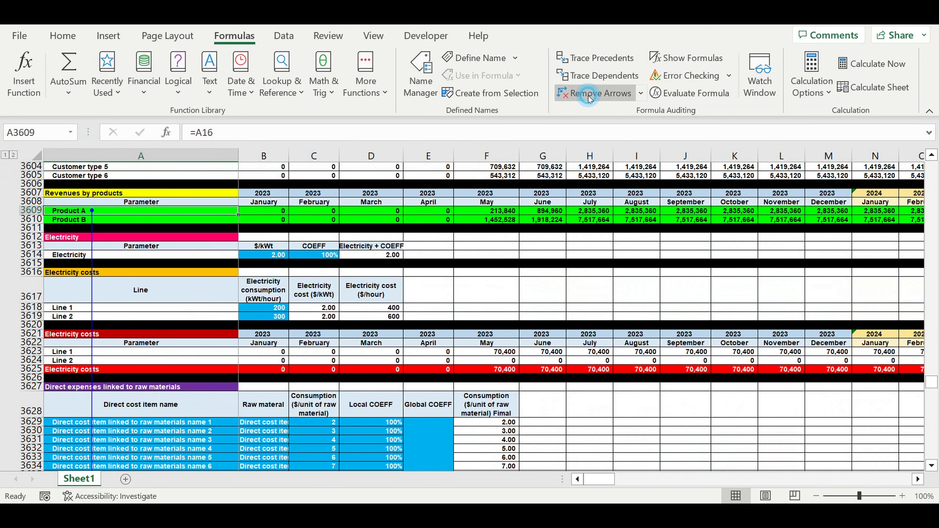
Trace the dependents of the Direct cost item 5 label in A3707 of the direct costs linked to raw materials table, then clear the arrows.
scroll(283, 321, down, 4)
scroll(282, 316, down, 13)
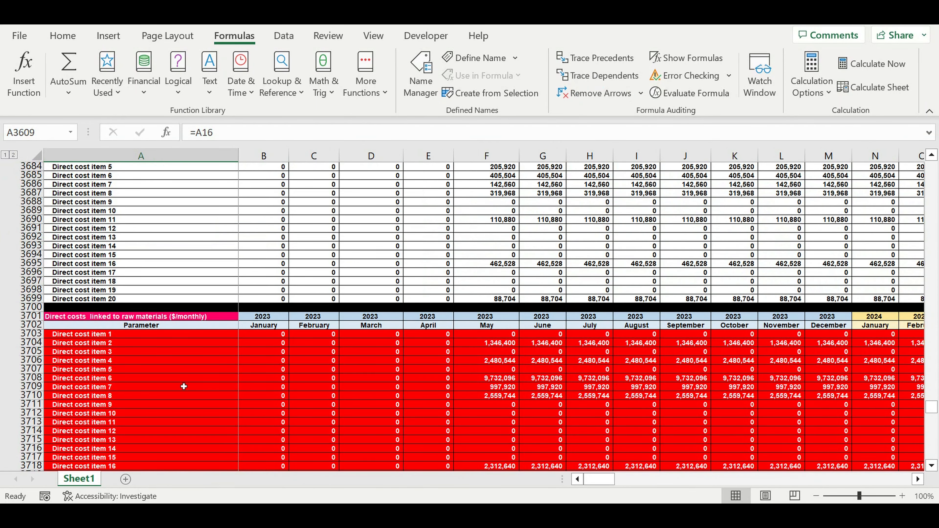
click(147, 369)
click(591, 75)
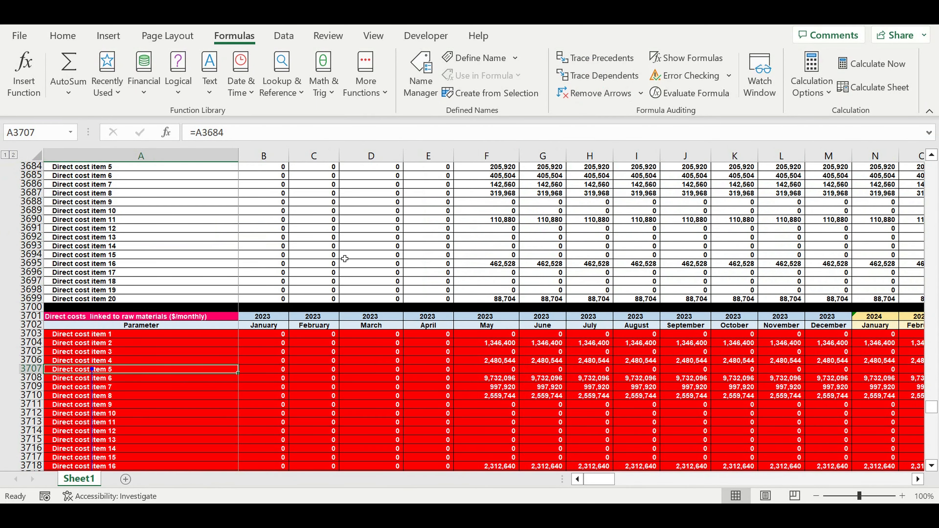
click(598, 93)
Trace the dependents of the Line 1 label in A3762 of the direct costs linked to amount of shifts table, then clear the arrows.
scroll(347, 292, down, 20)
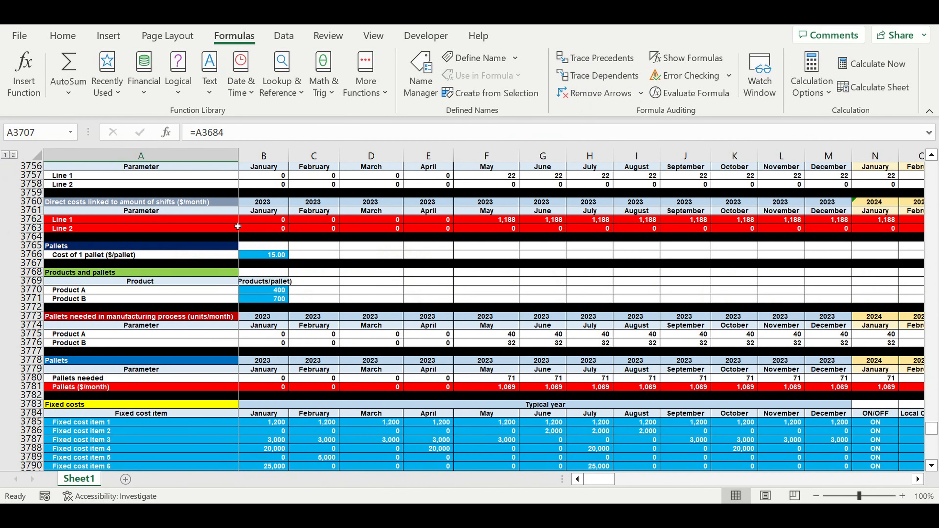
click(225, 220)
click(614, 81)
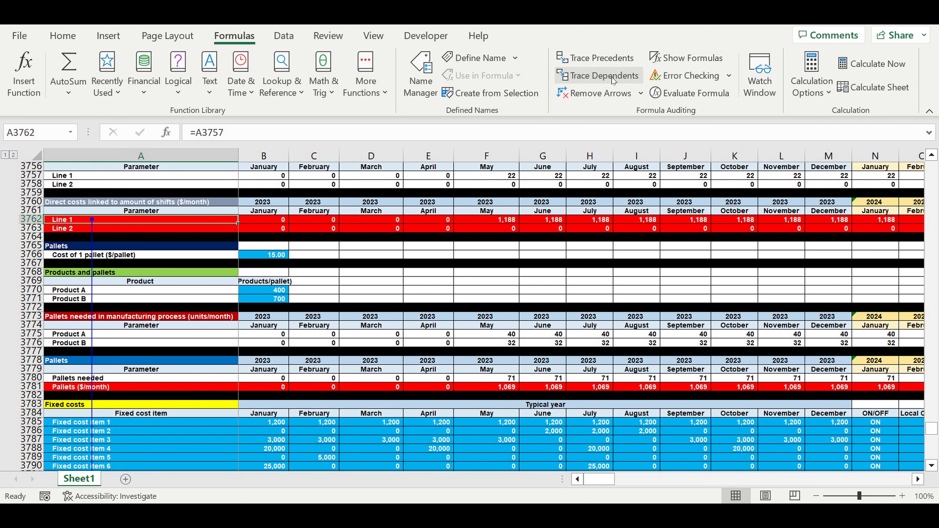
click(598, 92)
Trace the dependents of the Pallets ($/month) label in A3781, then clear the arrows.
scroll(186, 326, down, 4)
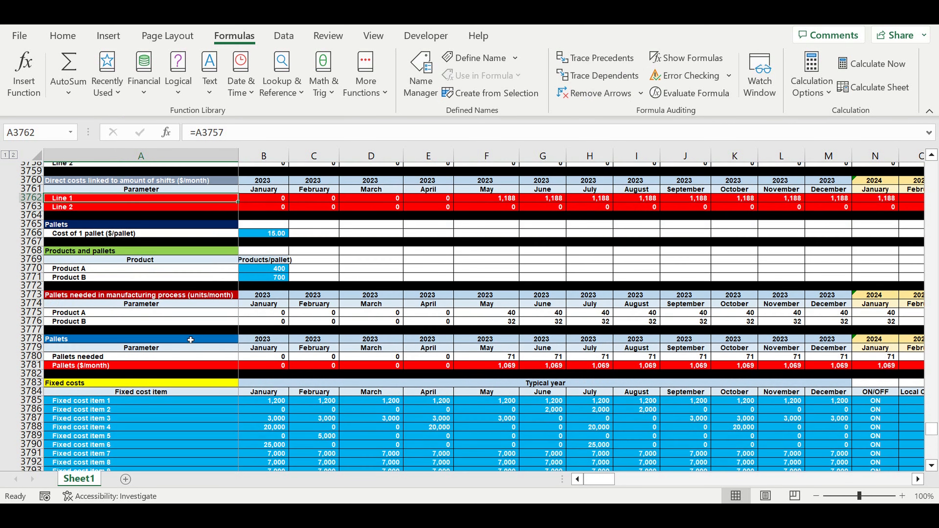
click(81, 282)
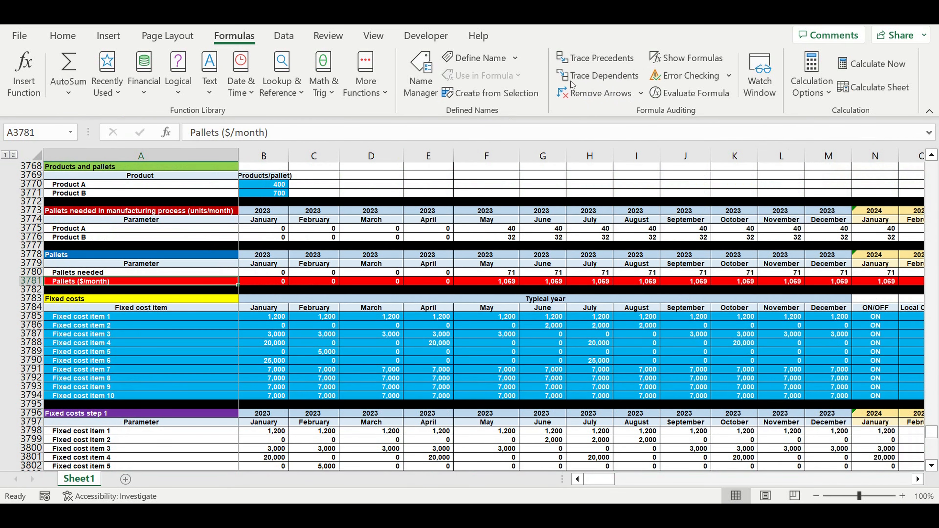
click(598, 76)
click(598, 92)
Trace the dependents of the Fixed cost item 5 label in A3815 of the Fixed costs ($/month) table, then clear the arrows.
scroll(252, 271, down, 9)
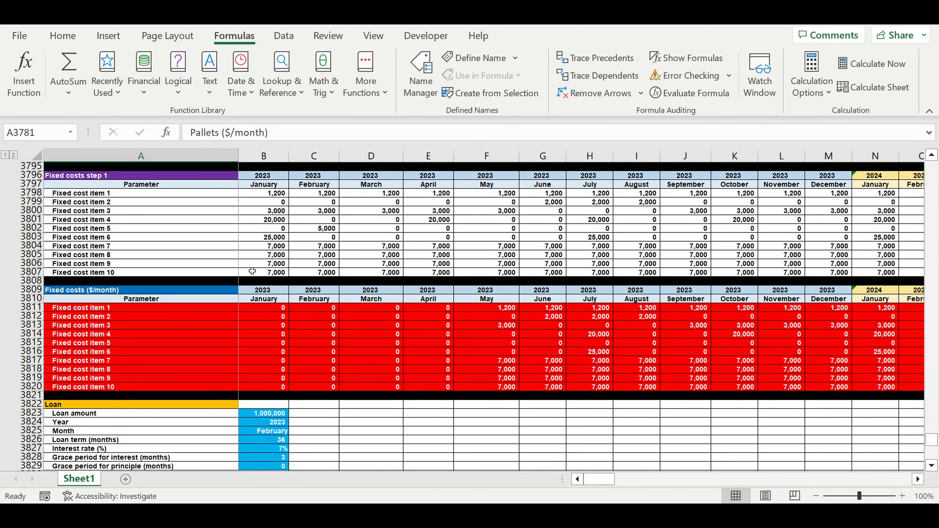
click(143, 343)
click(592, 78)
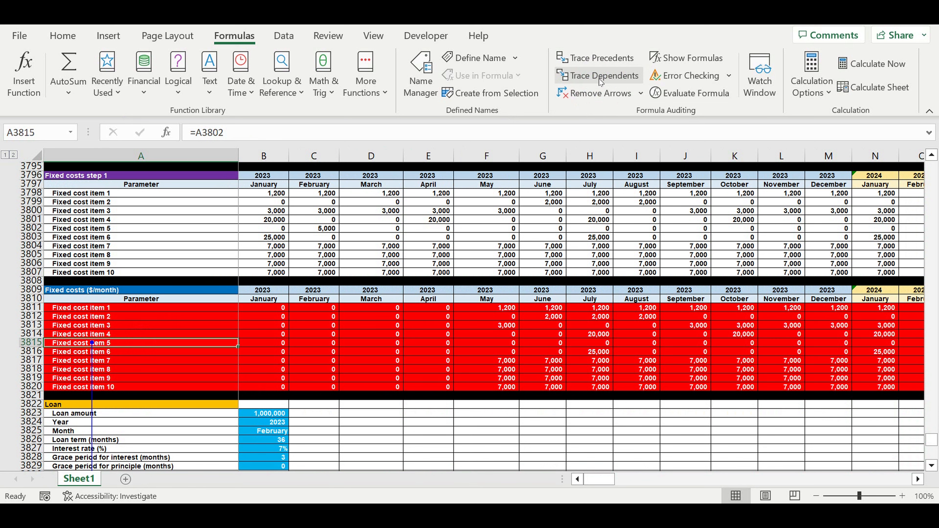
click(595, 93)
Trace the dependents of the Loan inflow ($/month) label in A3840 of the Loan timeline table, then clear the arrows.
scroll(207, 291, down, 1)
scroll(207, 291, down, 9)
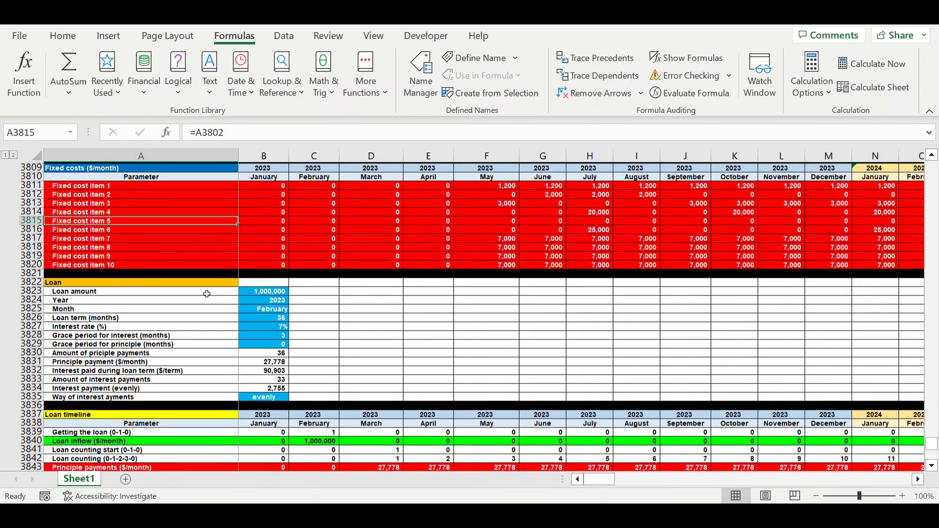
click(154, 299)
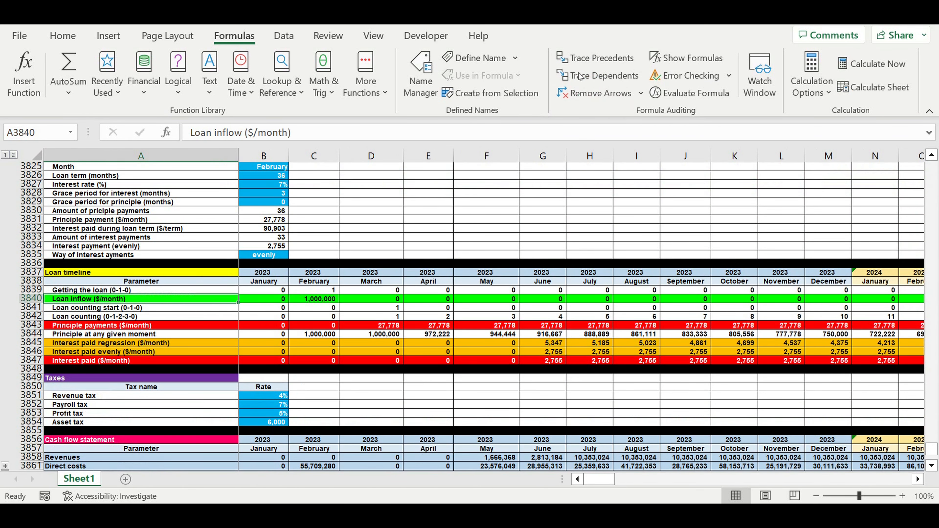
click(599, 76)
click(588, 93)
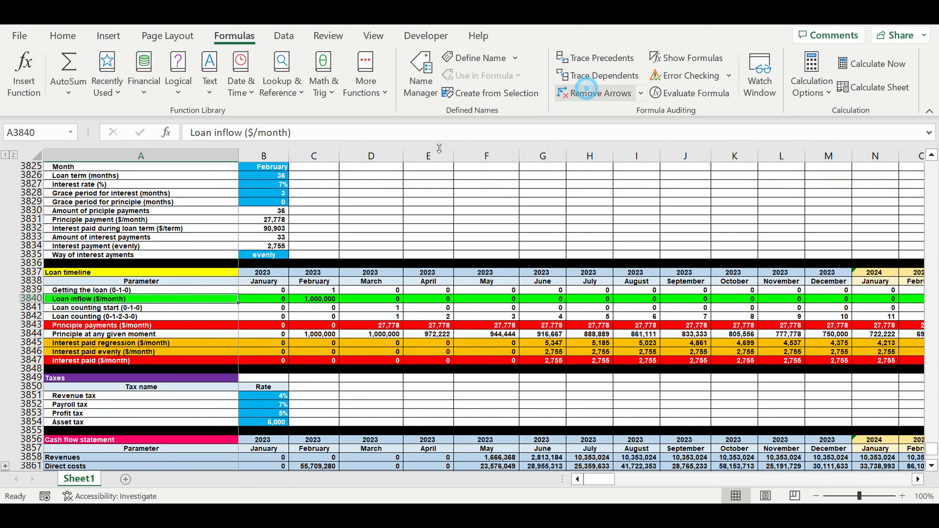
Trace the dependents of the Principle payments label in A3843 and the Interest paid label in A3847, clearing the arrows after each.
click(201, 328)
click(563, 75)
click(584, 96)
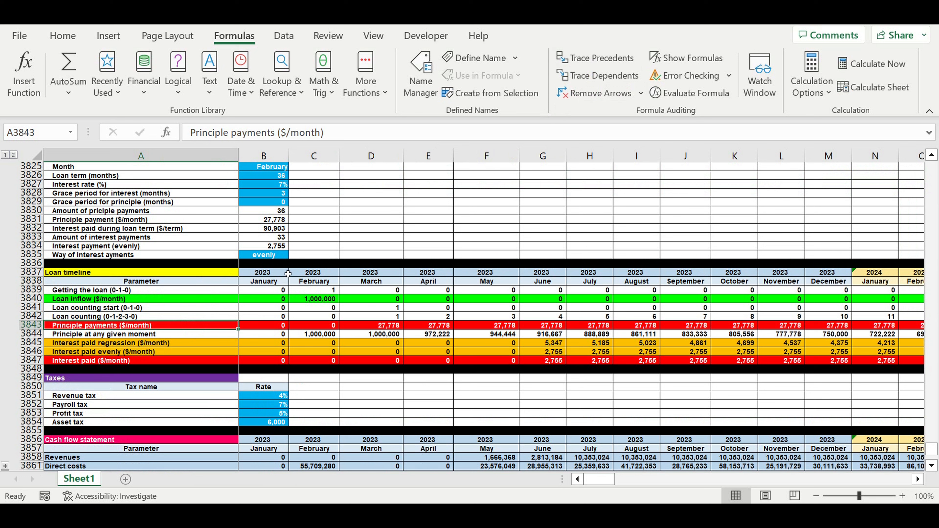
click(154, 361)
click(584, 76)
click(584, 95)
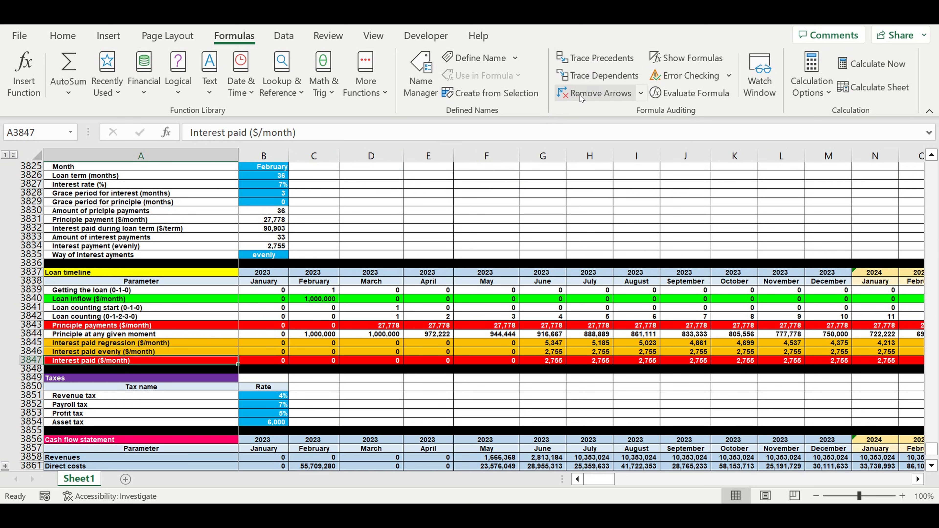
Inspect the formula of the April 2023 Revenues cell E3858 in the cash flow statement.
scroll(366, 231, down, 5)
scroll(368, 225, down, 3)
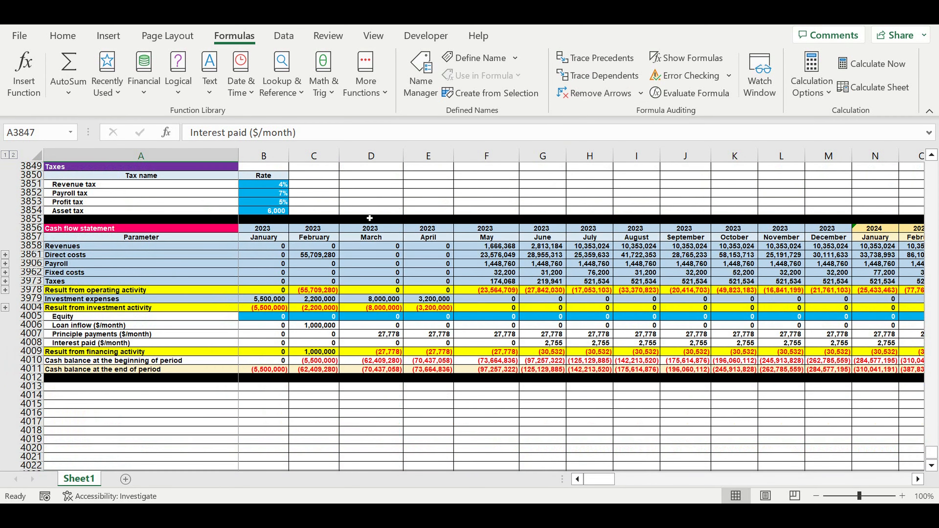
click(423, 246)
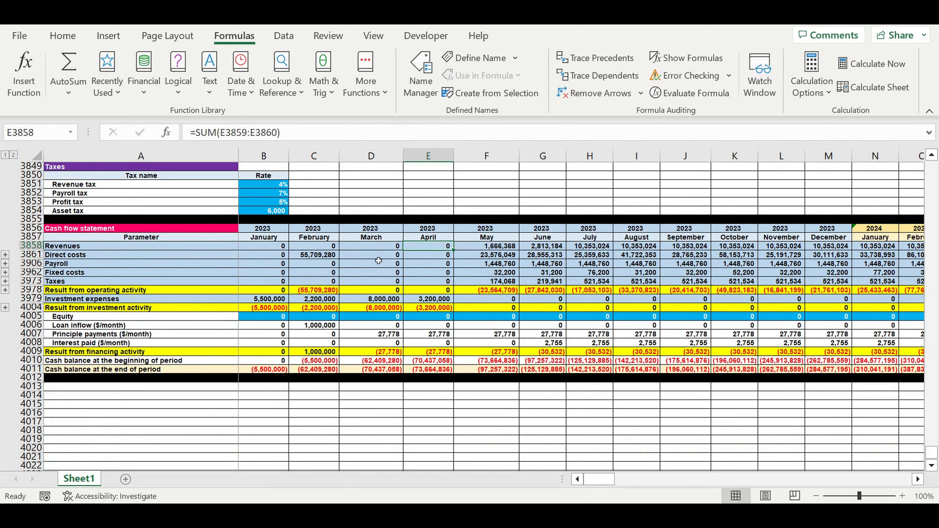